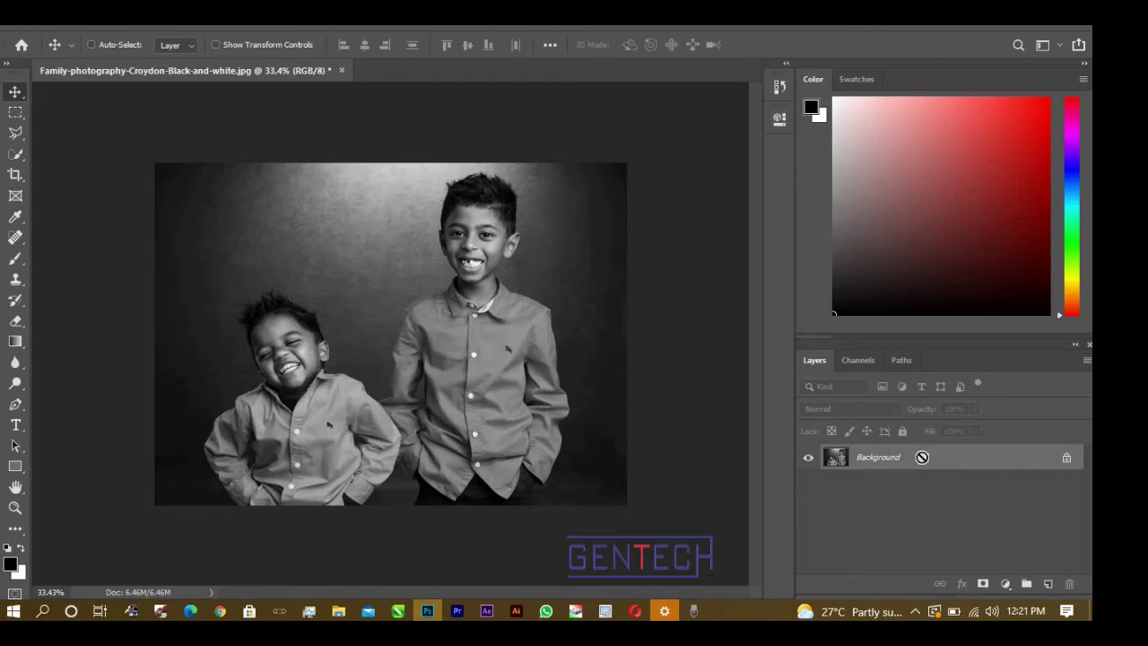
- Duplicate the Background photo to a new Layer 1 and make Layer 1 the active layer
{"action": "key", "text": "ctrl+j"}
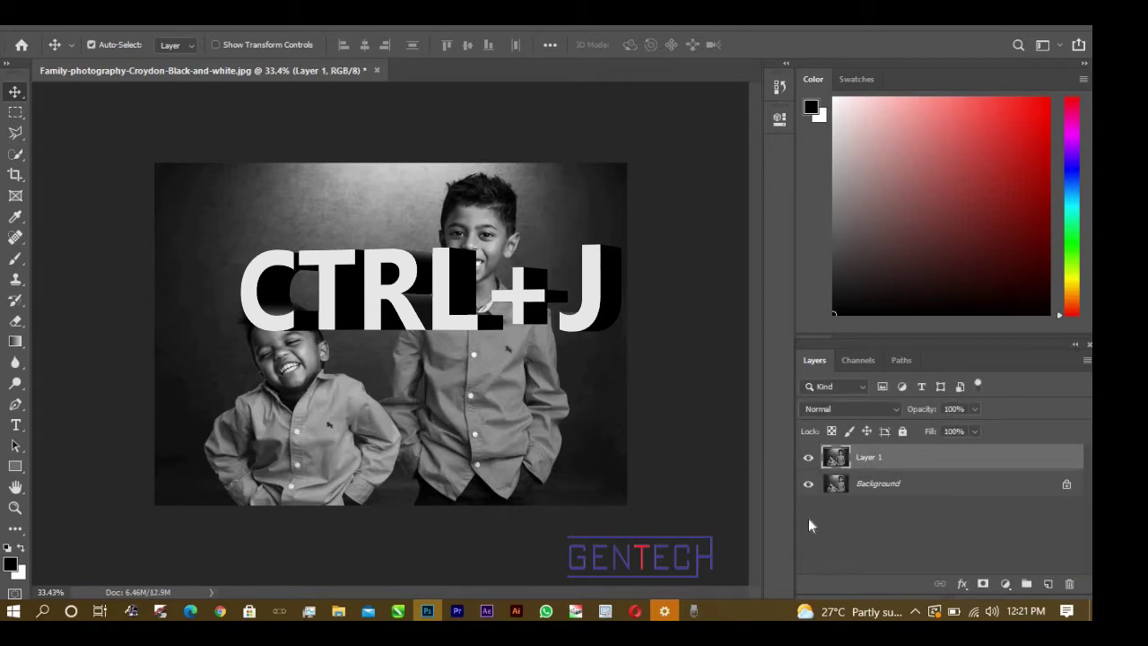
{"action": "left_click", "coordinate": [898, 486]}
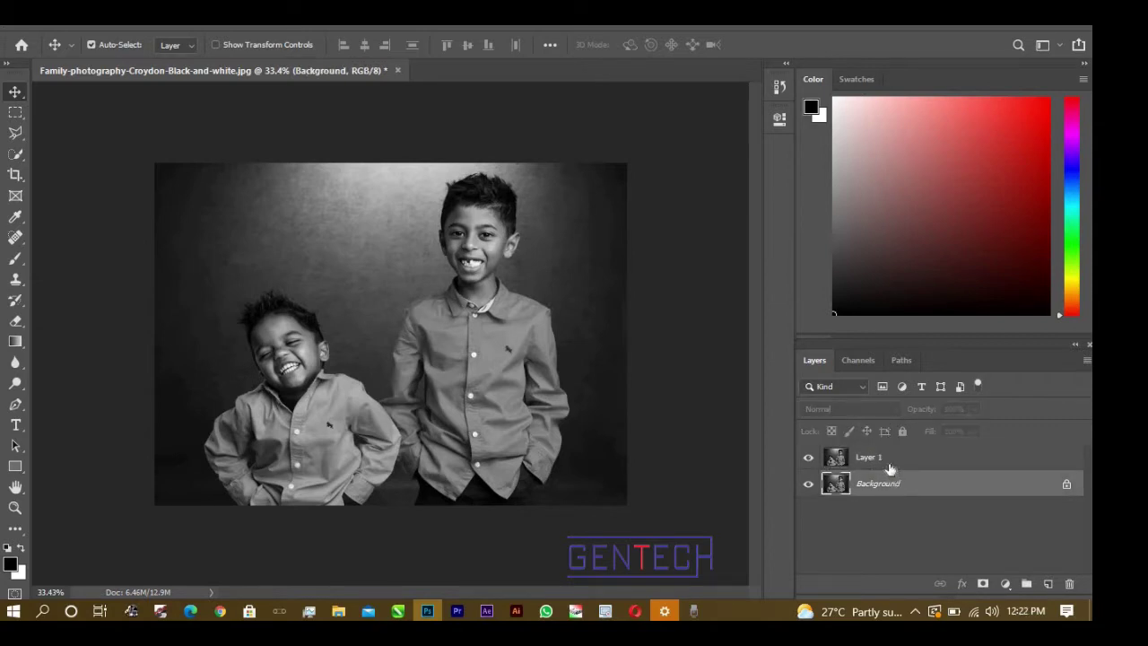
{"action": "left_click", "coordinate": [887, 459]}
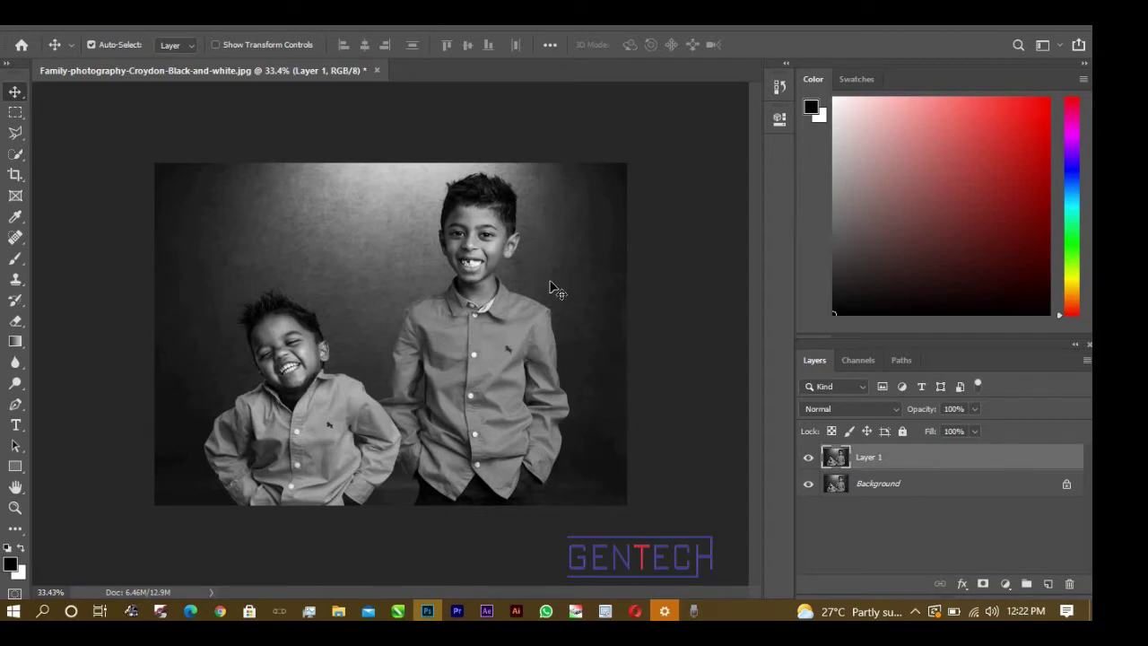
- With Quick Selection, brush over the taller boy's shoulders, collar, right side and left arm
{"action": "left_click", "coordinate": [16, 154]}
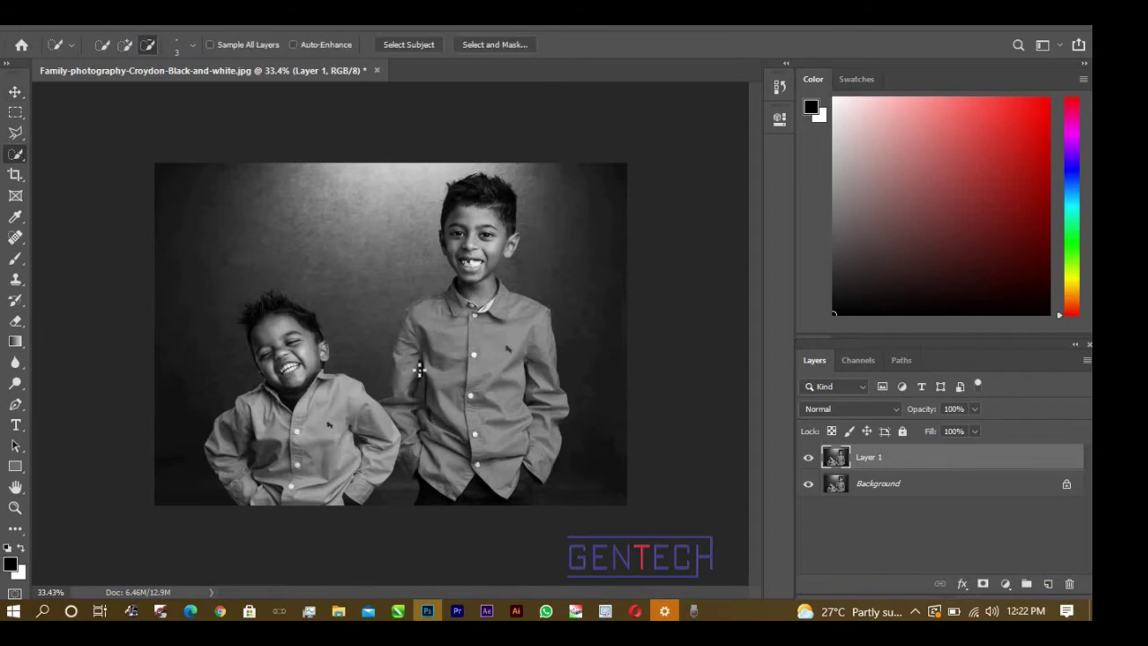
{"action": "scroll", "coordinate": [418, 368], "scroll_direction": "up", "scroll_amount": 2}
{"action": "scroll", "coordinate": [431, 367], "scroll_direction": "up", "scroll_amount": 1}
{"action": "scroll", "coordinate": [472, 307], "scroll_direction": "up", "scroll_amount": 1}
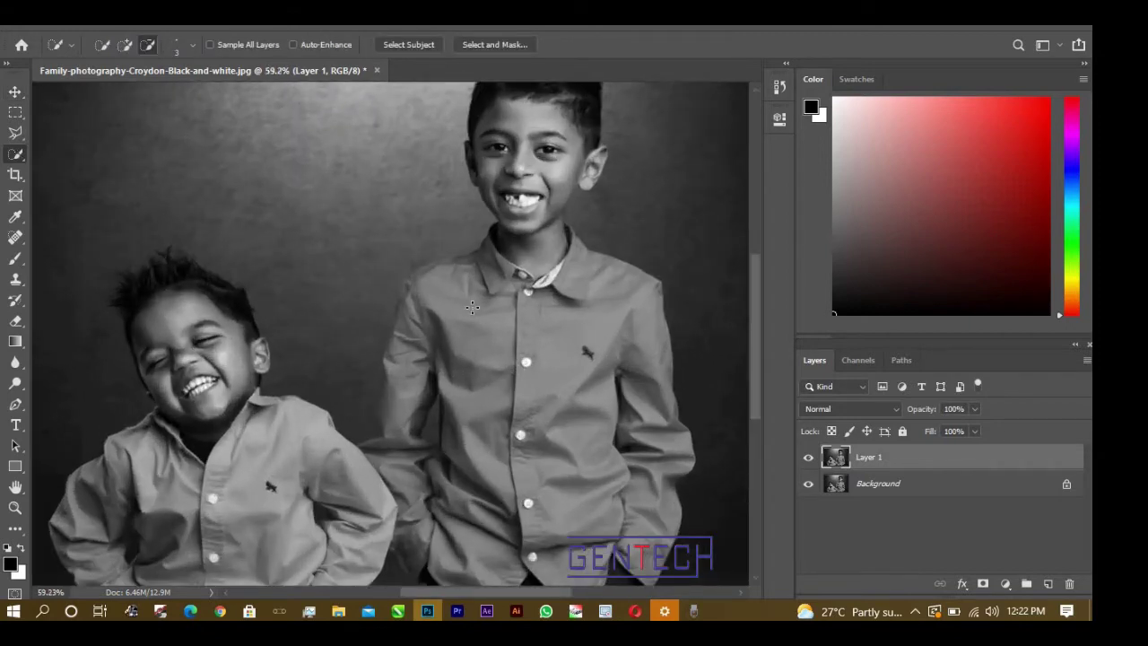
{"action": "scroll", "coordinate": [520, 314], "scroll_direction": "down", "scroll_amount": 2}
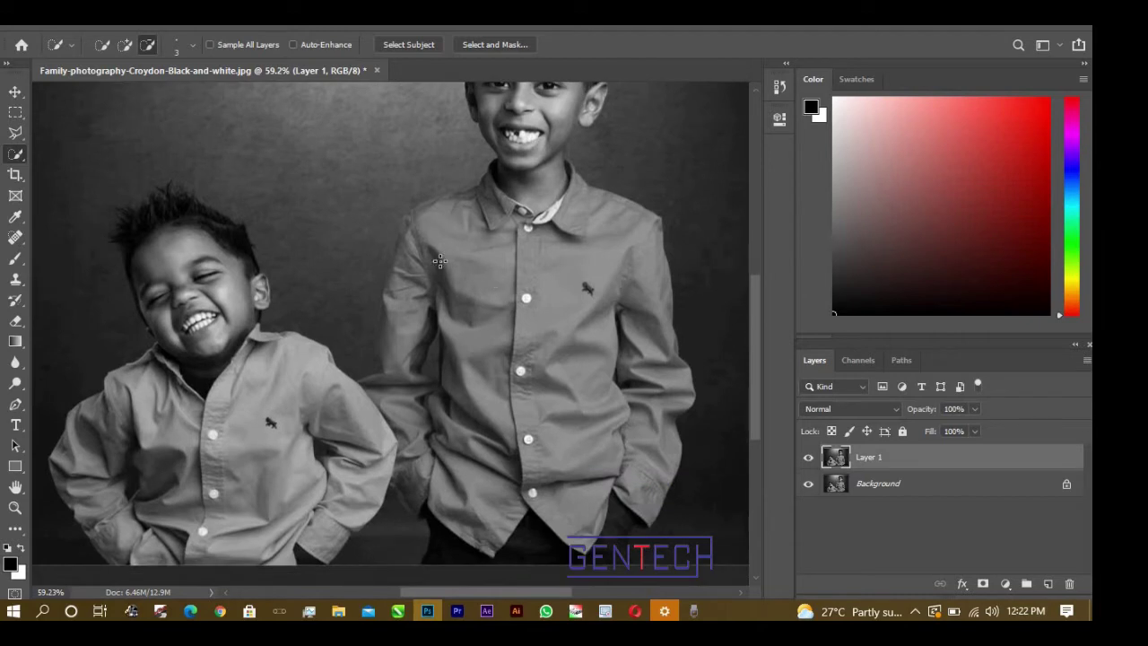
{"action": "mouse_move", "coordinate": [419, 296]}
{"action": "left_mouse_down"}
{"action": "mouse_move", "coordinate": [427, 409]}
{"action": "mouse_move", "coordinate": [445, 222]}
{"action": "left_mouse_up"}
{"action": "left_click", "coordinate": [513, 212]}
{"action": "left_click", "coordinate": [596, 202]}
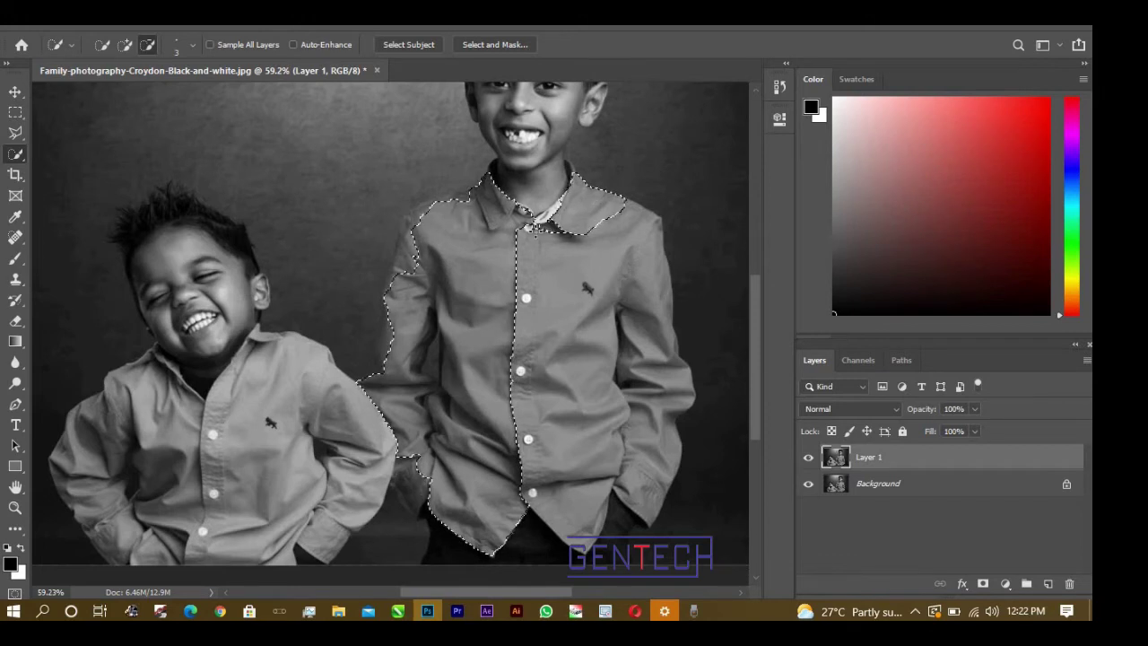
{"action": "left_click_drag", "start_coordinate": [531, 235], "coordinate": [628, 377]}
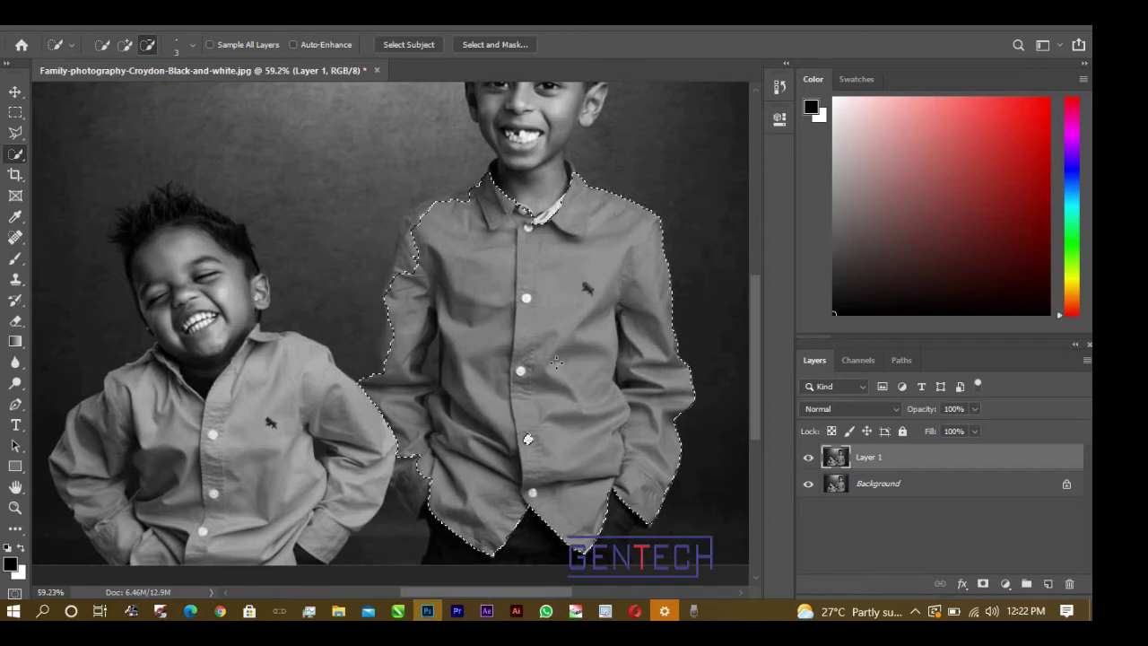
{"action": "left_click_drag", "start_coordinate": [482, 222], "coordinate": [395, 274]}
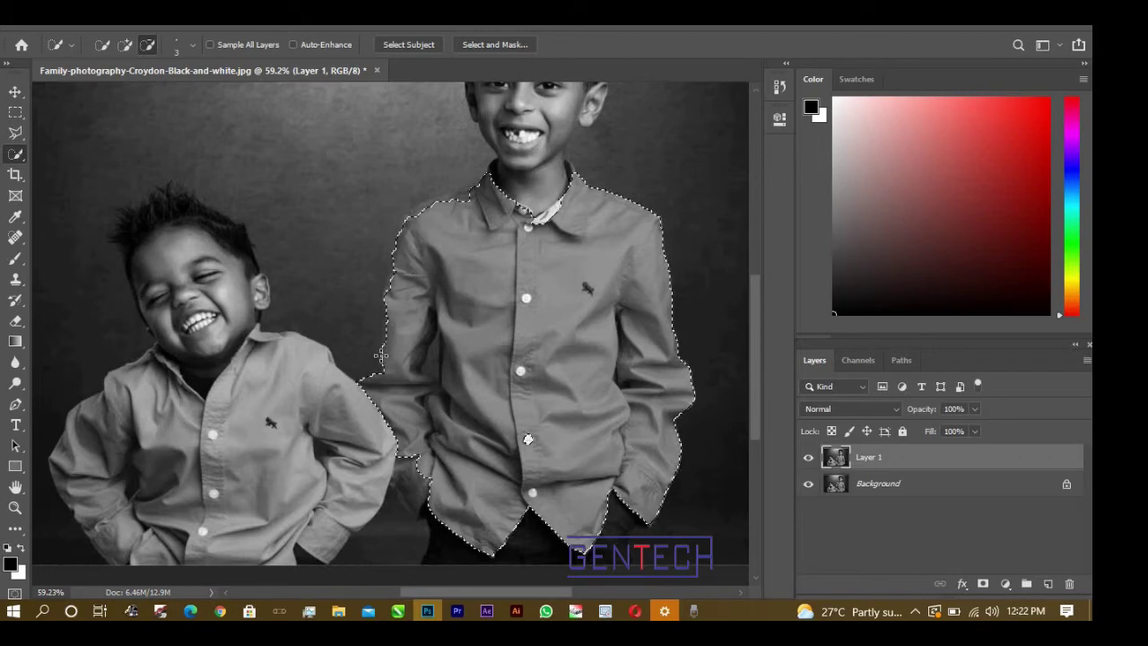
{"action": "mouse_move", "coordinate": [395, 274]}
{"action": "left_mouse_down"}
{"action": "mouse_move", "coordinate": [377, 384]}
{"action": "mouse_move", "coordinate": [511, 453]}
{"action": "left_mouse_up"}
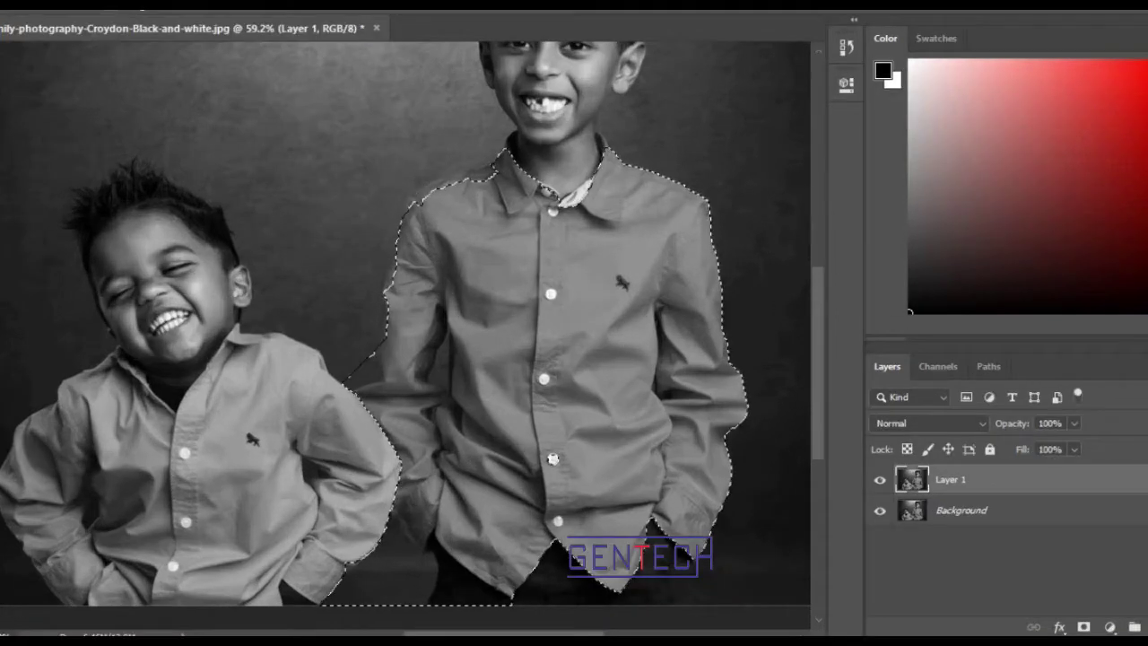
- Zoom in and refine the shirt selection edge around the shoulder, arm and collar
{"action": "scroll", "coordinate": [468, 169], "scroll_direction": "up", "scroll_amount": 2}
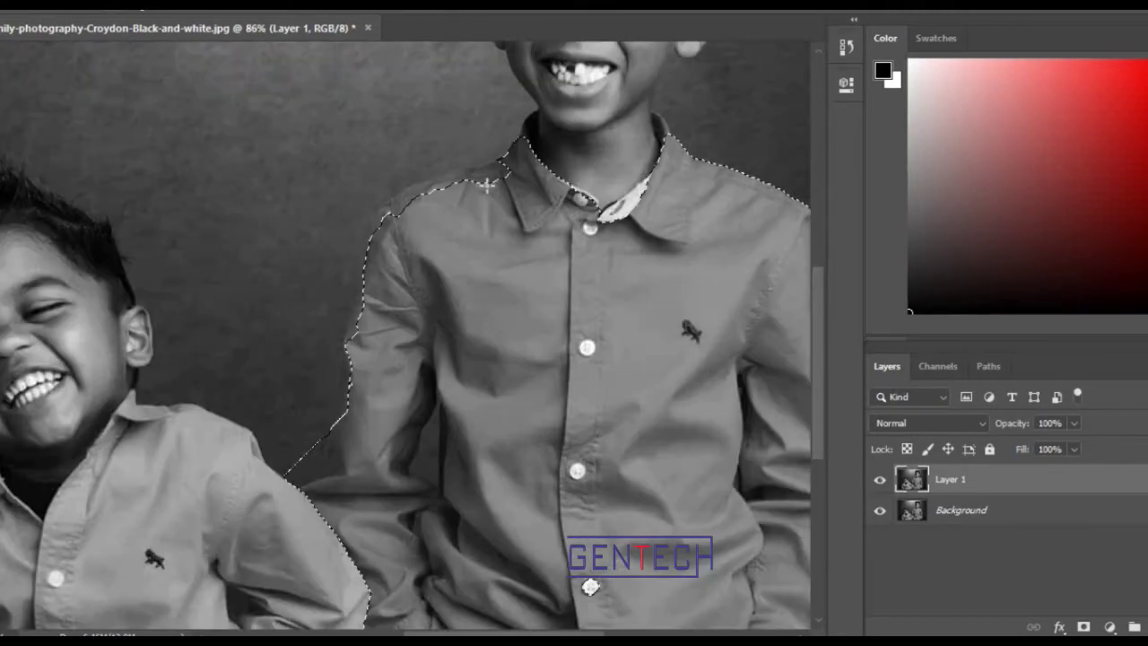
{"action": "scroll", "coordinate": [487, 188], "scroll_direction": "up", "scroll_amount": 2}
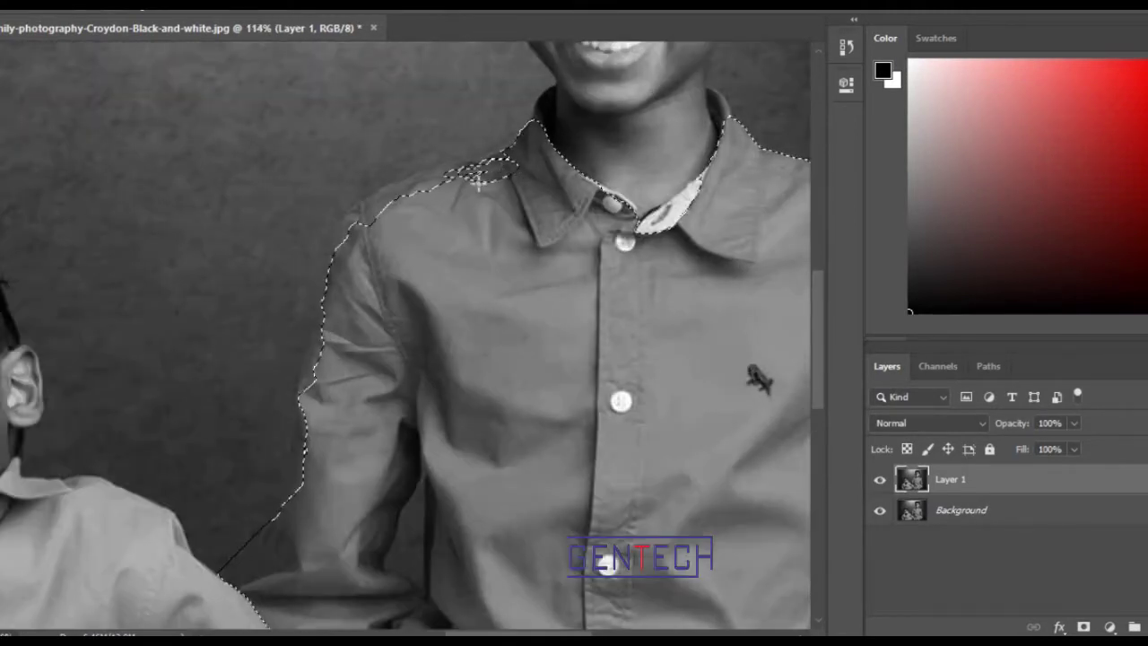
{"action": "mouse_move", "coordinate": [504, 169]}
{"action": "left_mouse_down"}
{"action": "mouse_move", "coordinate": [357, 209]}
{"action": "mouse_move", "coordinate": [451, 173]}
{"action": "mouse_move", "coordinate": [311, 361]}
{"action": "mouse_move", "coordinate": [320, 366]}
{"action": "mouse_move", "coordinate": [320, 349]}
{"action": "left_mouse_up"}
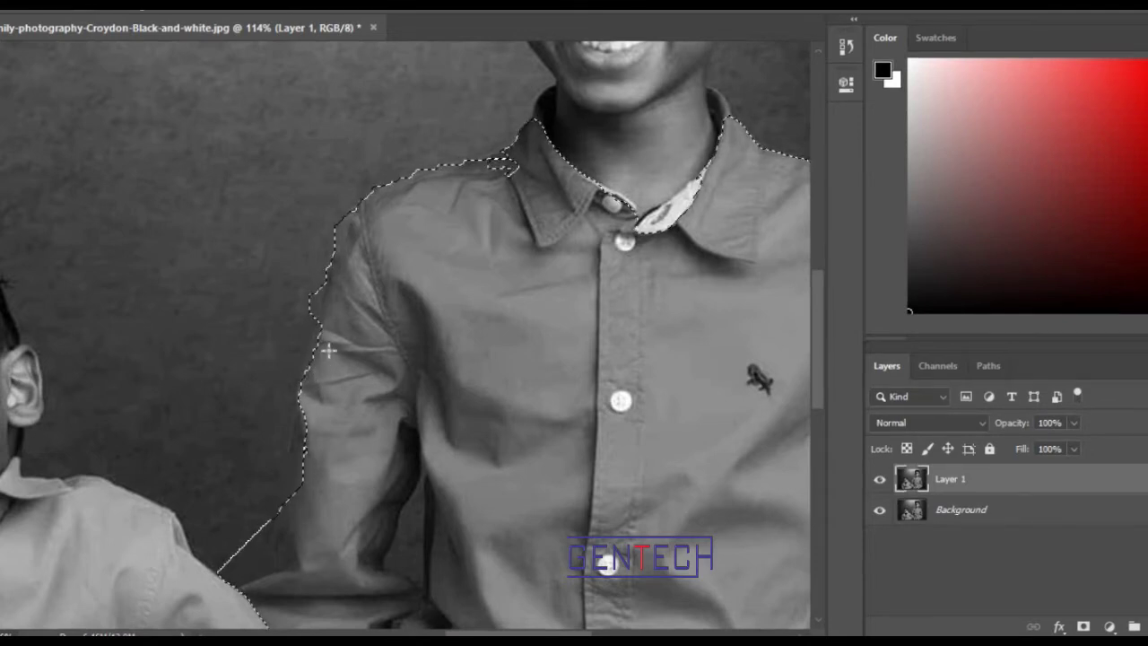
{"action": "mouse_move", "coordinate": [304, 475]}
{"action": "left_mouse_down"}
{"action": "mouse_move", "coordinate": [297, 438]}
{"action": "mouse_move", "coordinate": [293, 481]}
{"action": "mouse_move", "coordinate": [320, 430]}
{"action": "left_mouse_up"}
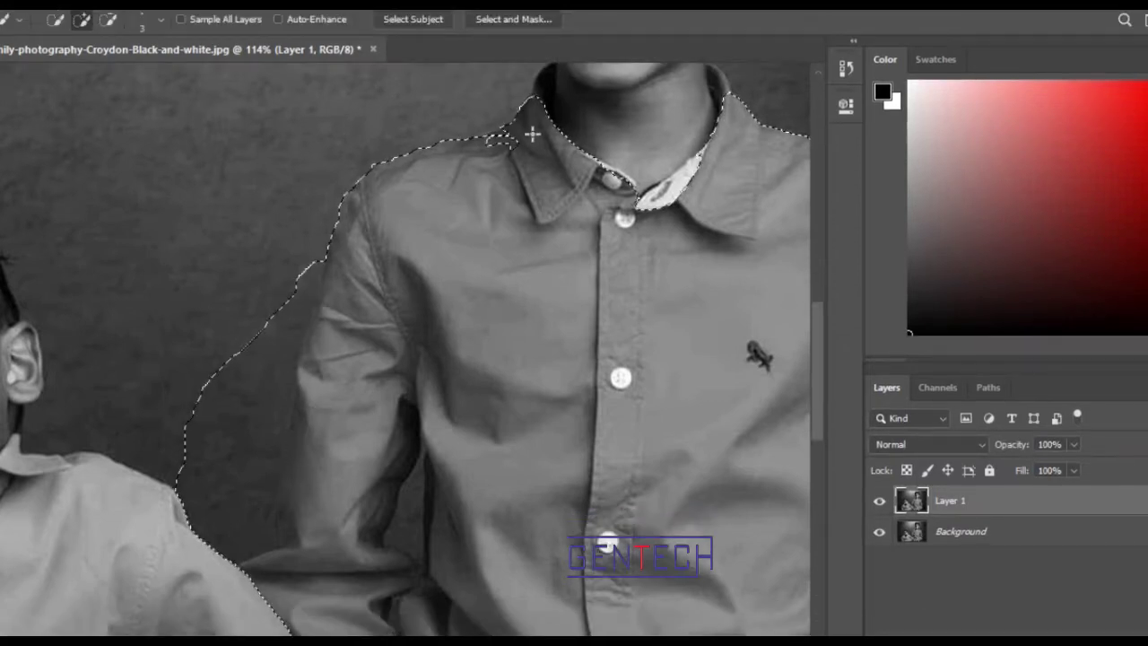
{"action": "left_click_drag", "start_coordinate": [532, 133], "coordinate": [502, 146]}
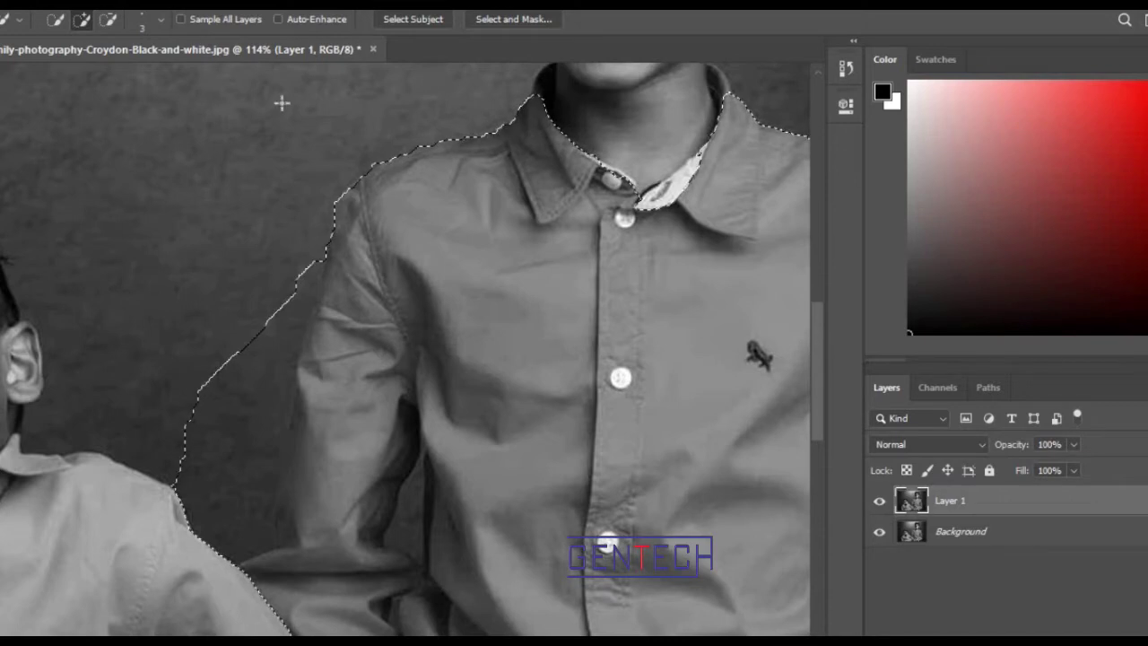
- In Subtract mode, remove background by the left shoulder and between the sleeves
{"action": "left_click", "coordinate": [107, 19]}
{"action": "mouse_move", "coordinate": [231, 290]}
{"action": "left_mouse_down"}
{"action": "mouse_move", "coordinate": [226, 403]}
{"action": "mouse_move", "coordinate": [239, 353]}
{"action": "mouse_move", "coordinate": [205, 392]}
{"action": "mouse_move", "coordinate": [299, 308]}
{"action": "mouse_move", "coordinate": [286, 322]}
{"action": "mouse_move", "coordinate": [307, 264]}
{"action": "left_mouse_up"}
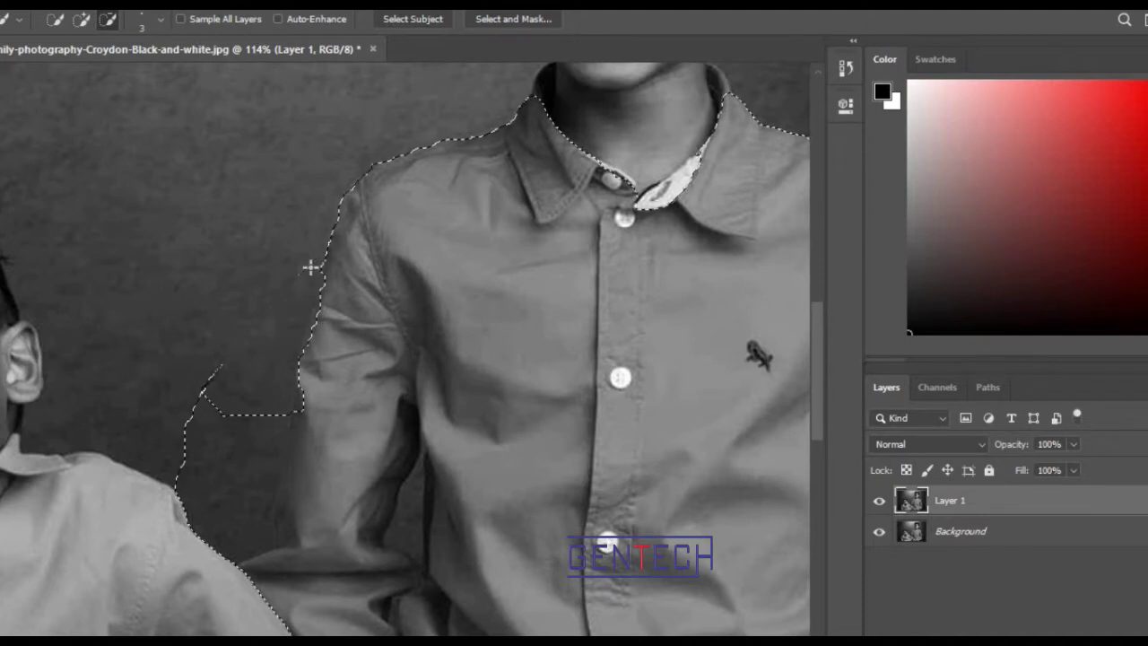
{"action": "mouse_move", "coordinate": [250, 373]}
{"action": "left_mouse_down"}
{"action": "mouse_move", "coordinate": [218, 440]}
{"action": "mouse_move", "coordinate": [205, 390]}
{"action": "mouse_move", "coordinate": [200, 504]}
{"action": "mouse_move", "coordinate": [210, 530]}
{"action": "mouse_move", "coordinate": [200, 505]}
{"action": "mouse_move", "coordinate": [250, 501]}
{"action": "left_mouse_up"}
{"action": "scroll", "coordinate": [313, 391], "scroll_direction": "down", "scroll_amount": 1}
{"action": "scroll", "coordinate": [313, 391], "scroll_direction": "down", "scroll_amount": 2}
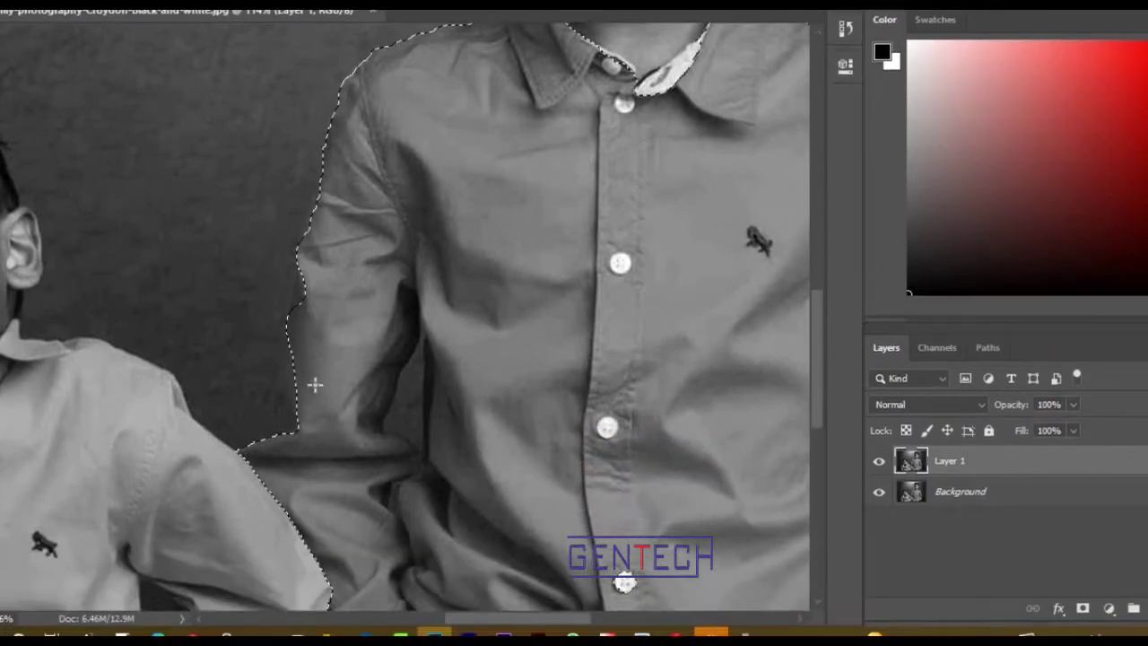
{"action": "scroll", "coordinate": [314, 395], "scroll_direction": "down", "scroll_amount": 3}
{"action": "scroll", "coordinate": [315, 400], "scroll_direction": "down", "scroll_amount": 3}
{"action": "scroll", "coordinate": [353, 507], "scroll_direction": "down", "scroll_amount": 2}
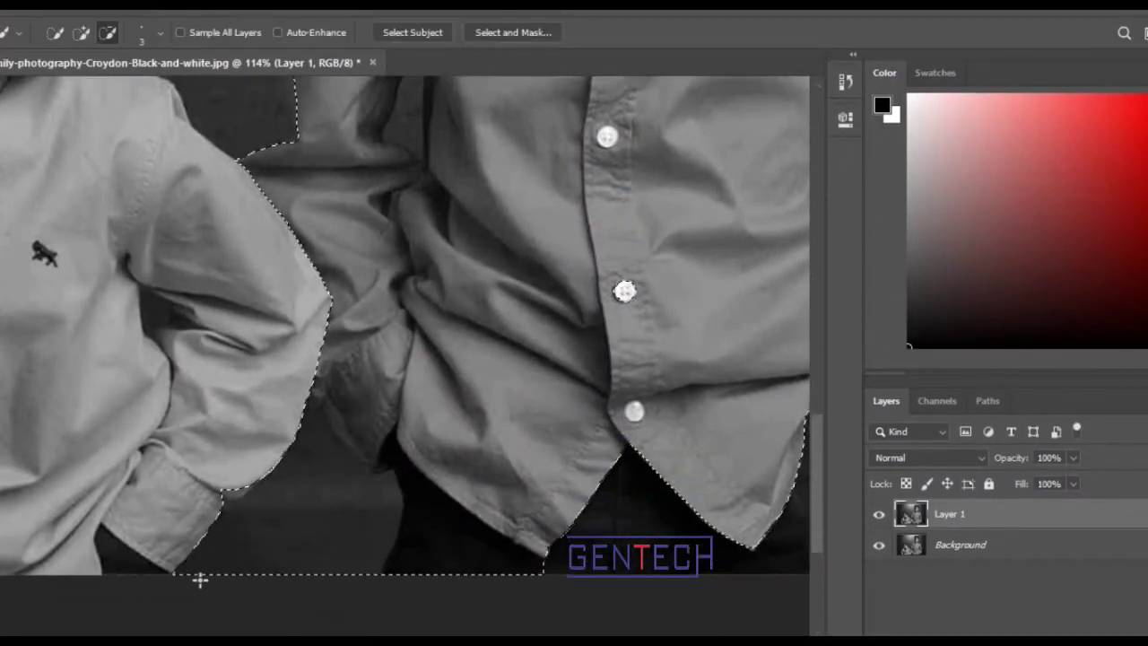
{"action": "left_click_drag", "start_coordinate": [246, 530], "coordinate": [287, 497]}
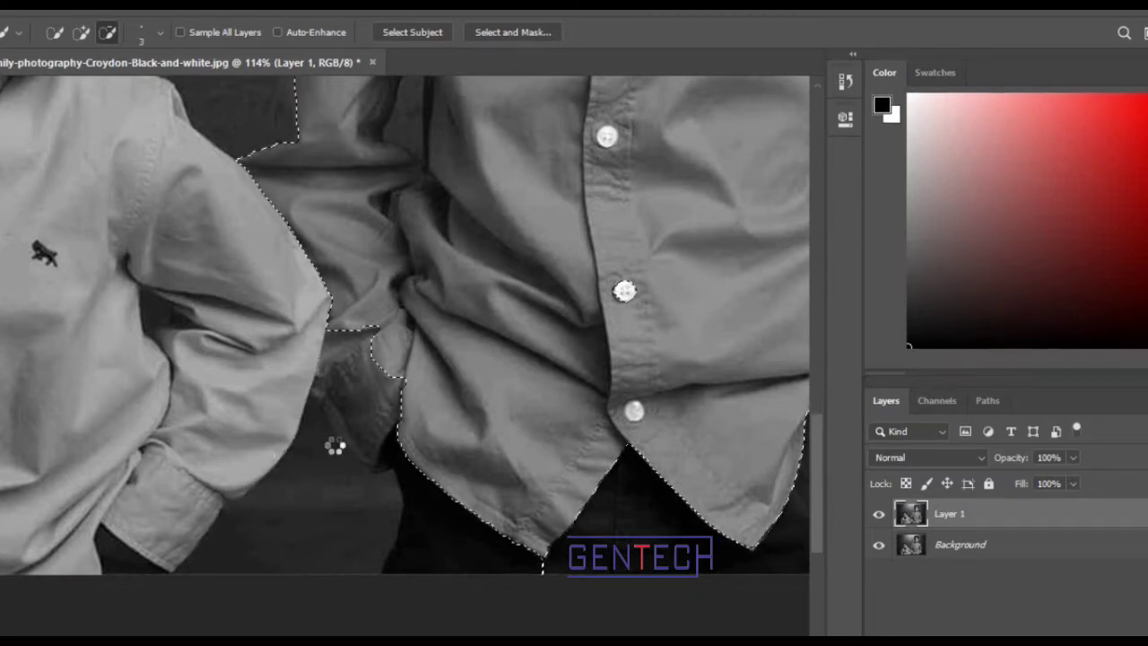
- In Add mode, add the lower sleeve and its dark fold to the shirt selection
{"action": "left_click", "coordinate": [81, 33]}
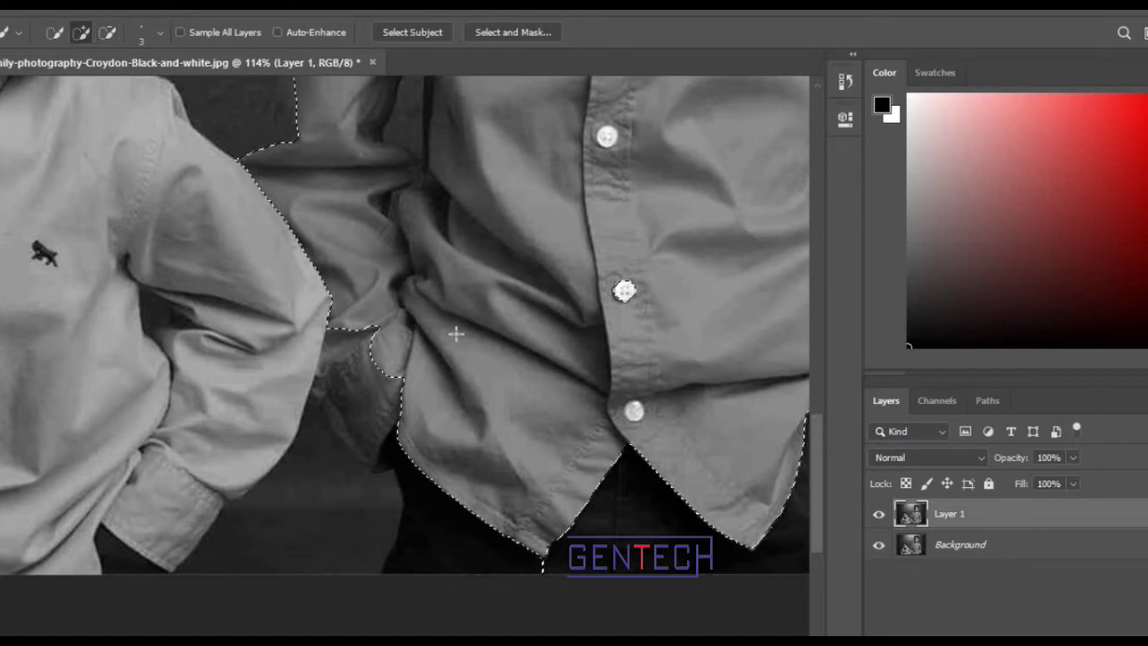
{"action": "left_click_drag", "start_coordinate": [369, 367], "coordinate": [364, 410]}
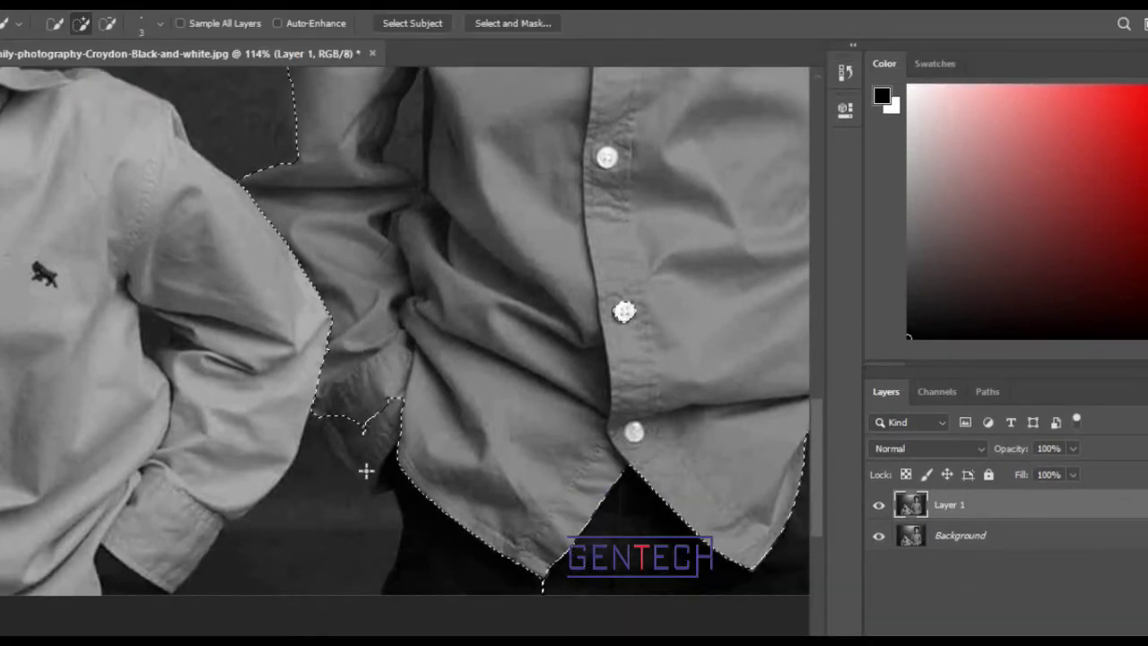
{"action": "scroll", "coordinate": [370, 422], "scroll_direction": "up", "scroll_amount": 3}
{"action": "scroll", "coordinate": [374, 443], "scroll_direction": "up", "scroll_amount": 1}
{"action": "left_click_drag", "start_coordinate": [373, 443], "coordinate": [343, 461]}
{"action": "left_click_drag", "start_coordinate": [300, 417], "coordinate": [362, 511]}
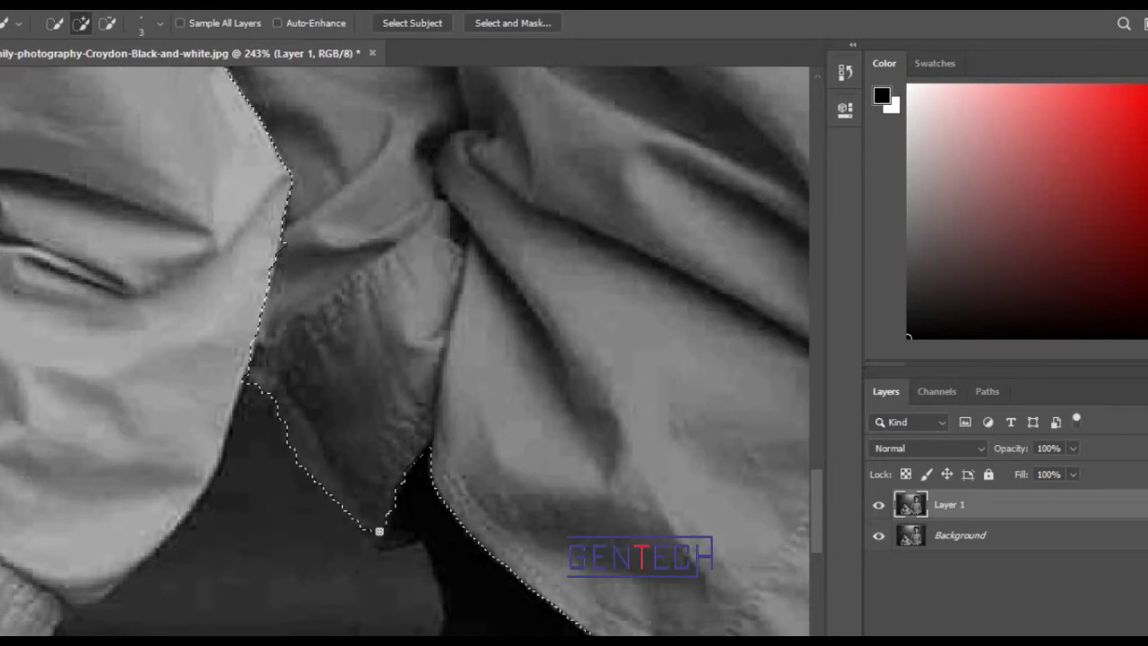
{"action": "scroll", "coordinate": [374, 356], "scroll_direction": "down", "scroll_amount": 3}
{"action": "scroll", "coordinate": [374, 356], "scroll_direction": "down", "scroll_amount": 3}
{"action": "scroll", "coordinate": [373, 354], "scroll_direction": "down", "scroll_amount": 4}
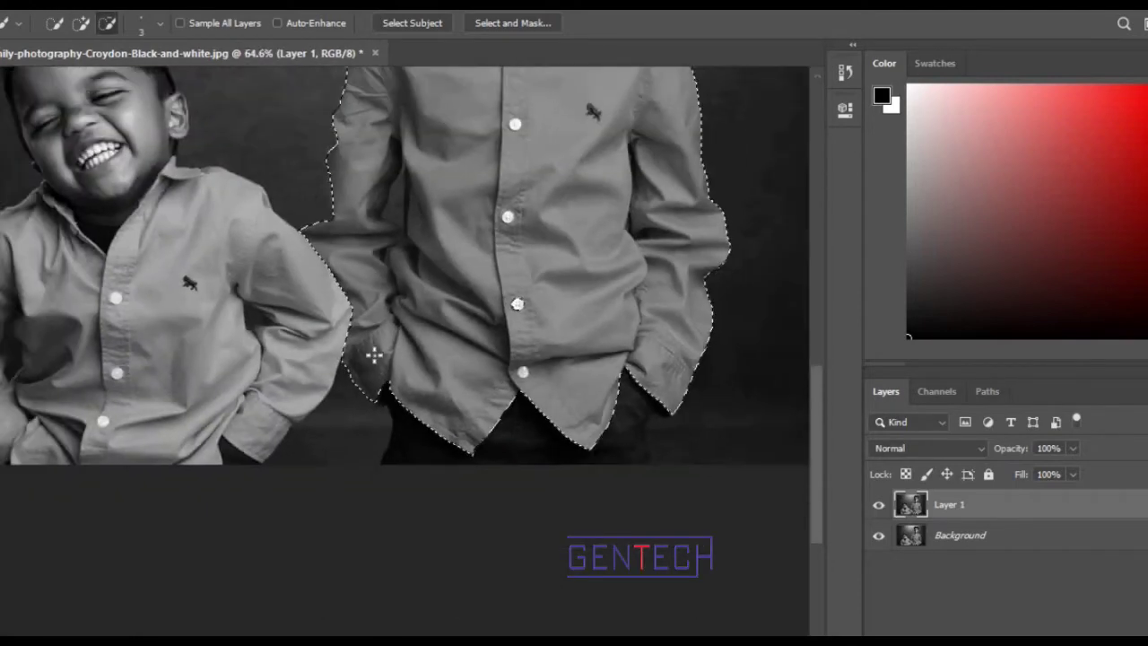
{"action": "scroll", "coordinate": [372, 353], "scroll_direction": "down", "scroll_amount": 1}
{"action": "scroll", "coordinate": [371, 325], "scroll_direction": "down", "scroll_amount": 2}
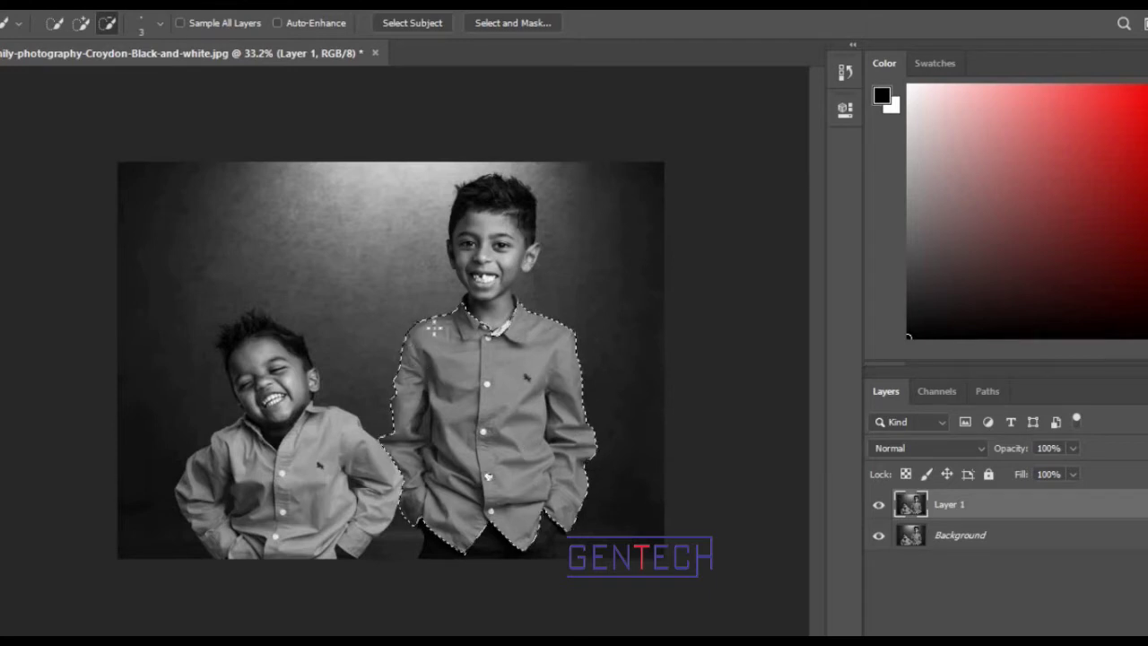
{"action": "scroll", "coordinate": [420, 328], "scroll_direction": "up", "scroll_amount": 3}
{"action": "scroll", "coordinate": [422, 339], "scroll_direction": "up", "scroll_amount": 3}
{"action": "scroll", "coordinate": [392, 257], "scroll_direction": "up", "scroll_amount": 1}
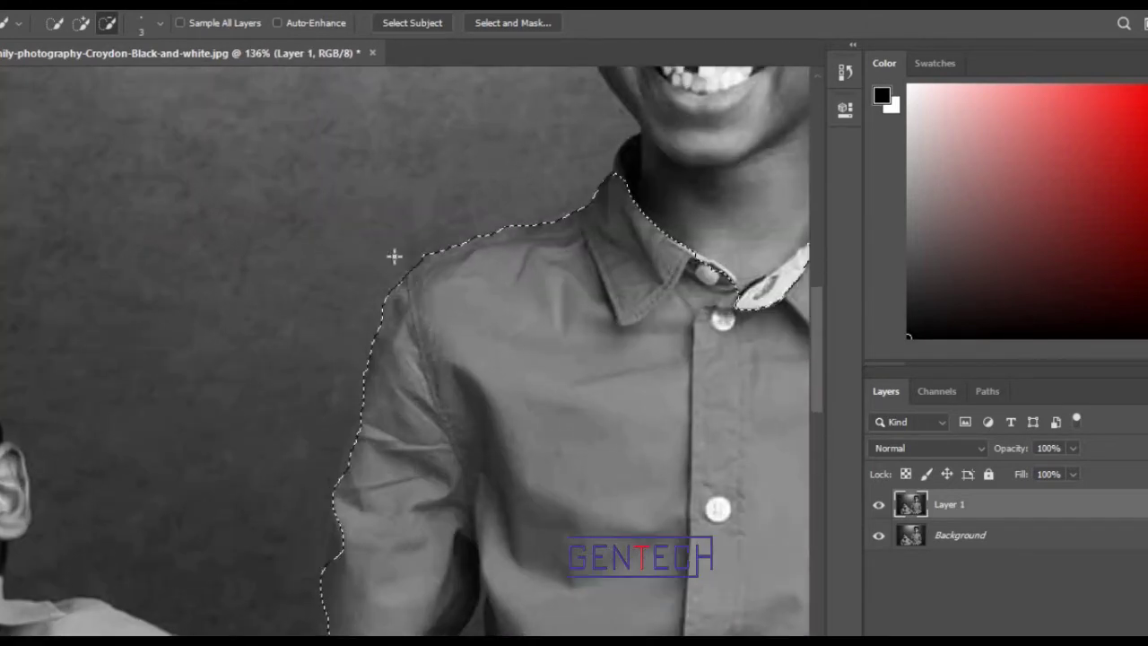
{"action": "scroll", "coordinate": [775, 331], "scroll_direction": "down", "scroll_amount": 1}
{"action": "scroll", "coordinate": [775, 331], "scroll_direction": "down", "scroll_amount": 1}
{"action": "scroll", "coordinate": [762, 238], "scroll_direction": "up", "scroll_amount": 1}
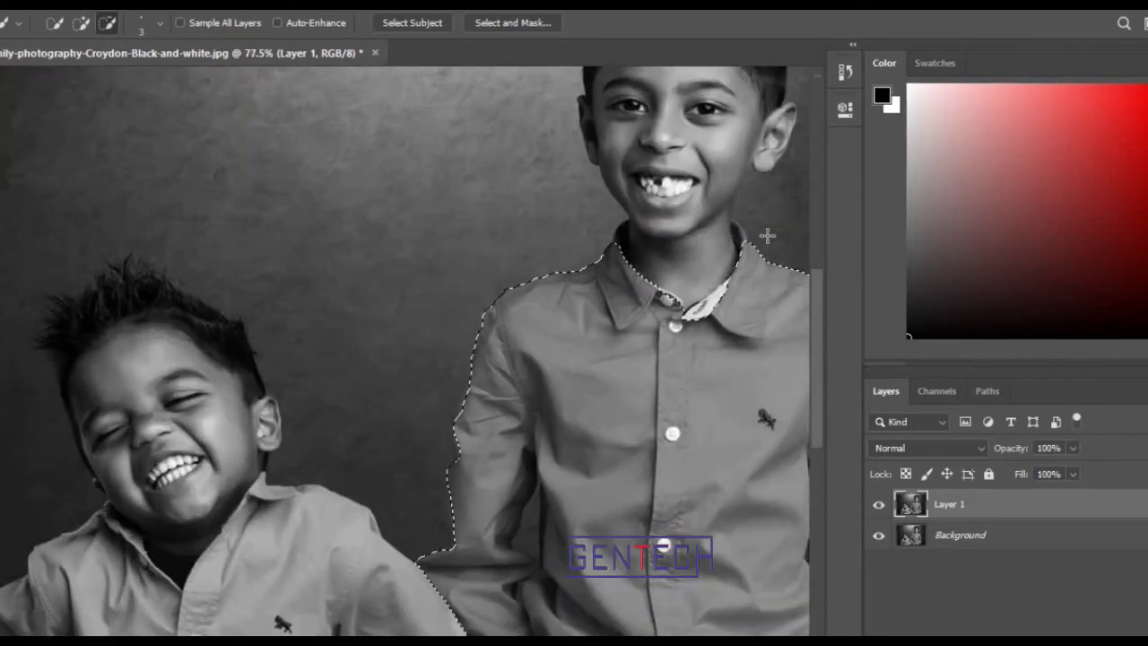
{"action": "scroll", "coordinate": [762, 236], "scroll_direction": "up", "scroll_amount": 3}
{"action": "scroll", "coordinate": [757, 235], "scroll_direction": "up", "scroll_amount": 4}
{"action": "scroll", "coordinate": [757, 234], "scroll_direction": "up", "scroll_amount": 1}
{"action": "scroll", "coordinate": [758, 235], "scroll_direction": "up", "scroll_amount": 1}
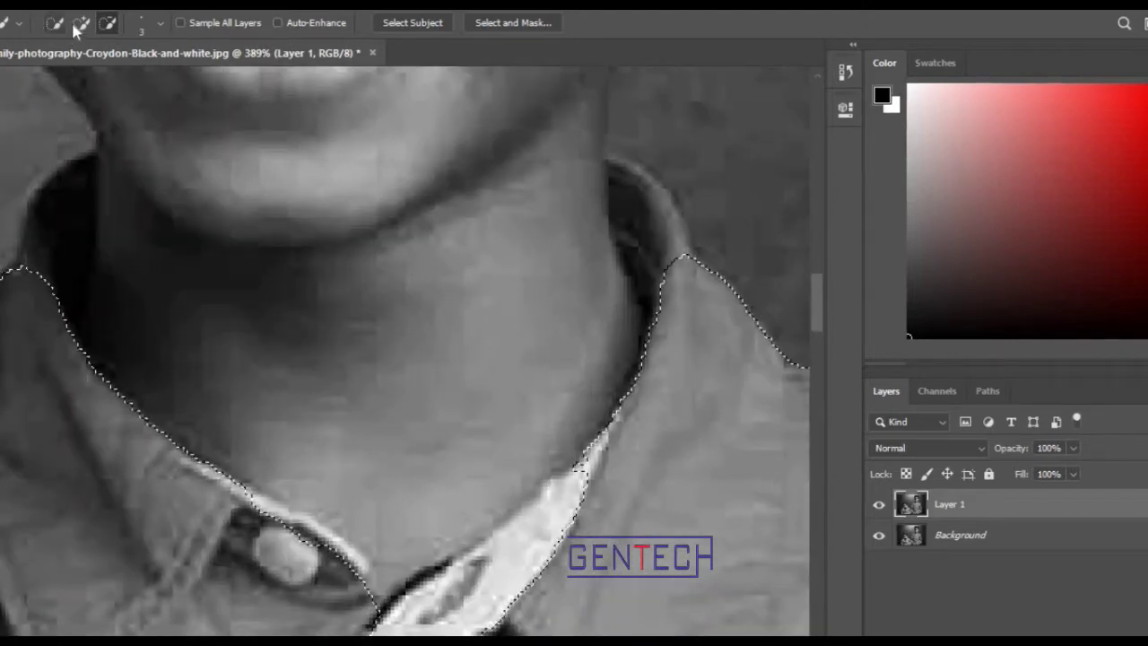
- Extend the selection up the collar edge, then Alt-trim its top
{"action": "mouse_move", "coordinate": [669, 259]}
{"action": "left_mouse_down"}
{"action": "mouse_move", "coordinate": [650, 192]}
{"action": "mouse_move", "coordinate": [610, 158]}
{"action": "left_mouse_up"}
{"action": "key", "text": "alt"}
{"action": "left_click_drag", "start_coordinate": [682, 164], "coordinate": [666, 180]}
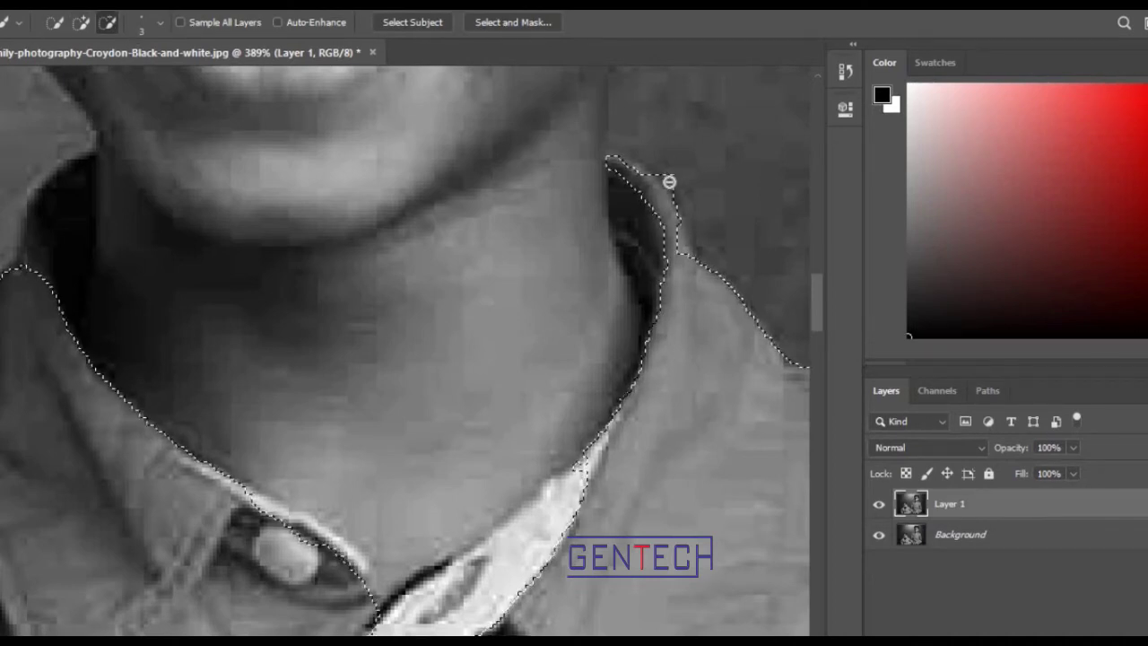
- Add the dark shirt fold beside the arm to the selection, then zoom back out
{"action": "scroll", "coordinate": [252, 424], "scroll_direction": "down", "scroll_amount": 5}
{"action": "scroll", "coordinate": [251, 428], "scroll_direction": "down", "scroll_amount": 3}
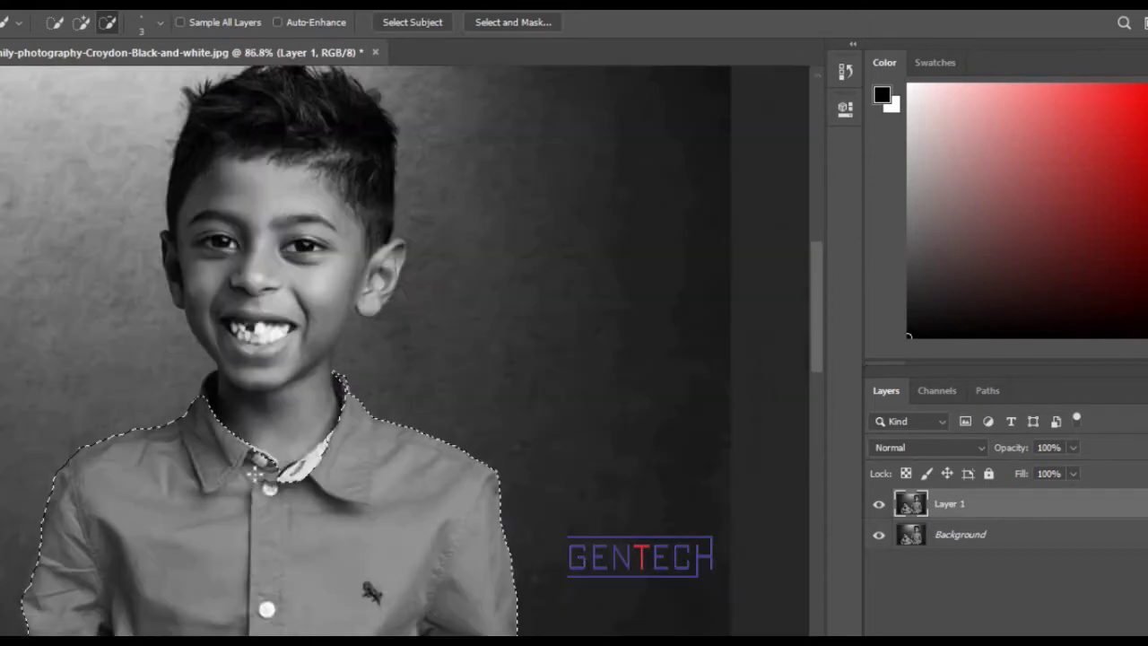
{"action": "scroll", "coordinate": [266, 607], "scroll_direction": "down", "scroll_amount": 1}
{"action": "scroll", "coordinate": [266, 607], "scroll_direction": "down", "scroll_amount": 1}
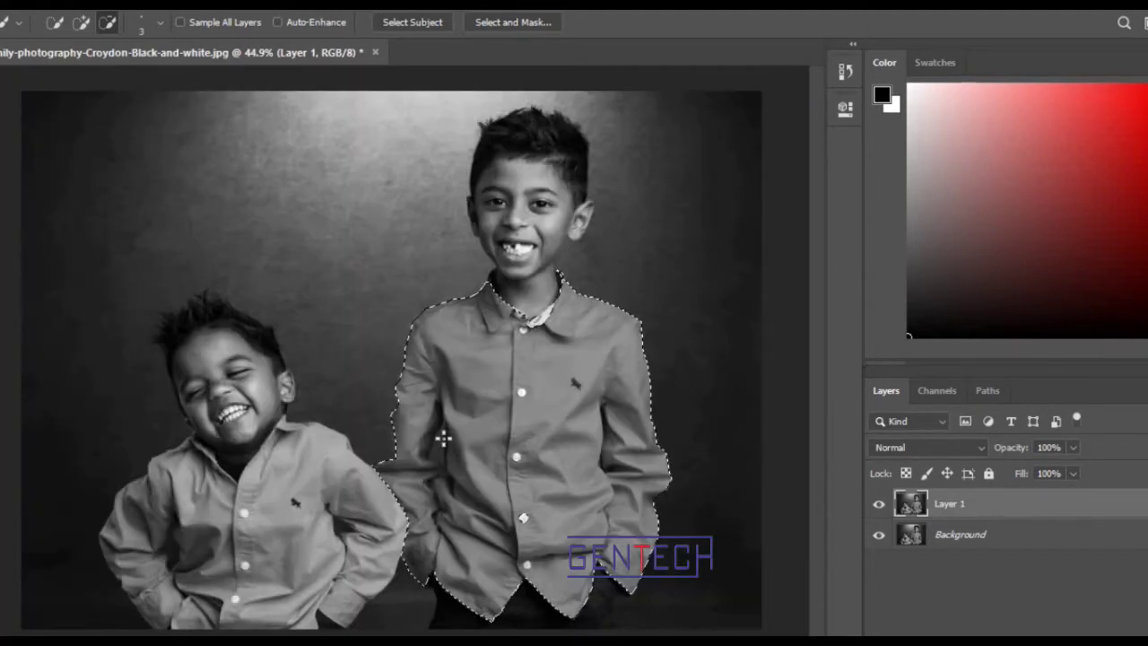
{"action": "scroll", "coordinate": [434, 452], "scroll_direction": "up", "scroll_amount": 1}
{"action": "scroll", "coordinate": [434, 453], "scroll_direction": "up", "scroll_amount": 3}
{"action": "scroll", "coordinate": [434, 453], "scroll_direction": "up", "scroll_amount": 1}
{"action": "scroll", "coordinate": [433, 453], "scroll_direction": "up", "scroll_amount": 2}
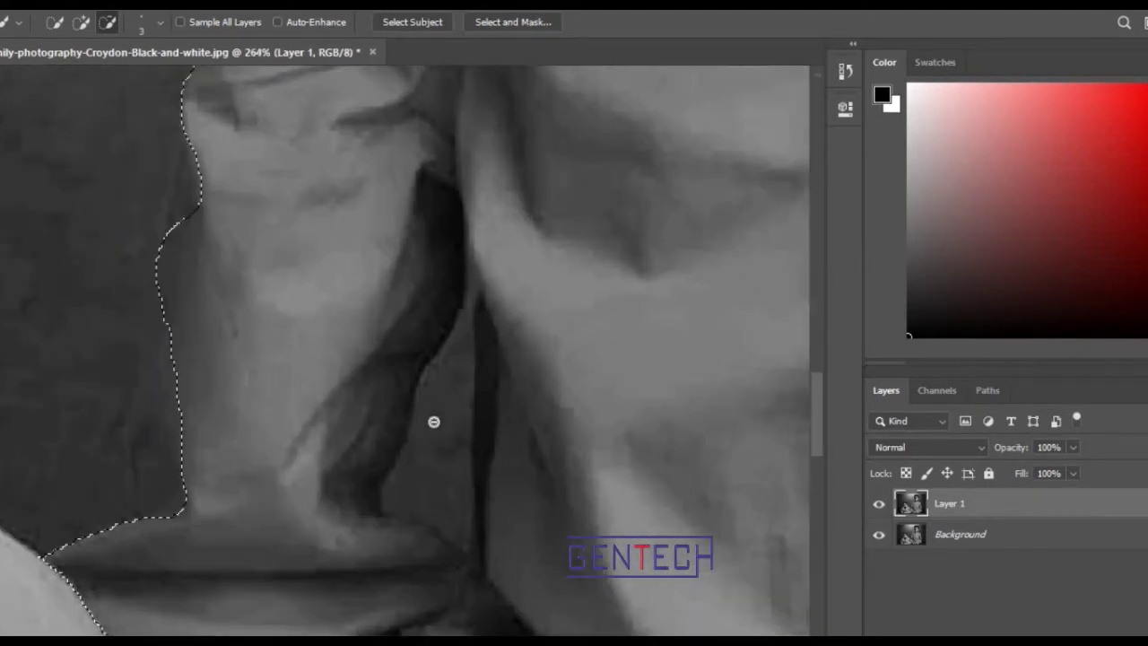
{"action": "scroll", "coordinate": [433, 418], "scroll_direction": "up", "scroll_amount": 2}
{"action": "mouse_move", "coordinate": [469, 343]}
{"action": "left_mouse_down"}
{"action": "mouse_move", "coordinate": [422, 418]}
{"action": "mouse_move", "coordinate": [410, 479]}
{"action": "left_mouse_up"}
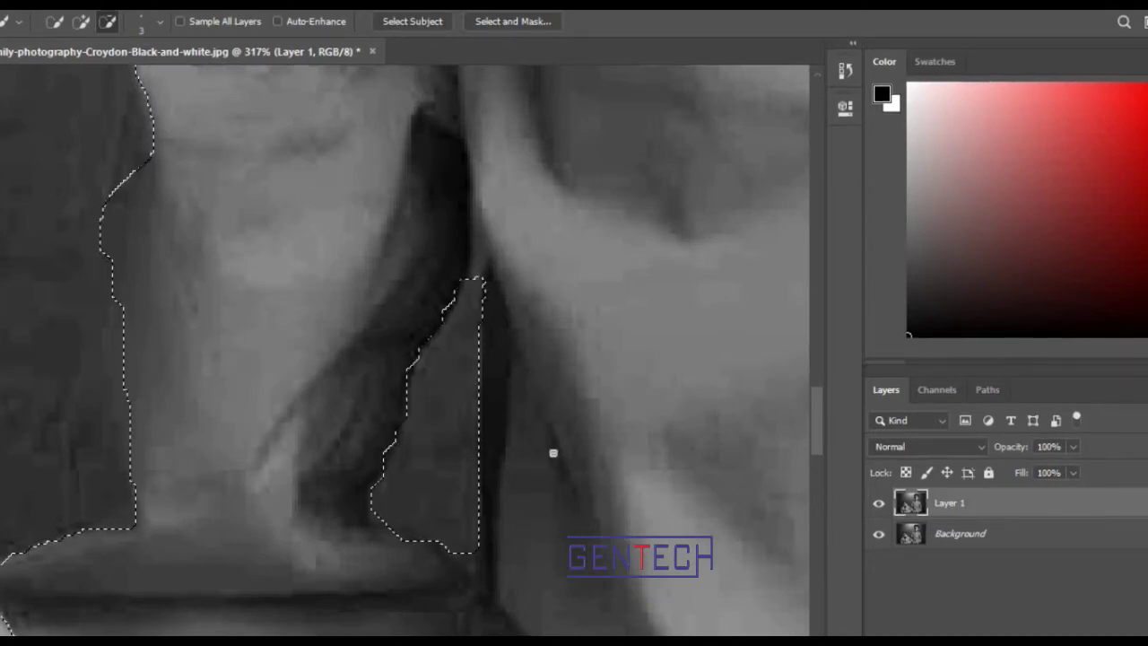
{"action": "scroll", "coordinate": [553, 451], "scroll_direction": "down", "scroll_amount": 2}
{"action": "scroll", "coordinate": [582, 453], "scroll_direction": "down", "scroll_amount": 2}
{"action": "scroll", "coordinate": [584, 453], "scroll_direction": "down", "scroll_amount": 2}
{"action": "scroll", "coordinate": [631, 505], "scroll_direction": "down", "scroll_amount": 1}
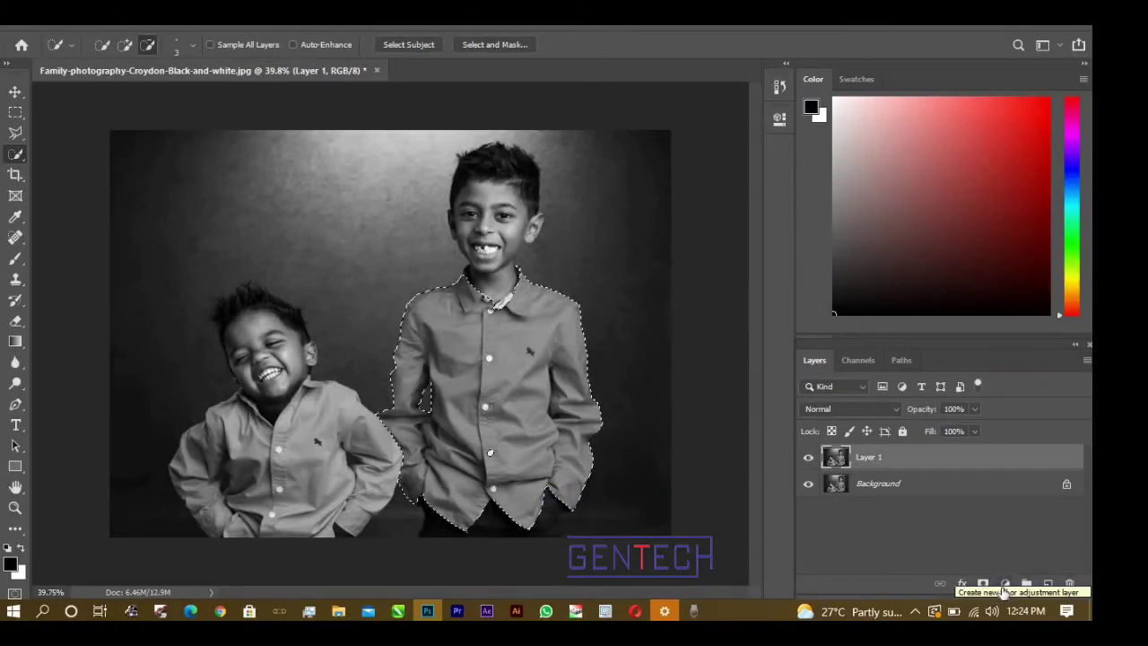
- Add a deep blue #0040a0 Solid Color fill layer masked to the selected shirt
{"action": "left_click", "coordinate": [1002, 590]}
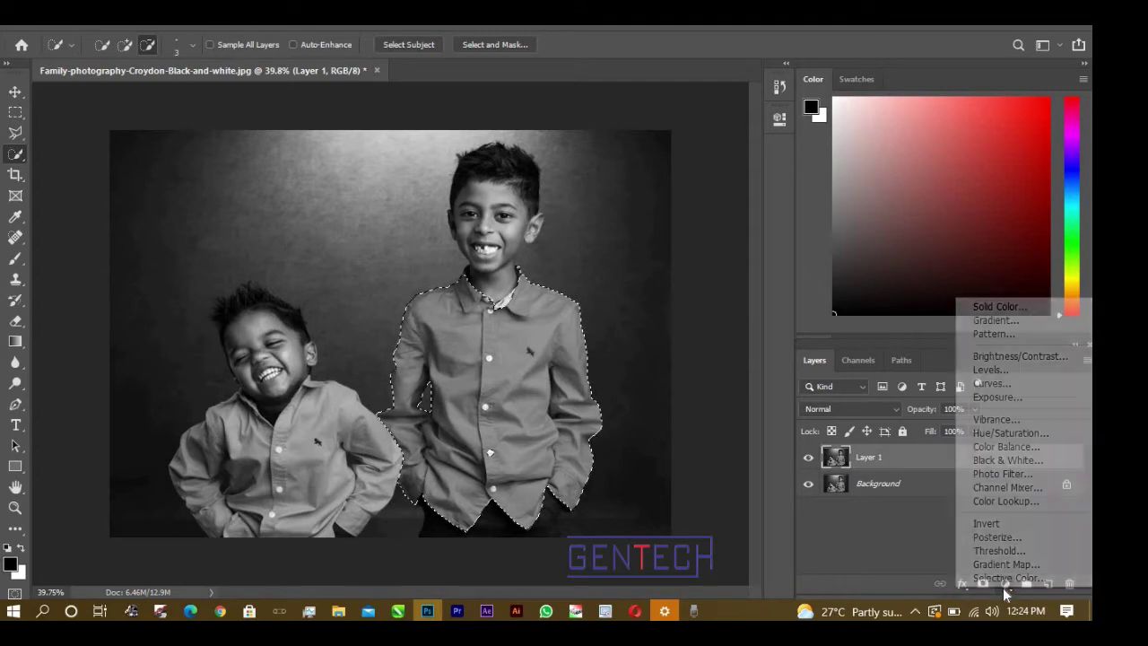
{"action": "left_click", "coordinate": [1031, 309]}
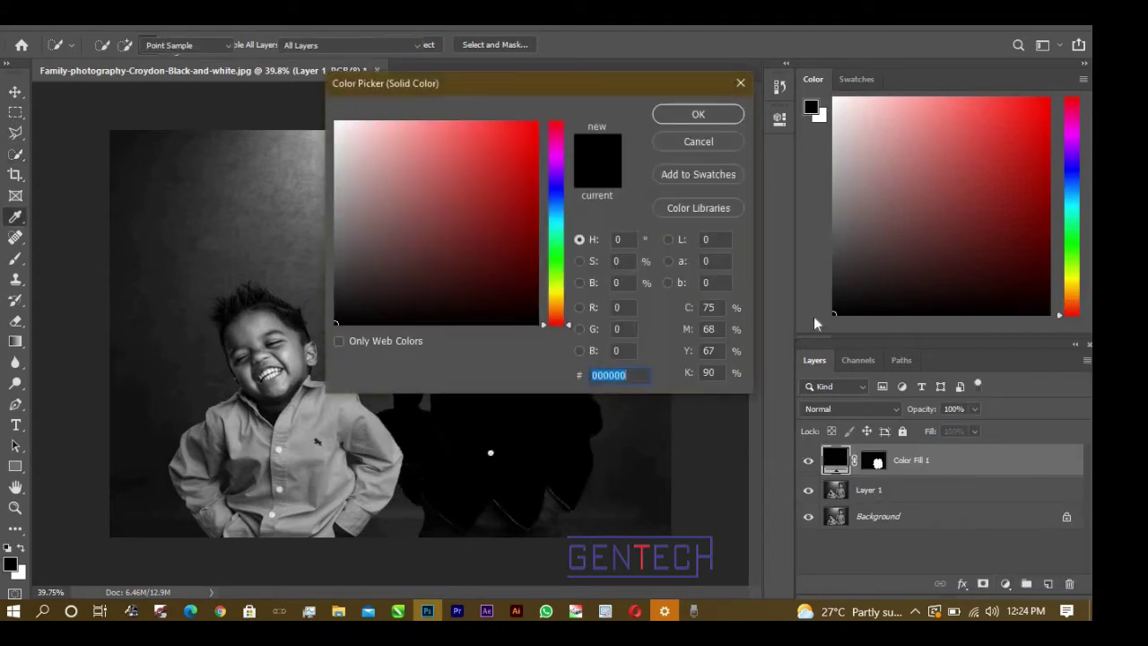
{"action": "left_click_drag", "start_coordinate": [598, 83], "coordinate": [991, 110]}
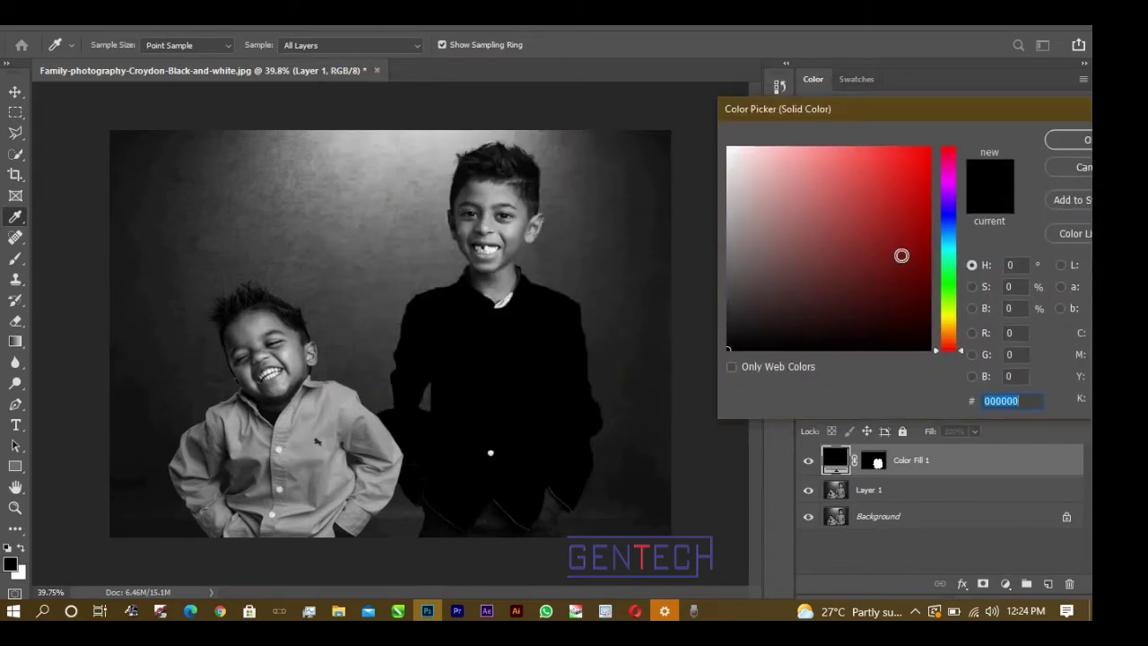
{"action": "left_click_drag", "start_coordinate": [951, 244], "coordinate": [957, 222]}
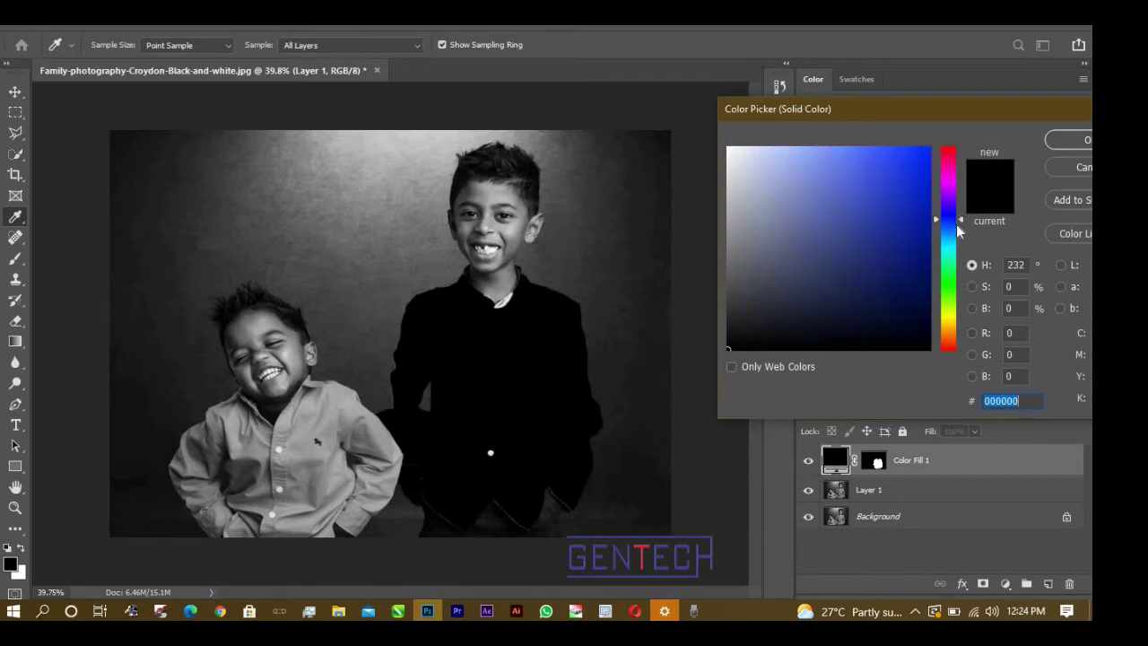
{"action": "mouse_move", "coordinate": [922, 213]}
{"action": "left_mouse_down"}
{"action": "mouse_move", "coordinate": [925, 184]}
{"action": "mouse_move", "coordinate": [929, 222]}
{"action": "left_mouse_up"}
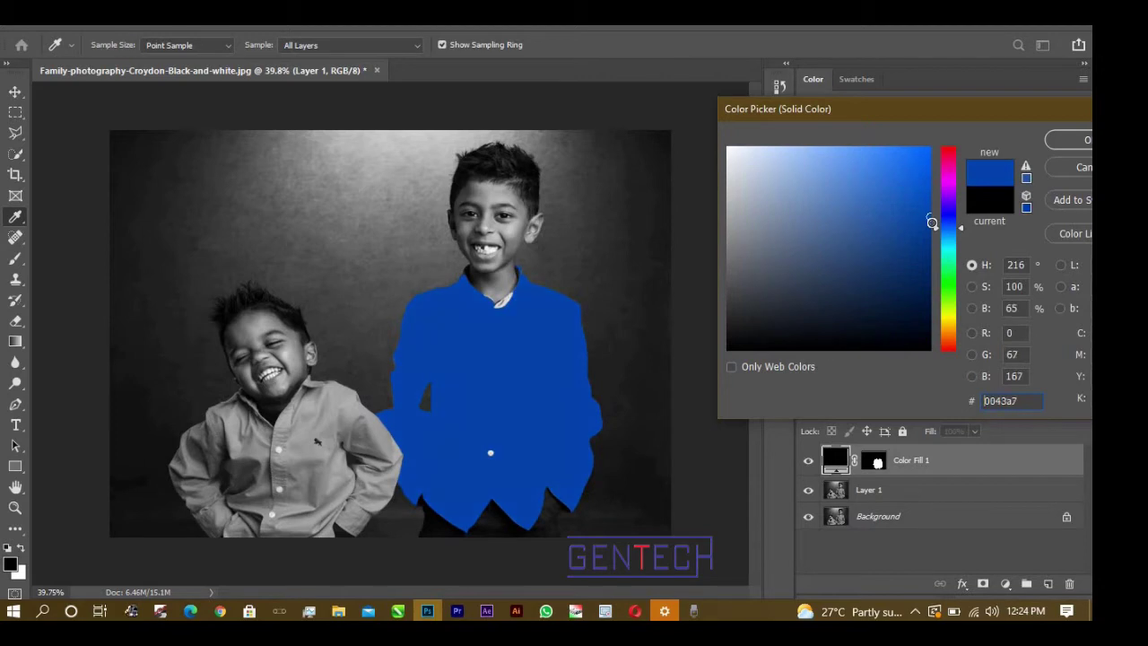
{"action": "left_click_drag", "start_coordinate": [1035, 126], "coordinate": [851, 142]}
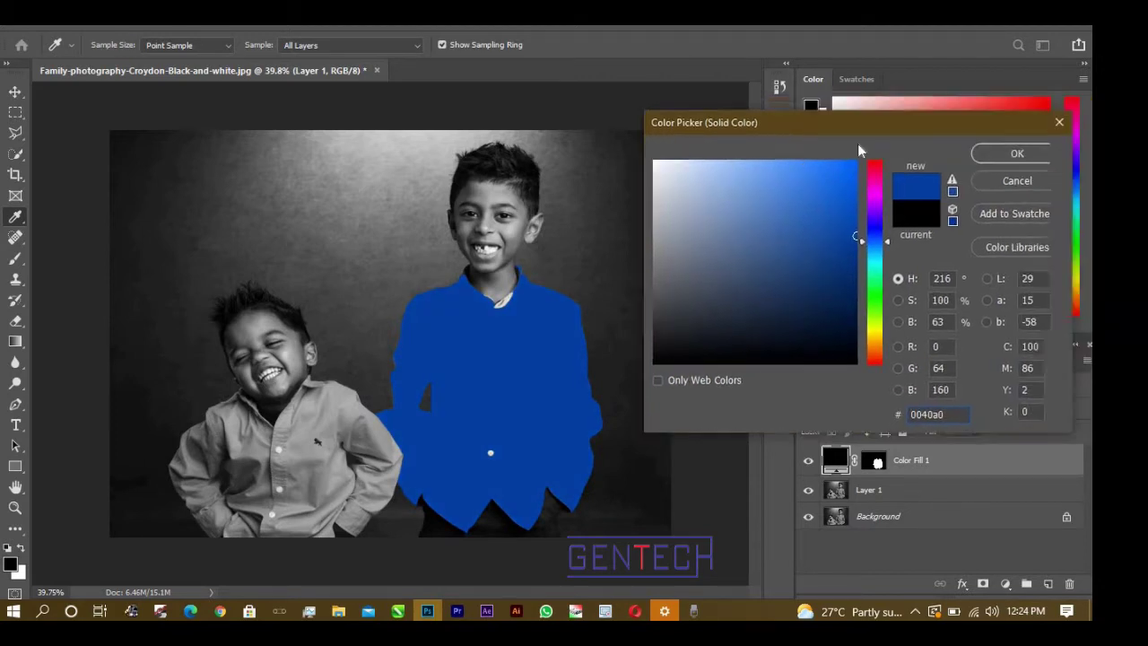
{"action": "left_click", "coordinate": [904, 161]}
{"action": "key", "text": "w"}
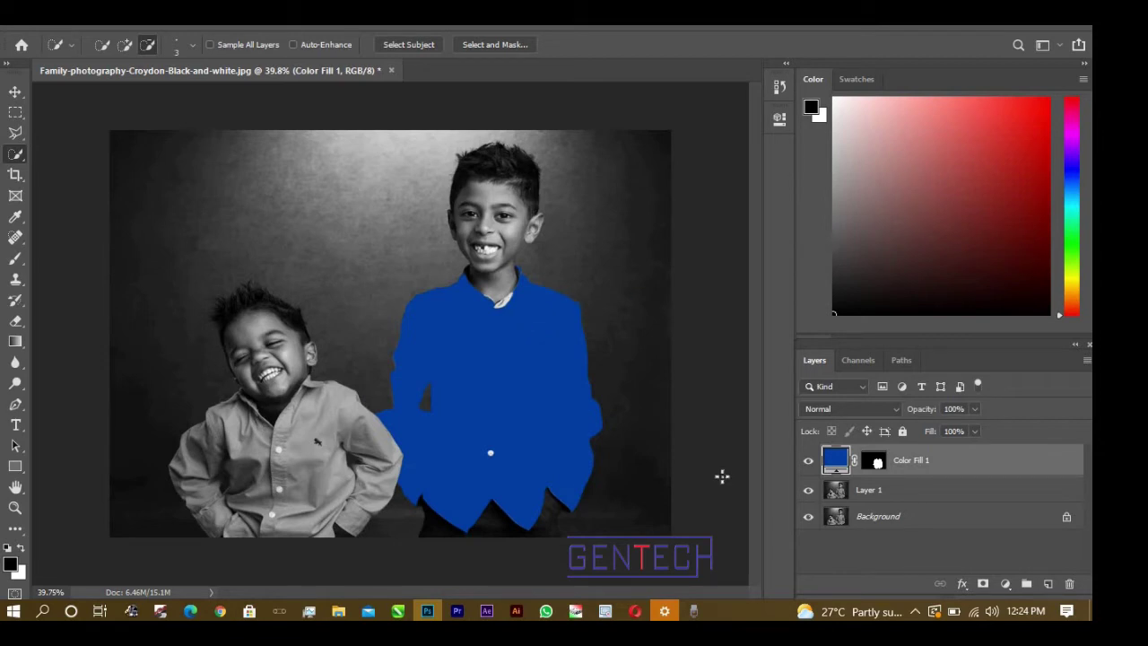
{"action": "left_click", "coordinate": [857, 409]}
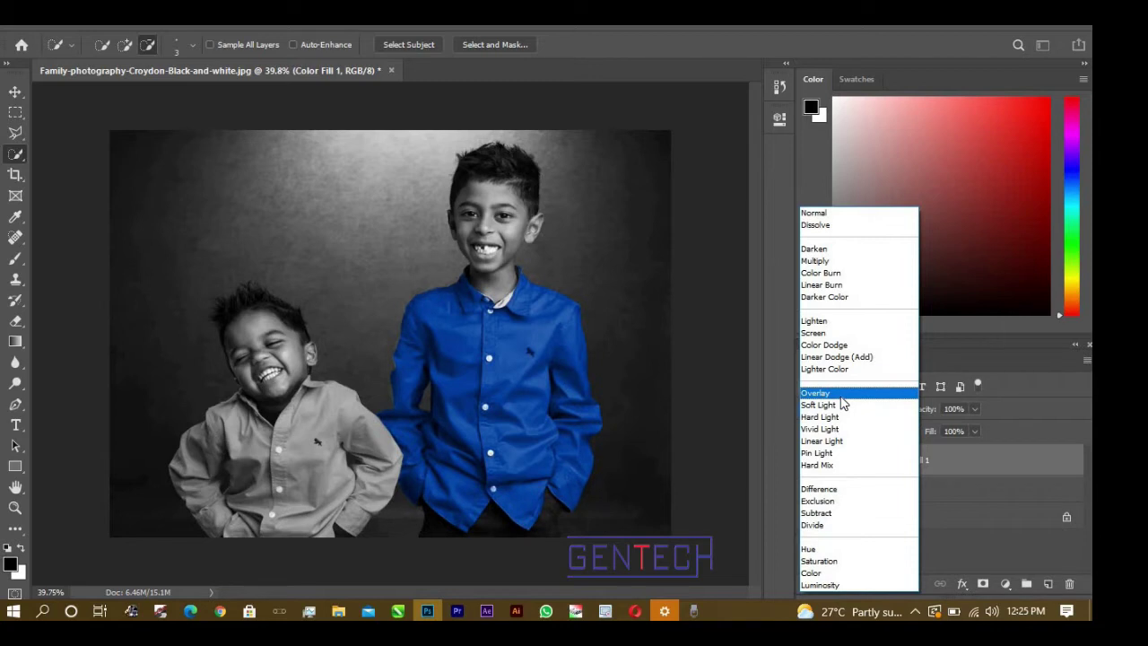
- Preview Soft Light and Hard Light, then keep Color Fill 1 on Overlay
{"action": "left_click", "coordinate": [842, 405]}
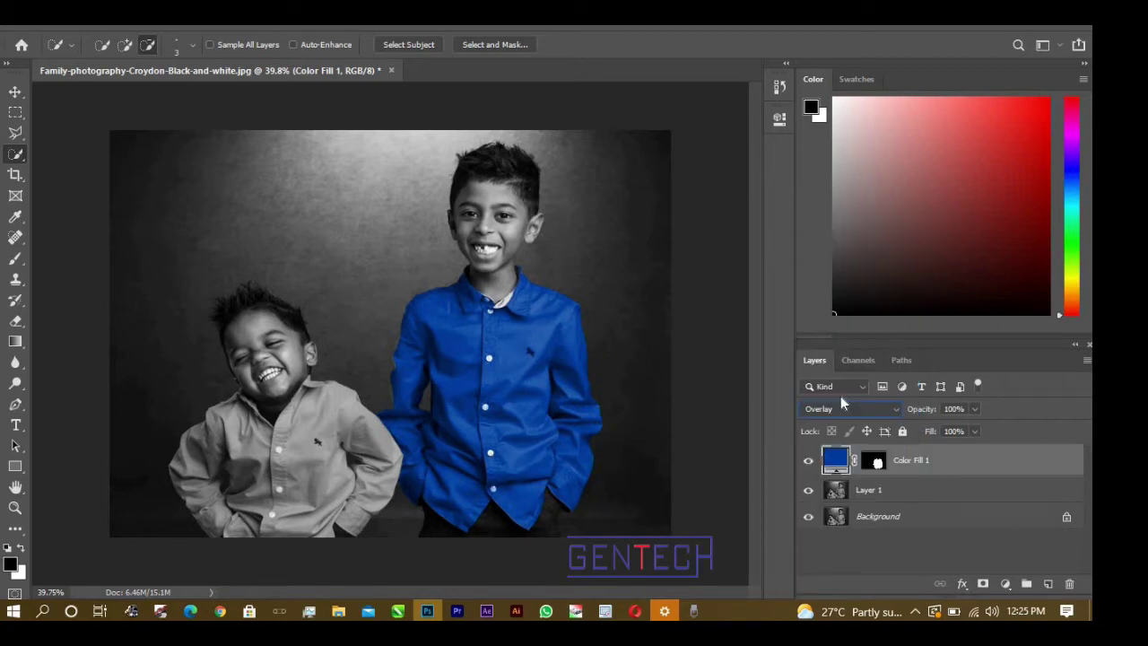
{"action": "left_click", "coordinate": [842, 408]}
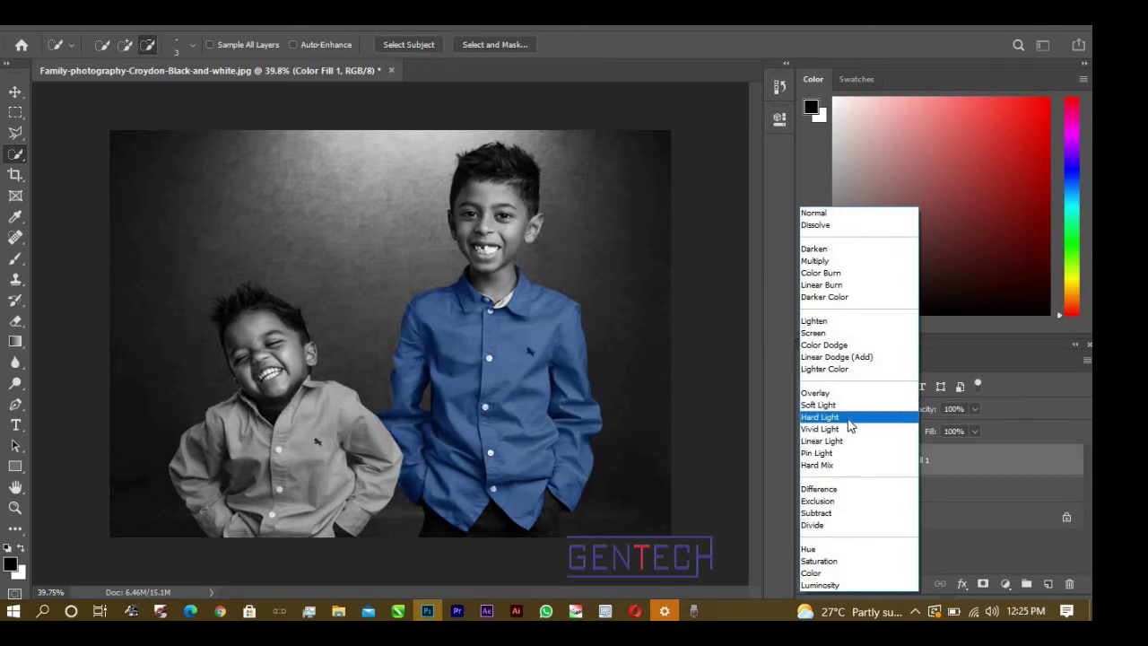
{"action": "left_click", "coordinate": [829, 395]}
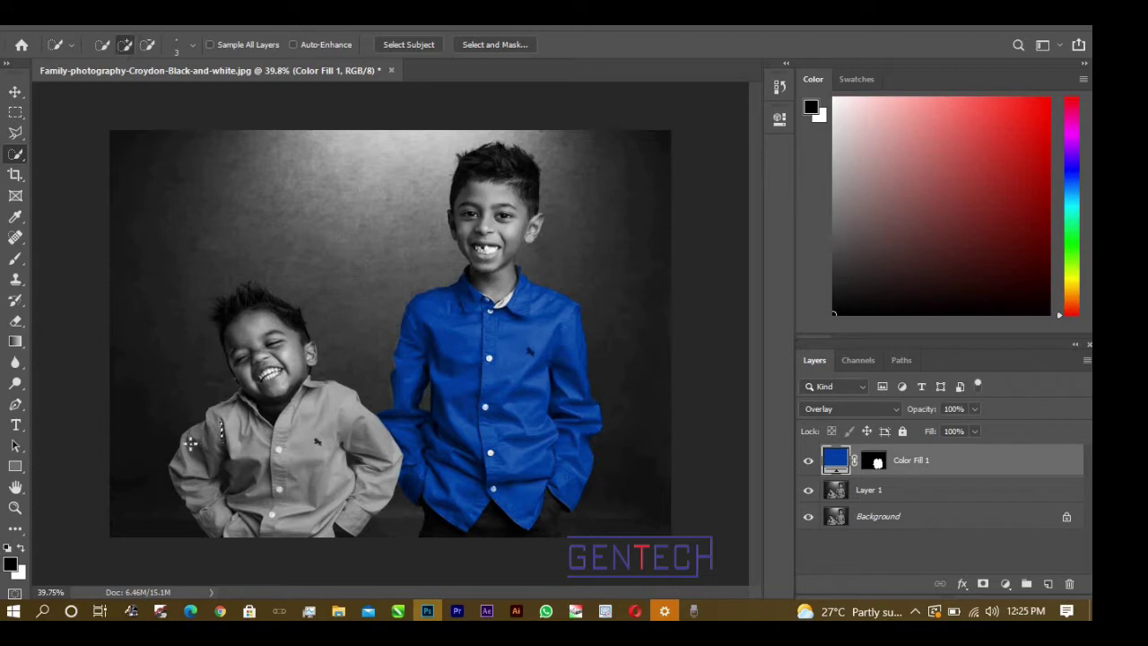
- Brush over the smaller boy's shirt and refine the edge along his collar and neck
{"action": "left_click_drag", "start_coordinate": [224, 452], "coordinate": [265, 516]}
{"action": "left_click_drag", "start_coordinate": [317, 434], "coordinate": [376, 529]}
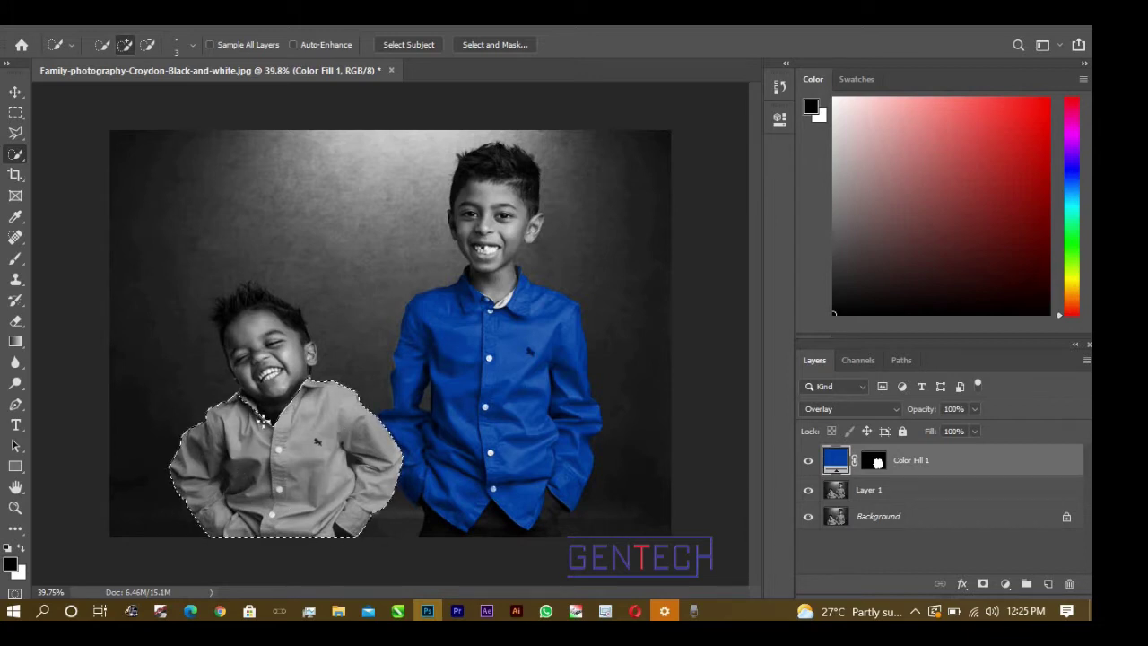
{"action": "scroll", "coordinate": [229, 470], "scroll_direction": "up", "scroll_amount": 1}
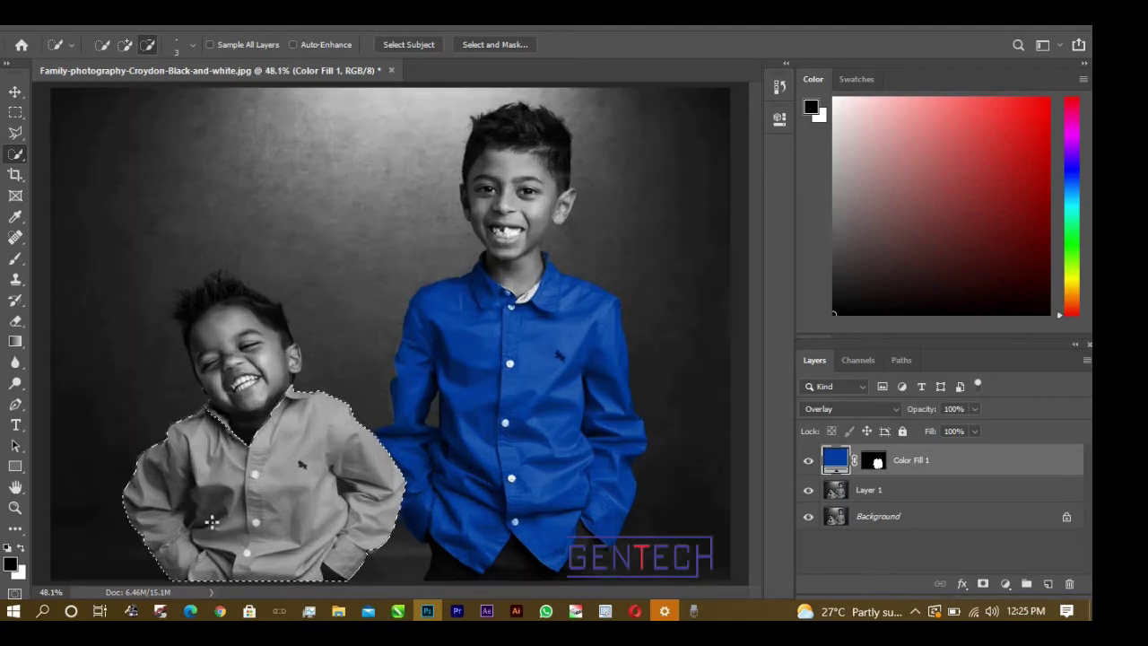
{"action": "scroll", "coordinate": [212, 520], "scroll_direction": "up", "scroll_amount": 1}
{"action": "scroll", "coordinate": [224, 377], "scroll_direction": "up", "scroll_amount": 2}
{"action": "scroll", "coordinate": [223, 373], "scroll_direction": "up", "scroll_amount": 1}
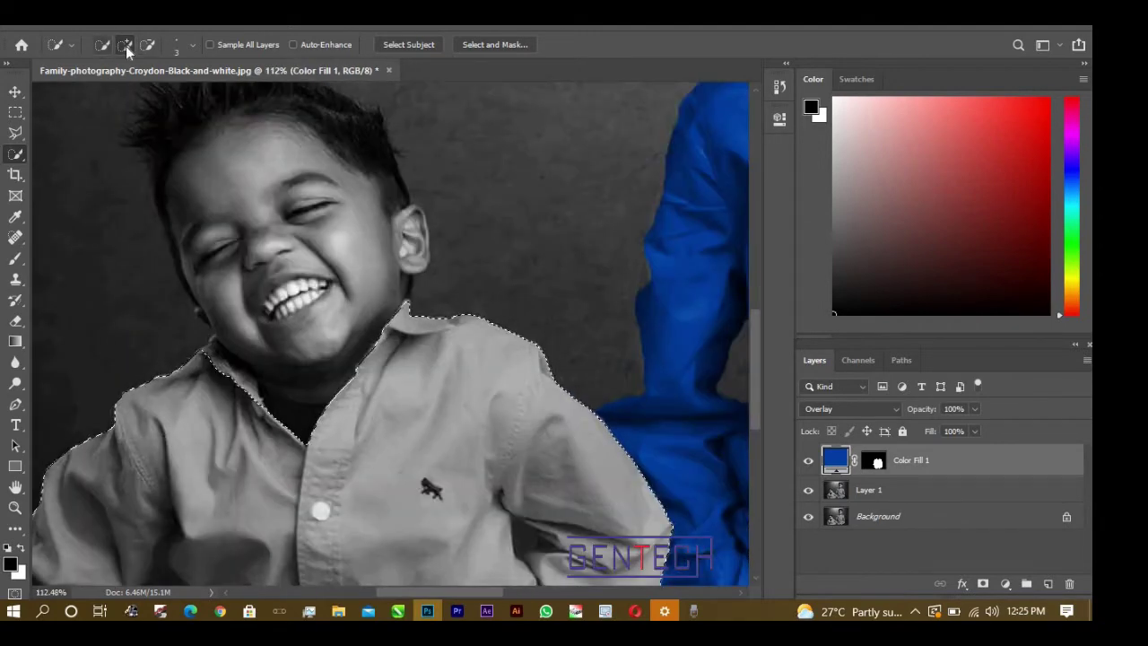
{"action": "scroll", "coordinate": [229, 411], "scroll_direction": "up", "scroll_amount": 1}
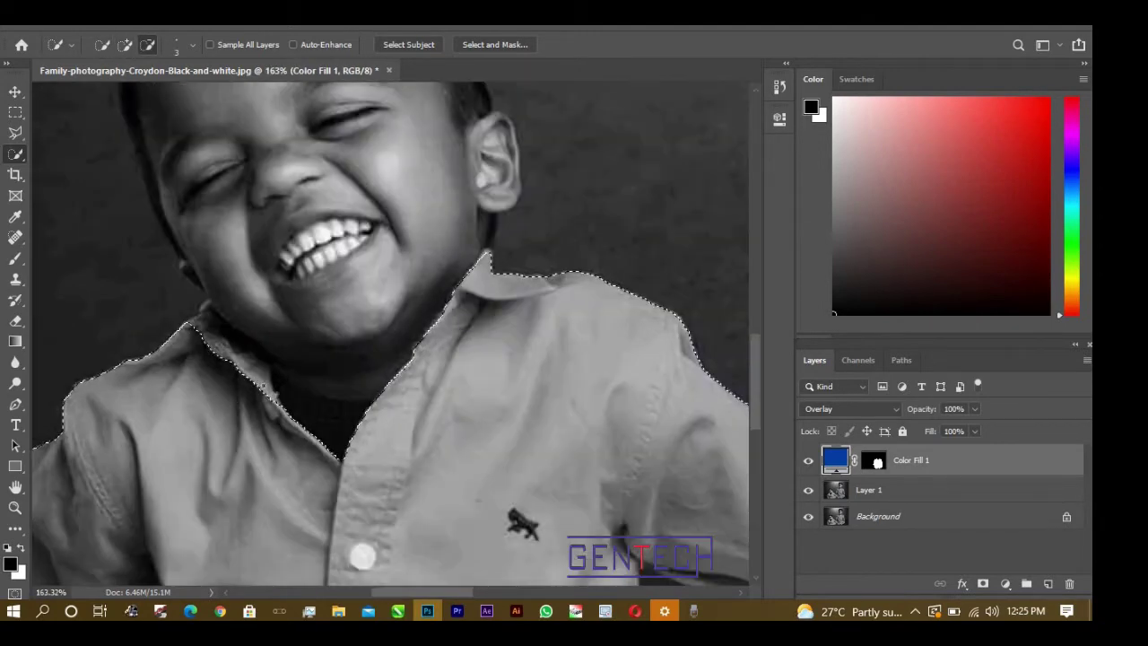
{"action": "mouse_move", "coordinate": [254, 373]}
{"action": "left_mouse_down"}
{"action": "mouse_move", "coordinate": [207, 312]}
{"action": "mouse_move", "coordinate": [243, 357]}
{"action": "mouse_move", "coordinate": [235, 343]}
{"action": "left_mouse_up"}
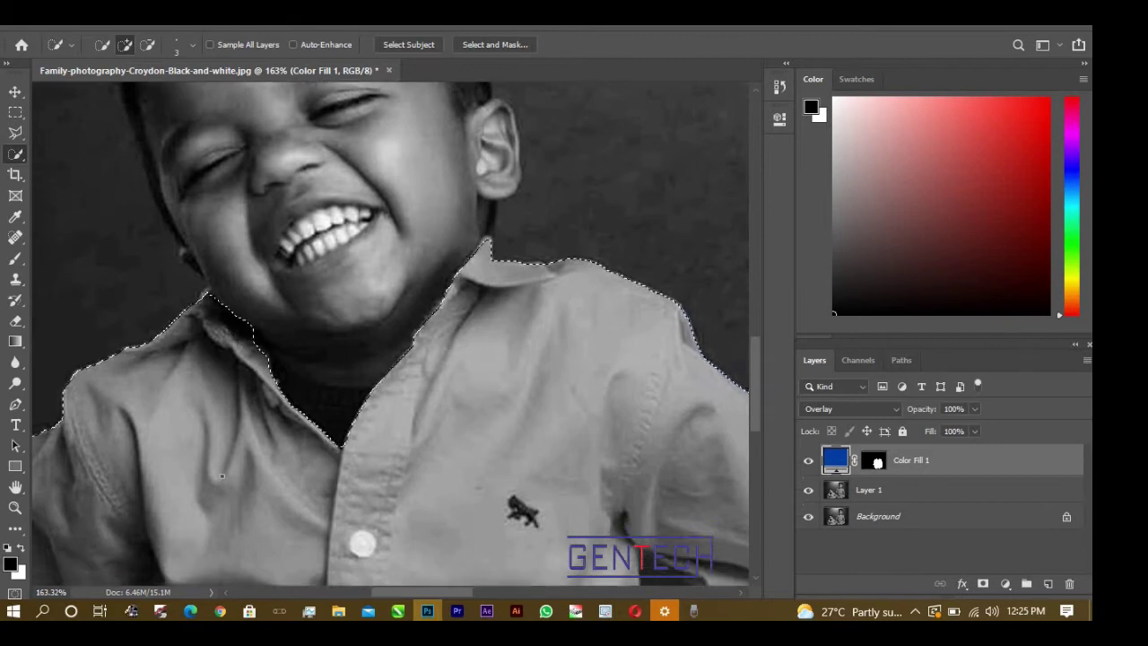
{"action": "scroll", "coordinate": [221, 476], "scroll_direction": "down", "scroll_amount": 3}
{"action": "scroll", "coordinate": [221, 477], "scroll_direction": "down", "scroll_amount": 3}
{"action": "scroll", "coordinate": [222, 476], "scroll_direction": "down", "scroll_amount": 4}
{"action": "scroll", "coordinate": [221, 476], "scroll_direction": "down", "scroll_amount": 1}
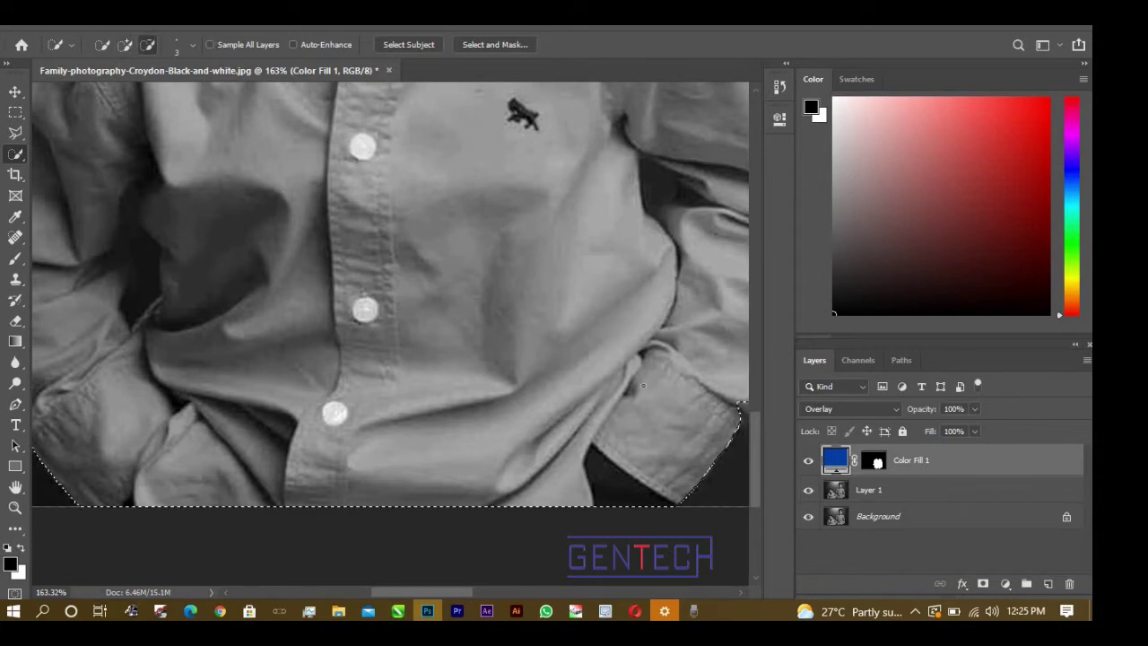
- Subtract the dark lower-right gap and the shadow by his arm from the selection
{"action": "left_click_drag", "start_coordinate": [607, 508], "coordinate": [595, 473]}
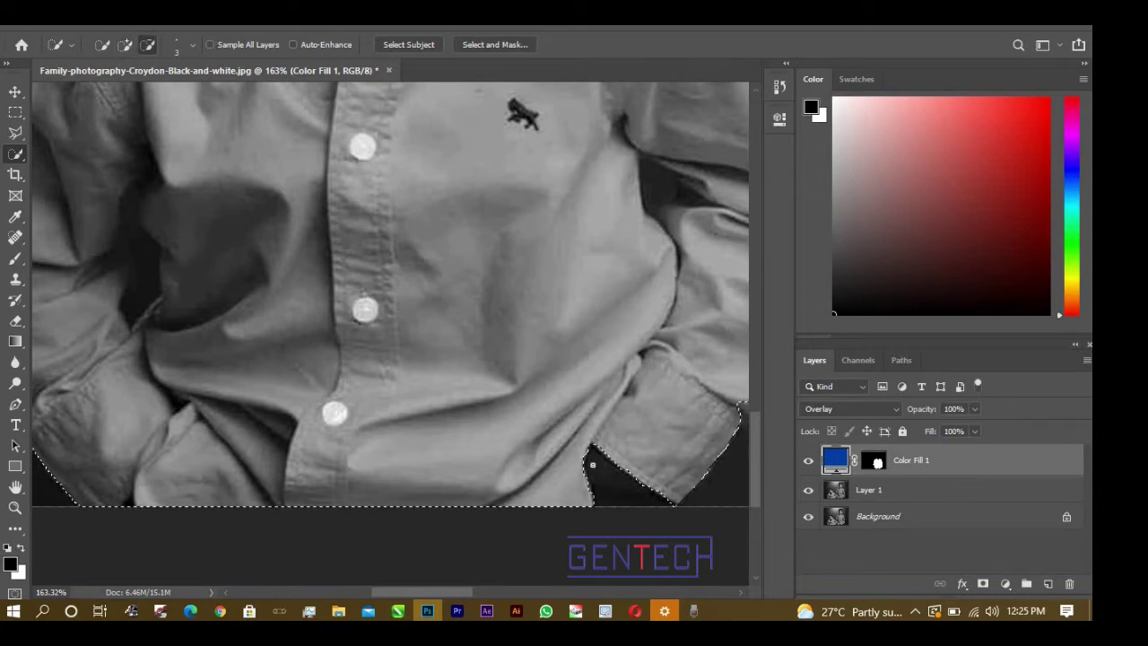
{"action": "left_click_drag", "start_coordinate": [141, 278], "coordinate": [144, 251]}
{"action": "left_click", "coordinate": [141, 238]}
{"action": "scroll", "coordinate": [366, 355], "scroll_direction": "down", "scroll_amount": 2}
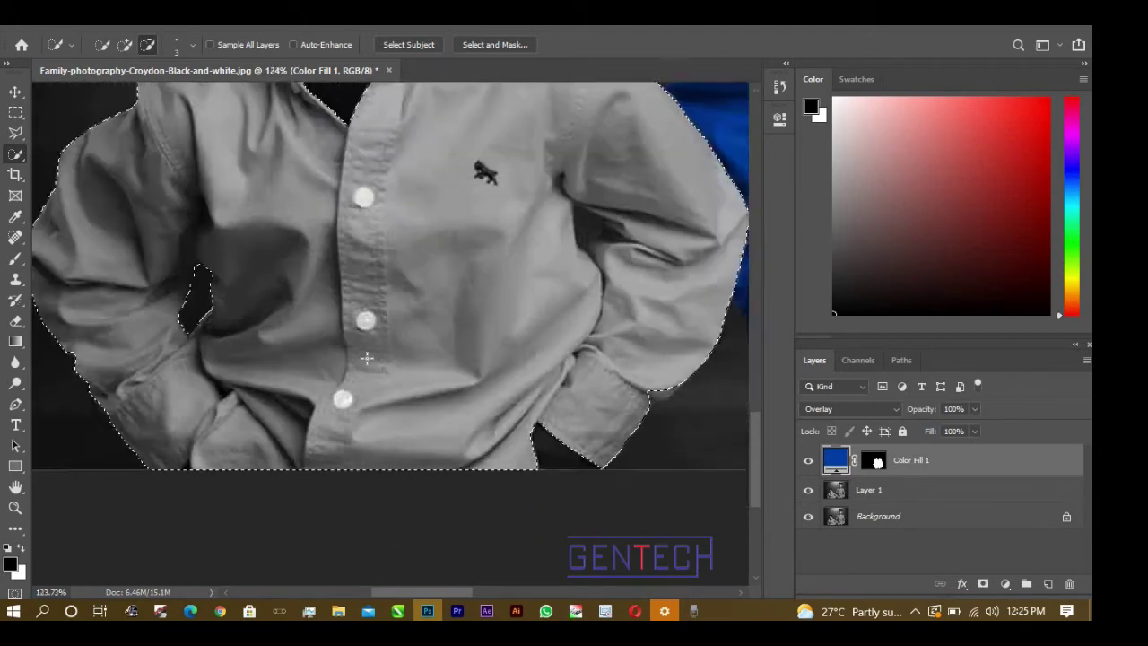
{"action": "scroll", "coordinate": [365, 355], "scroll_direction": "down", "scroll_amount": 2}
{"action": "scroll", "coordinate": [366, 355], "scroll_direction": "down", "scroll_amount": 1}
{"action": "scroll", "coordinate": [366, 358], "scroll_direction": "down", "scroll_amount": 1}
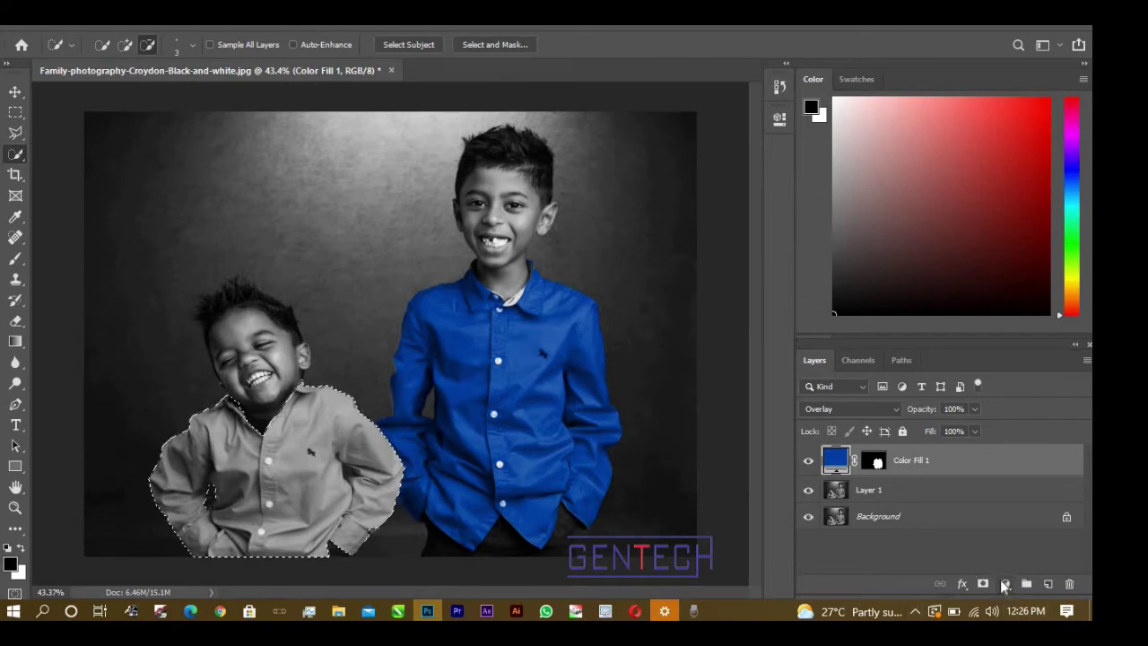
- Add a cyan #1c96b0 Solid Color fill over the small shirt, blended in Overlay
{"action": "left_click", "coordinate": [1004, 583]}
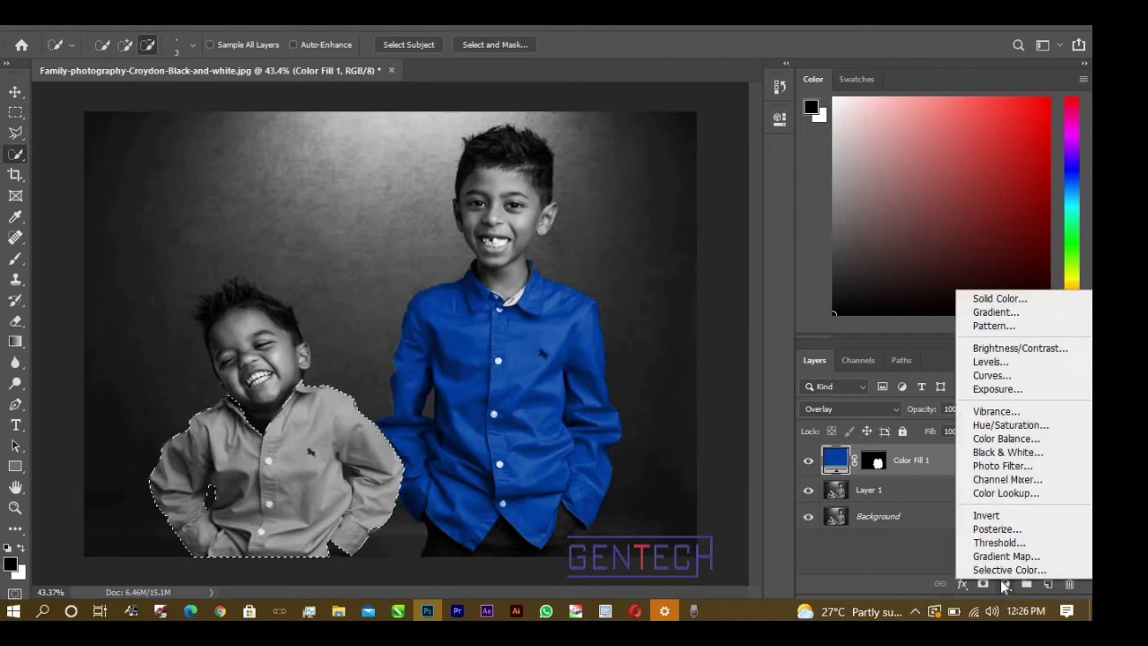
{"action": "left_click", "coordinate": [1008, 300]}
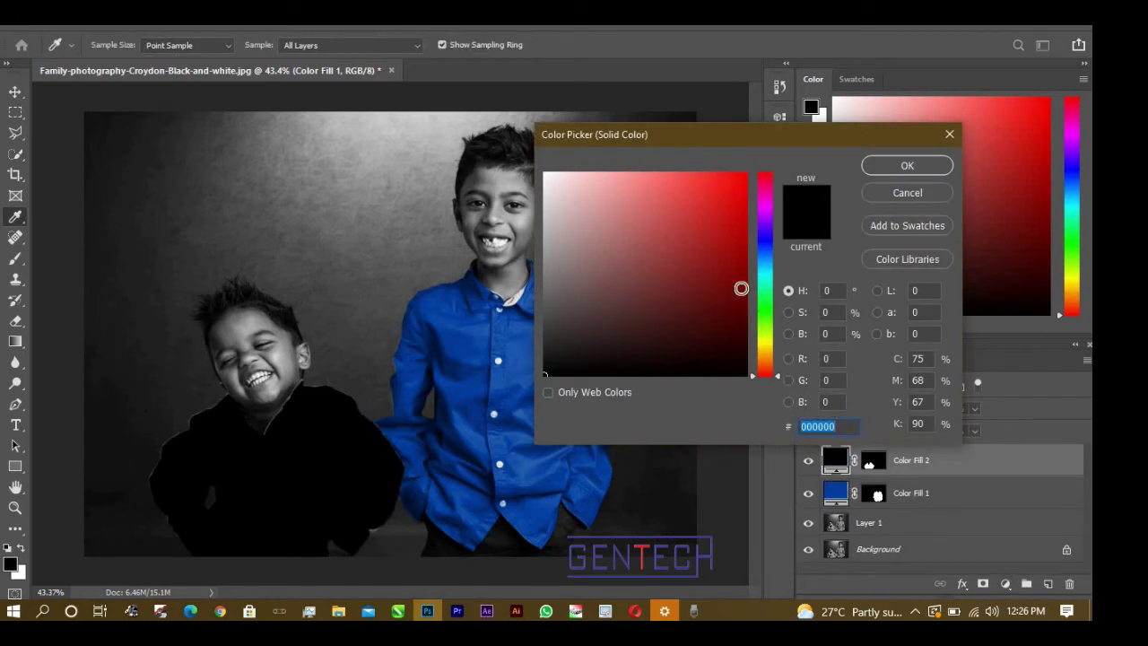
{"action": "mouse_move", "coordinate": [737, 304]}
{"action": "left_mouse_down"}
{"action": "mouse_move", "coordinate": [740, 289]}
{"action": "mouse_move", "coordinate": [679, 218]}
{"action": "mouse_move", "coordinate": [712, 234]}
{"action": "left_mouse_up"}
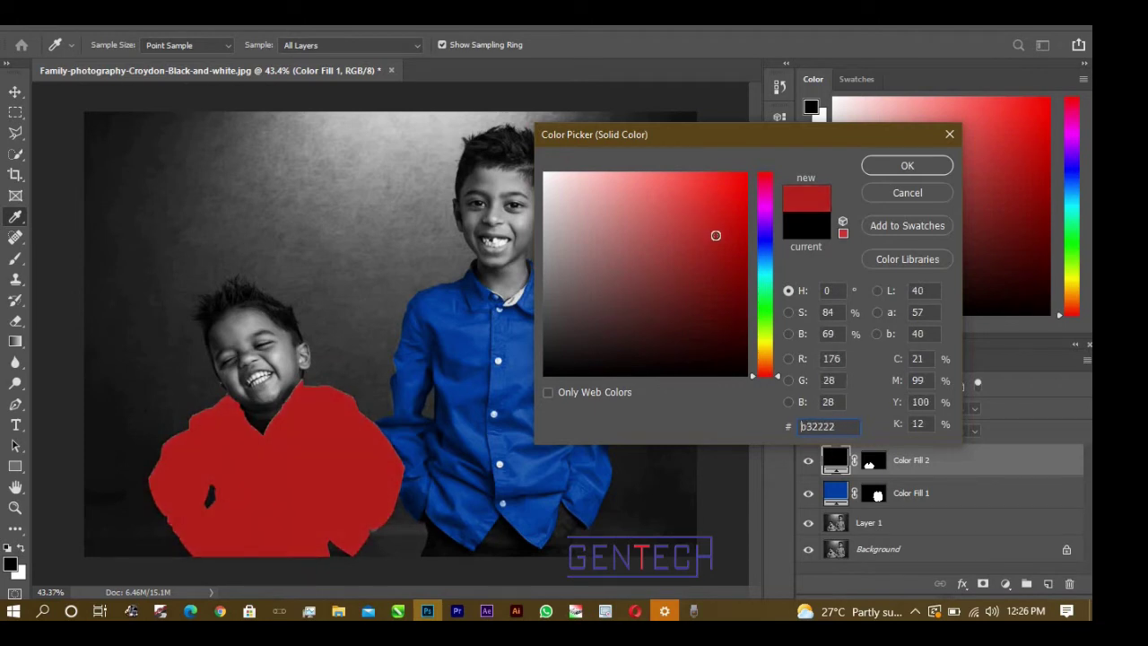
{"action": "left_click", "coordinate": [767, 268]}
{"action": "left_click_drag", "start_coordinate": [767, 274], "coordinate": [766, 267]}
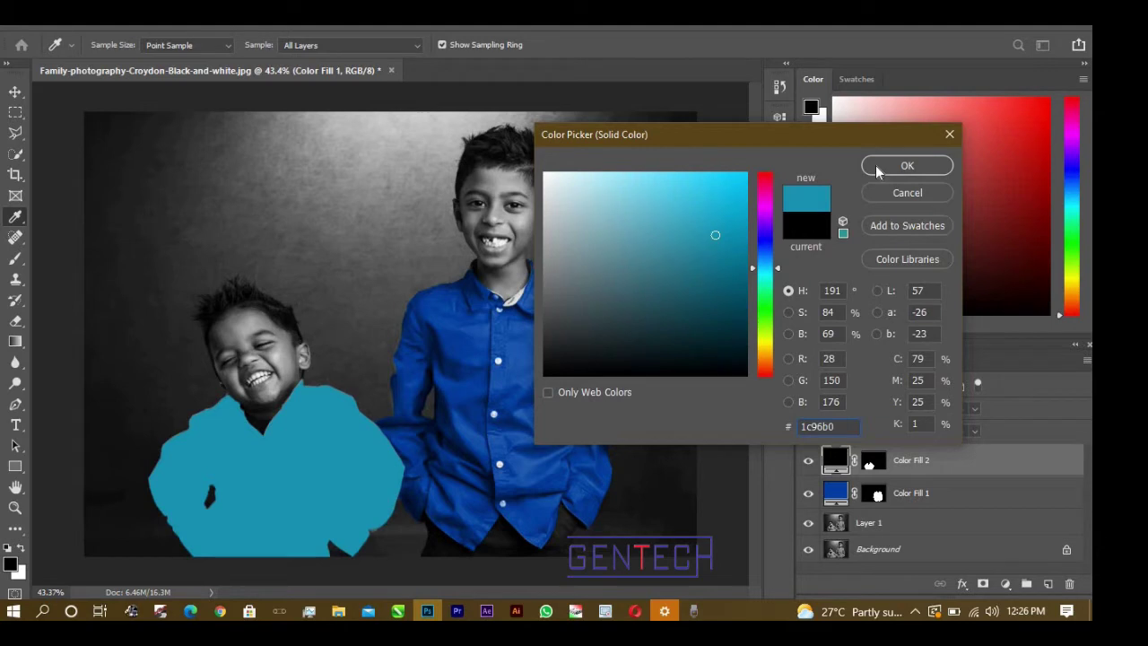
{"action": "left_click", "coordinate": [878, 170]}
{"action": "left_click", "coordinate": [854, 409]}
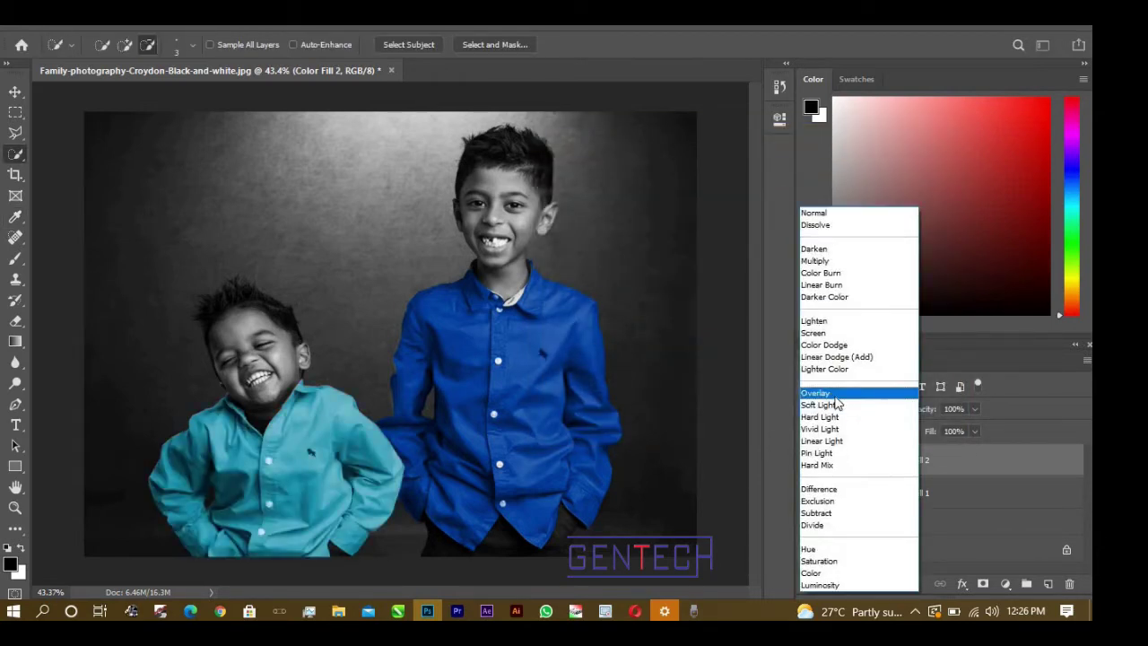
{"action": "left_click", "coordinate": [835, 397]}
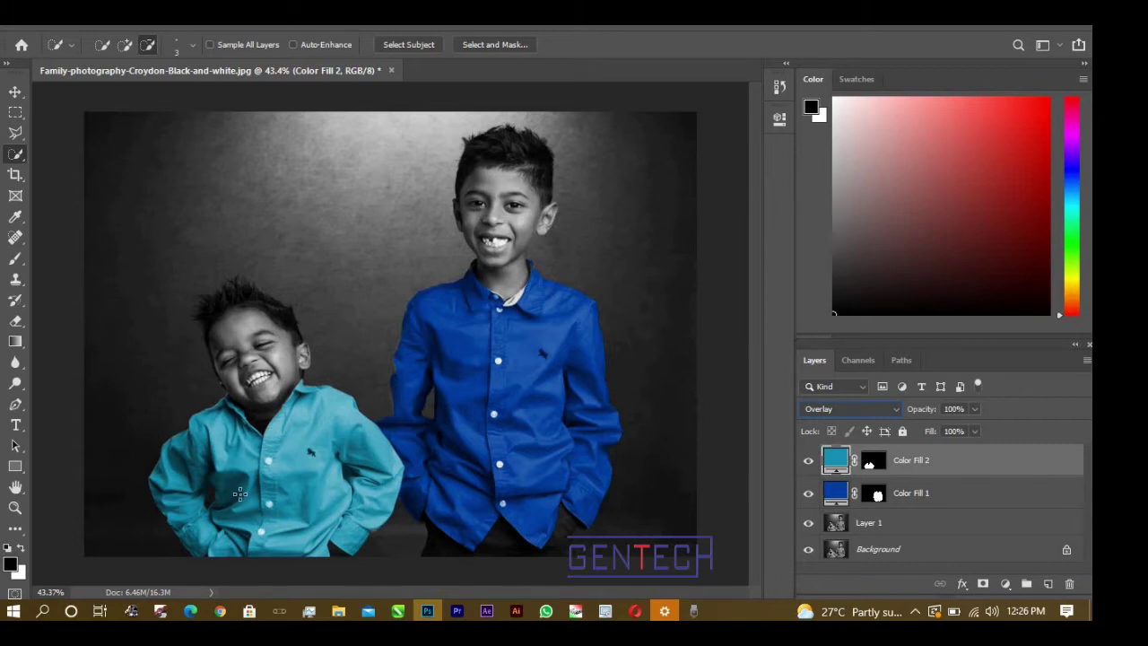
{"action": "left_click", "coordinate": [221, 613]}
{"action": "left_click", "coordinate": [175, 545]}
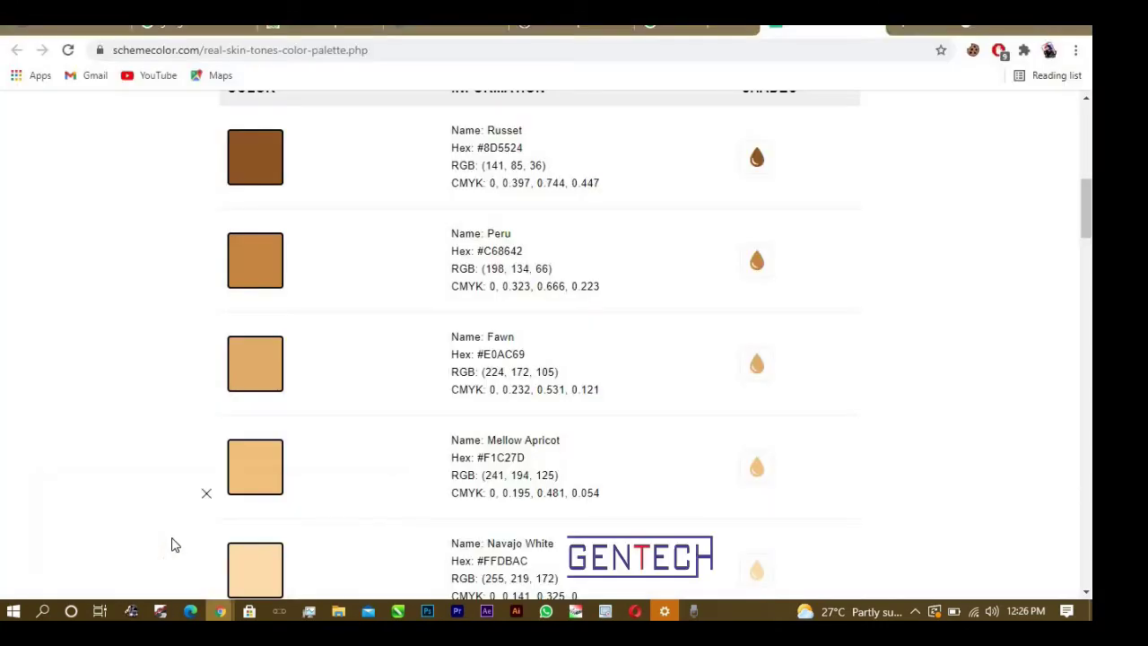
{"action": "scroll", "coordinate": [502, 255], "scroll_direction": "up", "scroll_amount": 1}
{"action": "scroll", "coordinate": [502, 255], "scroll_direction": "up", "scroll_amount": 2}
{"action": "scroll", "coordinate": [502, 285], "scroll_direction": "down", "scroll_amount": 2}
{"action": "left_click_drag", "start_coordinate": [524, 332], "coordinate": [482, 333]}
{"action": "left_click", "coordinate": [521, 333]}
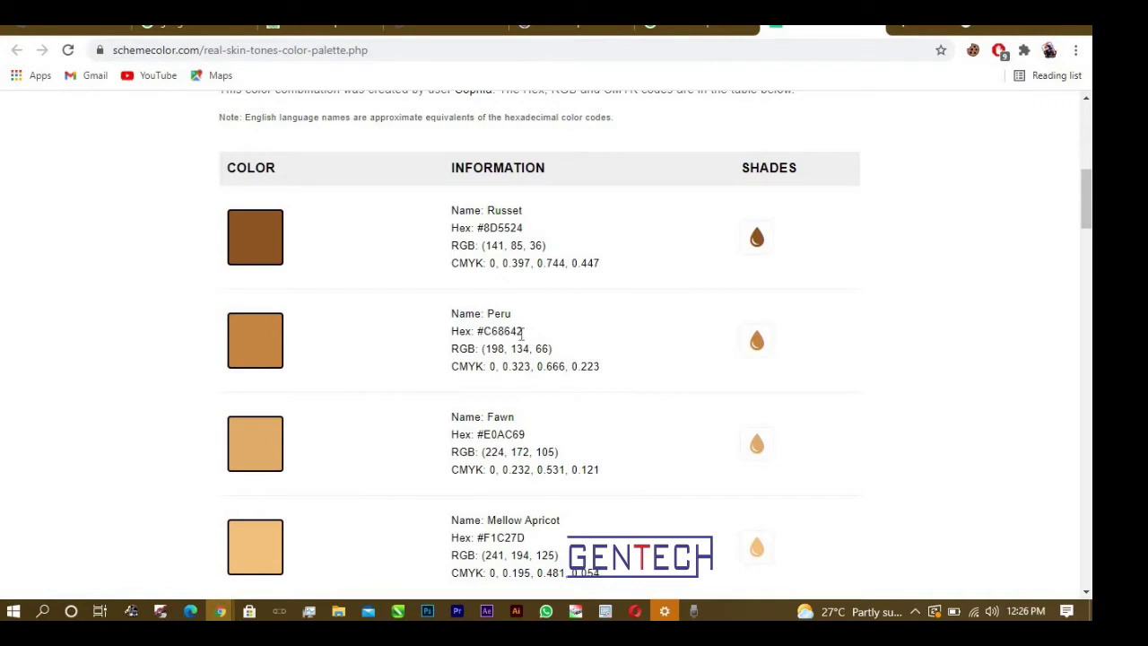
{"action": "left_click_drag", "start_coordinate": [484, 332], "coordinate": [498, 335]}
{"action": "left_click", "coordinate": [251, 383]}
{"action": "left_click_drag", "start_coordinate": [491, 331], "coordinate": [525, 332]}
{"action": "left_click", "coordinate": [432, 609]}
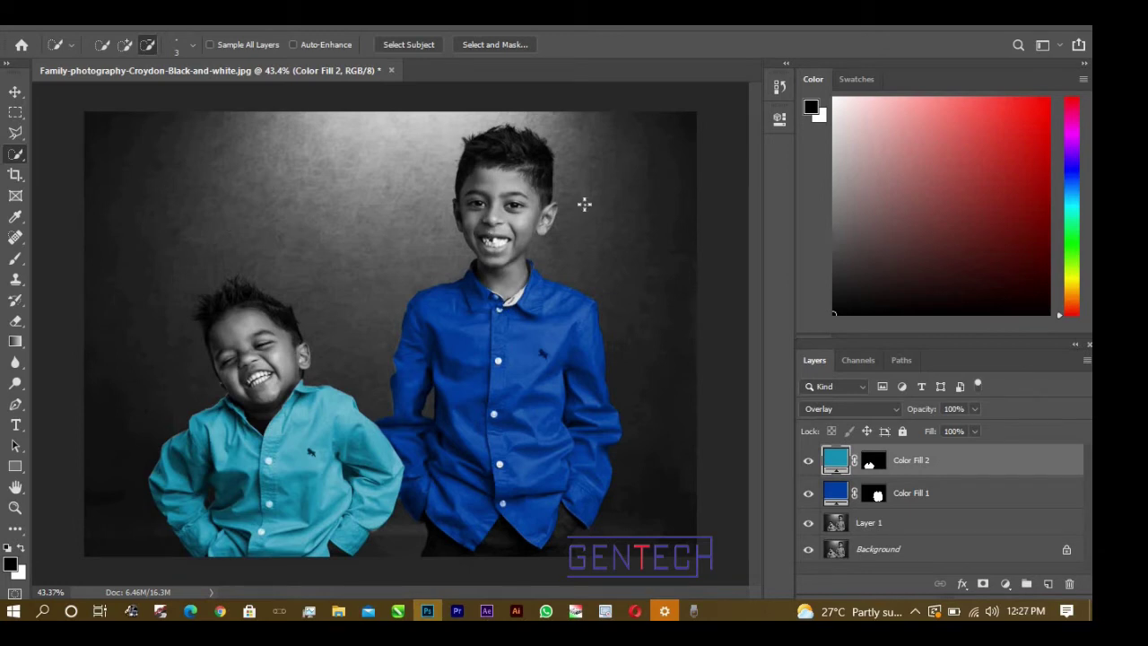
- In Add mode, brush over the older boy's face, ears and neck, zooming to check edges
{"action": "left_click", "coordinate": [125, 44]}
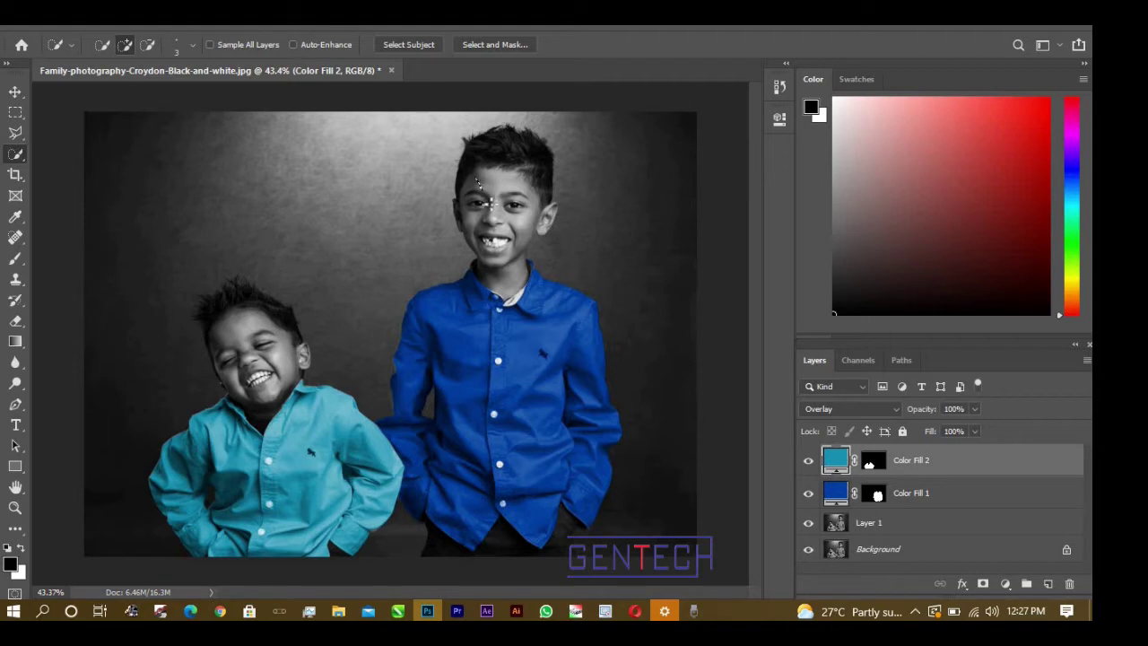
{"action": "left_click_drag", "start_coordinate": [484, 240], "coordinate": [517, 287]}
{"action": "scroll", "coordinate": [490, 275], "scroll_direction": "up", "scroll_amount": 3}
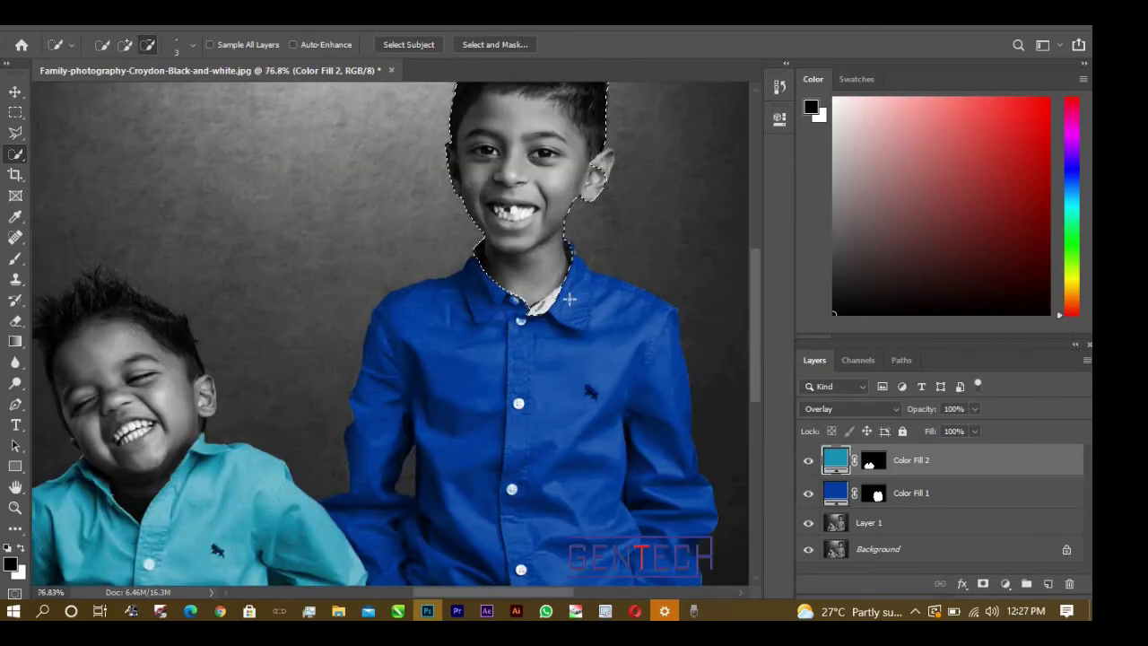
{"action": "scroll", "coordinate": [575, 296], "scroll_direction": "up", "scroll_amount": 3}
{"action": "scroll", "coordinate": [574, 297], "scroll_direction": "up", "scroll_amount": 1}
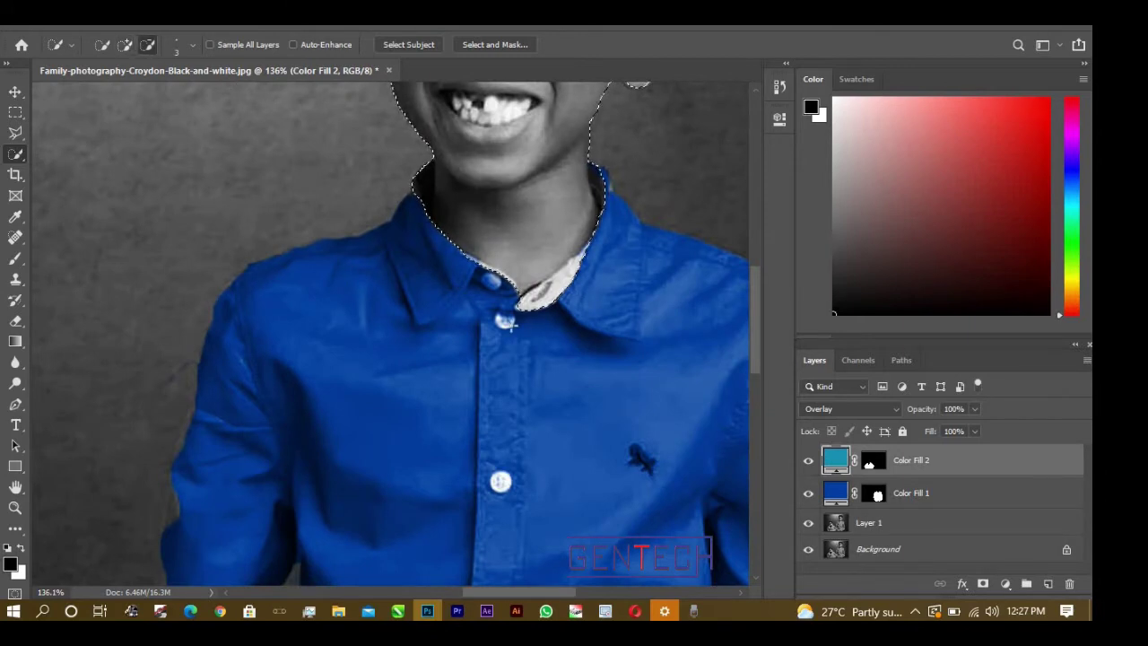
{"action": "scroll", "coordinate": [580, 327], "scroll_direction": "up", "scroll_amount": 3}
{"action": "scroll", "coordinate": [580, 326], "scroll_direction": "up", "scroll_amount": 3}
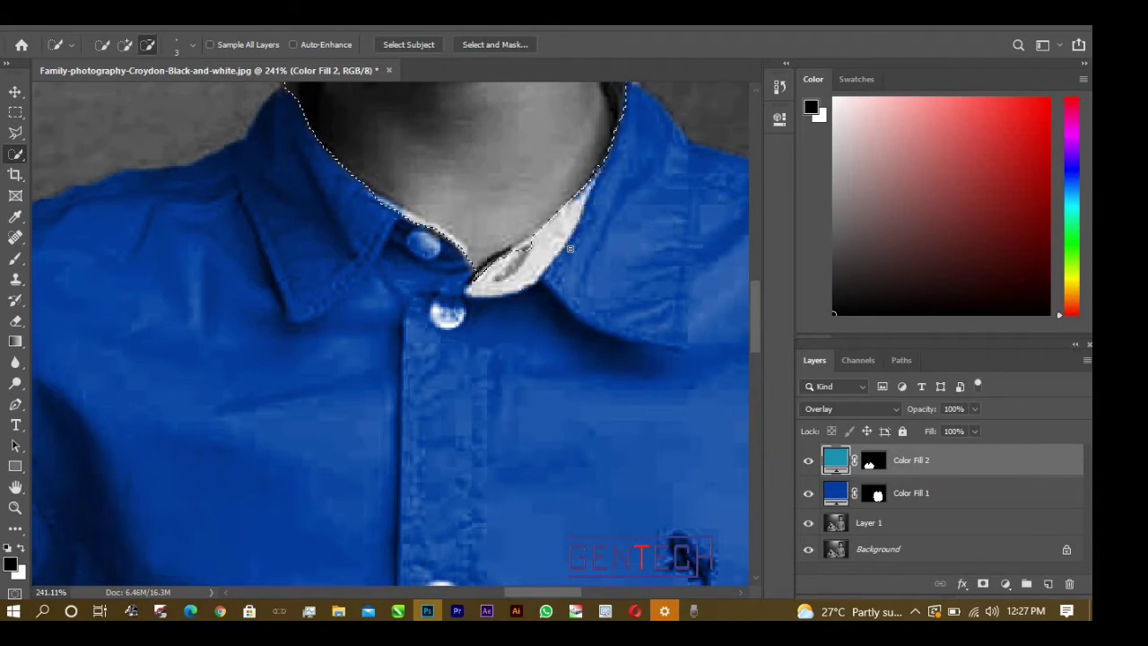
{"action": "scroll", "coordinate": [488, 297], "scroll_direction": "down", "scroll_amount": 3}
{"action": "scroll", "coordinate": [487, 297], "scroll_direction": "down", "scroll_amount": 2}
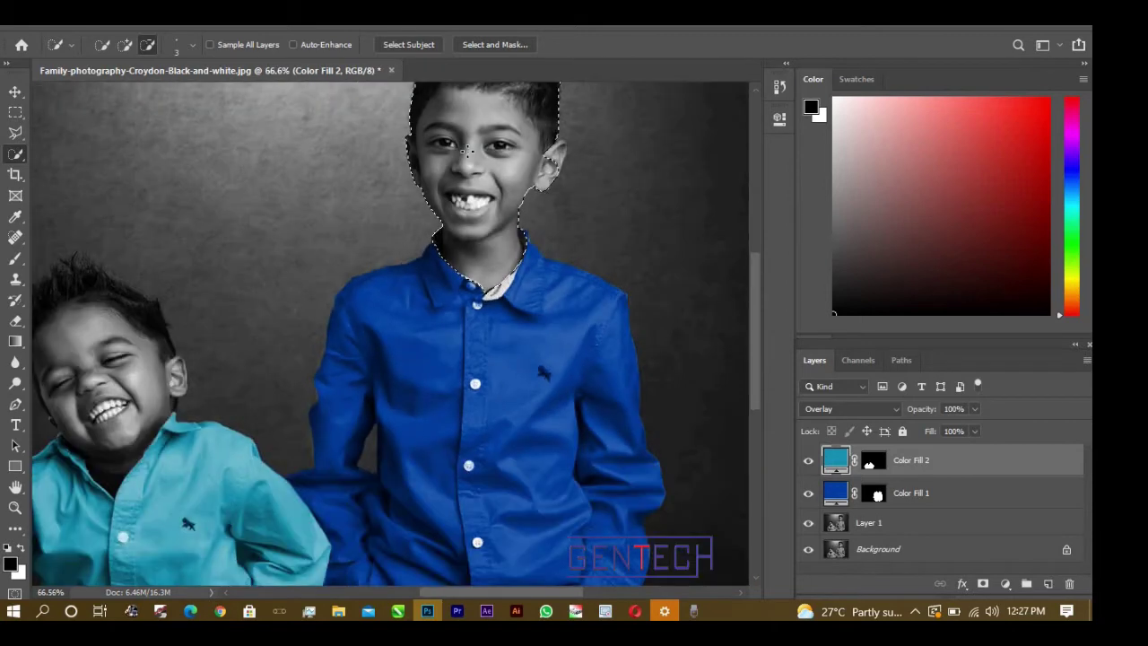
{"action": "scroll", "coordinate": [485, 130], "scroll_direction": "down", "scroll_amount": 1}
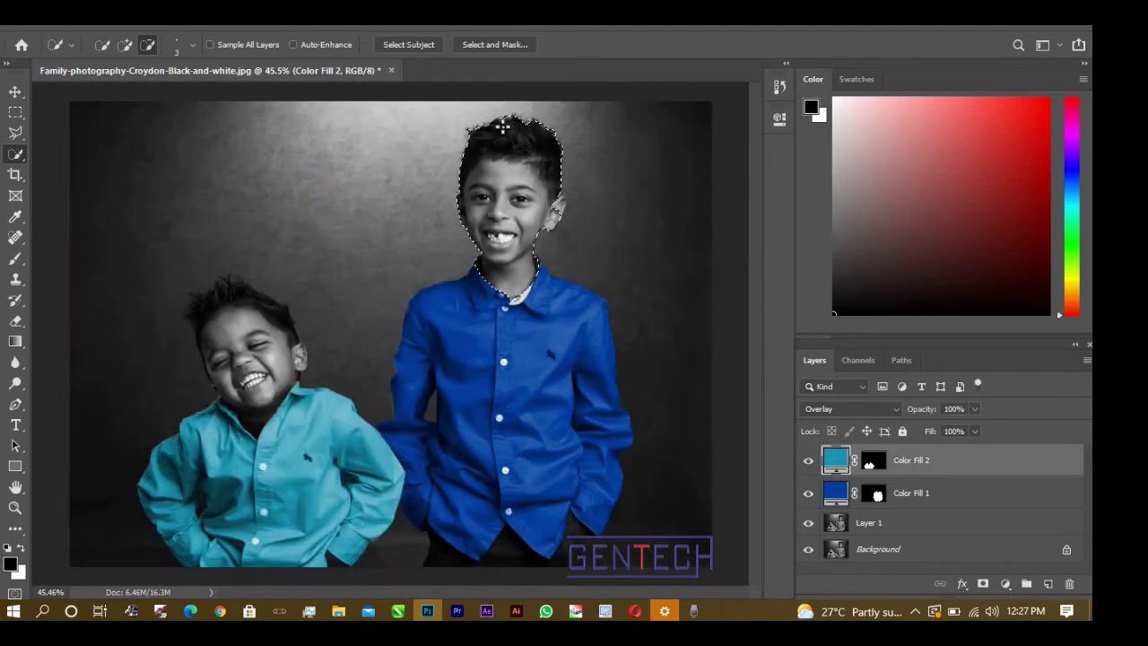
{"action": "scroll", "coordinate": [525, 151], "scroll_direction": "up", "scroll_amount": 3}
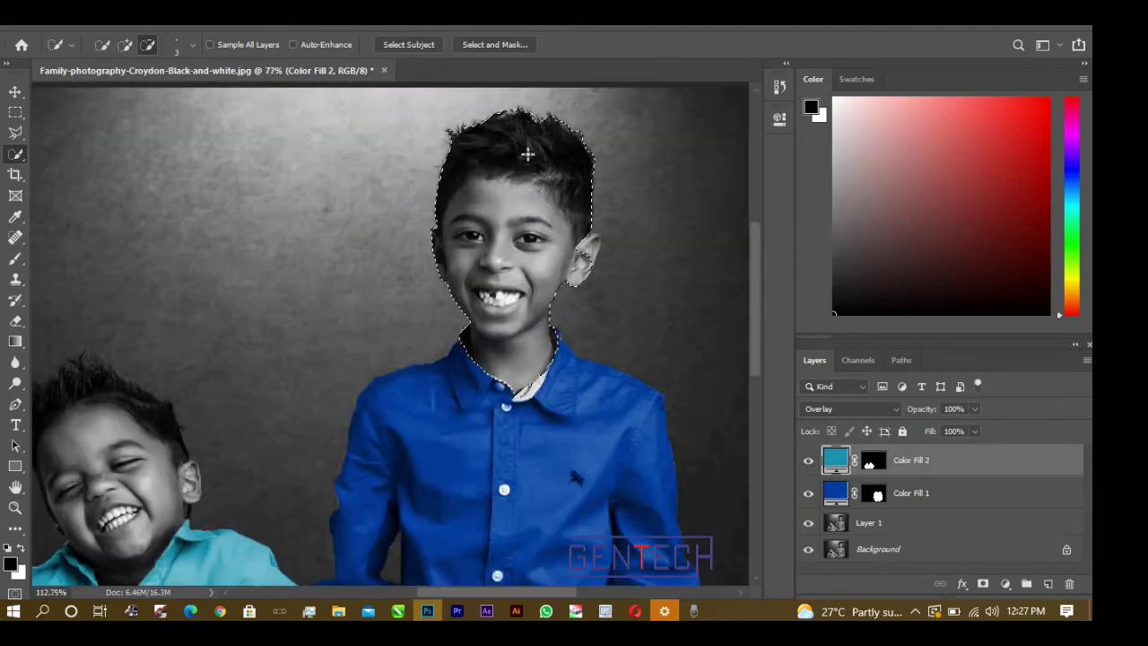
{"action": "scroll", "coordinate": [527, 154], "scroll_direction": "up", "scroll_amount": 1}
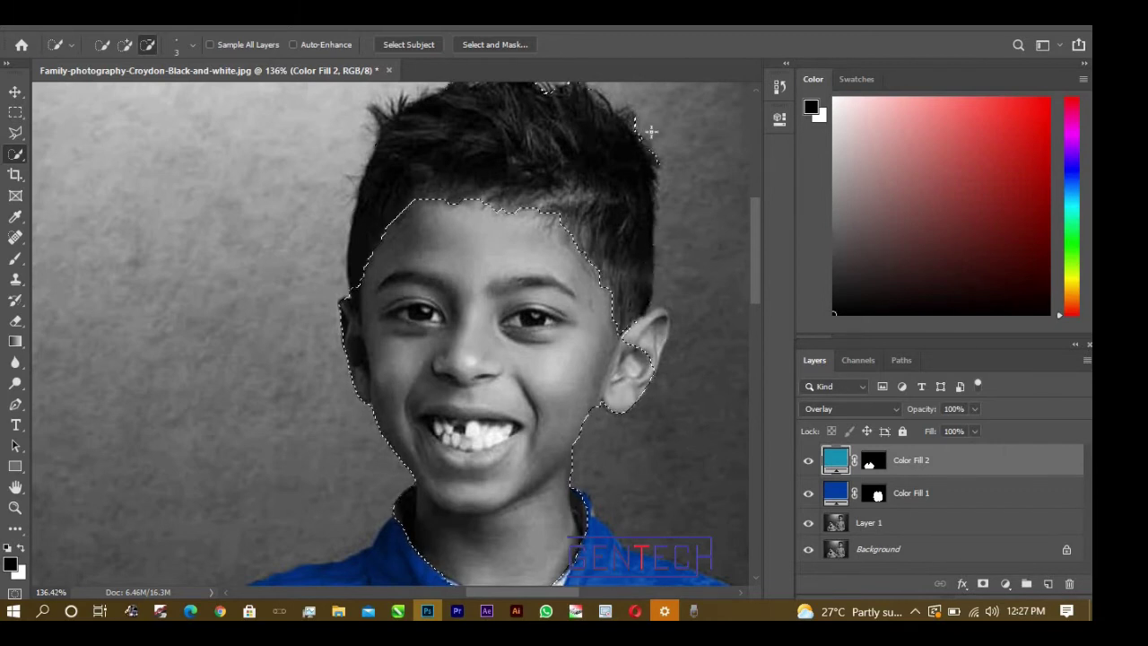
{"action": "scroll", "coordinate": [625, 130], "scroll_direction": "up", "scroll_amount": 3}
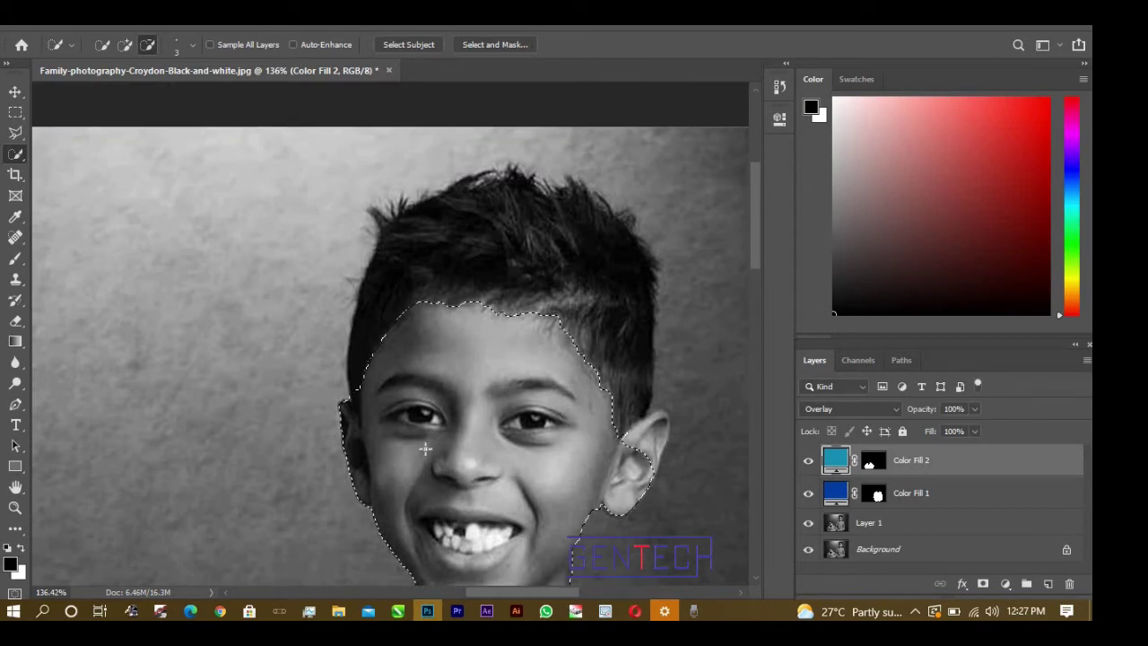
- Remove both of the older boy's eyes from the face selection
{"action": "scroll", "coordinate": [425, 449], "scroll_direction": "up", "scroll_amount": 3}
{"action": "scroll", "coordinate": [425, 449], "scroll_direction": "down", "scroll_amount": 2}
{"action": "scroll", "coordinate": [425, 448], "scroll_direction": "down", "scroll_amount": 2}
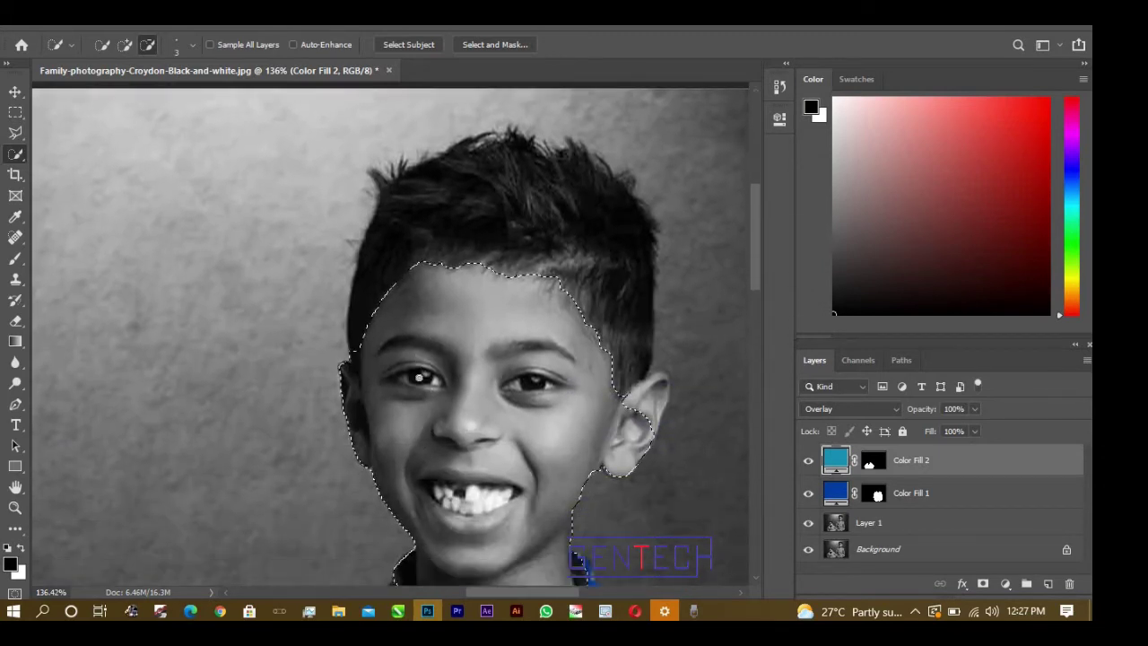
{"action": "scroll", "coordinate": [419, 378], "scroll_direction": "up", "scroll_amount": 2}
{"action": "scroll", "coordinate": [419, 377], "scroll_direction": "up", "scroll_amount": 3}
{"action": "scroll", "coordinate": [419, 377], "scroll_direction": "up", "scroll_amount": 1}
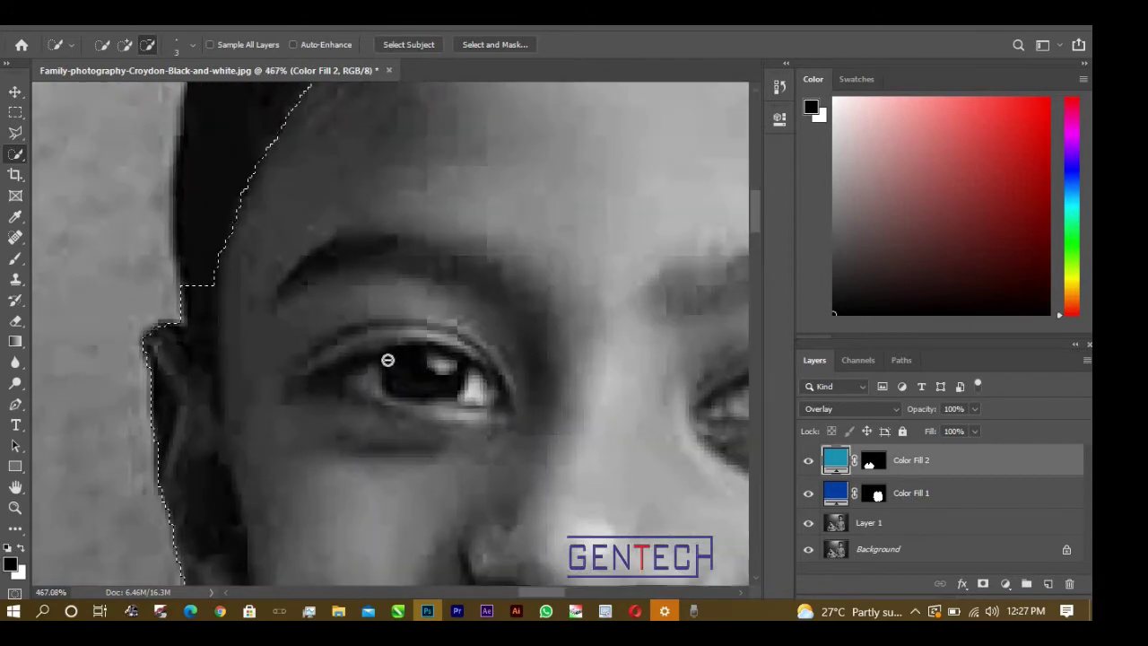
{"action": "left_click", "coordinate": [431, 378]}
{"action": "scroll", "coordinate": [547, 447], "scroll_direction": "down", "scroll_amount": 3}
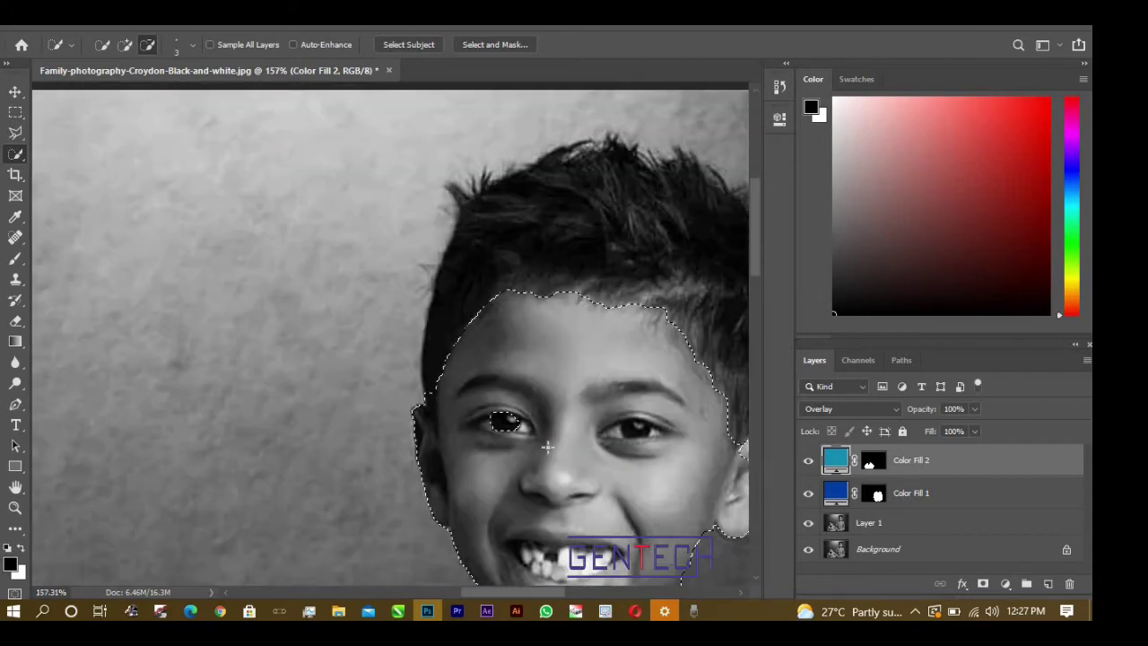
{"action": "scroll", "coordinate": [538, 430], "scroll_direction": "down", "scroll_amount": 2}
{"action": "scroll", "coordinate": [527, 418], "scroll_direction": "up", "scroll_amount": 2}
{"action": "scroll", "coordinate": [526, 418], "scroll_direction": "up", "scroll_amount": 2}
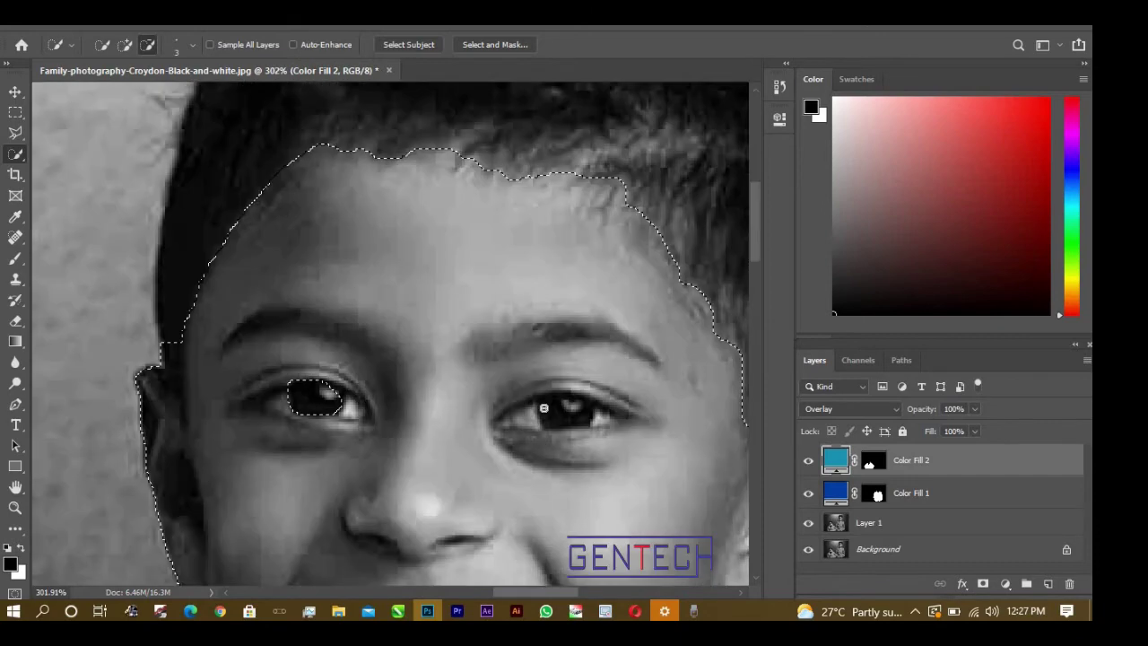
{"action": "scroll", "coordinate": [560, 404], "scroll_direction": "up", "scroll_amount": 3}
{"action": "scroll", "coordinate": [560, 404], "scroll_direction": "up", "scroll_amount": 2}
{"action": "scroll", "coordinate": [560, 403], "scroll_direction": "up", "scroll_amount": 1}
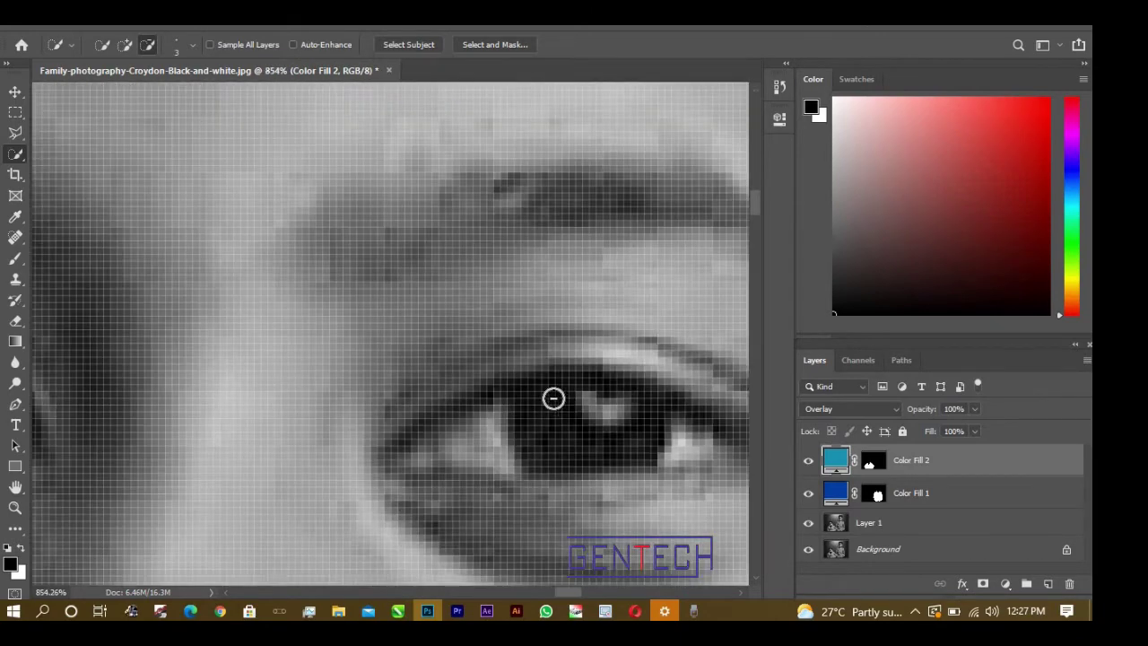
{"action": "left_click_drag", "start_coordinate": [576, 428], "coordinate": [599, 438]}
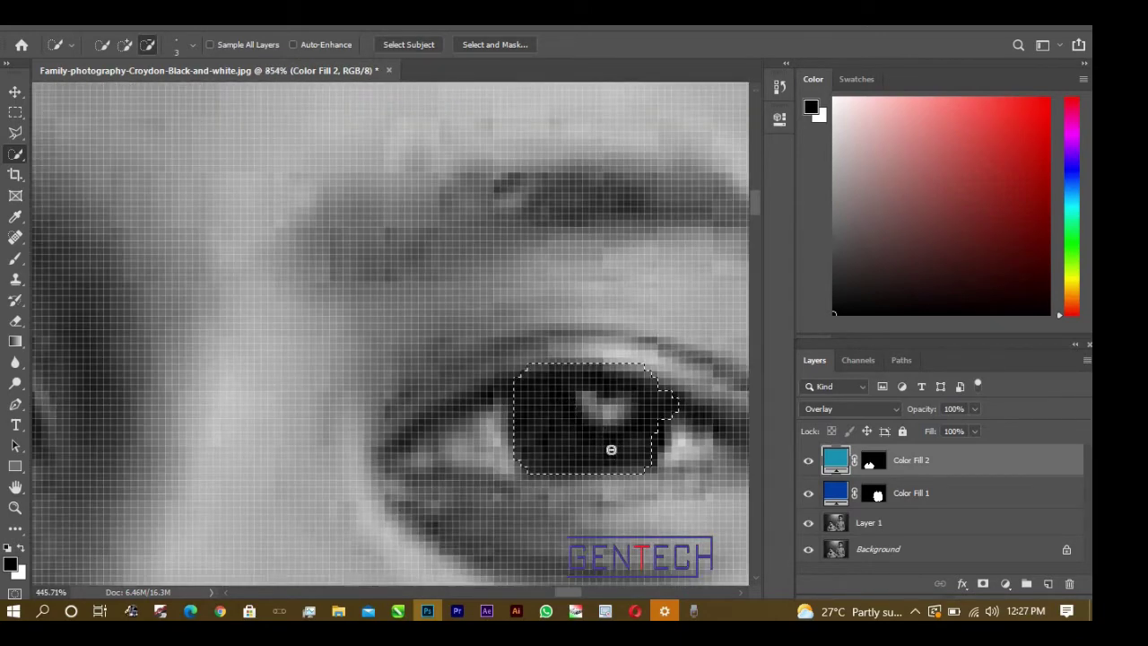
- Subtract the older boy's front and remaining teeth from the selection
{"action": "scroll", "coordinate": [611, 449], "scroll_direction": "down", "scroll_amount": 5}
{"action": "scroll", "coordinate": [592, 485], "scroll_direction": "down", "scroll_amount": 5}
{"action": "scroll", "coordinate": [568, 523], "scroll_direction": "up", "scroll_amount": 2}
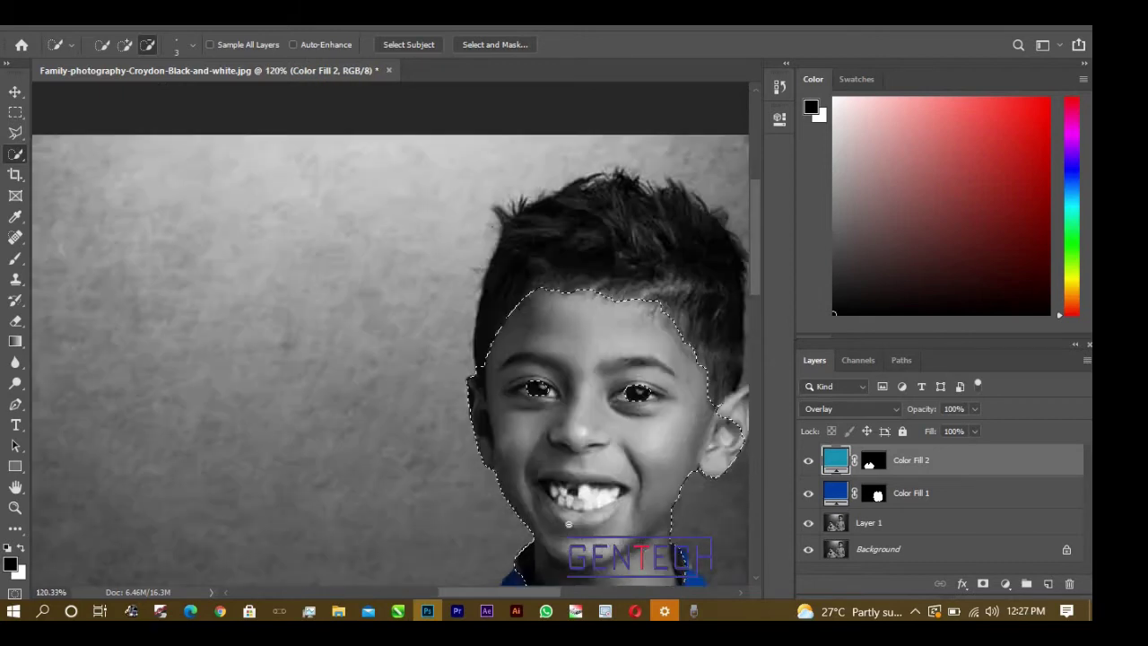
{"action": "scroll", "coordinate": [567, 523], "scroll_direction": "up", "scroll_amount": 2}
{"action": "scroll", "coordinate": [538, 457], "scroll_direction": "up", "scroll_amount": 2}
{"action": "scroll", "coordinate": [501, 396], "scroll_direction": "up", "scroll_amount": 2}
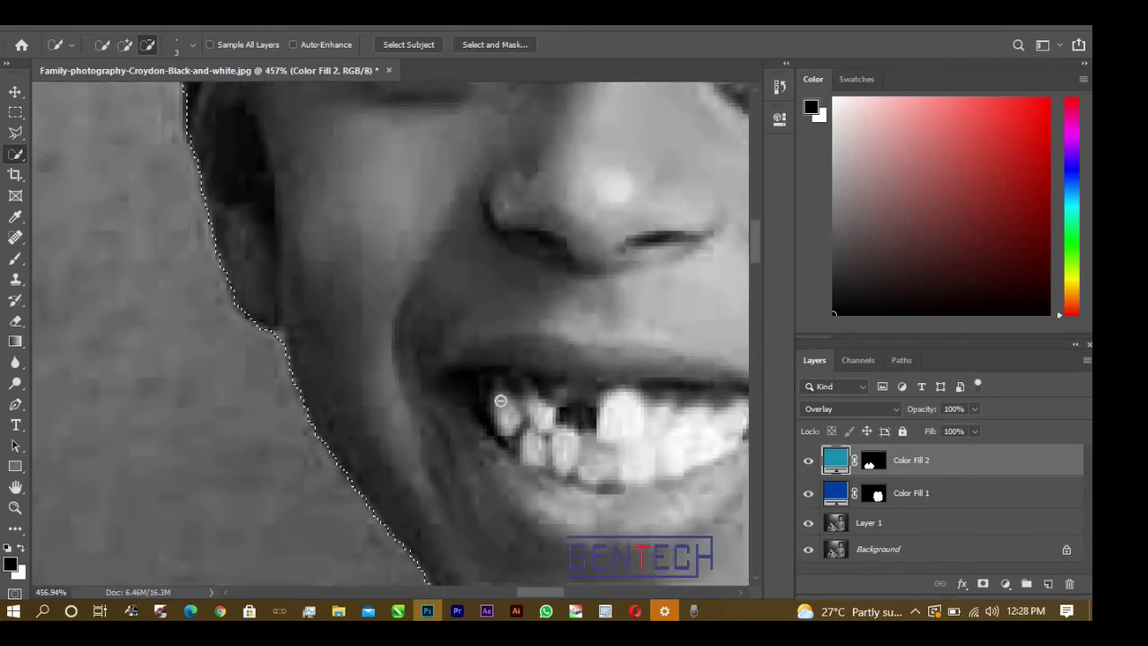
{"action": "left_click_drag", "start_coordinate": [630, 410], "coordinate": [654, 421]}
{"action": "mouse_move", "coordinate": [742, 409]}
{"action": "left_mouse_down"}
{"action": "mouse_move", "coordinate": [508, 445]}
{"action": "mouse_move", "coordinate": [499, 420]}
{"action": "mouse_move", "coordinate": [683, 419]}
{"action": "left_mouse_up"}
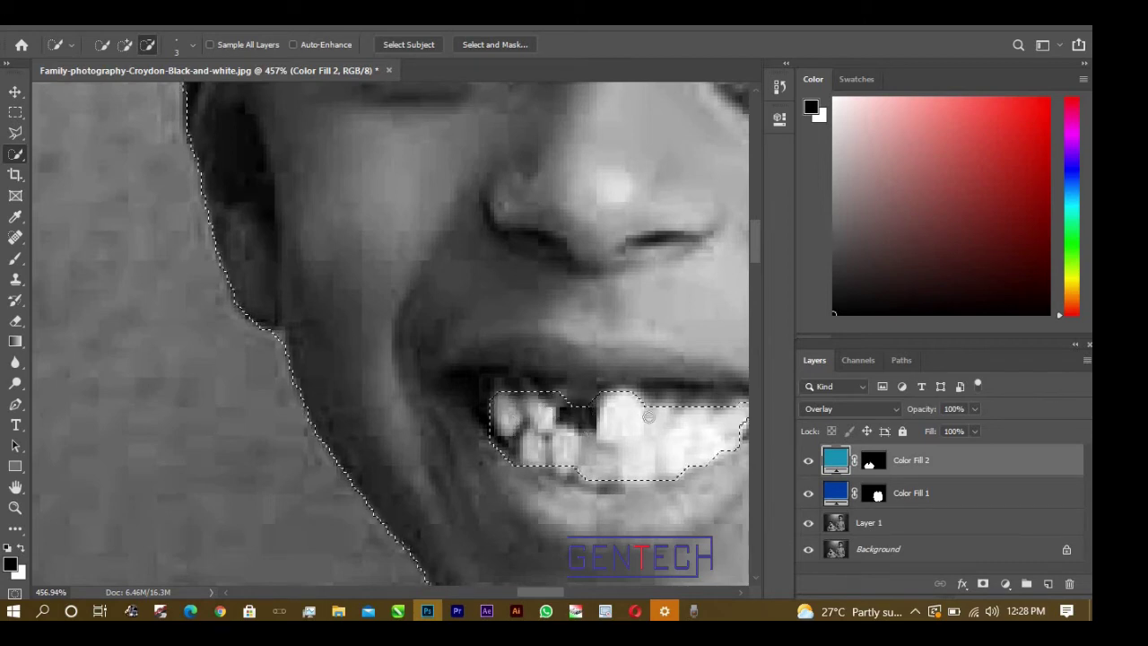
- In Add mode, brush the top of his ear into the selection
{"action": "scroll", "coordinate": [524, 459], "scroll_direction": "down", "scroll_amount": 3}
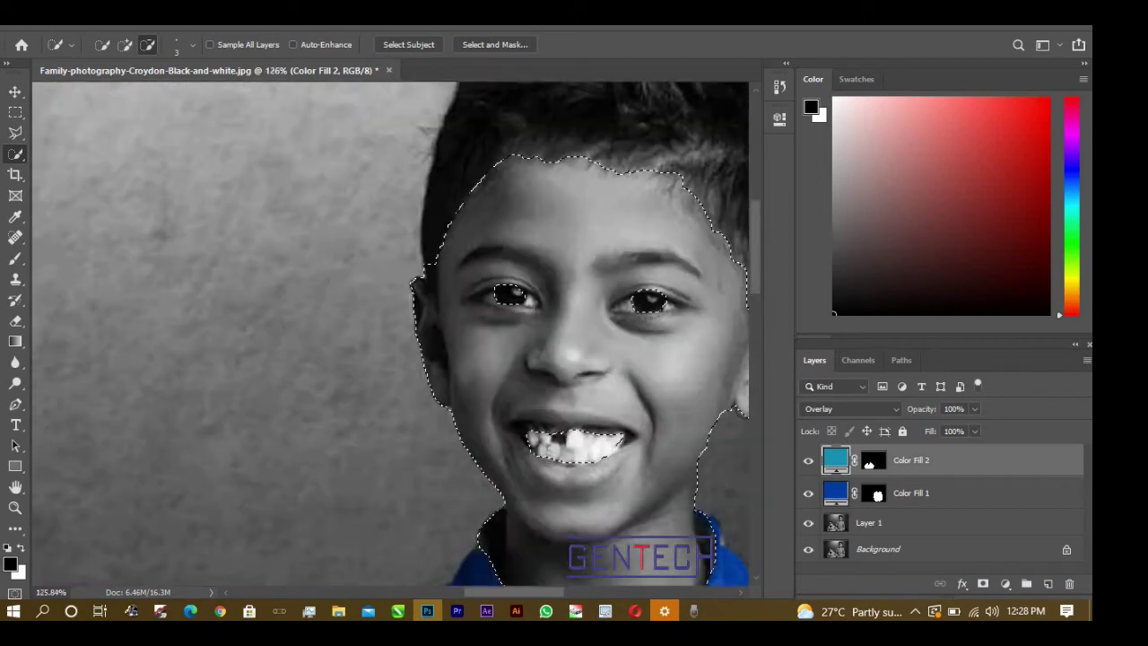
{"action": "scroll", "coordinate": [524, 458], "scroll_direction": "down", "scroll_amount": 2}
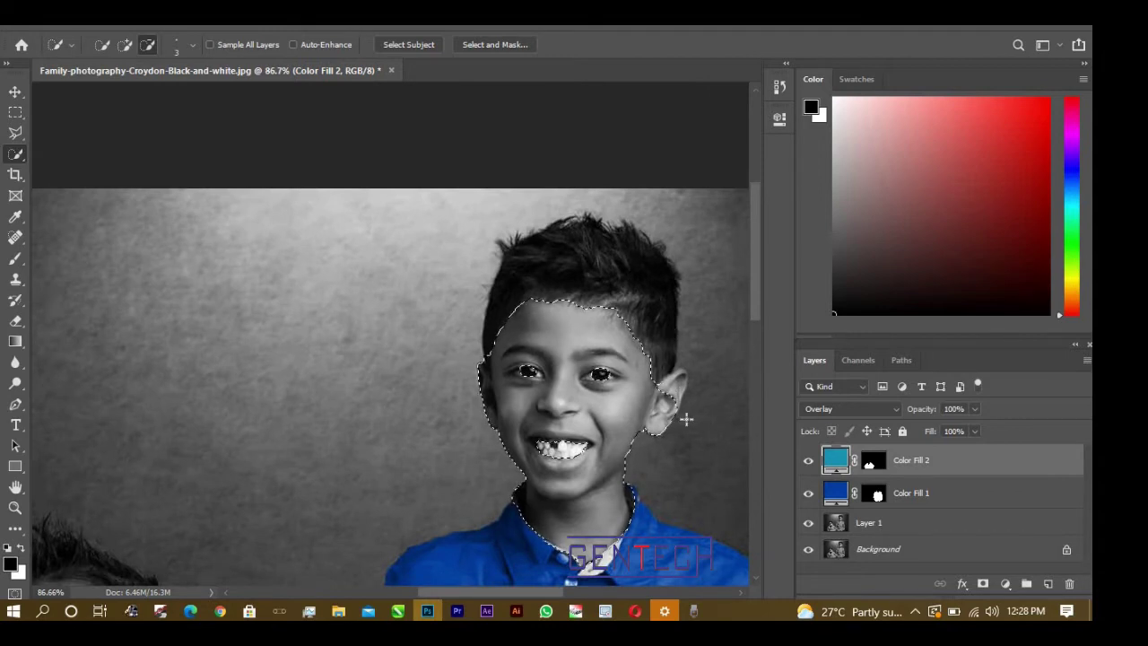
{"action": "scroll", "coordinate": [686, 419], "scroll_direction": "up", "scroll_amount": 2}
{"action": "scroll", "coordinate": [686, 418], "scroll_direction": "up", "scroll_amount": 2}
{"action": "left_click", "coordinate": [125, 44]}
{"action": "mouse_move", "coordinate": [673, 400]}
{"action": "left_mouse_down"}
{"action": "mouse_move", "coordinate": [670, 286]}
{"action": "mouse_move", "coordinate": [688, 299]}
{"action": "left_mouse_up"}
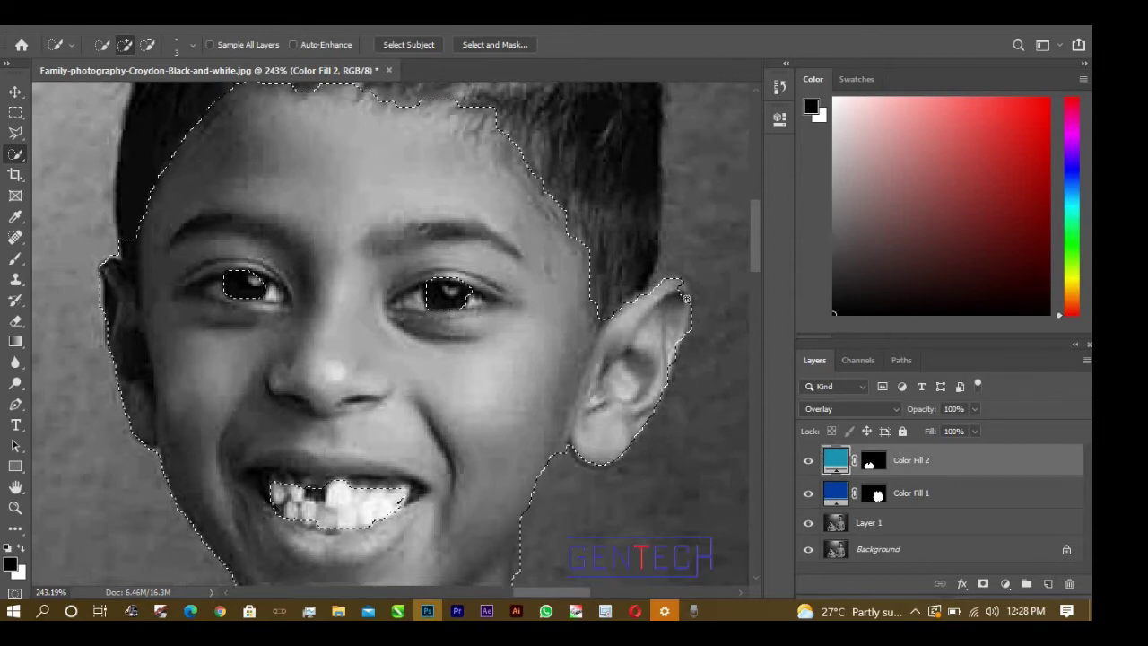
{"action": "scroll", "coordinate": [624, 411], "scroll_direction": "down", "scroll_amount": 3}
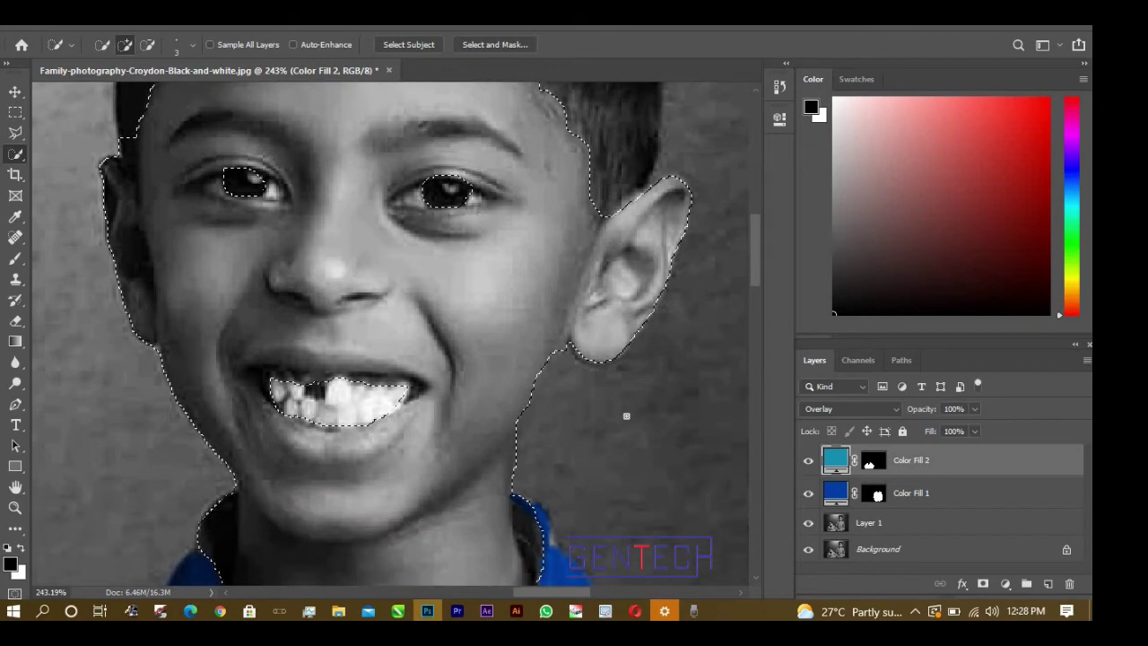
{"action": "scroll", "coordinate": [626, 416], "scroll_direction": "down", "scroll_amount": 2}
{"action": "scroll", "coordinate": [626, 415], "scroll_direction": "down", "scroll_amount": 1}
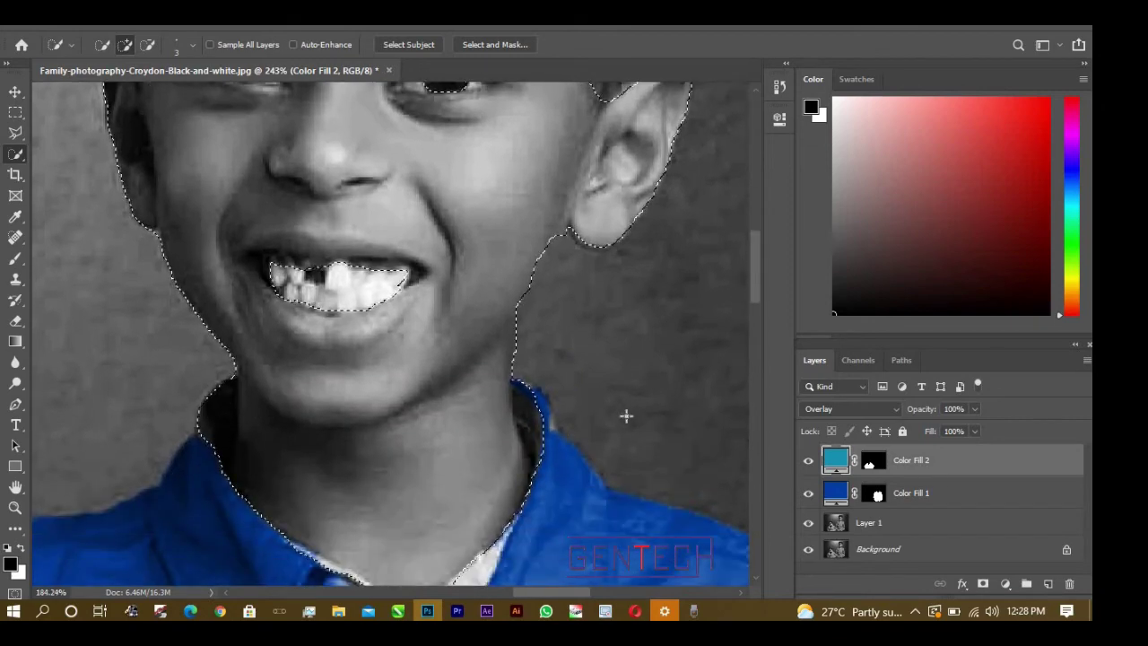
{"action": "scroll", "coordinate": [626, 415], "scroll_direction": "down", "scroll_amount": 3}
{"action": "scroll", "coordinate": [626, 415], "scroll_direction": "down", "scroll_amount": 1}
{"action": "scroll", "coordinate": [625, 415], "scroll_direction": "down", "scroll_amount": 2}
{"action": "scroll", "coordinate": [626, 415], "scroll_direction": "down", "scroll_amount": 1}
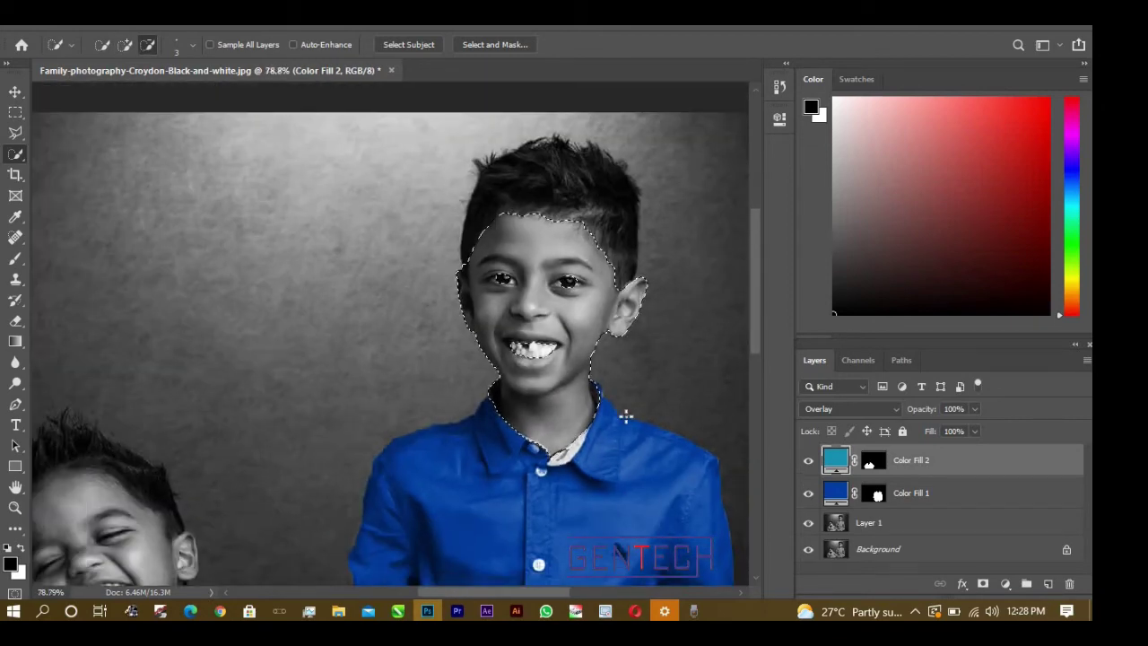
{"action": "left_click", "coordinate": [982, 584]}
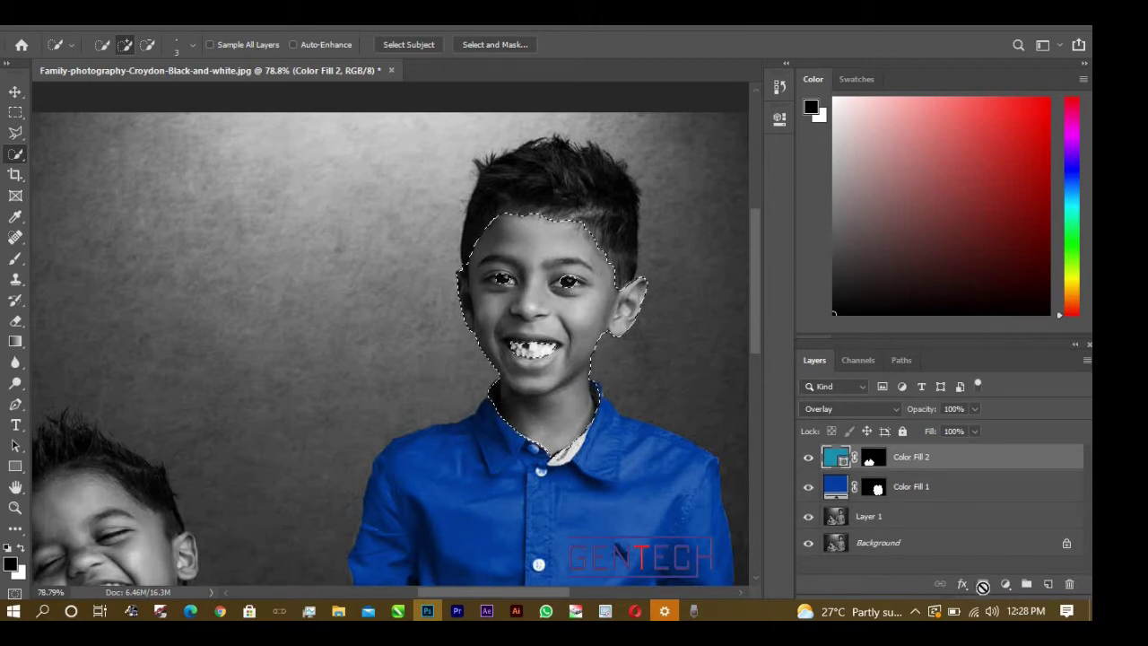
- Add a Solid Color fill layer over the face set to Peru hex c68642
{"action": "left_click", "coordinate": [1005, 583]}
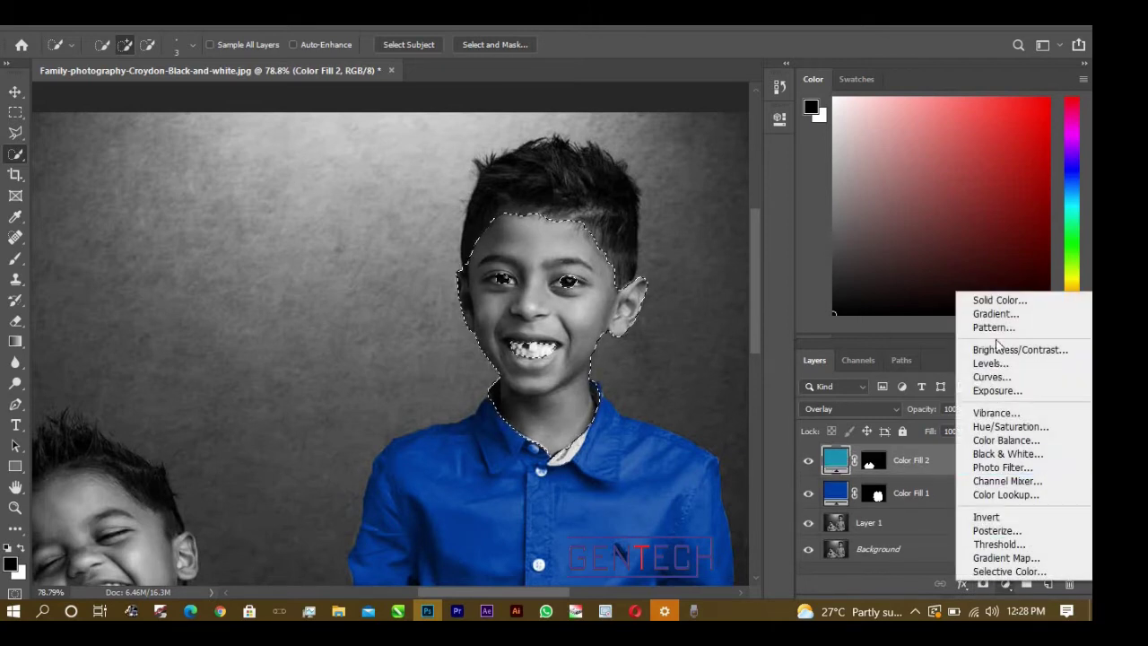
{"action": "left_click", "coordinate": [995, 301]}
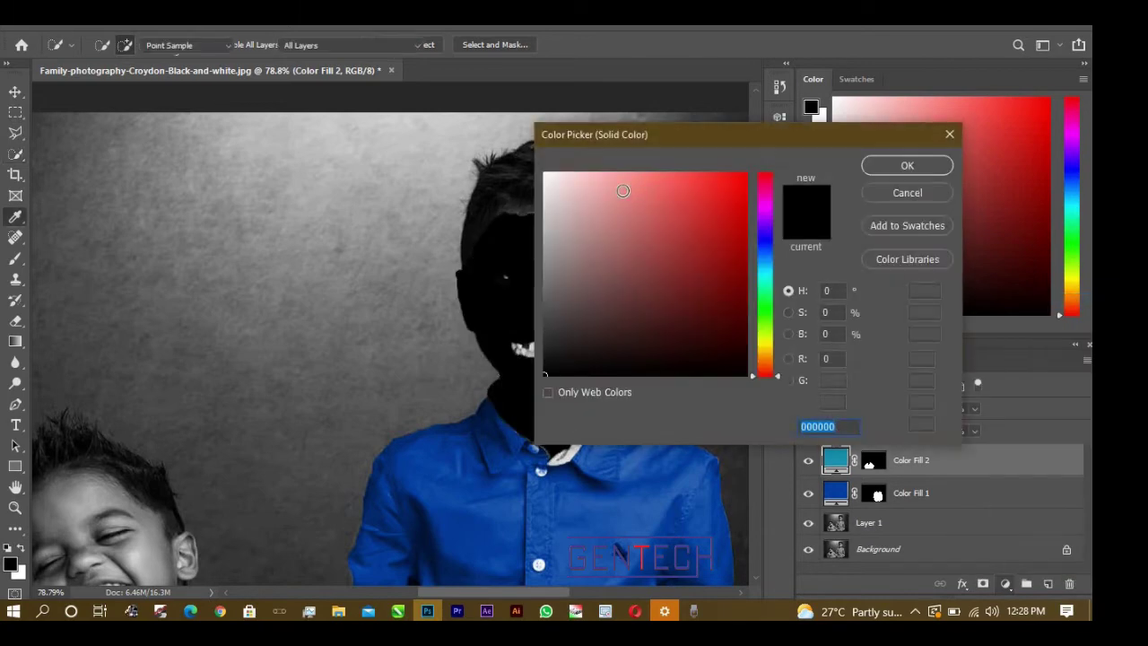
{"action": "left_click", "coordinate": [580, 194]}
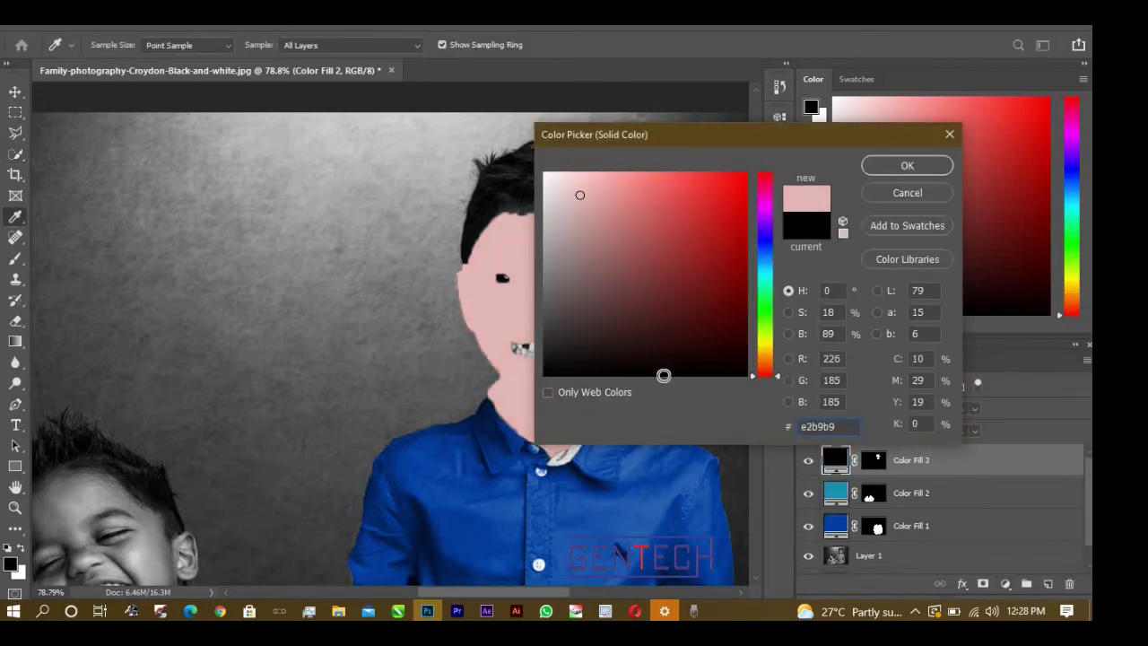
{"action": "key", "text": "alt+Tab"}
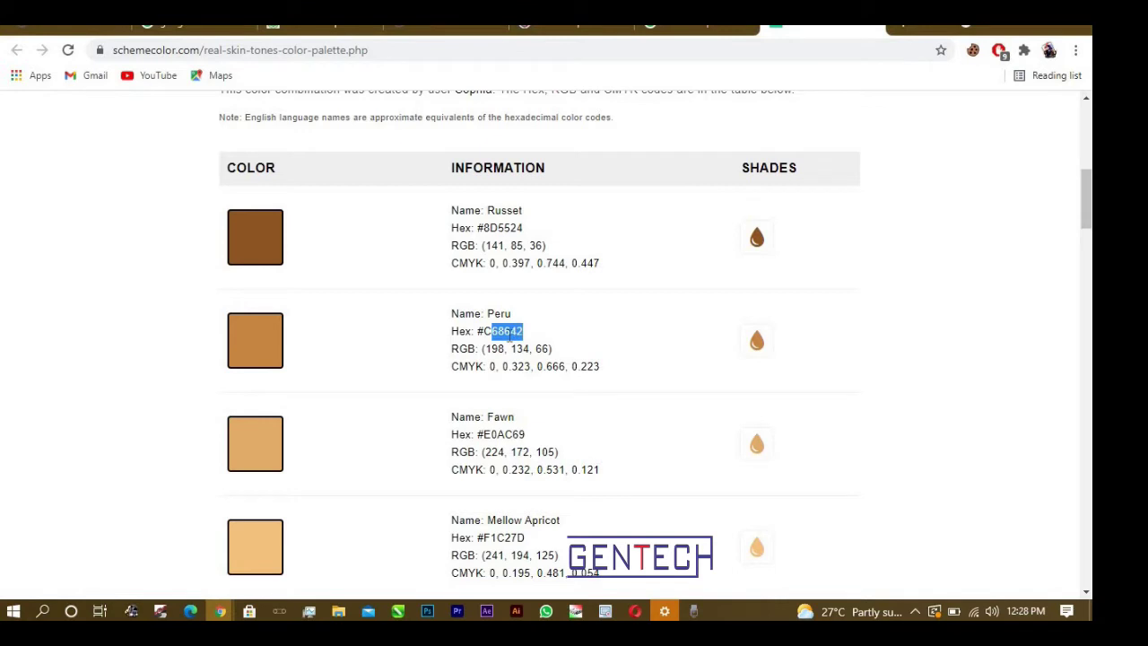
{"action": "key", "text": "alt+Tab"}
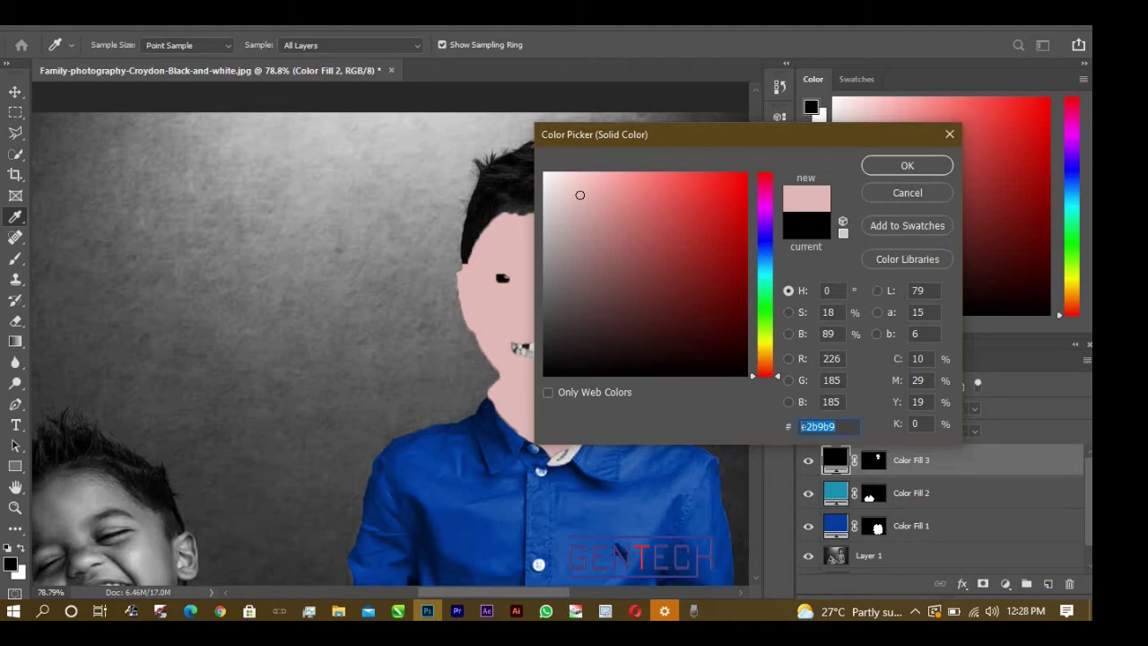
{"action": "type", "text": "686"}
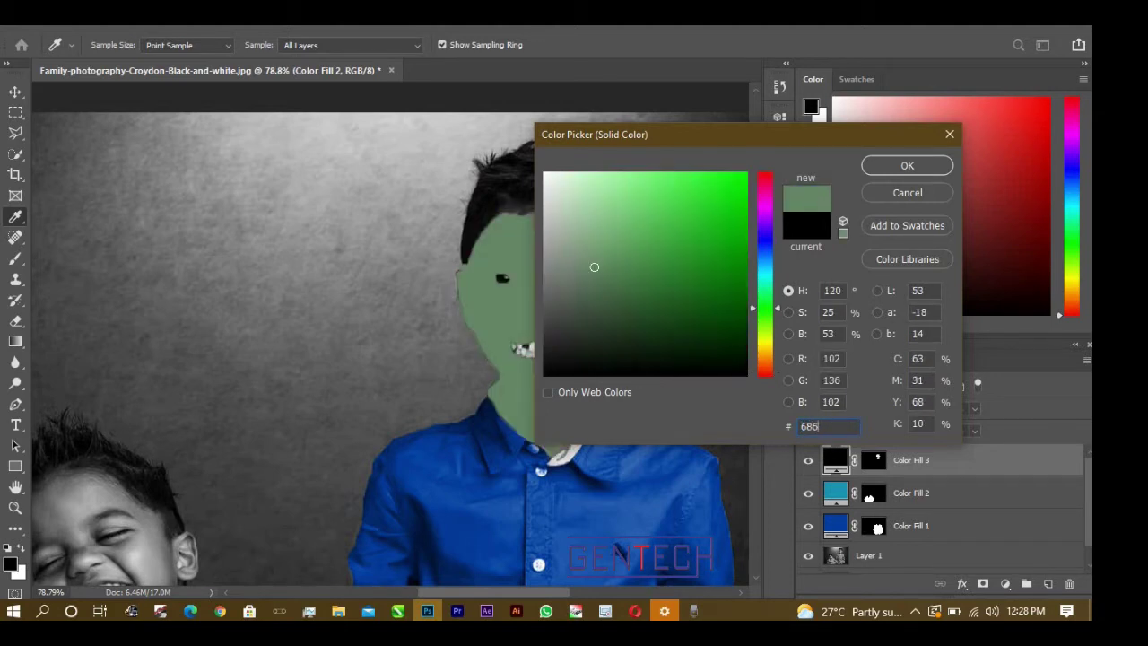
{"action": "type", "text": "42"}
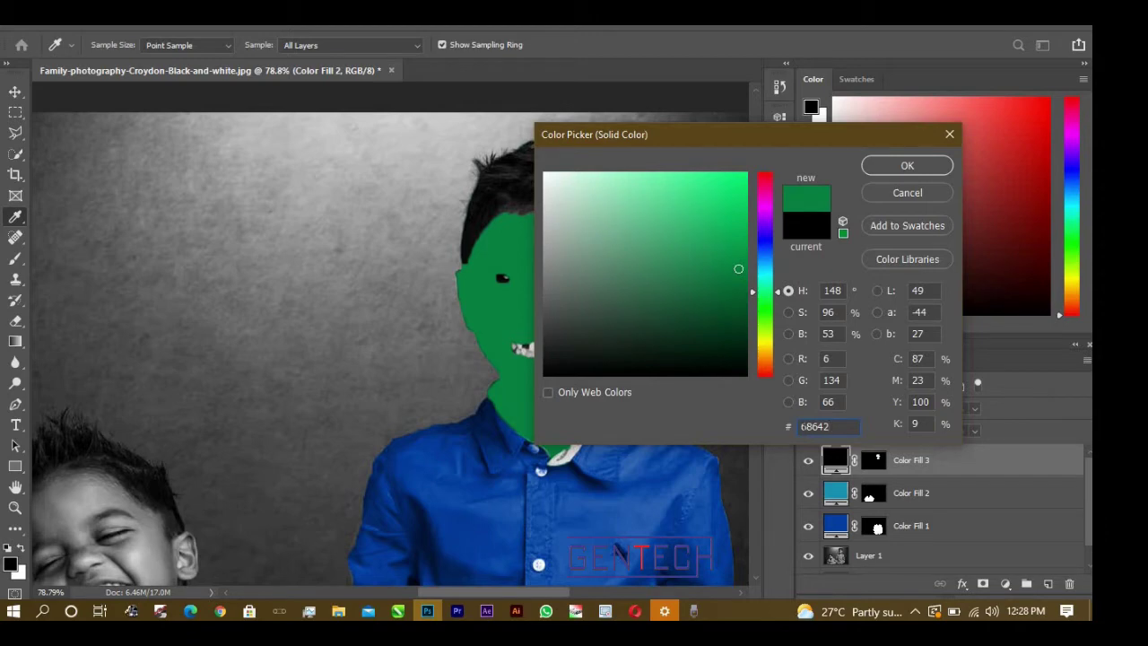
{"action": "key", "text": "alt+Tab"}
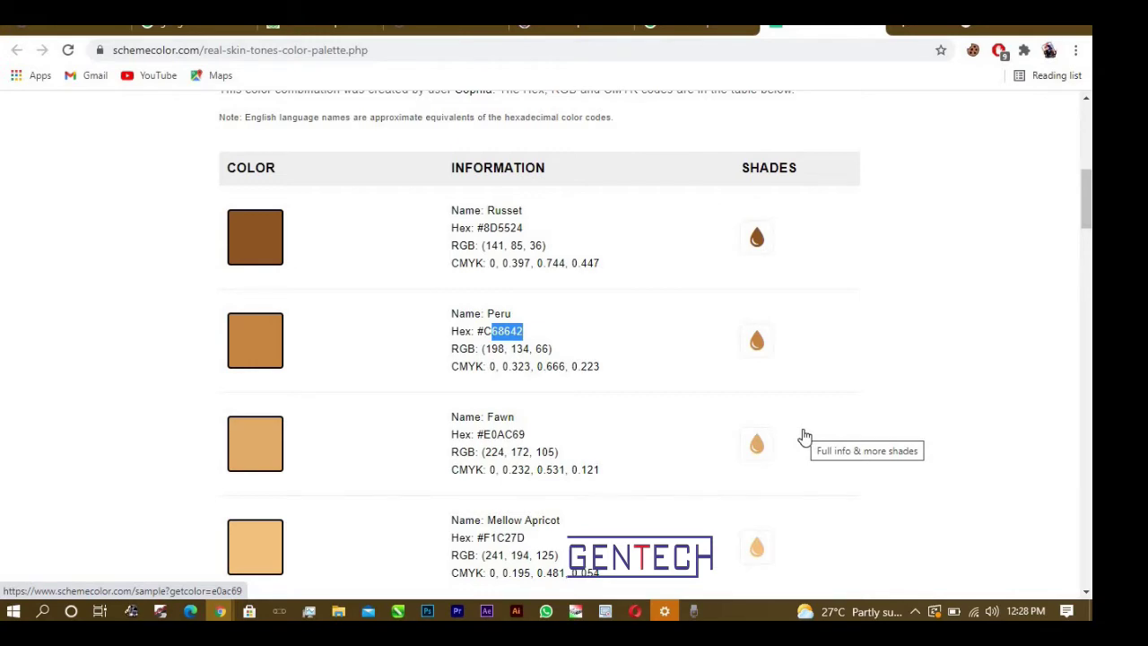
{"action": "key", "text": "alt+Tab"}
{"action": "type", "text": "68642"}
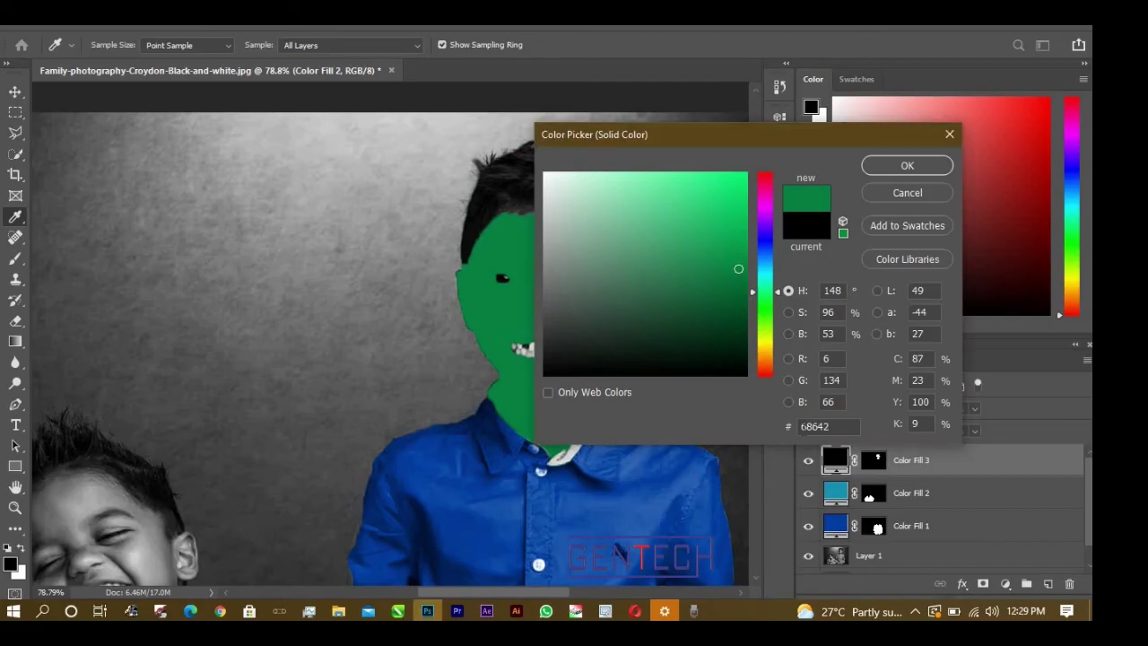
{"action": "type", "text": "c"}
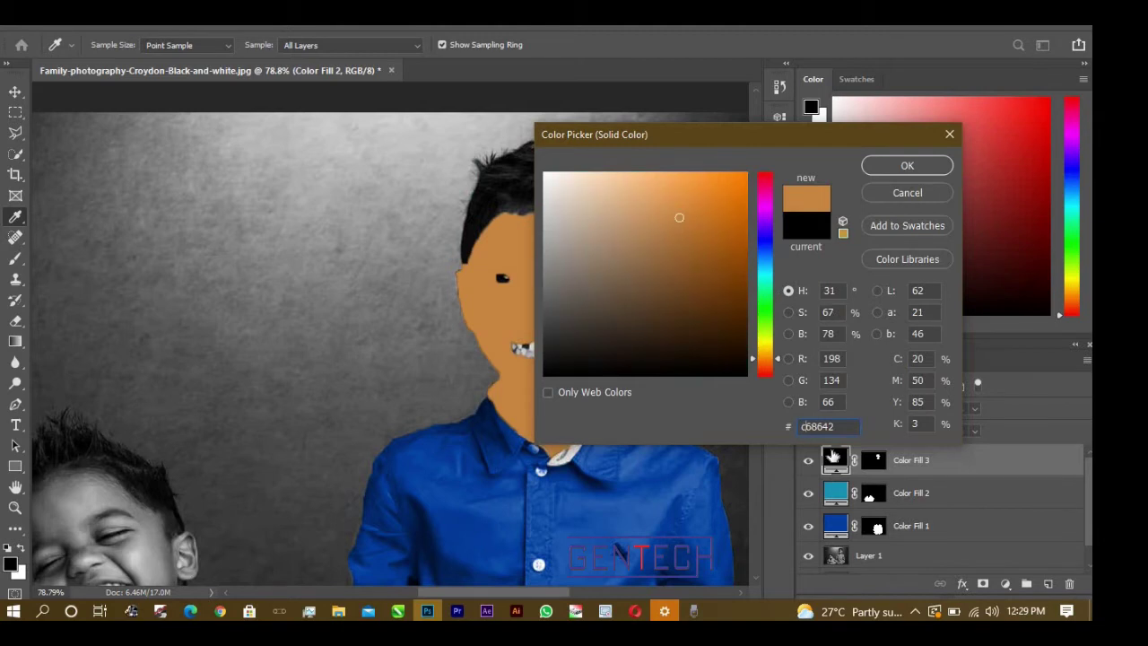
{"action": "key", "text": "Return"}
- Switch Color Fill 3's blend mode from Normal to Soft Light
{"action": "key", "text": "w"}
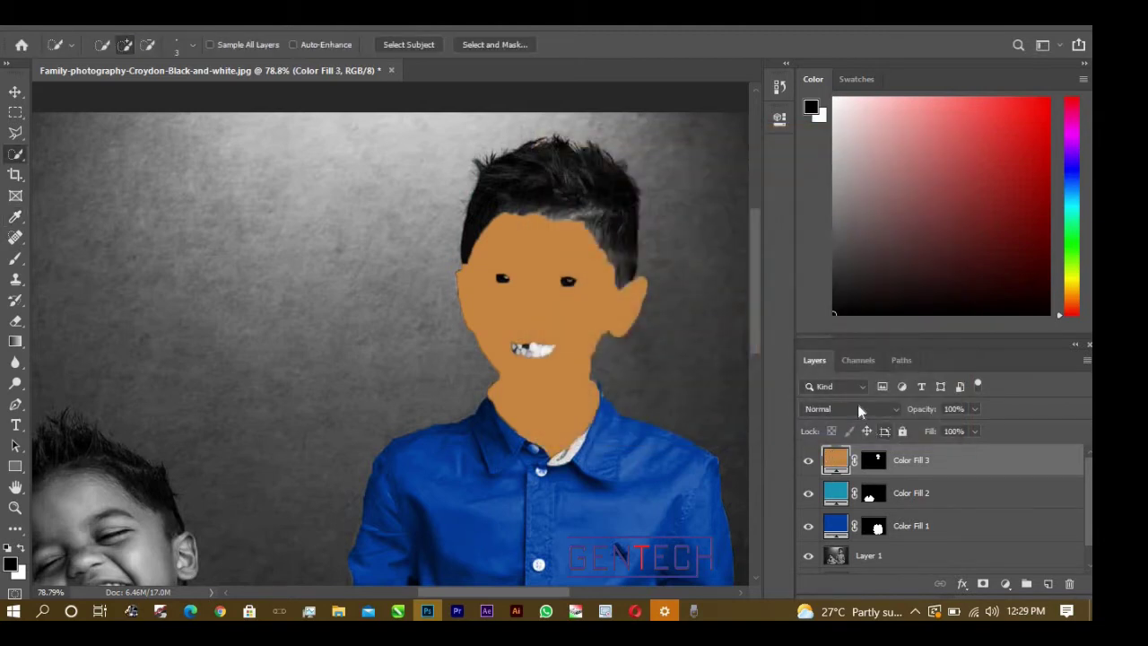
{"action": "left_click", "coordinate": [858, 408]}
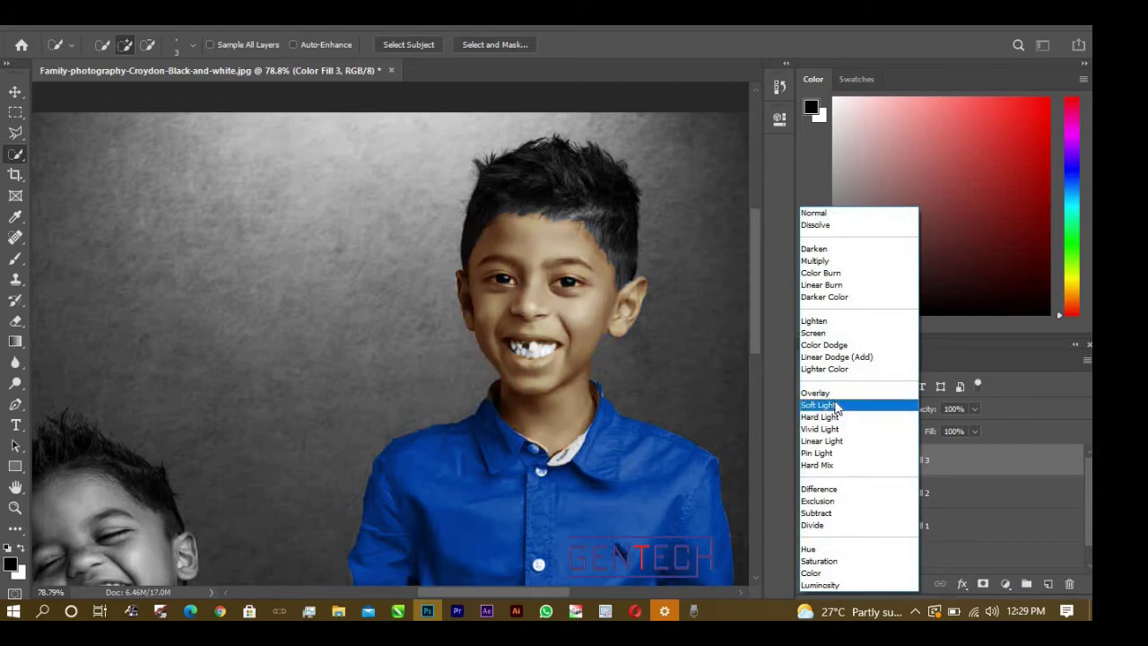
{"action": "left_click", "coordinate": [835, 406]}
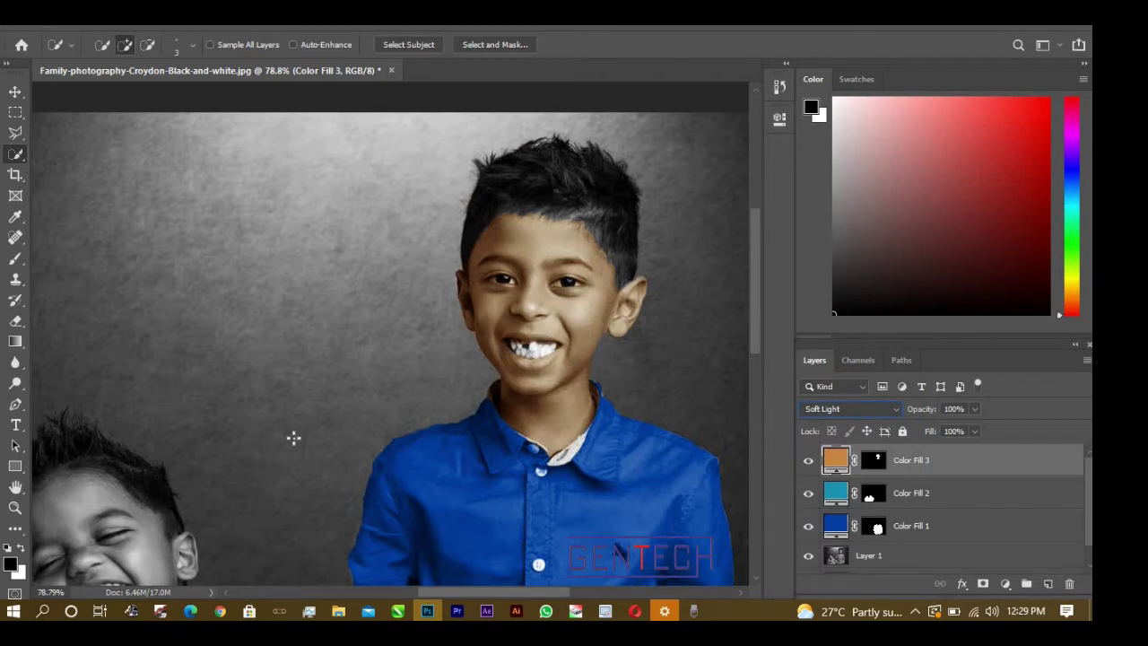
{"action": "scroll", "coordinate": [194, 294], "scroll_direction": "down", "scroll_amount": 5, "text": "alt"}
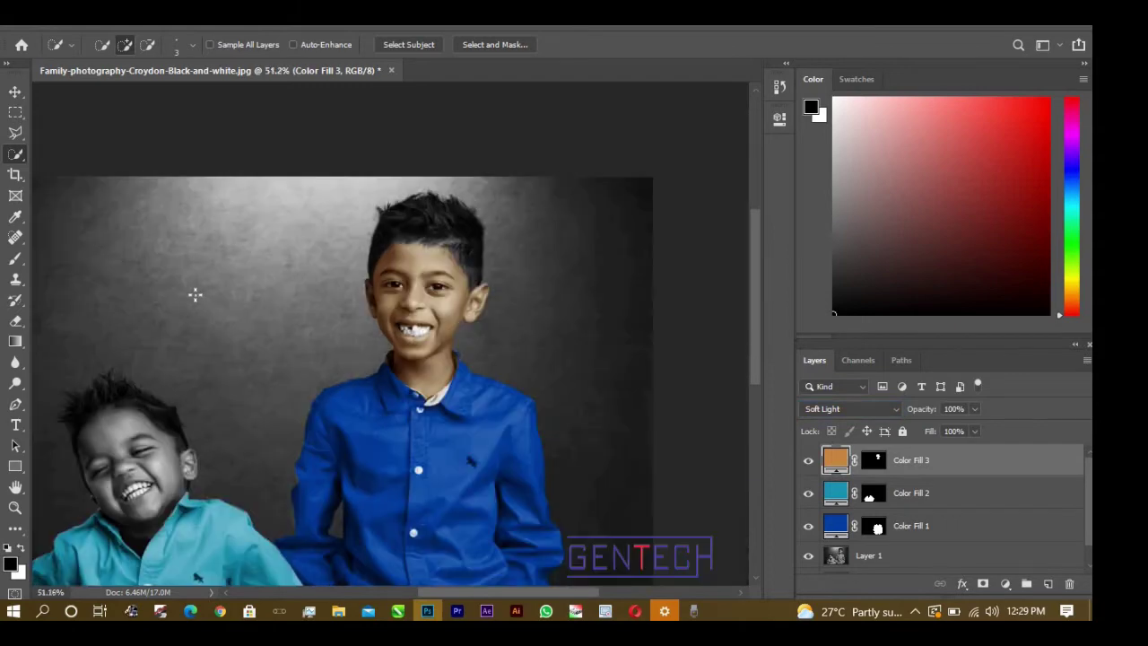
- Quick-select the younger boy's face, ear and neck
{"action": "scroll", "coordinate": [249, 366], "scroll_direction": "up", "scroll_amount": 2, "text": "alt"}
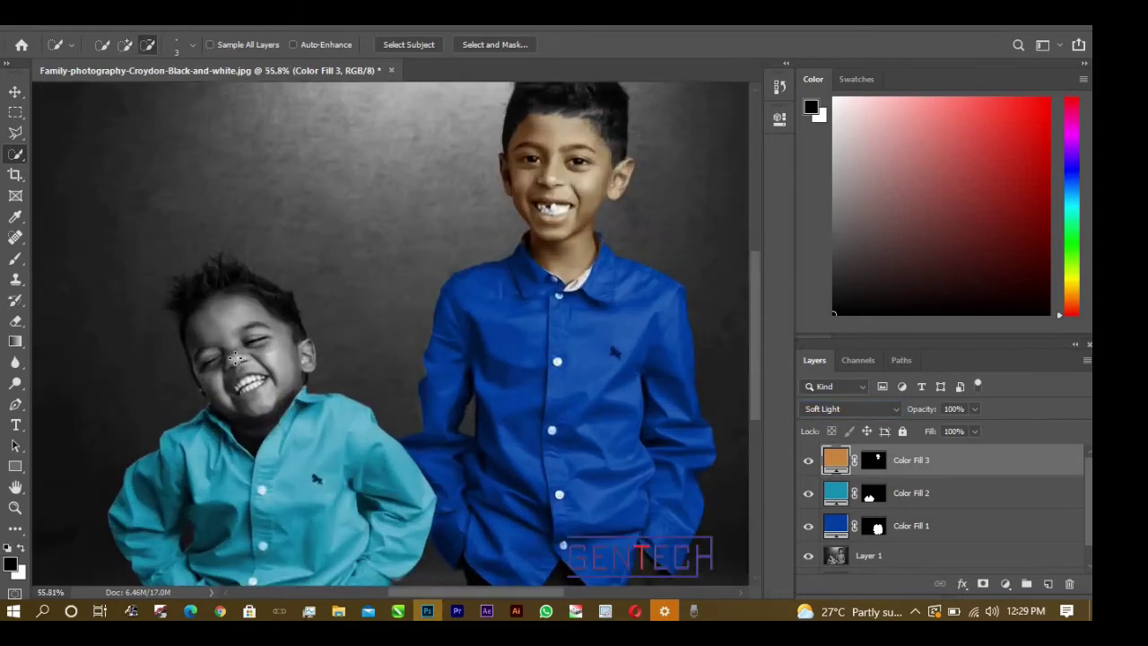
{"action": "scroll", "coordinate": [229, 336], "scroll_direction": "up", "scroll_amount": 3, "text": "alt"}
{"action": "scroll", "coordinate": [210, 305], "scroll_direction": "up", "scroll_amount": 2, "text": "alt"}
{"action": "left_click_drag", "start_coordinate": [205, 357], "coordinate": [304, 404]}
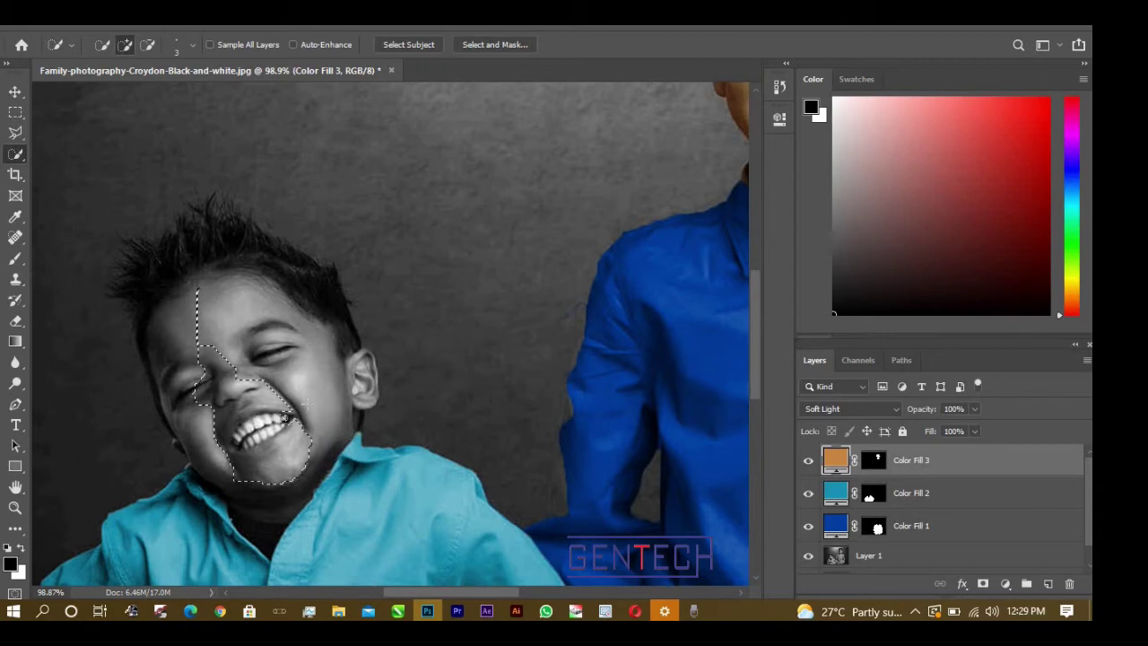
{"action": "mouse_move", "coordinate": [199, 340]}
{"action": "left_mouse_down"}
{"action": "mouse_move", "coordinate": [207, 285]}
{"action": "mouse_move", "coordinate": [164, 377]}
{"action": "mouse_move", "coordinate": [207, 464]}
{"action": "left_mouse_up"}
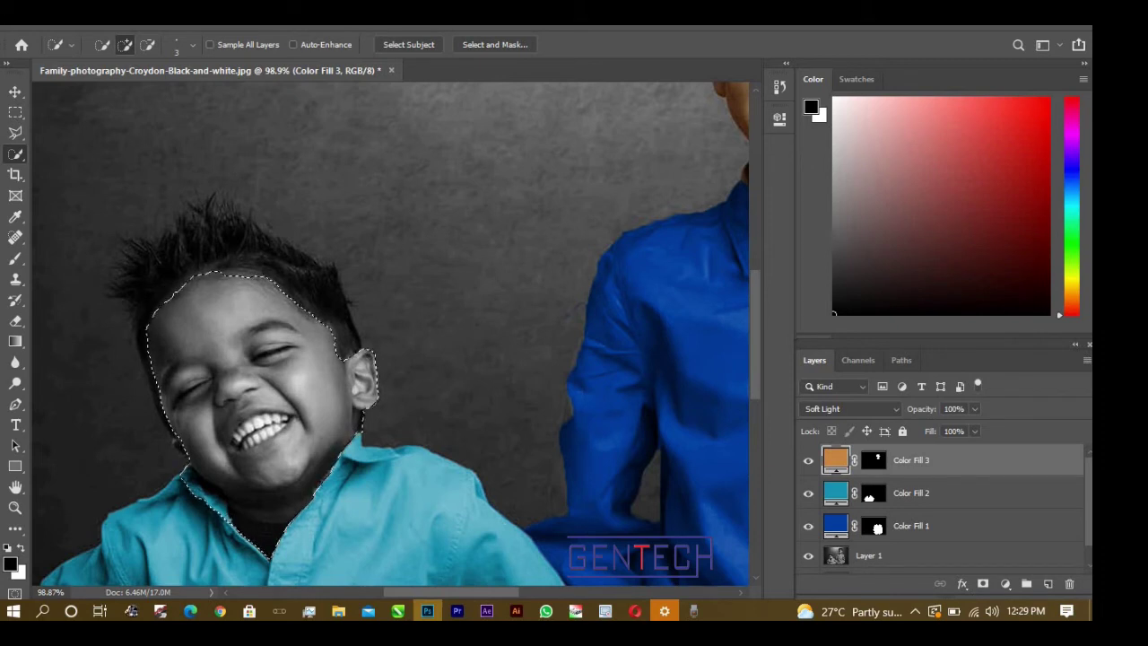
- Subtract his upper and lower teeth from the face selection
{"action": "left_click", "coordinate": [147, 44]}
{"action": "scroll", "coordinate": [240, 498], "scroll_direction": "up", "scroll_amount": 5}
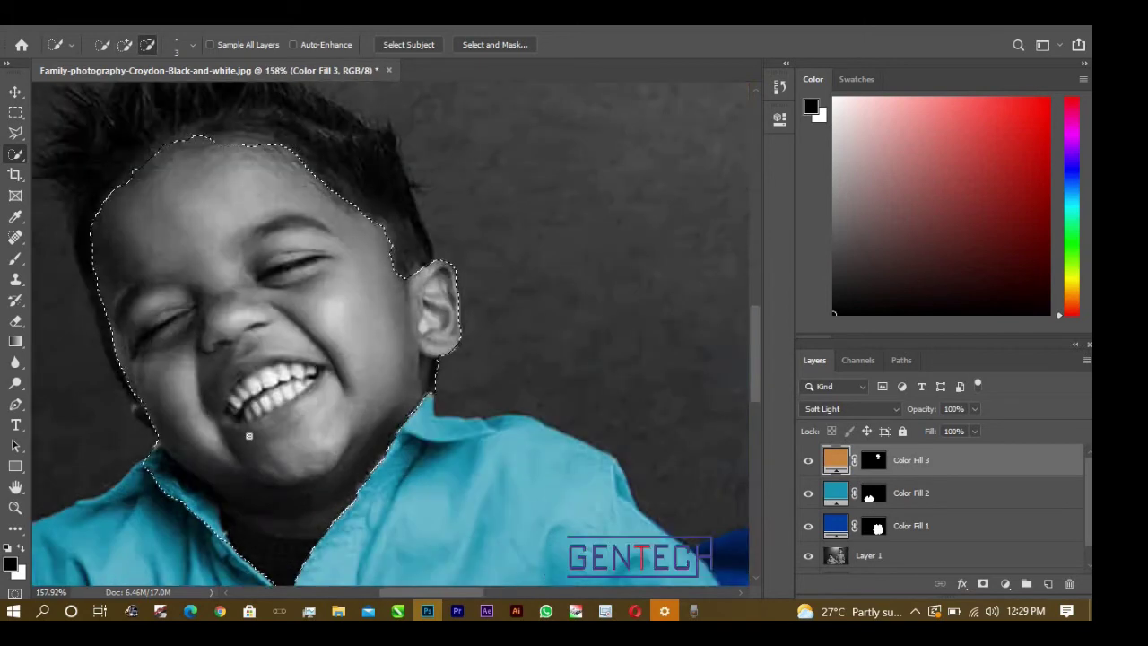
{"action": "left_click", "coordinate": [226, 375]}
{"action": "left_click_drag", "start_coordinate": [235, 366], "coordinate": [337, 334]}
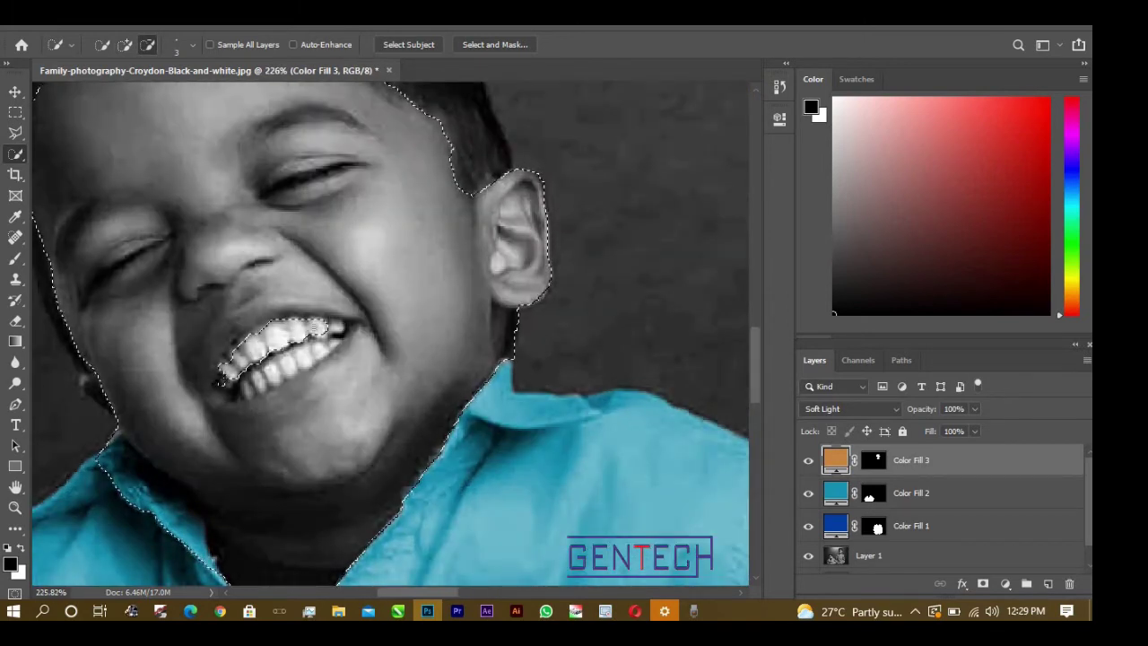
{"action": "left_click_drag", "start_coordinate": [287, 365], "coordinate": [244, 395]}
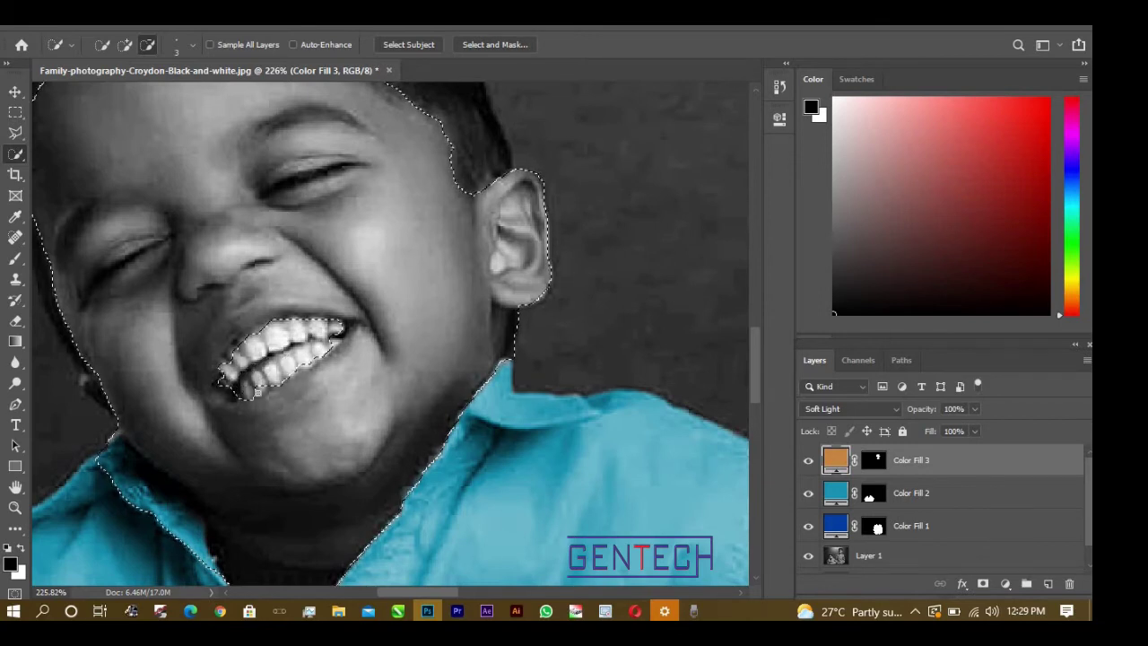
{"action": "left_click_drag", "start_coordinate": [269, 390], "coordinate": [289, 415]}
{"action": "left_click_drag", "start_coordinate": [340, 331], "coordinate": [335, 348]}
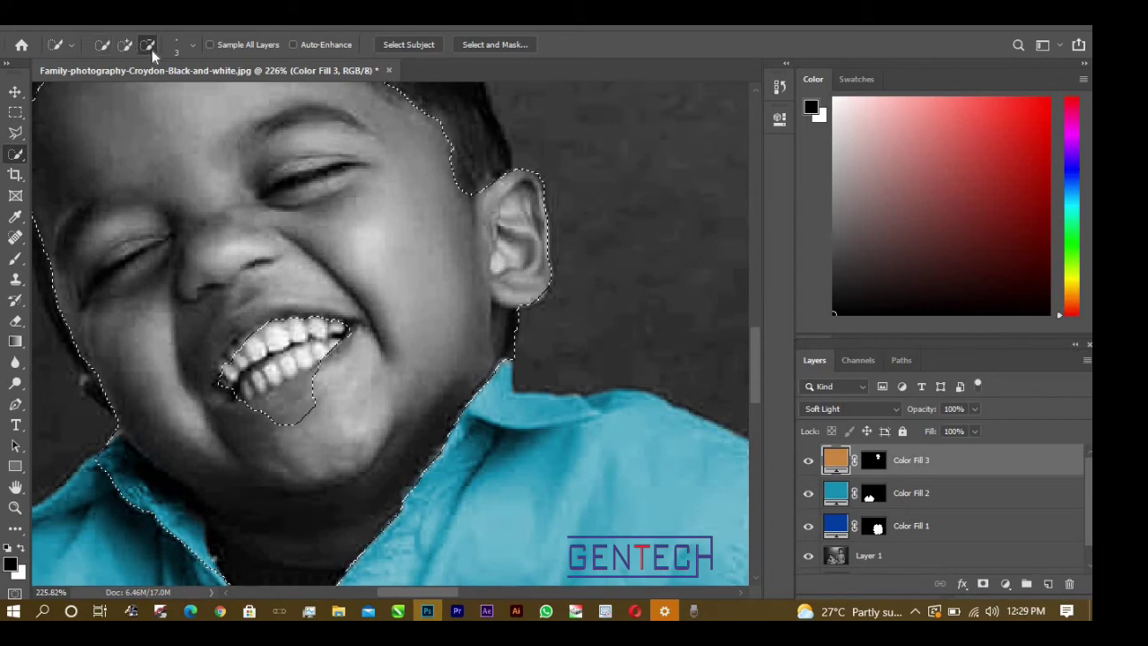
- Add the area below the teeth back, then trim remaining teeth edges out
{"action": "left_click", "coordinate": [125, 44]}
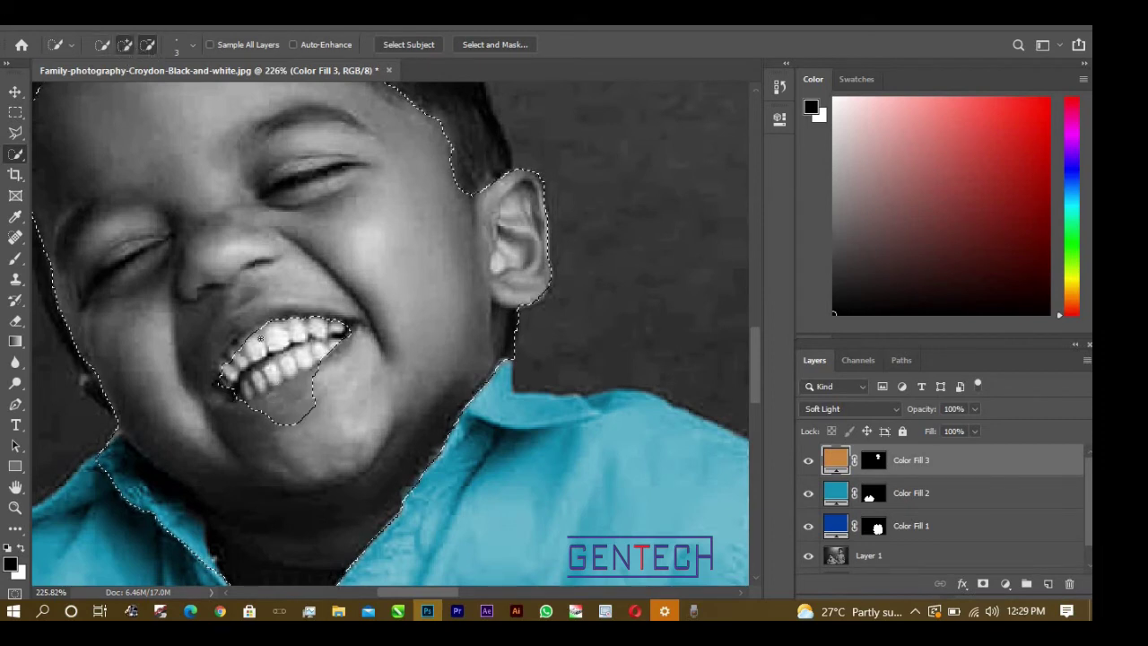
{"action": "mouse_move", "coordinate": [316, 403]}
{"action": "left_mouse_down"}
{"action": "mouse_move", "coordinate": [282, 415]}
{"action": "mouse_move", "coordinate": [225, 392]}
{"action": "left_mouse_up"}
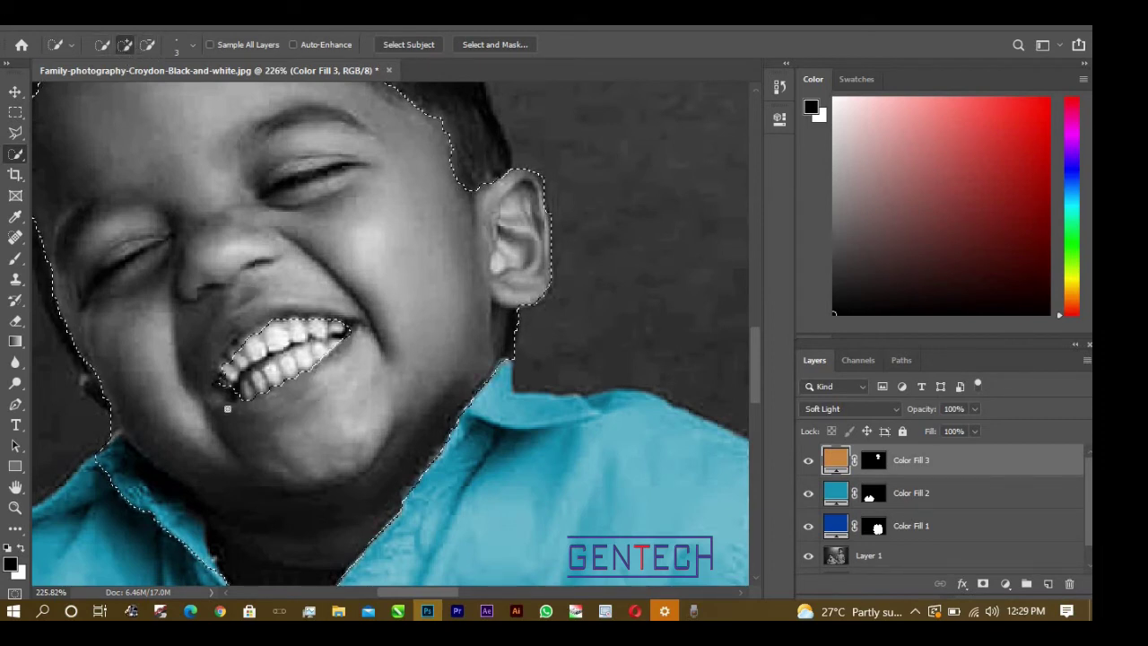
{"action": "scroll", "coordinate": [230, 350], "scroll_direction": "up", "scroll_amount": 3}
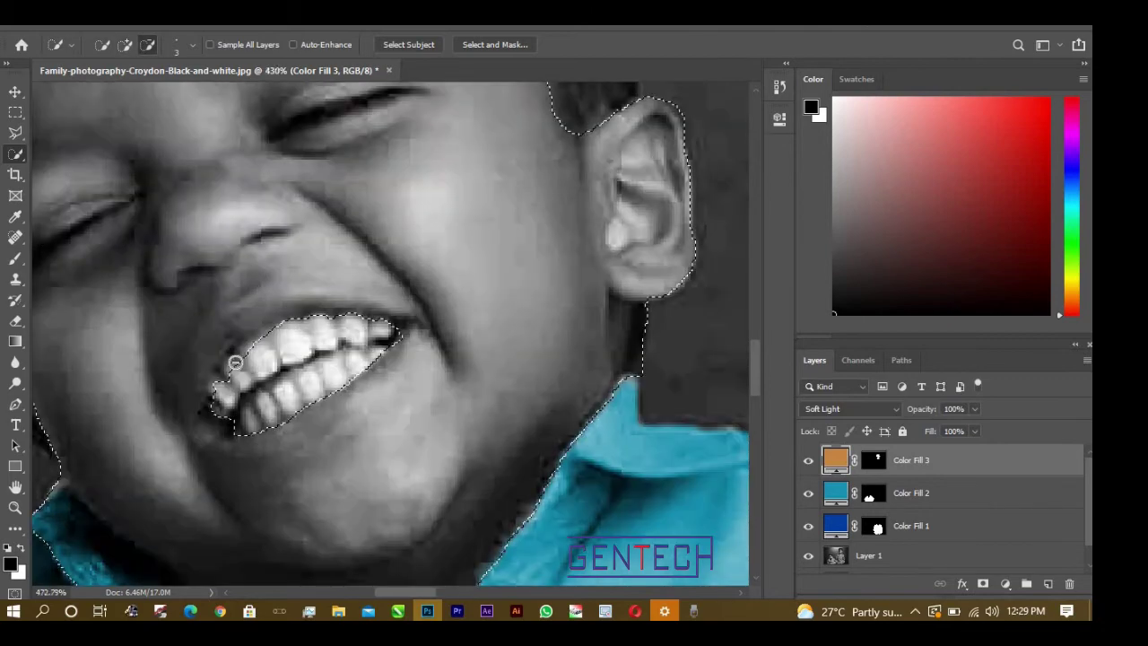
{"action": "scroll", "coordinate": [230, 350], "scroll_direction": "up", "scroll_amount": 3}
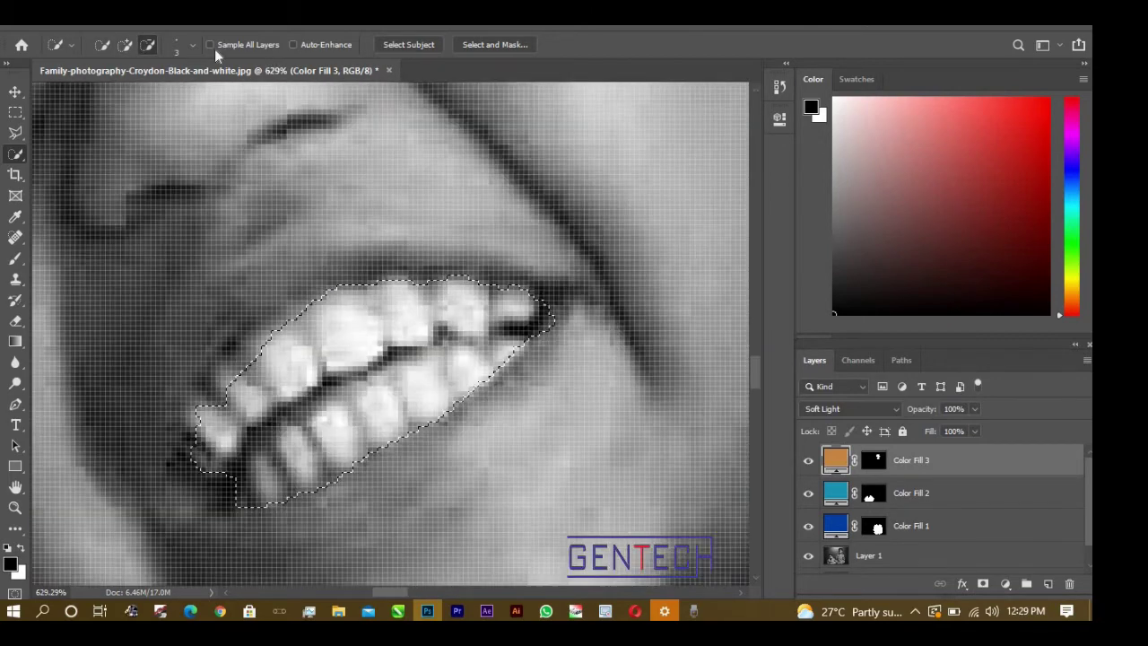
{"action": "left_click", "coordinate": [150, 45]}
{"action": "left_click_drag", "start_coordinate": [247, 389], "coordinate": [205, 391]}
{"action": "mouse_move", "coordinate": [205, 391]}
{"action": "left_mouse_down"}
{"action": "mouse_move", "coordinate": [307, 309]}
{"action": "mouse_move", "coordinate": [536, 292]}
{"action": "left_mouse_up"}
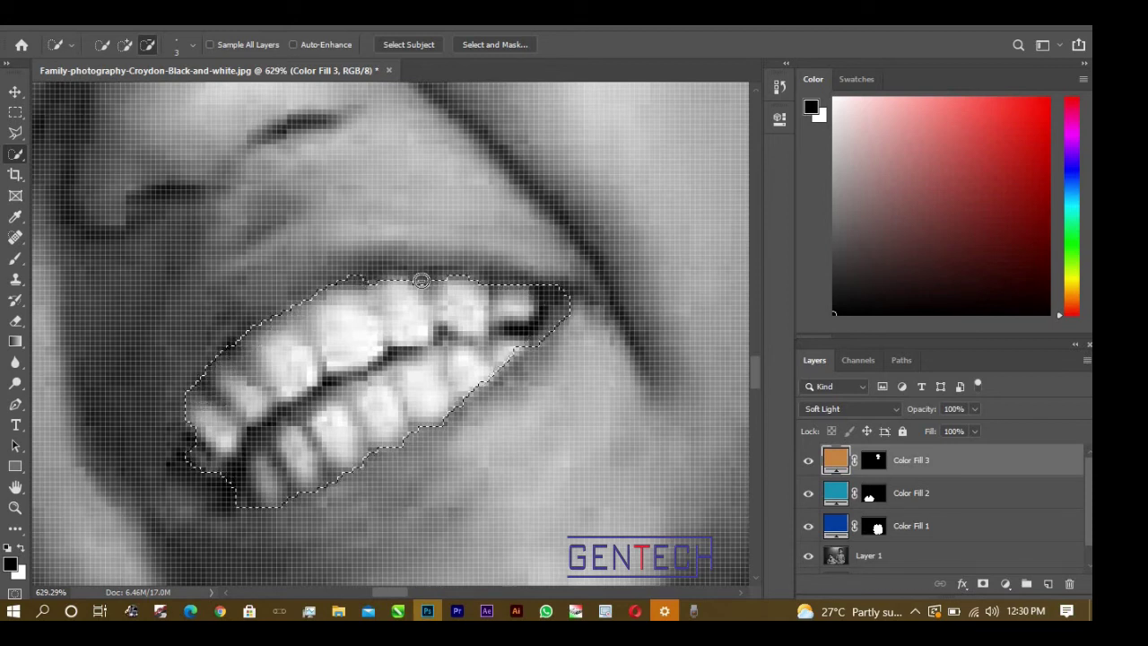
{"action": "scroll", "coordinate": [233, 126], "scroll_direction": "down", "scroll_amount": 3}
{"action": "scroll", "coordinate": [341, 302], "scroll_direction": "down", "scroll_amount": 5}
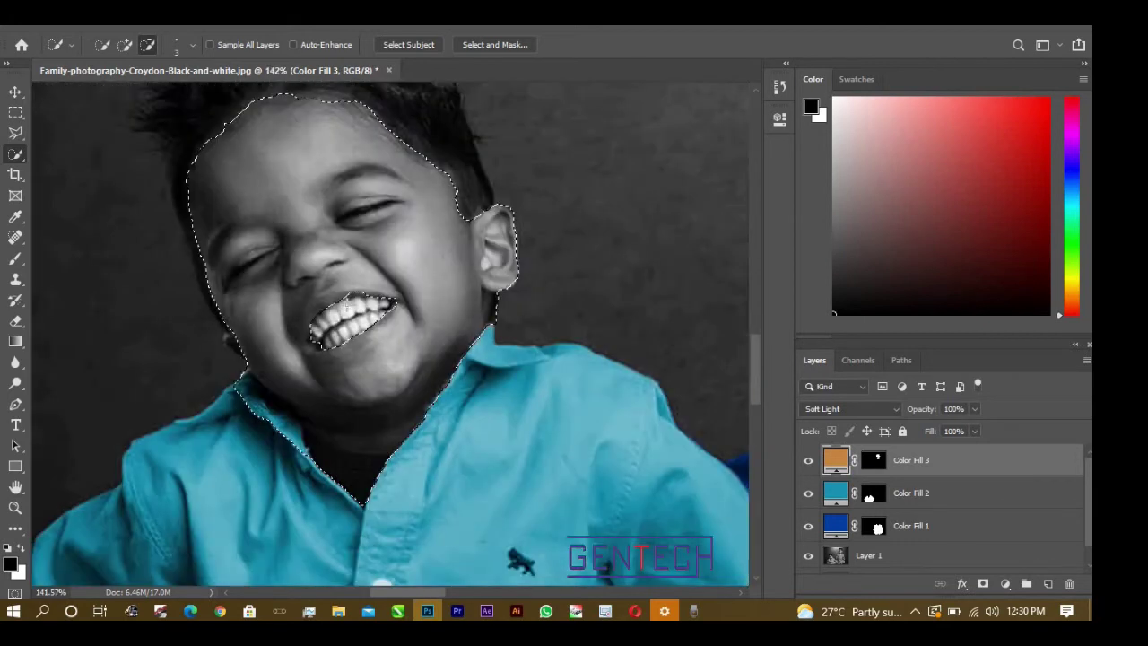
{"action": "scroll", "coordinate": [346, 305], "scroll_direction": "down", "scroll_amount": 1}
{"action": "scroll", "coordinate": [346, 305], "scroll_direction": "down", "scroll_amount": 1}
{"action": "scroll", "coordinate": [346, 304], "scroll_direction": "down", "scroll_amount": 1}
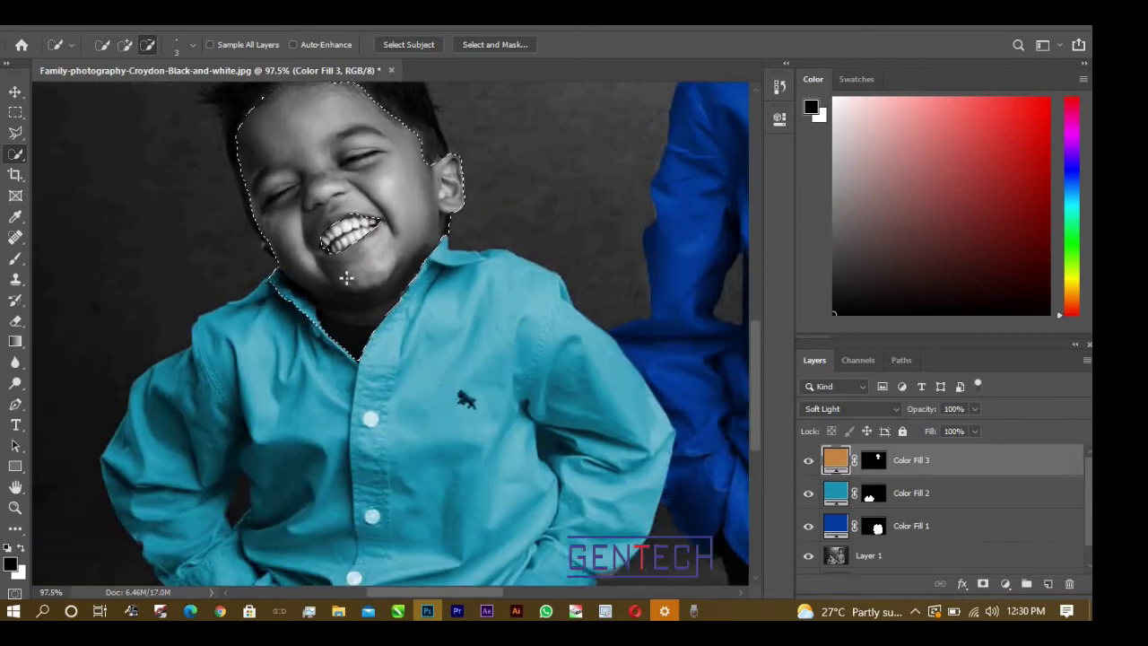
{"action": "scroll", "coordinate": [346, 278], "scroll_direction": "down", "scroll_amount": 2}
{"action": "scroll", "coordinate": [346, 278], "scroll_direction": "down", "scroll_amount": 1}
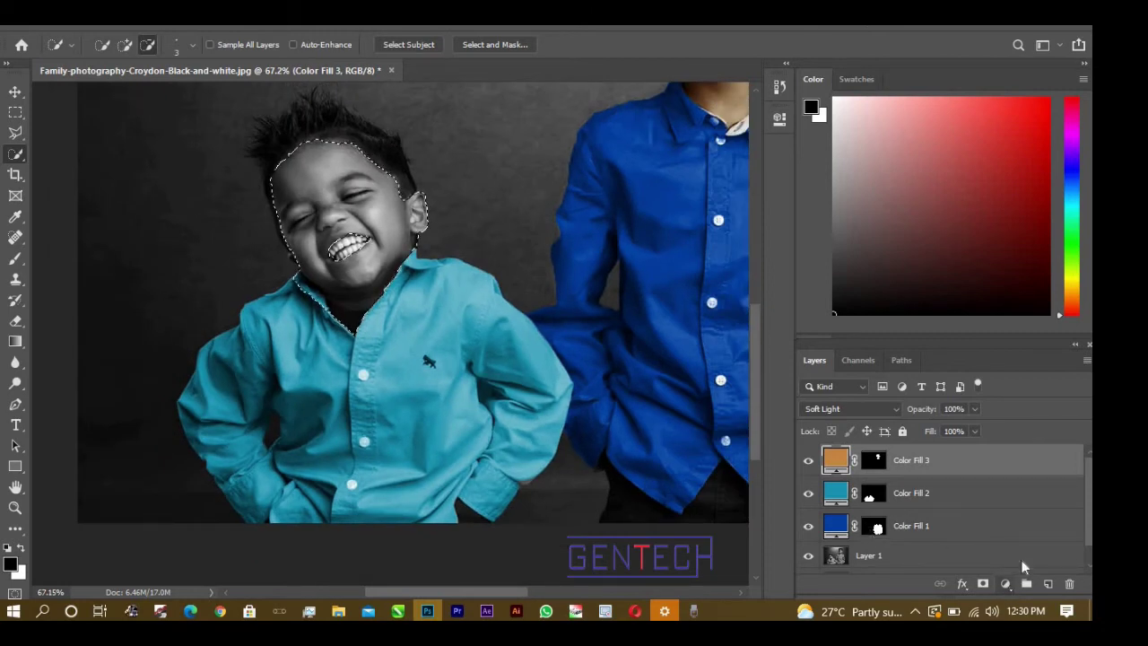
- Add a Solid Color fill over the younger boy's face with hex c68642
{"action": "left_click", "coordinate": [1005, 584]}
{"action": "left_click", "coordinate": [1031, 305]}
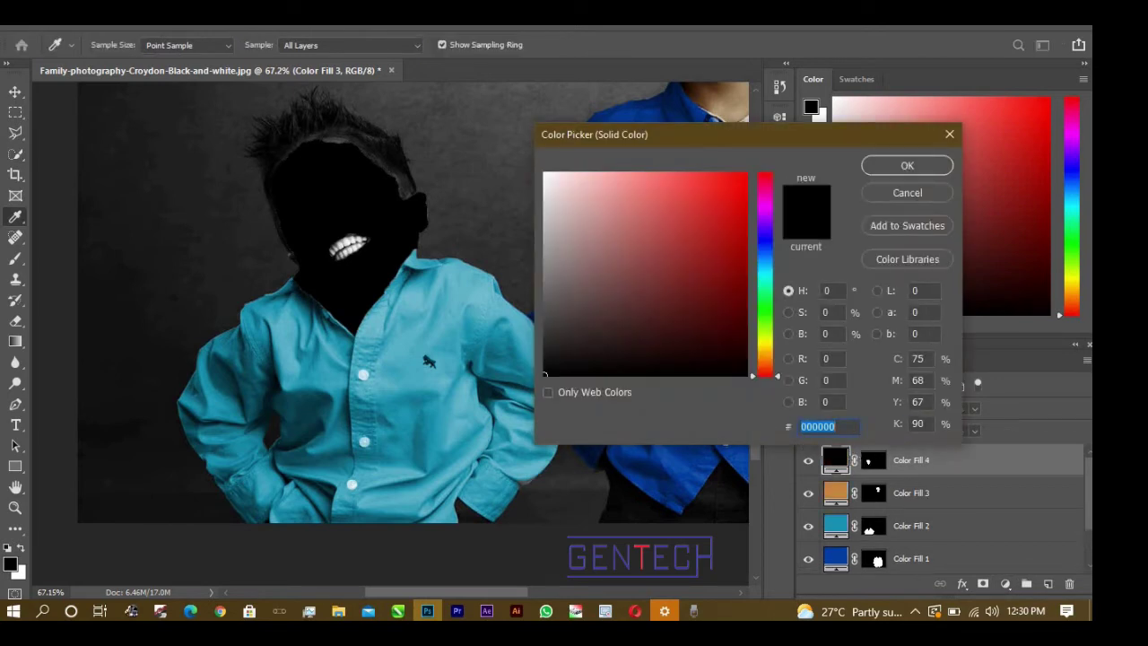
{"action": "type", "text": "c68614"}
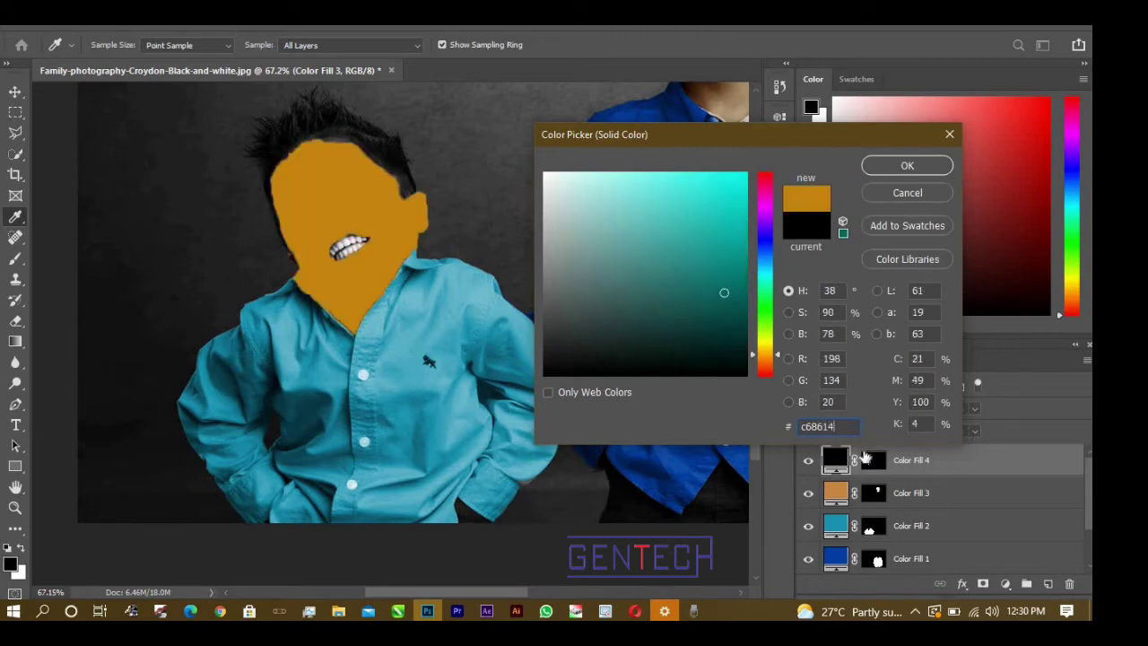
{"action": "type", "text": "2"}
{"action": "key", "text": "alt+Tab"}
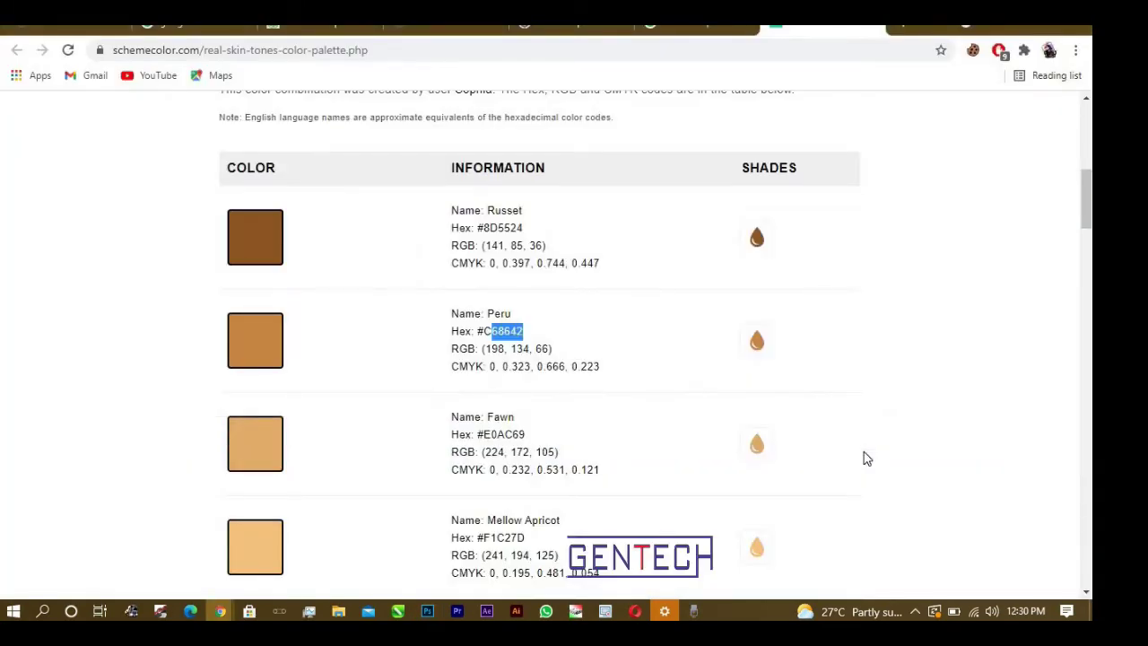
{"action": "key", "text": "alt+Tab"}
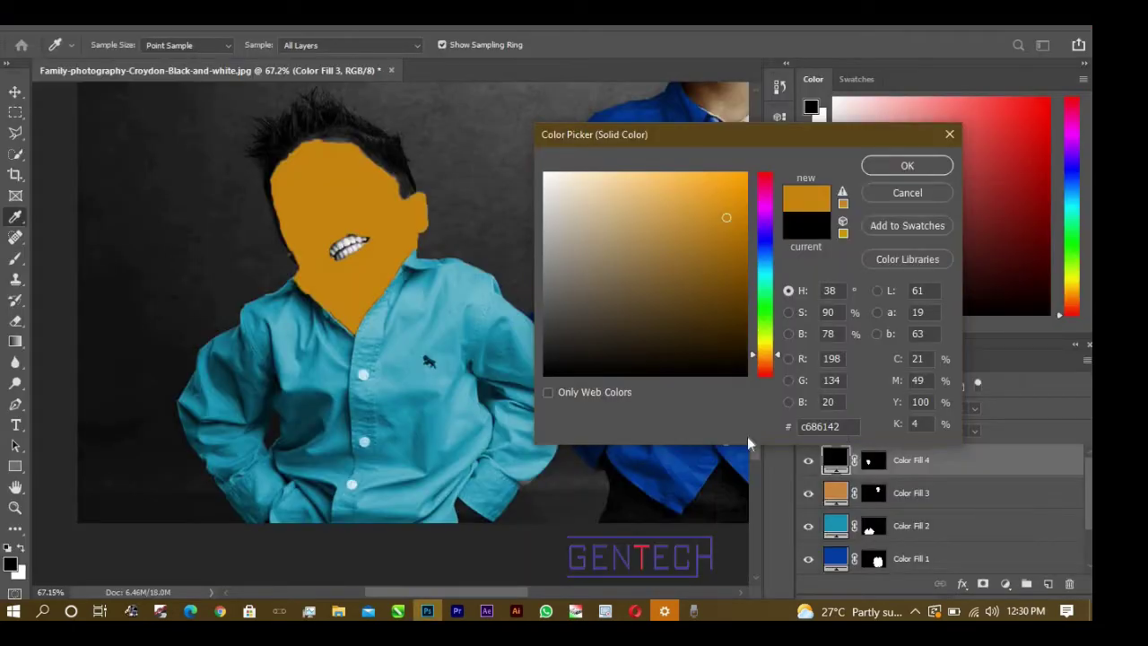
{"action": "key", "text": "Return"}
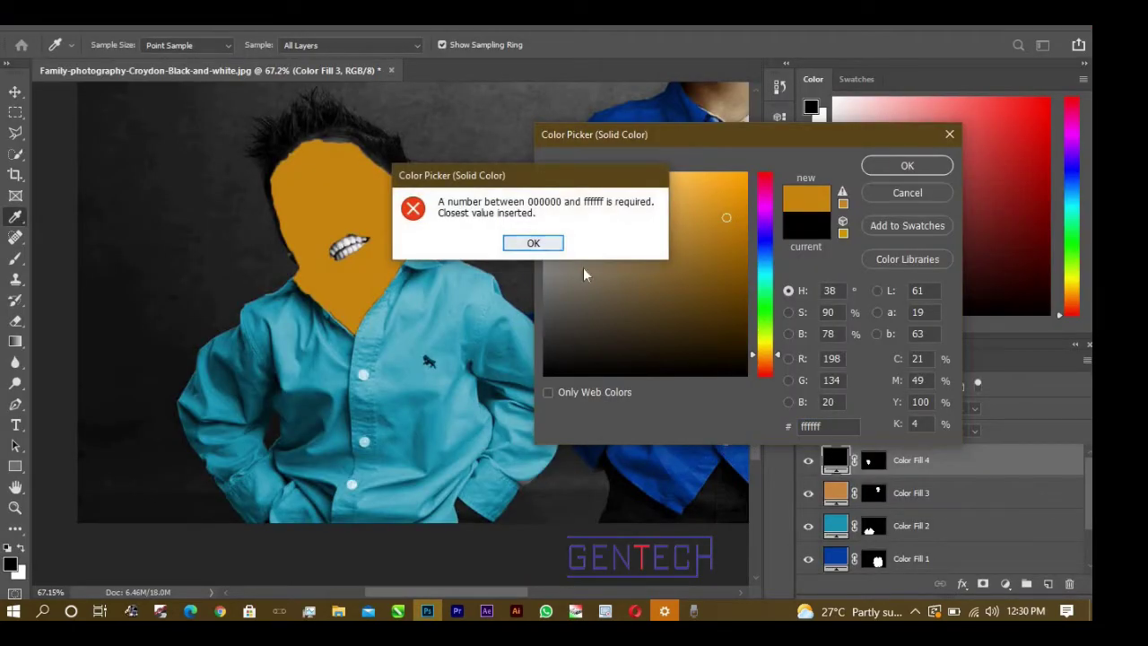
{"action": "left_click", "coordinate": [538, 243]}
{"action": "type", "text": "c"}
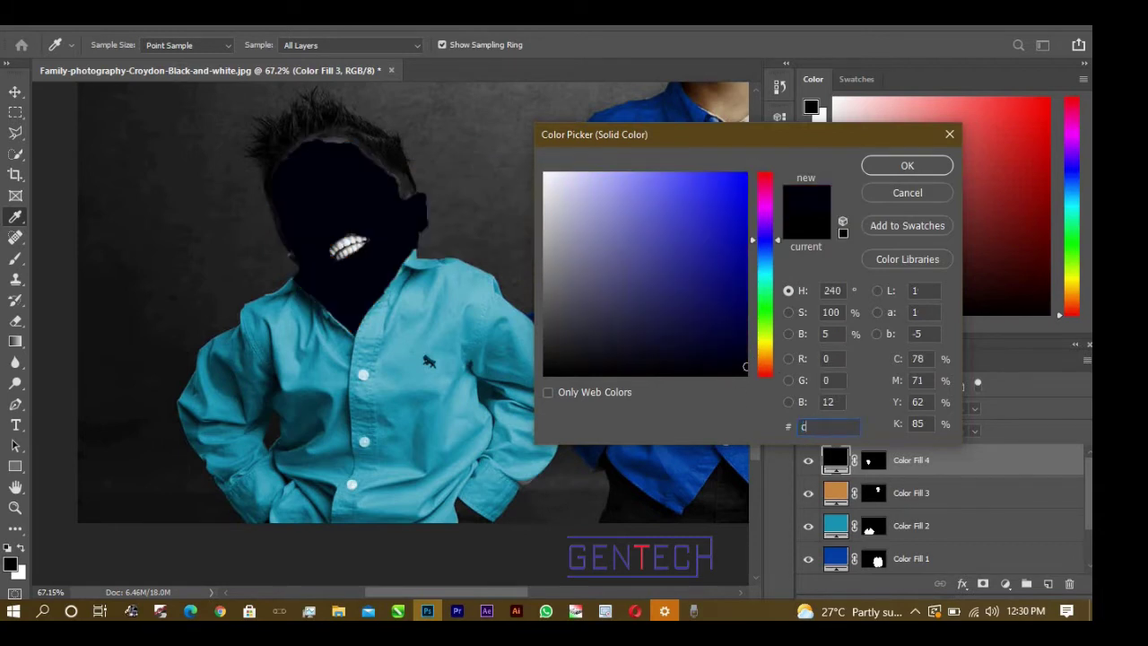
{"action": "type", "text": "68642"}
{"action": "key", "text": "Return"}
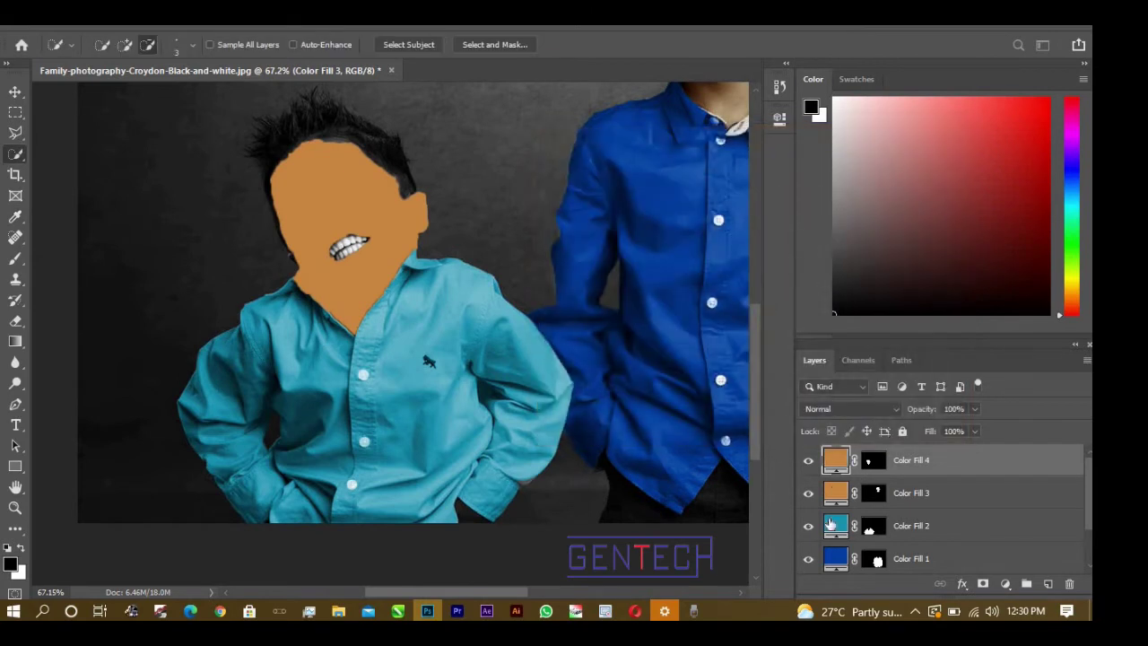
- Set Color Fill 4's blend mode to Soft Light
{"action": "left_click", "coordinate": [863, 414]}
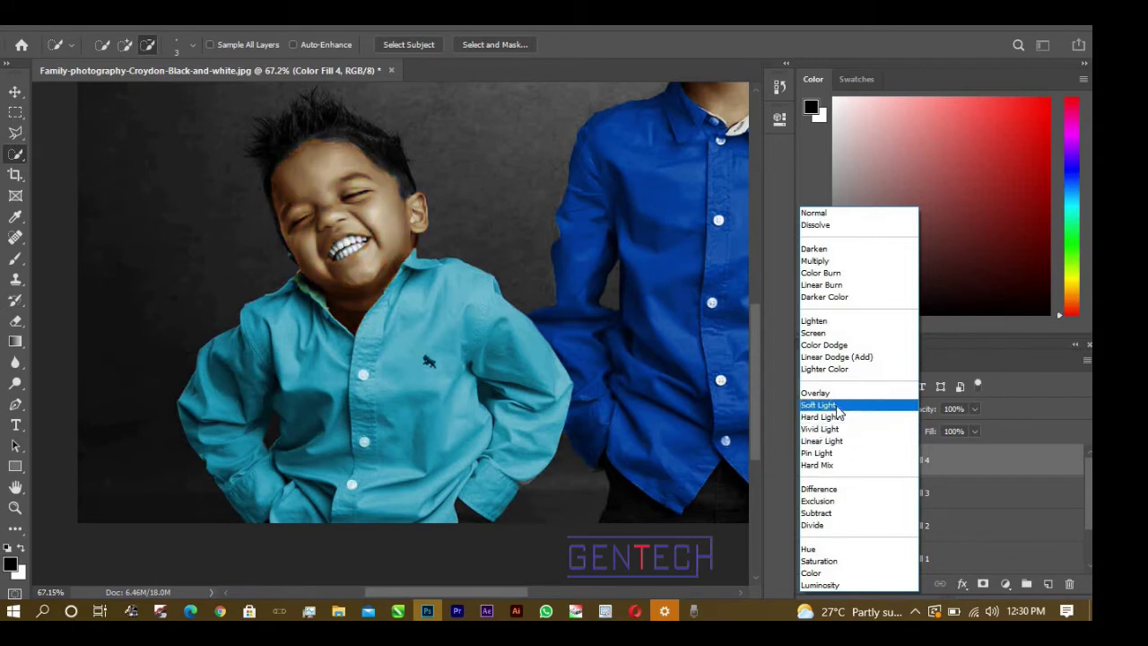
{"action": "left_click", "coordinate": [839, 410]}
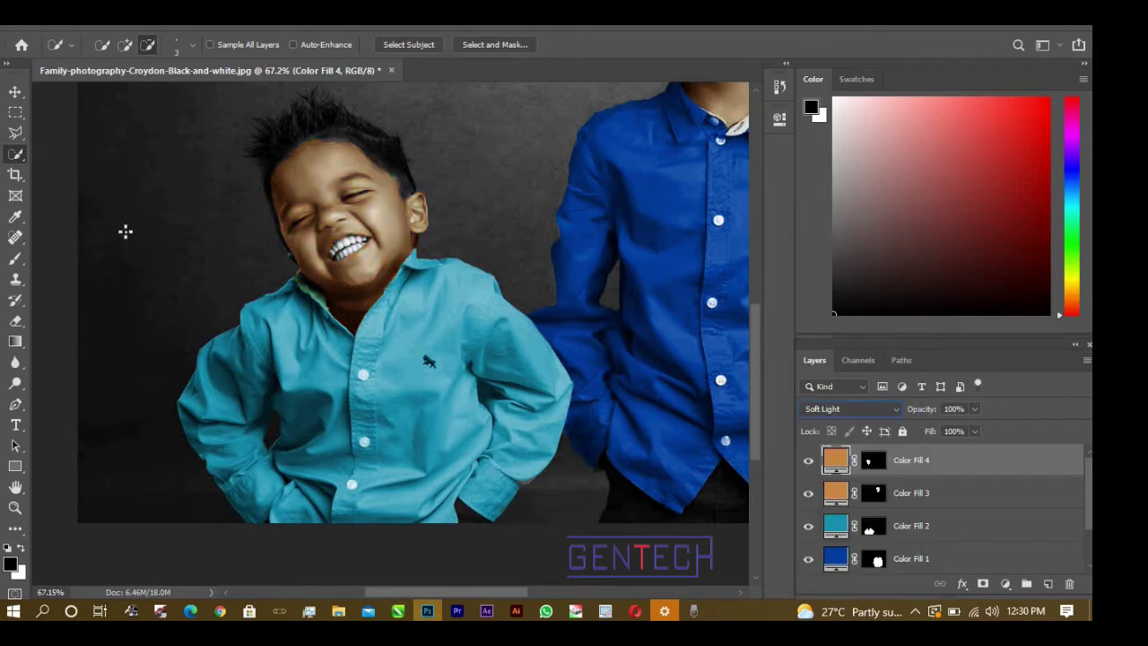
{"action": "scroll", "coordinate": [126, 231], "scroll_direction": "down", "scroll_amount": 3}
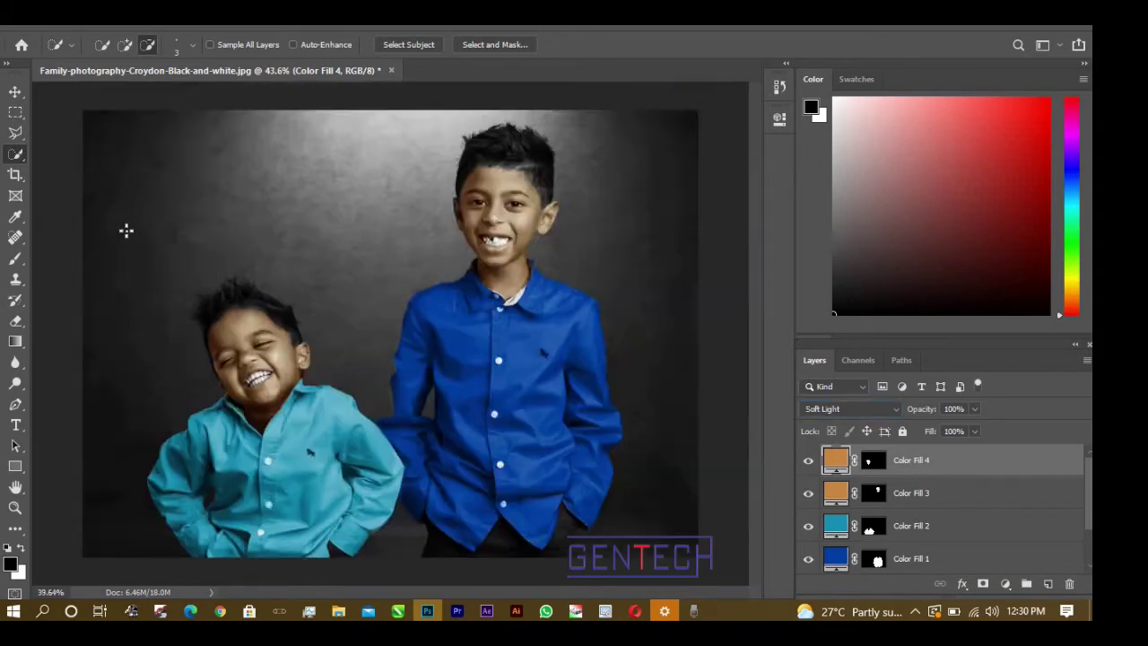
{"action": "scroll", "coordinate": [234, 317], "scroll_direction": "down", "scroll_amount": 2}
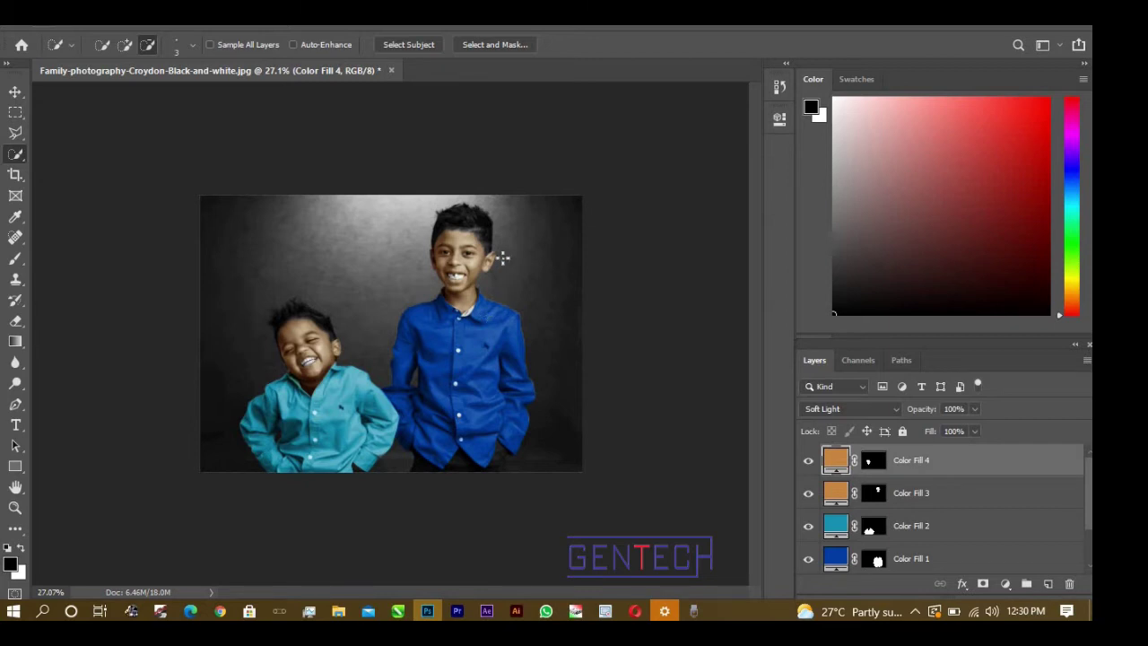
{"action": "key", "text": "v"}
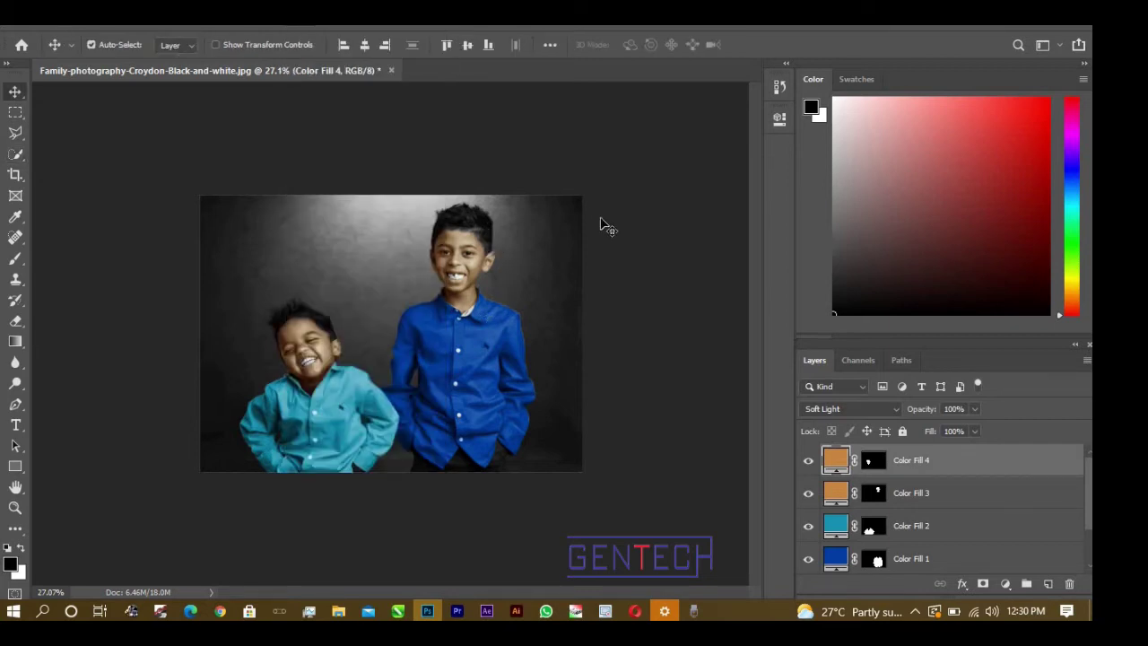
{"action": "left_click", "coordinate": [513, 238]}
{"action": "scroll", "coordinate": [475, 241], "scroll_direction": "up", "scroll_amount": 4}
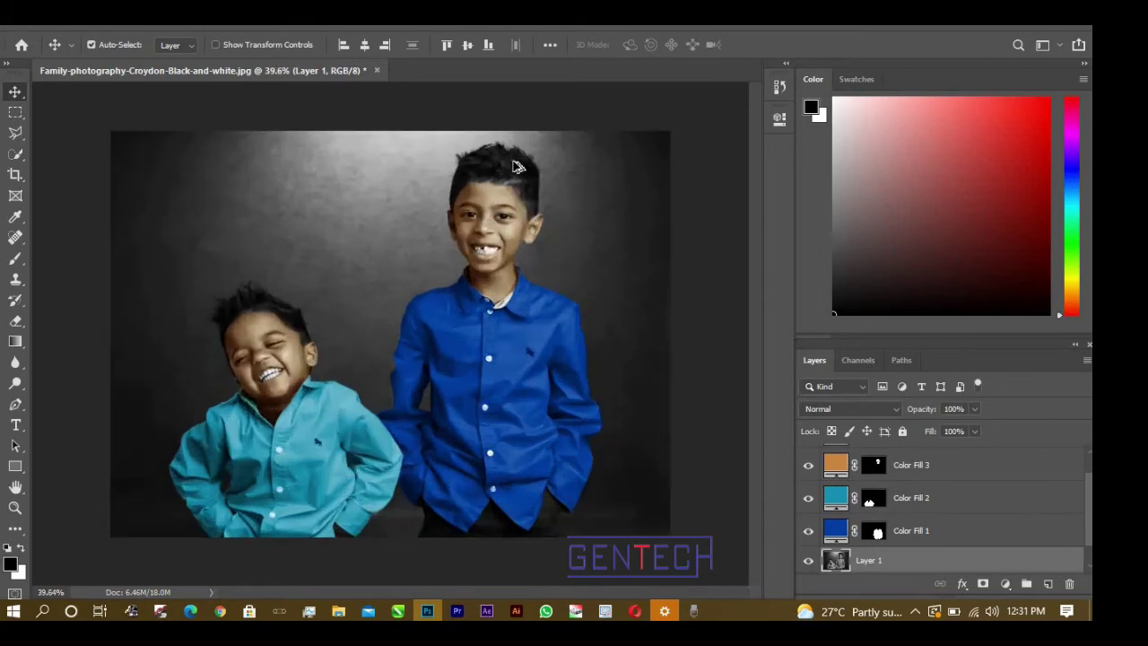
{"action": "scroll", "coordinate": [475, 240], "scroll_direction": "up", "scroll_amount": 2}
{"action": "scroll", "coordinate": [475, 241], "scroll_direction": "up", "scroll_amount": 4}
{"action": "scroll", "coordinate": [476, 240], "scroll_direction": "up", "scroll_amount": 4}
{"action": "scroll", "coordinate": [603, 192], "scroll_direction": "up", "scroll_amount": 2}
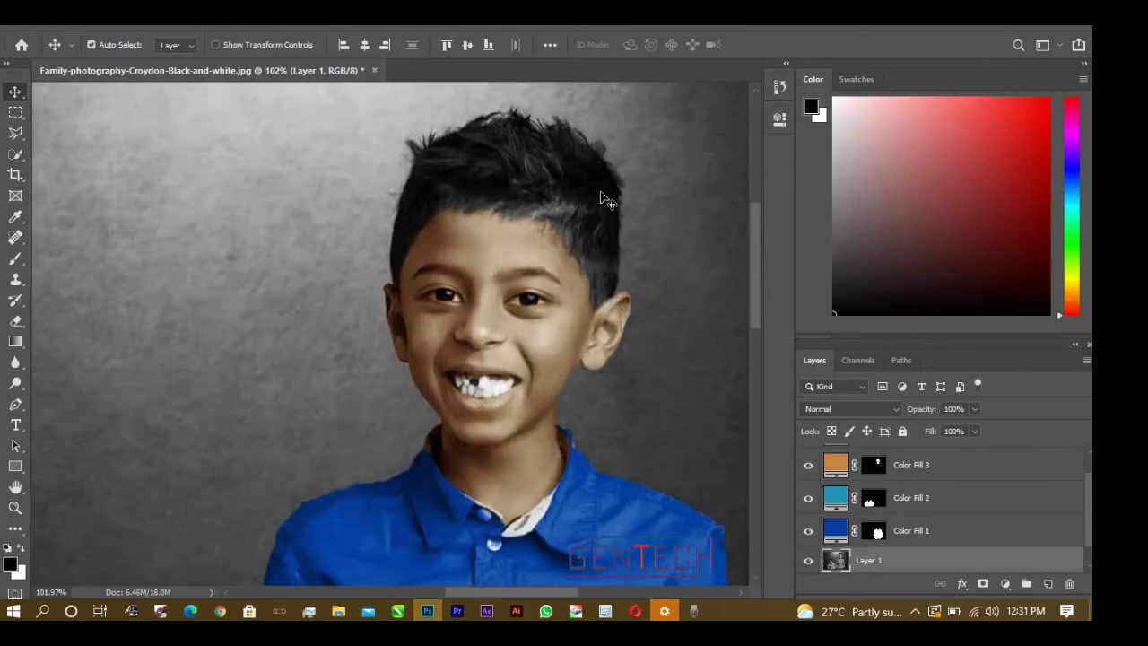
{"action": "scroll", "coordinate": [584, 212], "scroll_direction": "up", "scroll_amount": 1}
{"action": "scroll", "coordinate": [584, 212], "scroll_direction": "up", "scroll_amount": 1}
{"action": "scroll", "coordinate": [453, 238], "scroll_direction": "up", "scroll_amount": 1}
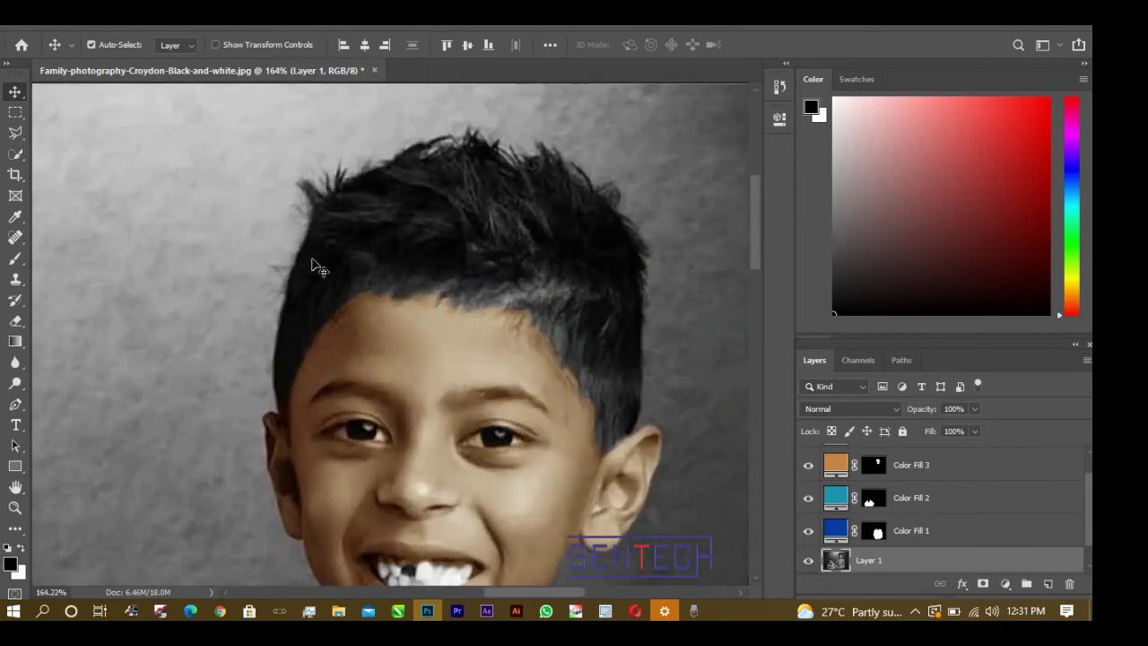
{"action": "left_click", "coordinate": [16, 131]}
{"action": "left_click", "coordinate": [474, 218]}
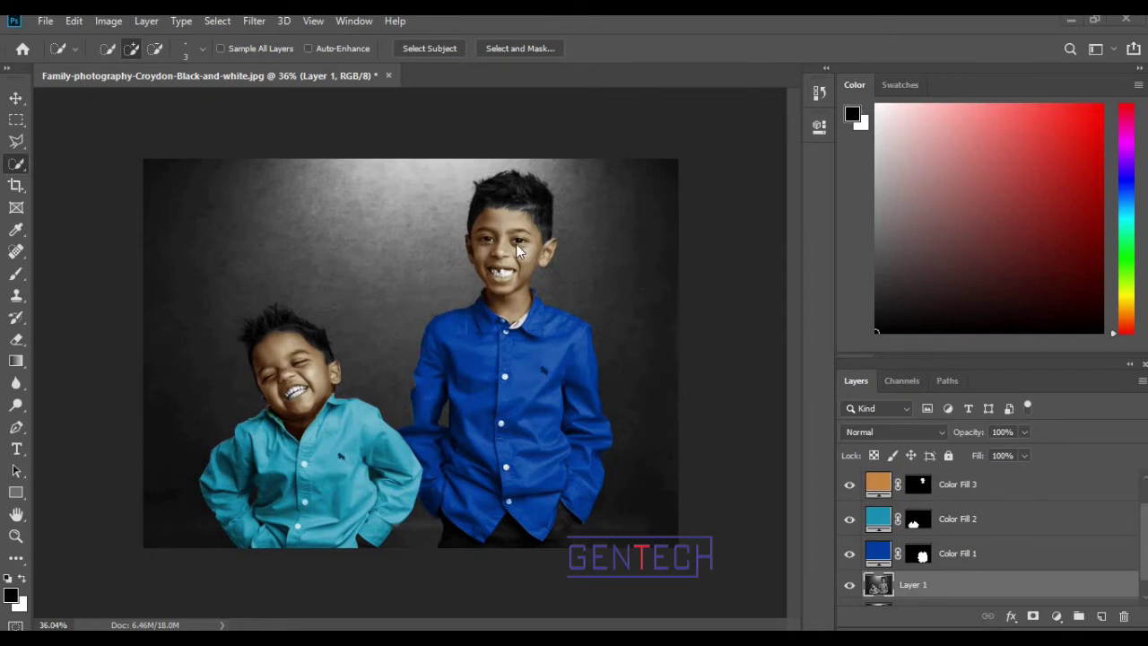
{"action": "scroll", "coordinate": [529, 187], "scroll_direction": "up", "scroll_amount": 2}
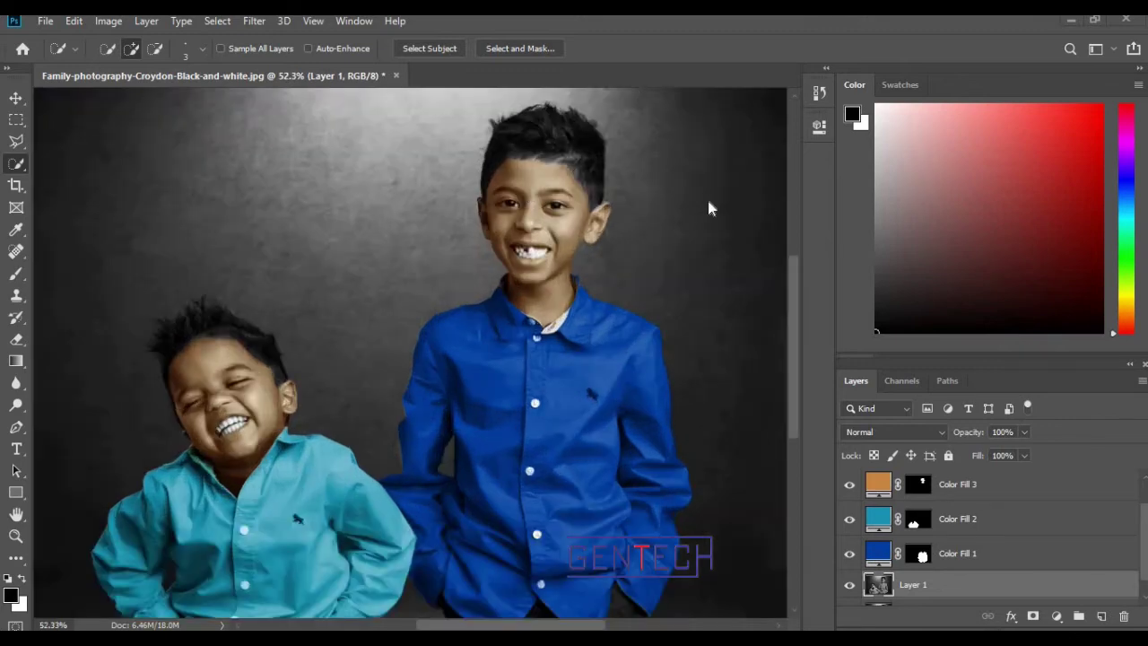
{"action": "scroll", "coordinate": [661, 184], "scroll_direction": "up", "scroll_amount": 1}
{"action": "scroll", "coordinate": [650, 189], "scroll_direction": "up", "scroll_amount": 1}
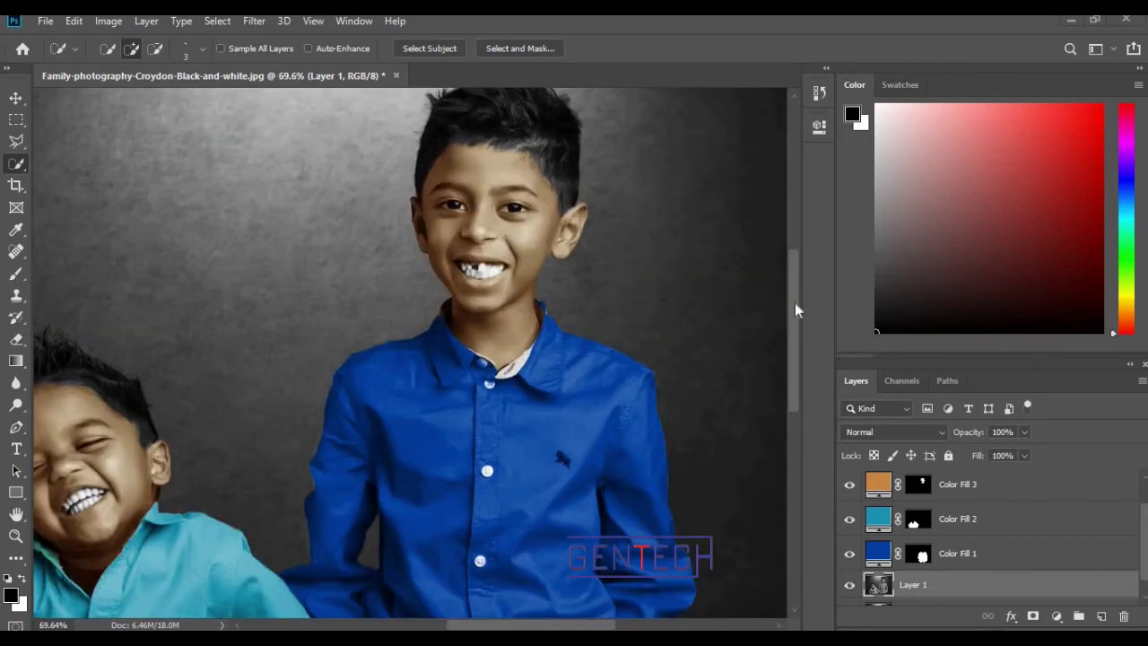
{"action": "left_click_drag", "start_coordinate": [794, 274], "coordinate": [794, 229]}
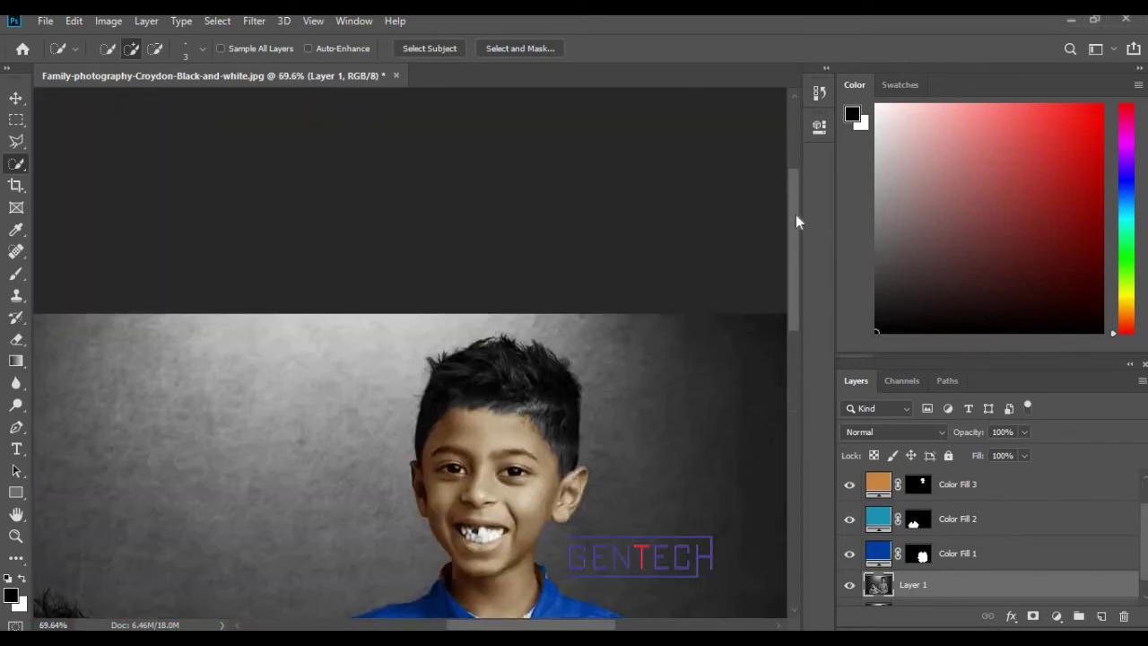
{"action": "scroll", "coordinate": [529, 311], "scroll_direction": "up", "scroll_amount": 1}
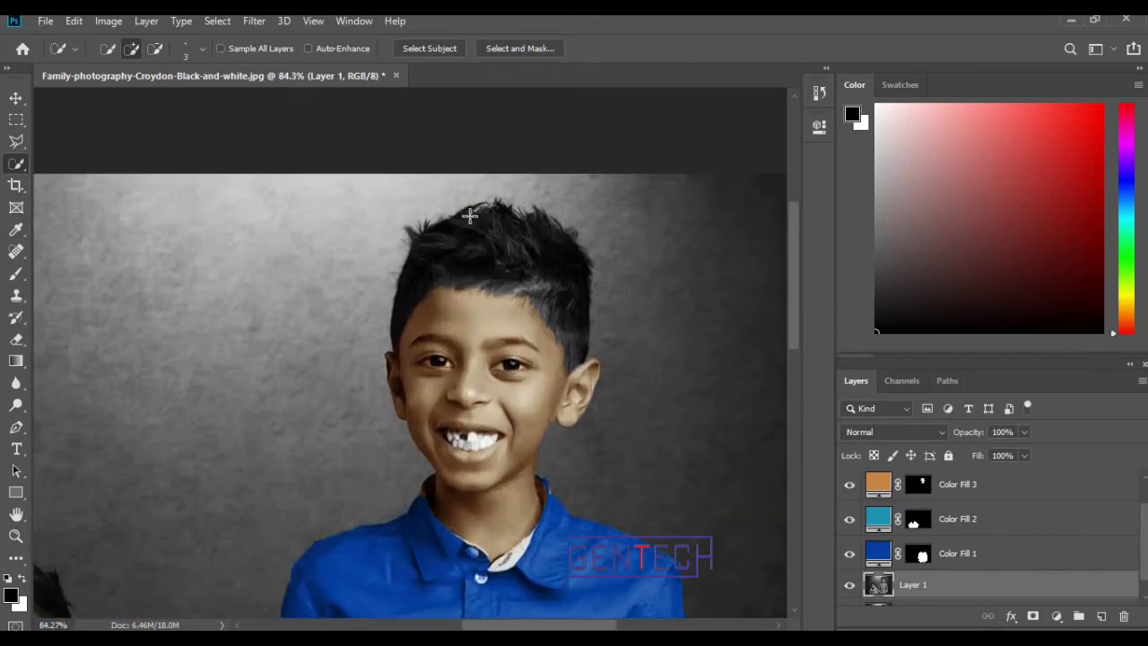
- Quick-select the older boy's hair, including the top spike
{"action": "mouse_move", "coordinate": [568, 290]}
{"action": "left_mouse_down"}
{"action": "mouse_move", "coordinate": [474, 264]}
{"action": "mouse_move", "coordinate": [520, 257]}
{"action": "mouse_move", "coordinate": [546, 269]}
{"action": "mouse_move", "coordinate": [494, 238]}
{"action": "mouse_move", "coordinate": [538, 254]}
{"action": "mouse_move", "coordinate": [530, 261]}
{"action": "mouse_move", "coordinate": [549, 267]}
{"action": "mouse_move", "coordinate": [535, 277]}
{"action": "mouse_move", "coordinate": [548, 289]}
{"action": "mouse_move", "coordinate": [522, 236]}
{"action": "mouse_move", "coordinate": [543, 223]}
{"action": "mouse_move", "coordinate": [478, 235]}
{"action": "left_mouse_up"}
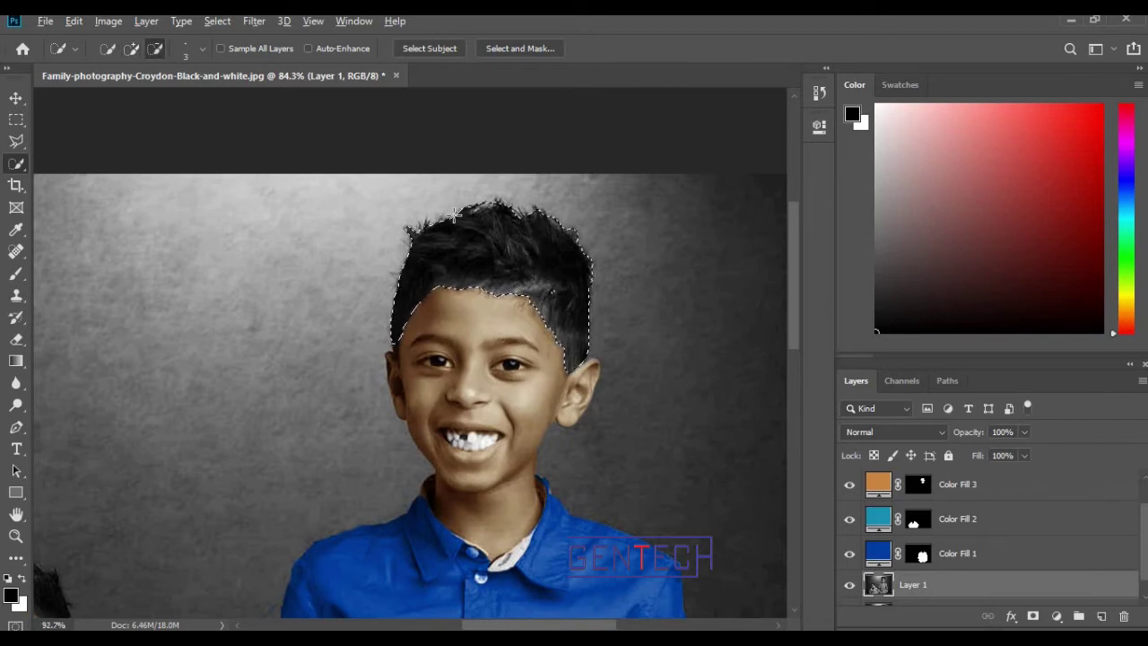
{"action": "scroll", "coordinate": [421, 228], "scroll_direction": "up", "scroll_amount": 3, "text": "alt"}
{"action": "scroll", "coordinate": [465, 204], "scroll_direction": "up", "scroll_amount": 3, "text": "alt"}
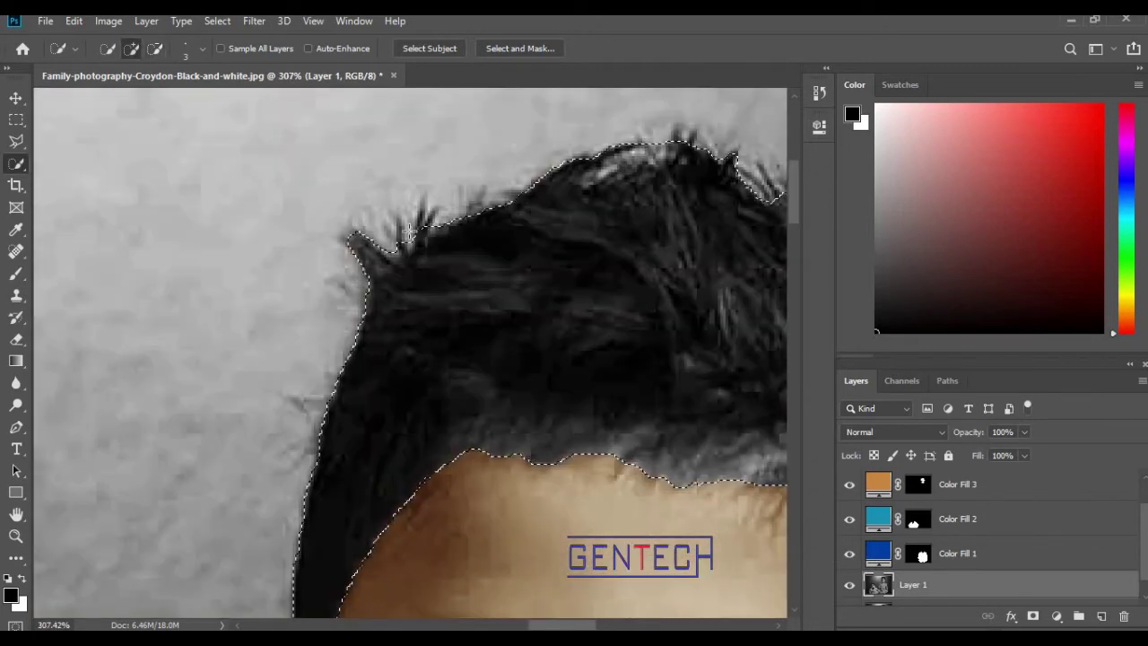
{"action": "left_click_drag", "start_coordinate": [418, 234], "coordinate": [431, 231]}
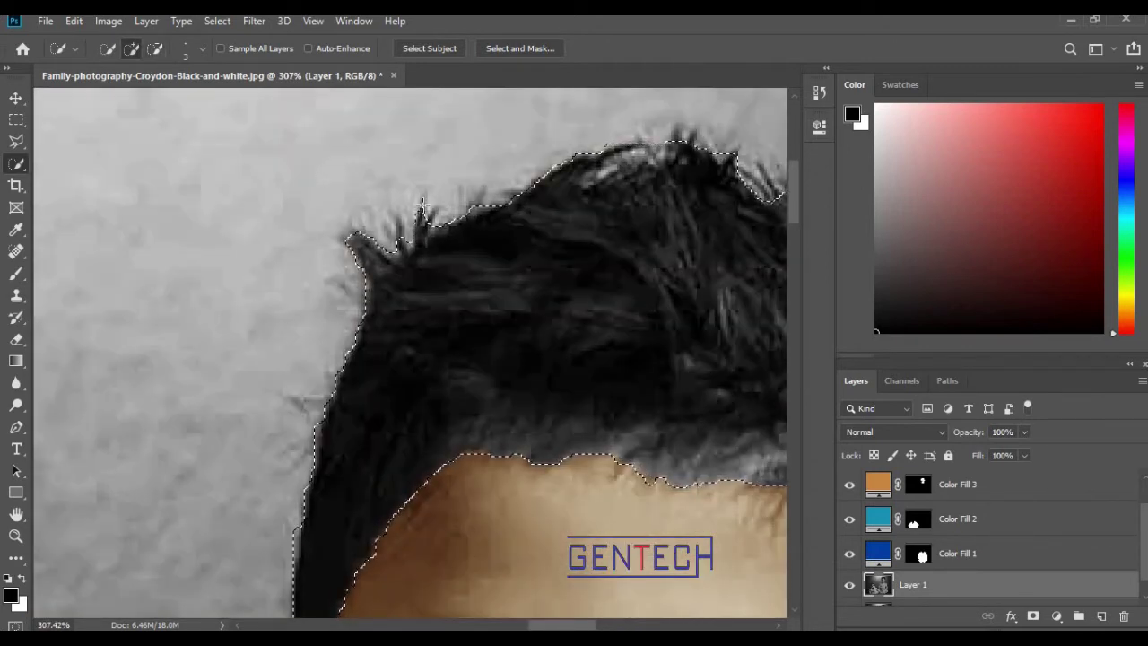
{"action": "scroll", "coordinate": [533, 326], "scroll_direction": "down", "scroll_amount": 3, "text": "alt"}
{"action": "scroll", "coordinate": [555, 349], "scroll_direction": "down", "scroll_amount": 3, "text": "alt"}
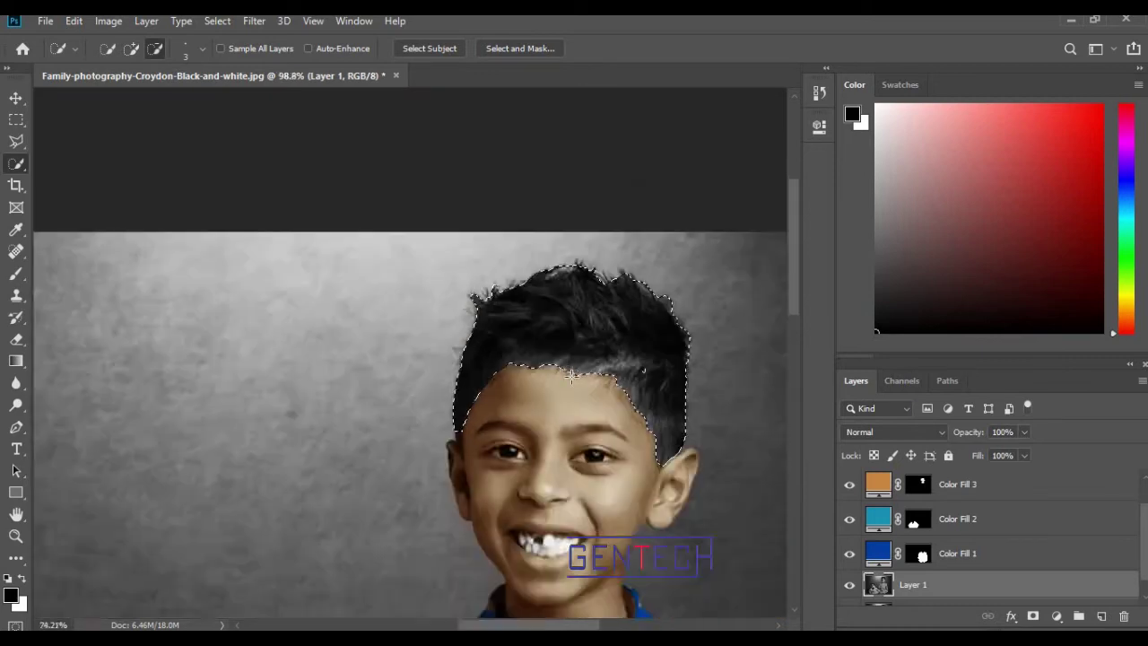
{"action": "scroll", "coordinate": [601, 395], "scroll_direction": "down", "scroll_amount": 2, "text": "alt"}
{"action": "scroll", "coordinate": [627, 358], "scroll_direction": "up", "scroll_amount": 1, "text": "alt"}
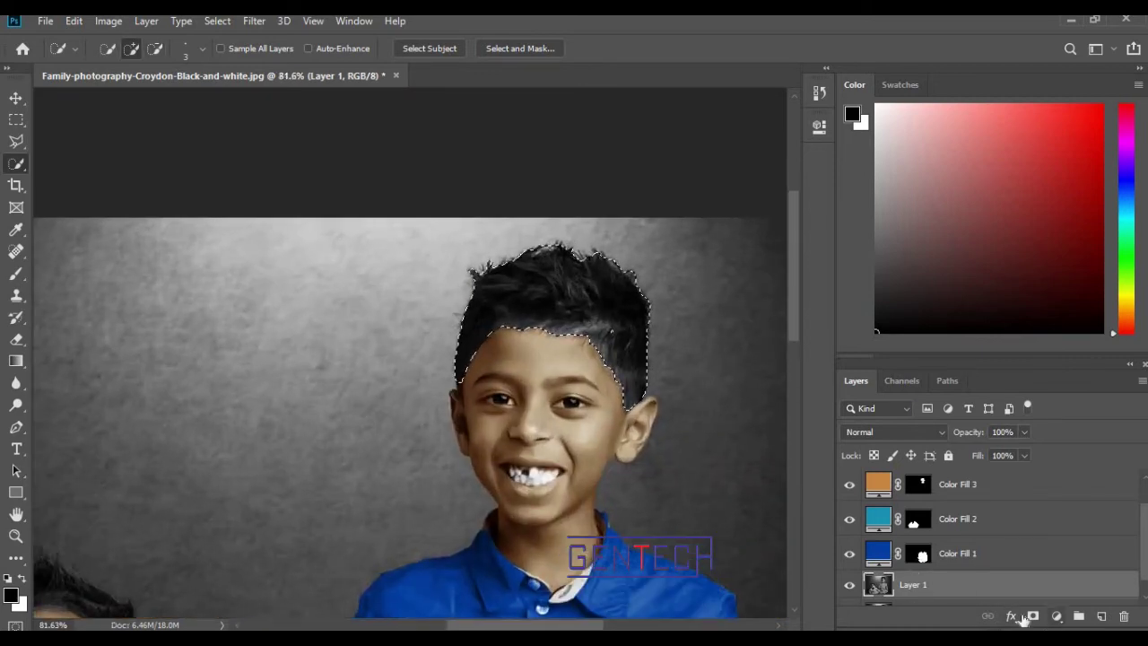
- Add a #212121 fill sampled from the hair and blend it as Soft Light
{"action": "left_click", "coordinate": [1056, 617]}
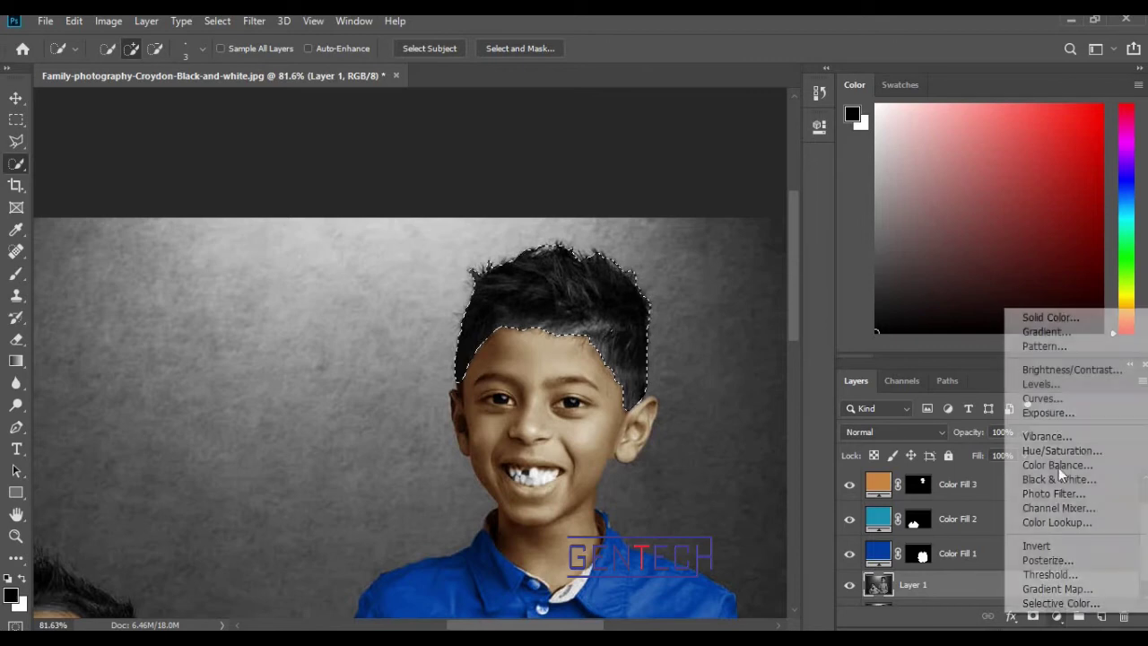
{"action": "left_click", "coordinate": [1054, 317]}
{"action": "left_click_drag", "start_coordinate": [591, 368], "coordinate": [575, 353]}
{"action": "left_click_drag", "start_coordinate": [514, 290], "coordinate": [508, 314]}
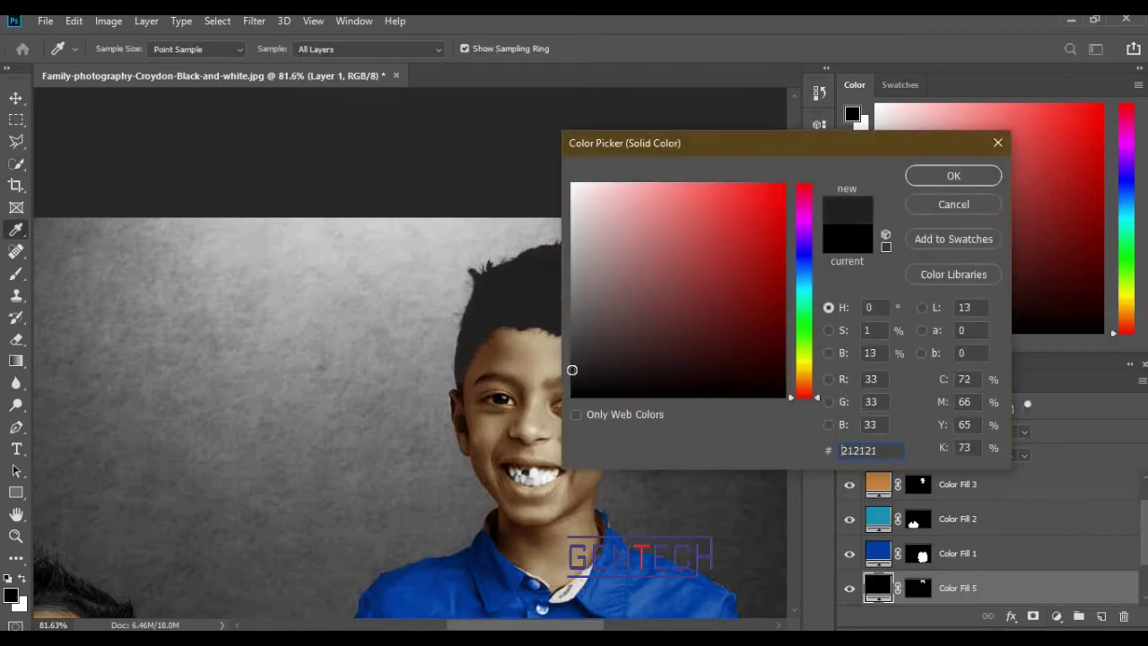
{"action": "left_click", "coordinate": [948, 177]}
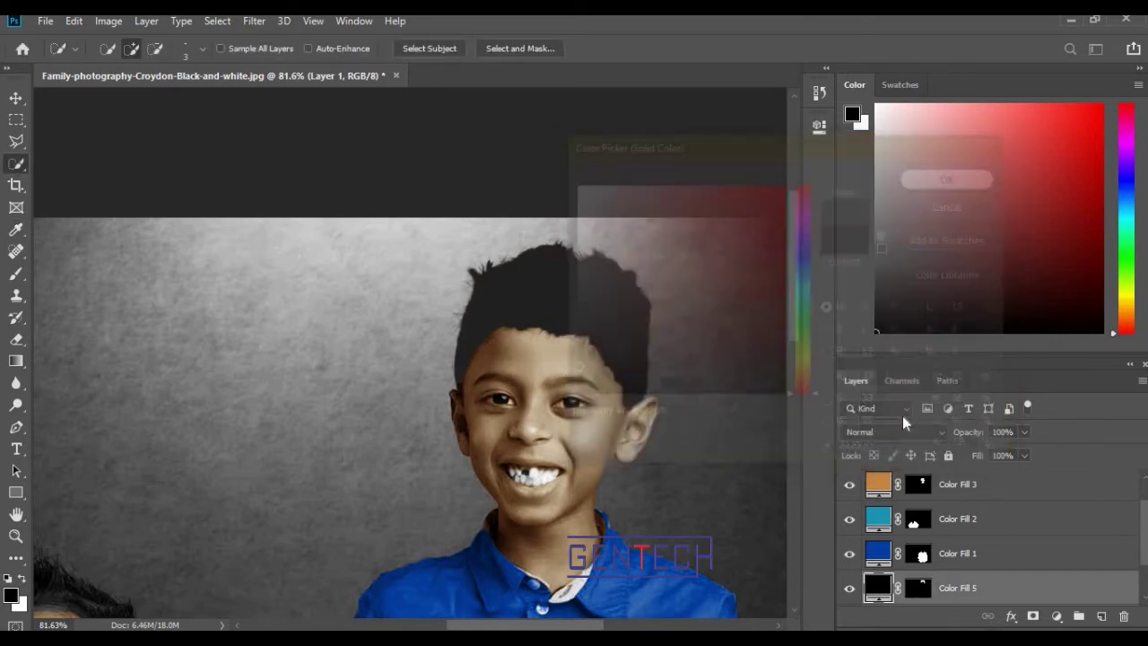
{"action": "left_click", "coordinate": [895, 437]}
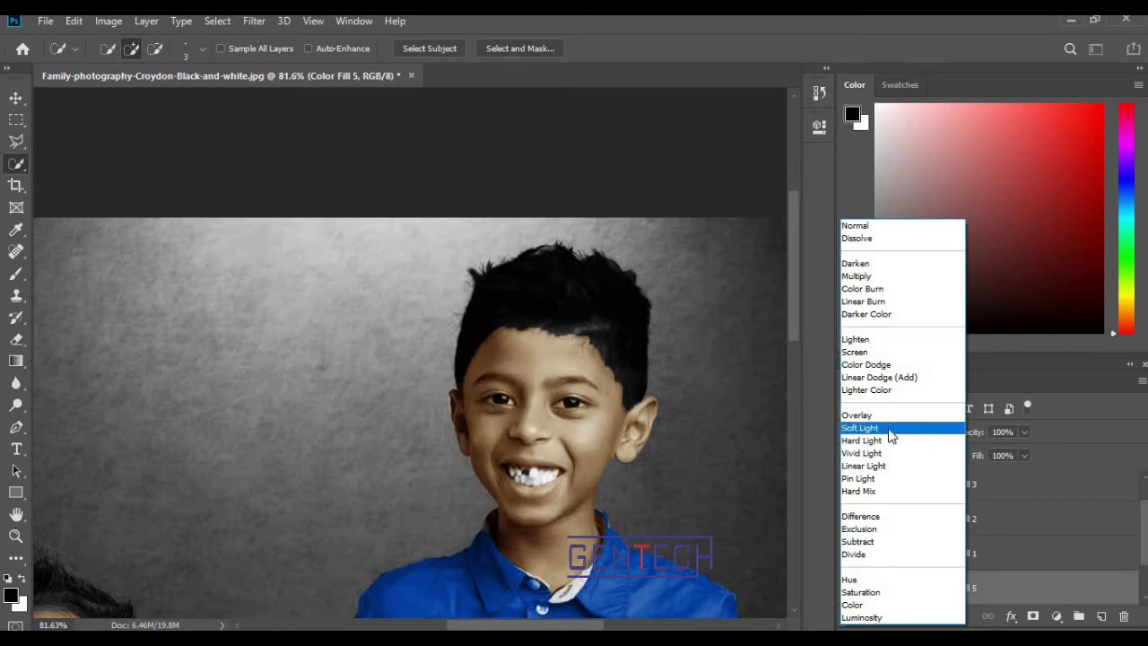
{"action": "left_click", "coordinate": [859, 428]}
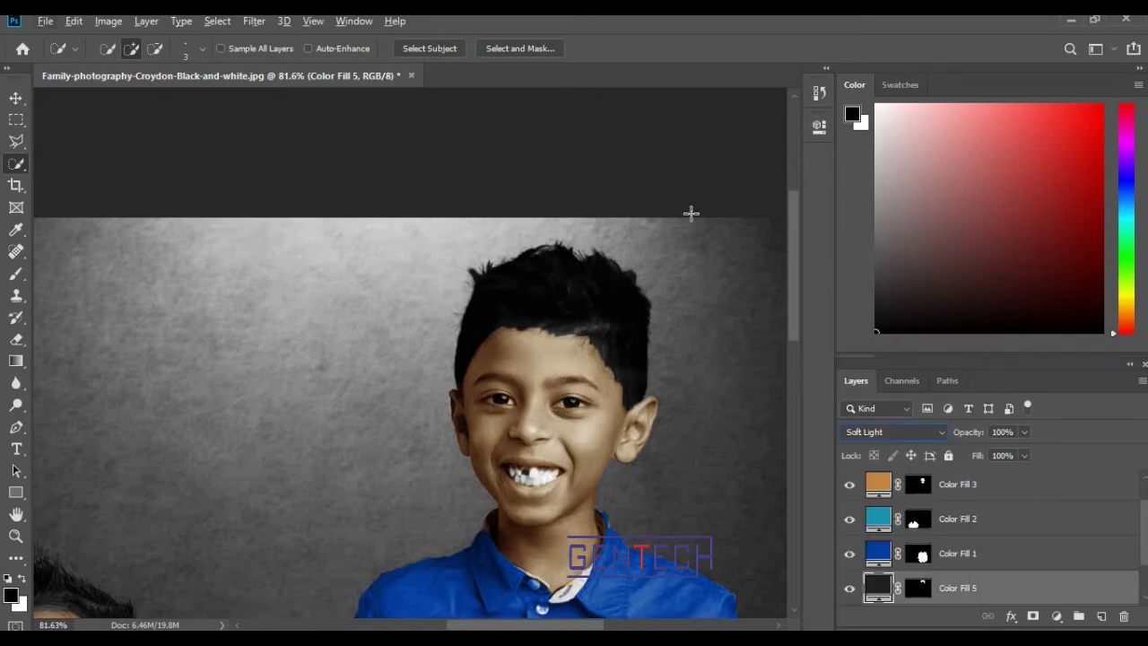
{"action": "scroll", "coordinate": [659, 304], "scroll_direction": "down", "scroll_amount": 5}
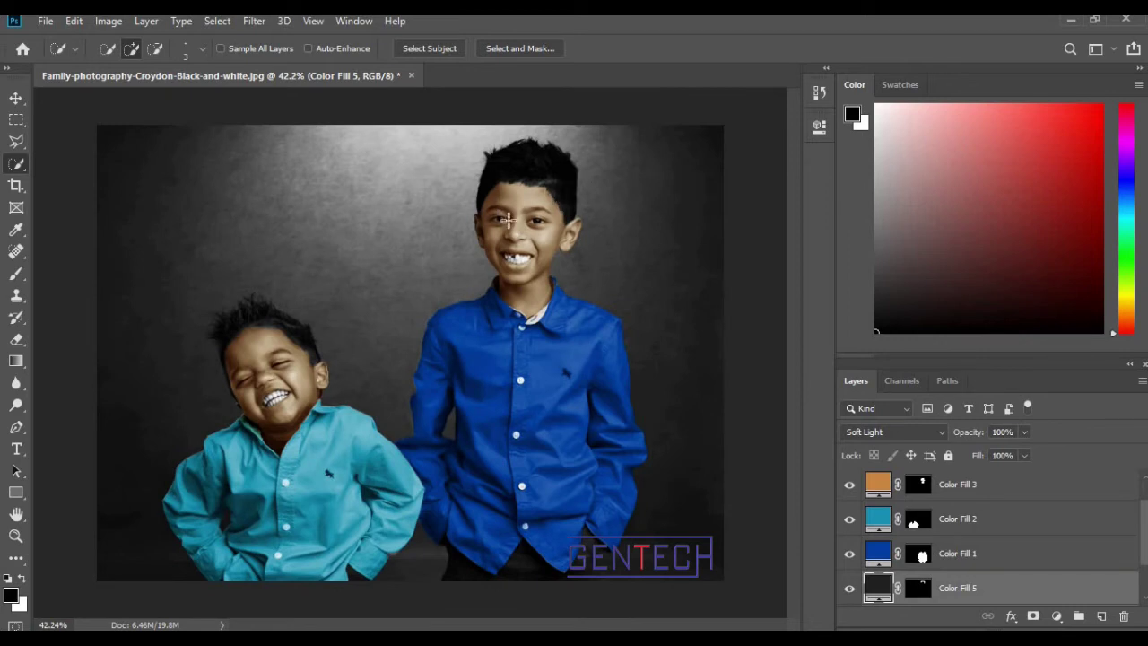
- Quick-select the younger boy's hair: left tuft, top and spikes
{"action": "scroll", "coordinate": [259, 357], "scroll_direction": "up", "scroll_amount": 2}
{"action": "scroll", "coordinate": [226, 333], "scroll_direction": "up", "scroll_amount": 2}
{"action": "scroll", "coordinate": [205, 336], "scroll_direction": "up", "scroll_amount": 3}
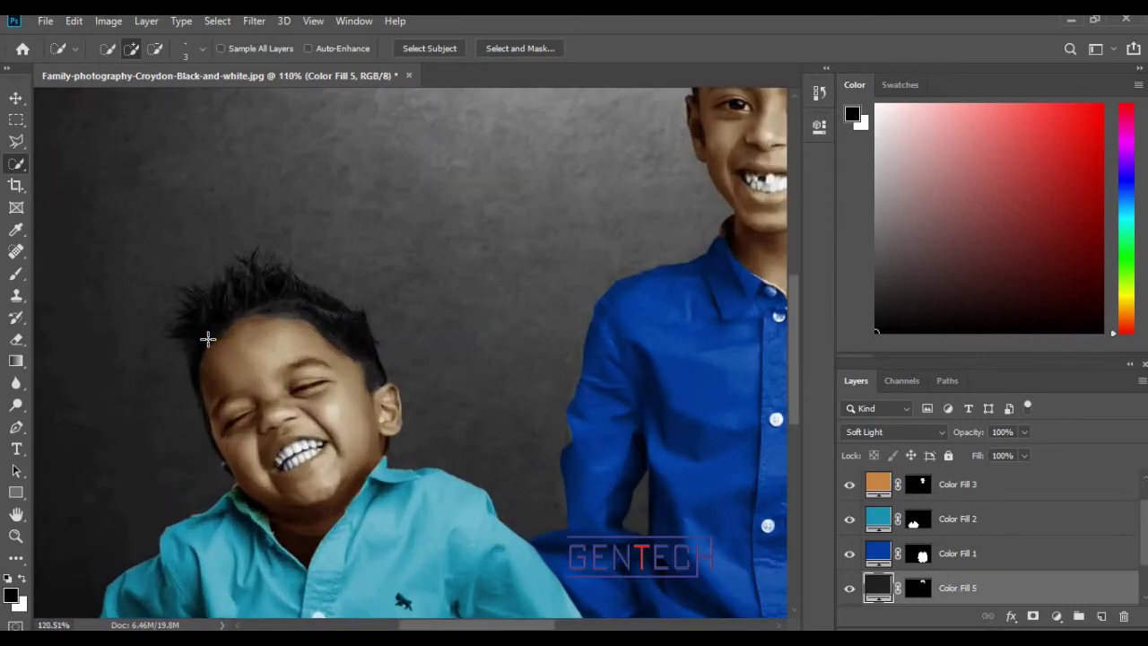
{"action": "scroll", "coordinate": [205, 335], "scroll_direction": "up", "scroll_amount": 3}
{"action": "mouse_move", "coordinate": [218, 320]}
{"action": "left_mouse_down"}
{"action": "mouse_move", "coordinate": [169, 408]}
{"action": "mouse_move", "coordinate": [241, 579]}
{"action": "left_mouse_up"}
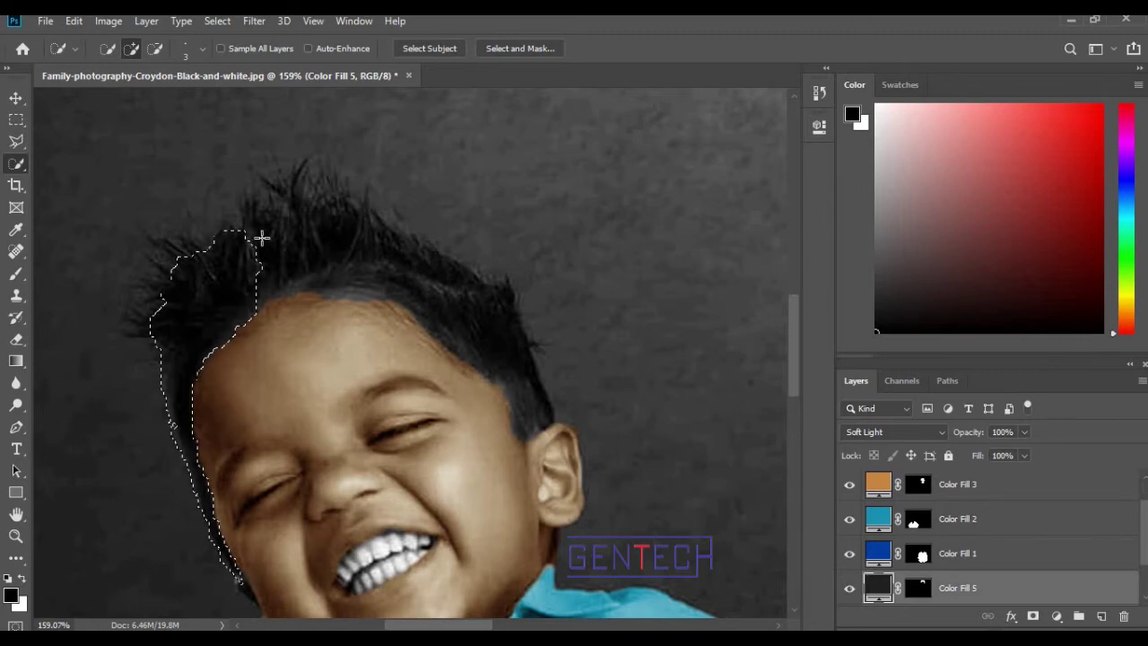
{"action": "mouse_move", "coordinate": [348, 260]}
{"action": "left_mouse_down"}
{"action": "mouse_move", "coordinate": [410, 290]}
{"action": "mouse_move", "coordinate": [484, 350]}
{"action": "left_mouse_up"}
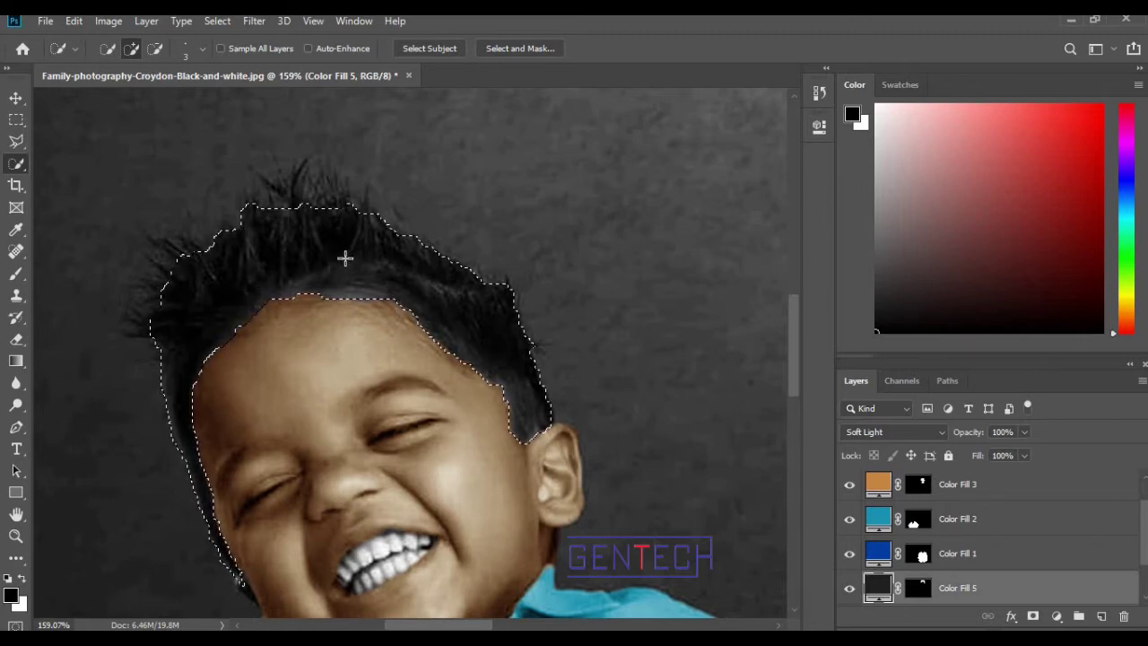
{"action": "mouse_move", "coordinate": [335, 210]}
{"action": "left_mouse_down"}
{"action": "mouse_move", "coordinate": [290, 185]}
{"action": "mouse_move", "coordinate": [297, 198]}
{"action": "mouse_move", "coordinate": [182, 260]}
{"action": "mouse_move", "coordinate": [151, 289]}
{"action": "mouse_move", "coordinate": [164, 310]}
{"action": "left_mouse_up"}
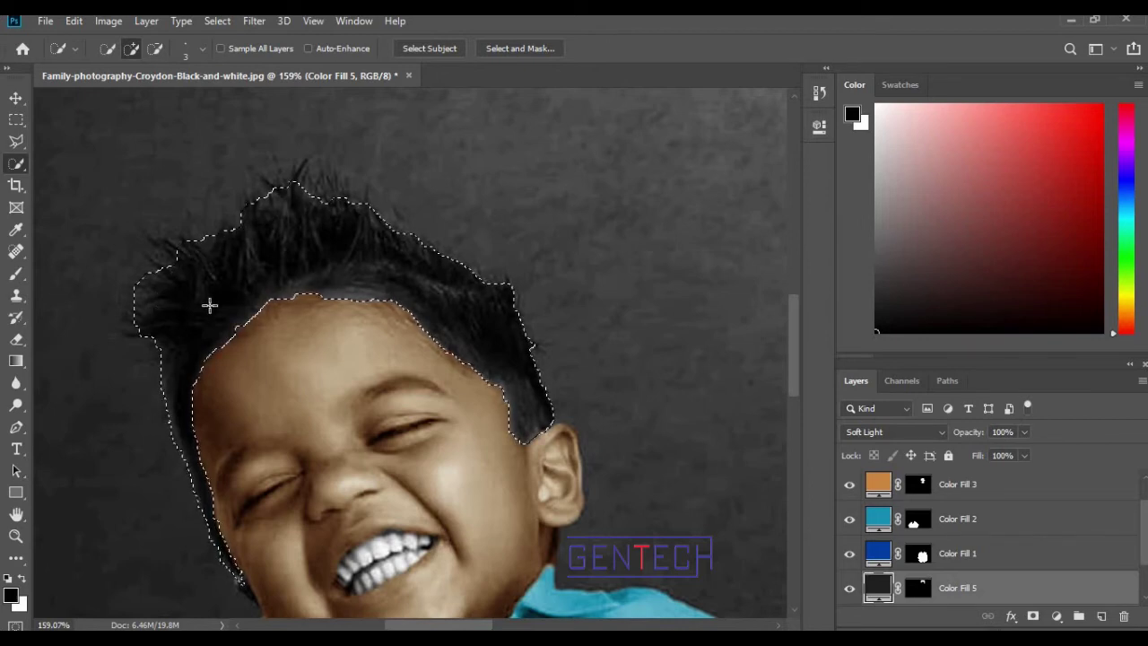
- Add a Solid Color fill layer over the selected hair
{"action": "scroll", "coordinate": [359, 413], "scroll_direction": "down", "scroll_amount": 3}
{"action": "scroll", "coordinate": [358, 413], "scroll_direction": "down", "scroll_amount": 2}
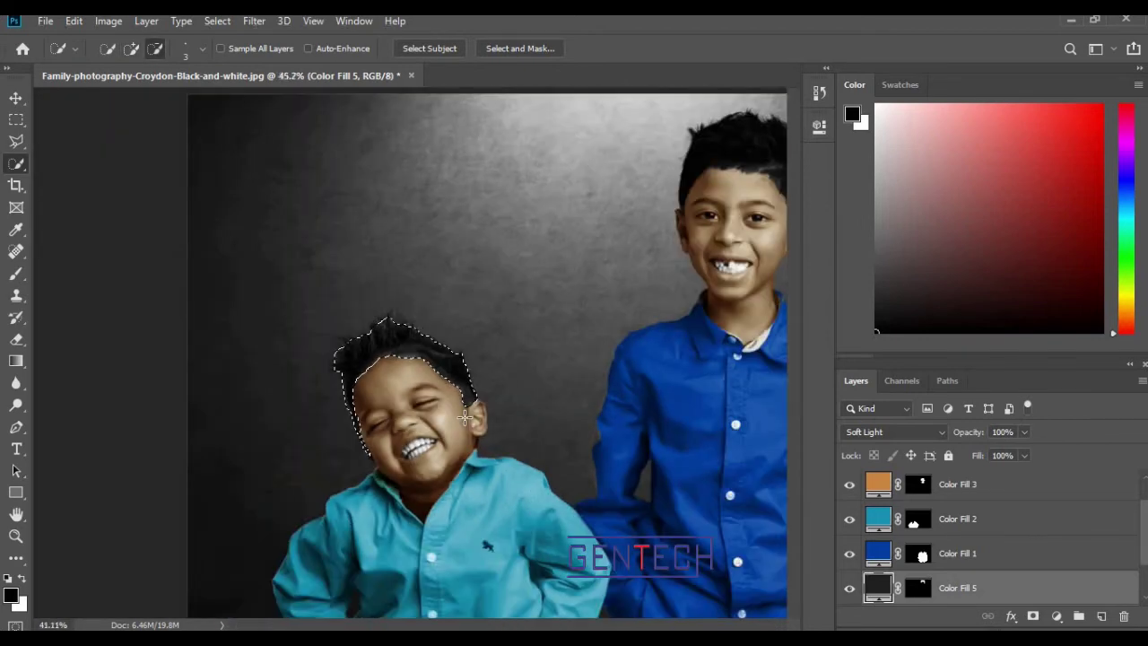
{"action": "scroll", "coordinate": [369, 410], "scroll_direction": "down", "scroll_amount": 1}
{"action": "scroll", "coordinate": [231, 332], "scroll_direction": "up", "scroll_amount": 2}
{"action": "scroll", "coordinate": [224, 323], "scroll_direction": "up", "scroll_amount": 2}
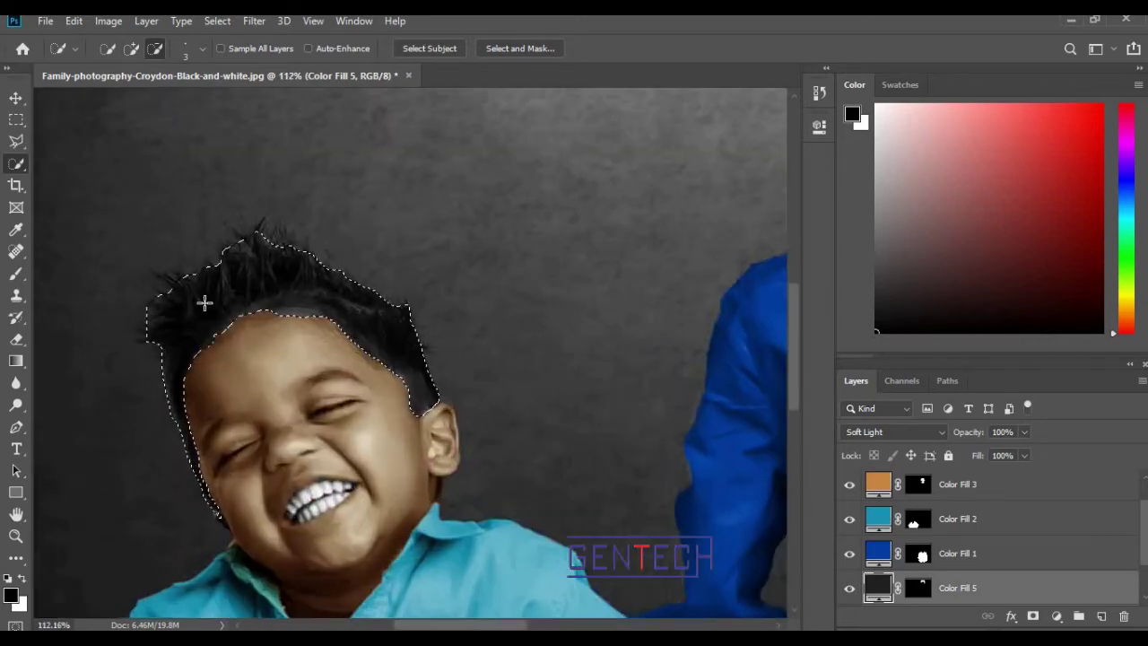
{"action": "scroll", "coordinate": [210, 307], "scroll_direction": "up", "scroll_amount": 2}
{"action": "scroll", "coordinate": [186, 296], "scroll_direction": "up", "scroll_amount": 1}
{"action": "scroll", "coordinate": [179, 295], "scroll_direction": "up", "scroll_amount": 1}
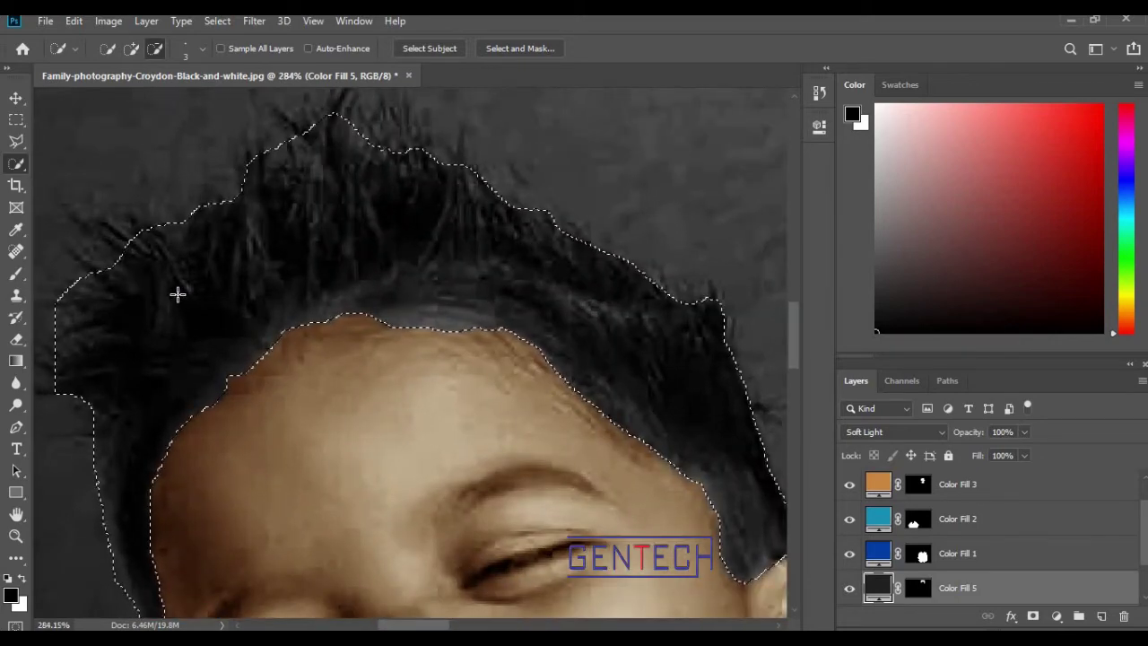
{"action": "scroll", "coordinate": [156, 300], "scroll_direction": "up", "scroll_amount": 1}
{"action": "scroll", "coordinate": [144, 300], "scroll_direction": "down", "scroll_amount": 1}
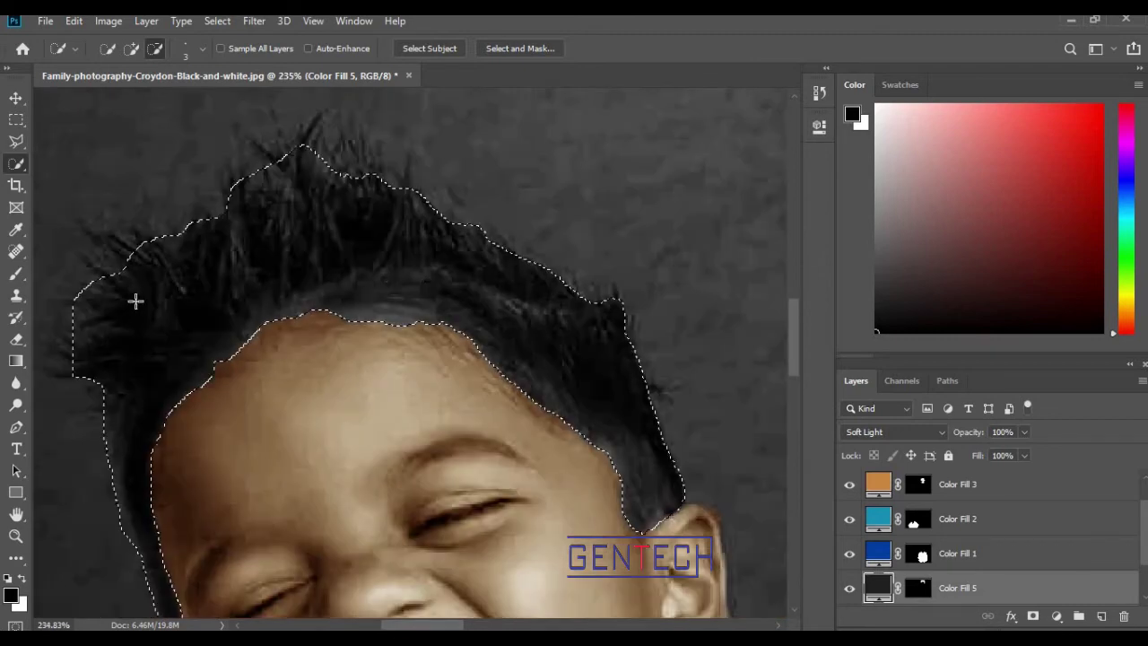
{"action": "scroll", "coordinate": [134, 301], "scroll_direction": "up", "scroll_amount": 1}
{"action": "scroll", "coordinate": [130, 301], "scroll_direction": "up", "scroll_amount": 1}
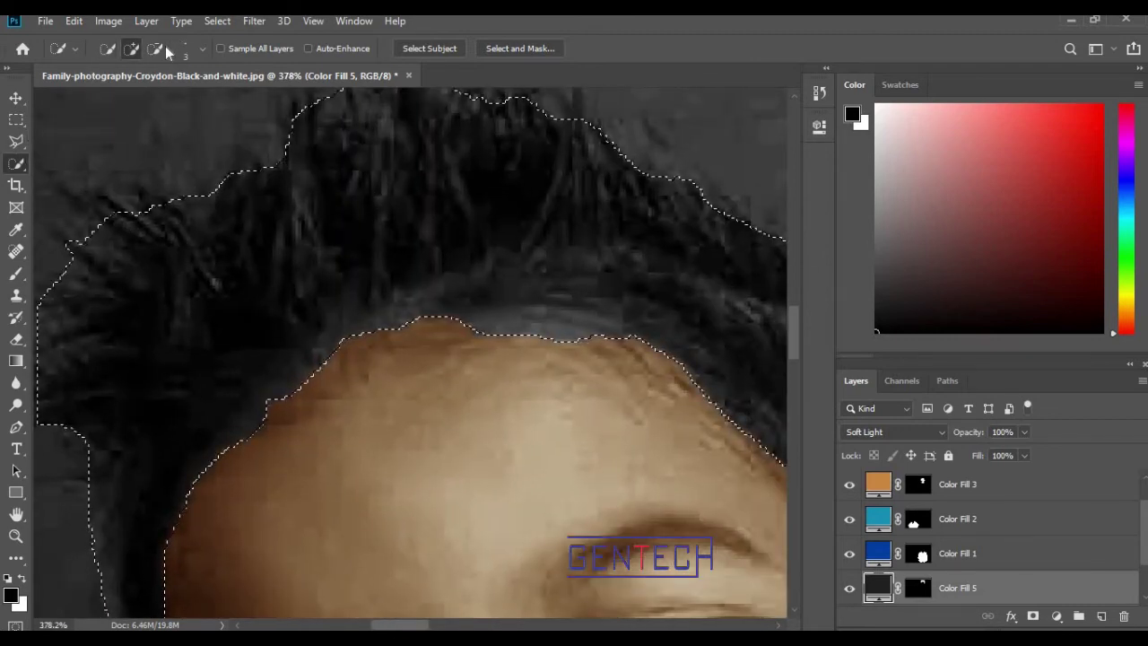
{"action": "scroll", "coordinate": [476, 297], "scroll_direction": "down", "scroll_amount": 2}
{"action": "scroll", "coordinate": [476, 296], "scroll_direction": "down", "scroll_amount": 1}
{"action": "scroll", "coordinate": [583, 377], "scroll_direction": "down", "scroll_amount": 2}
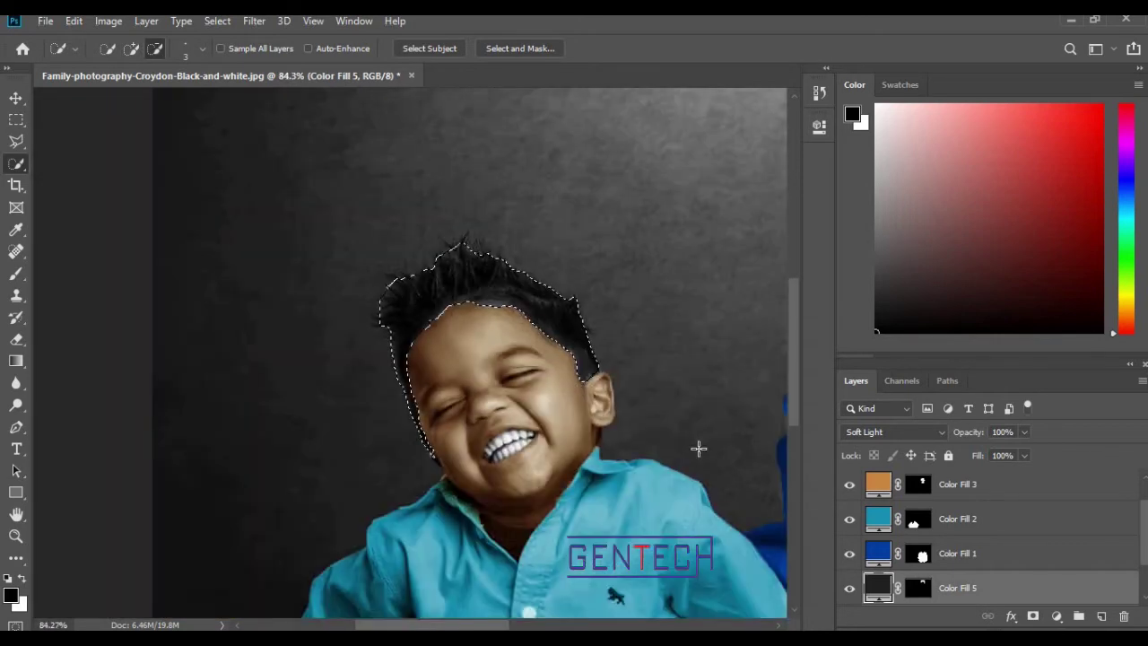
{"action": "scroll", "coordinate": [696, 448], "scroll_direction": "down", "scroll_amount": 1}
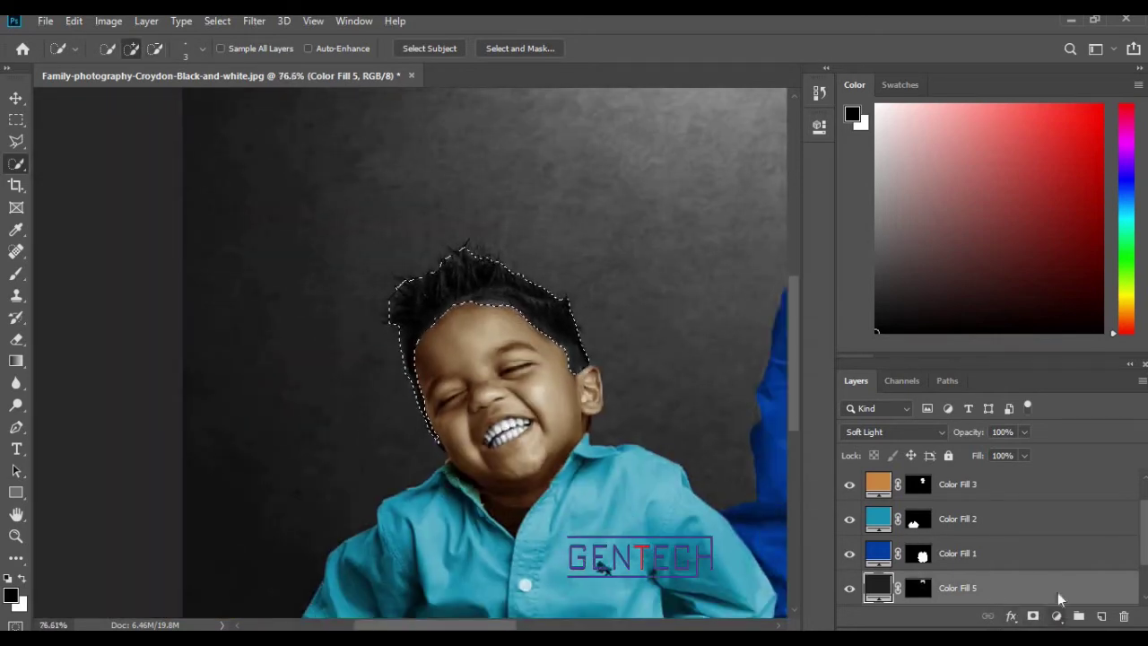
{"action": "left_click", "coordinate": [1056, 616]}
{"action": "left_click", "coordinate": [1058, 322]}
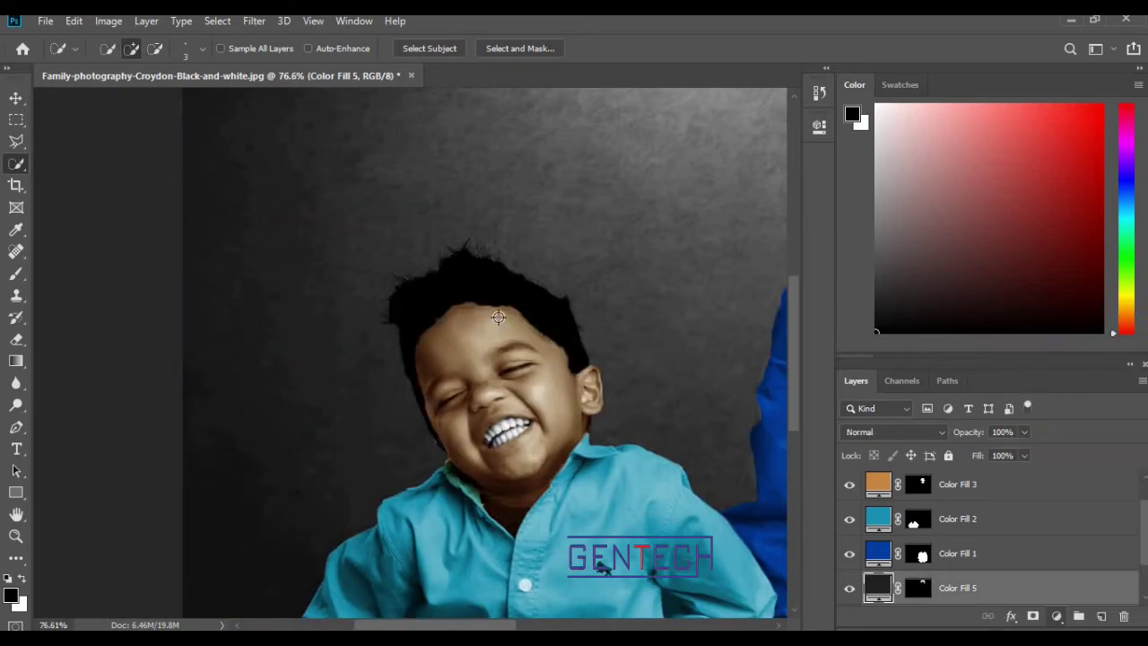
- Pick #1d1d1d for Color Fill 6 and switch its blend mode to Soft Light
{"action": "left_click_drag", "start_coordinate": [579, 367], "coordinate": [574, 371]}
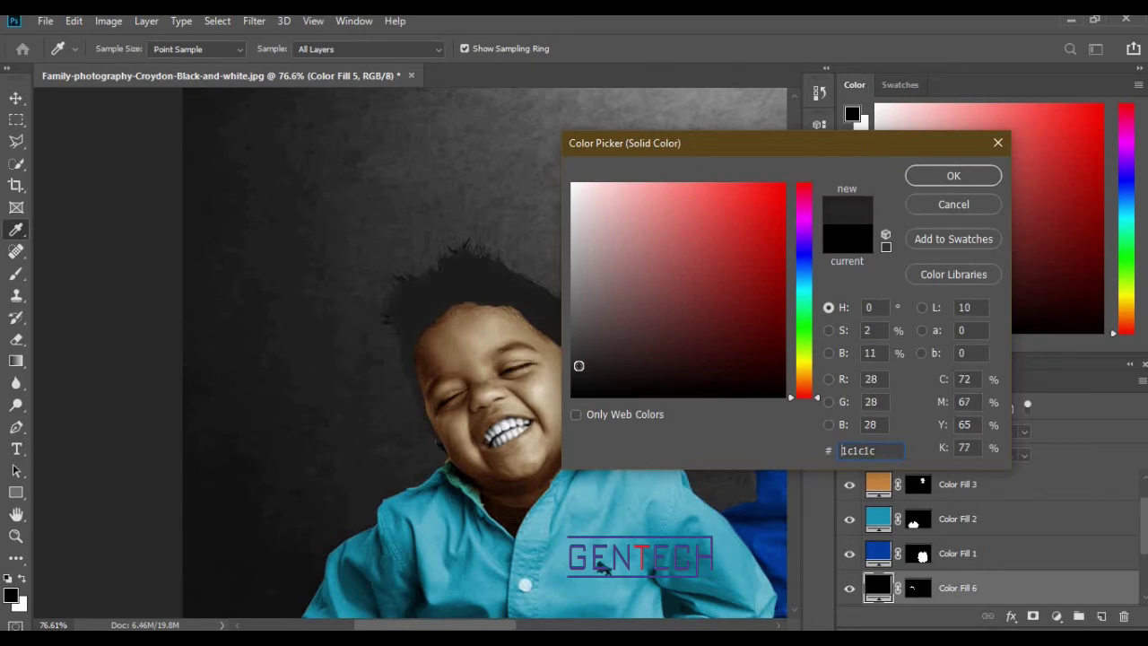
{"action": "left_click_drag", "start_coordinate": [575, 371], "coordinate": [574, 373]}
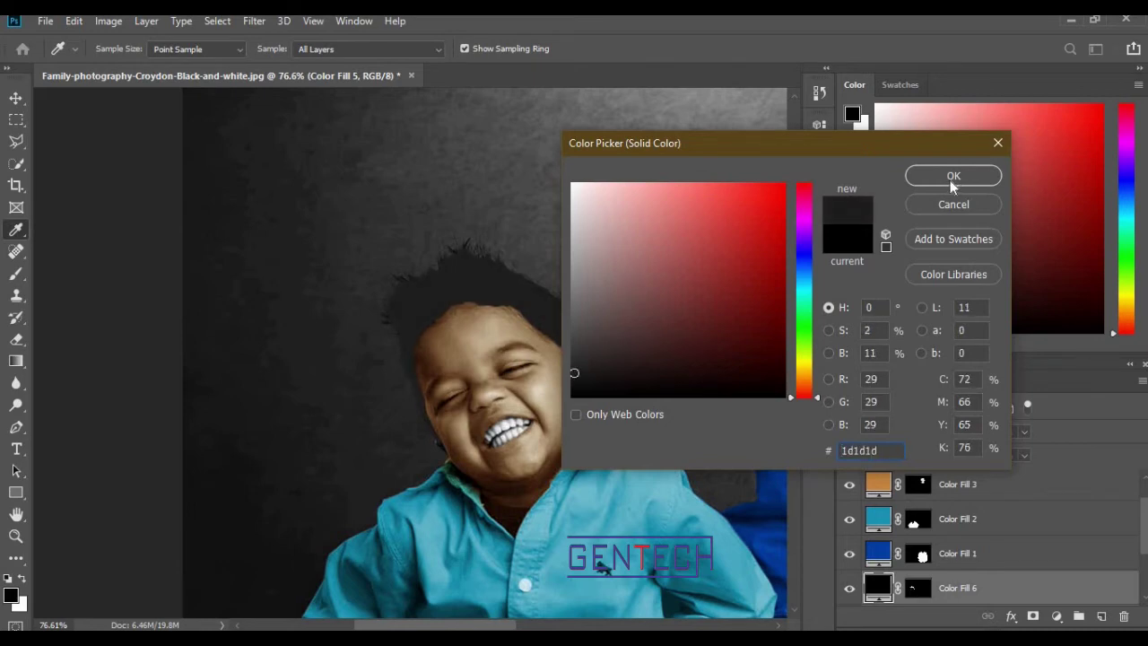
{"action": "left_click", "coordinate": [951, 177]}
{"action": "key", "text": "w"}
{"action": "left_click", "coordinate": [899, 433]}
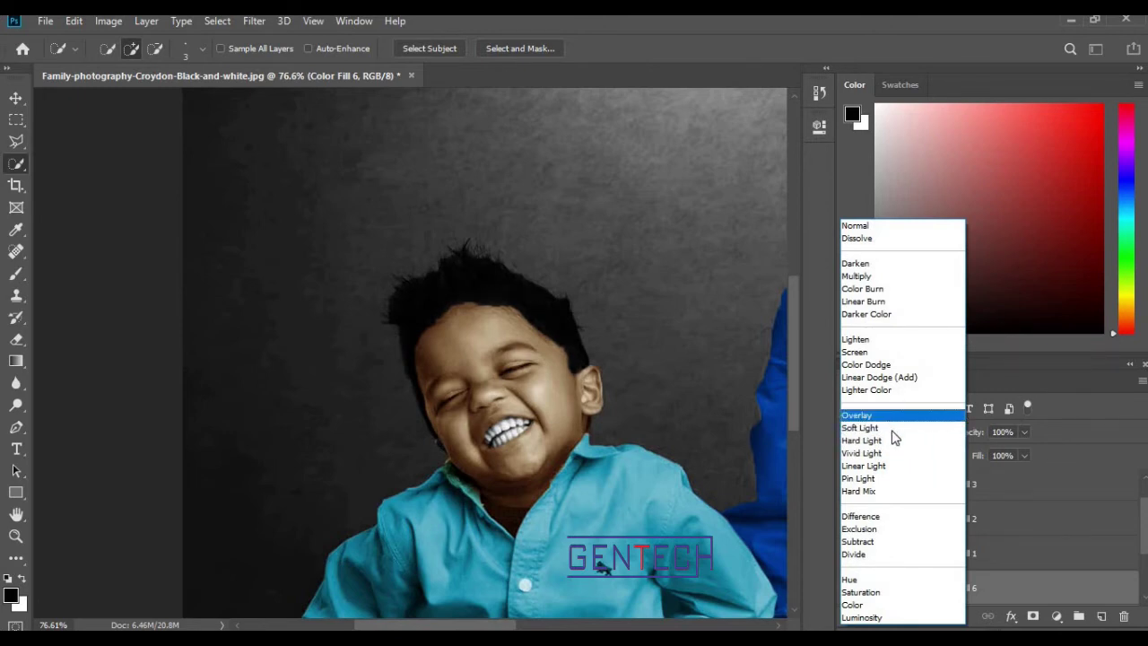
{"action": "left_click", "coordinate": [891, 428]}
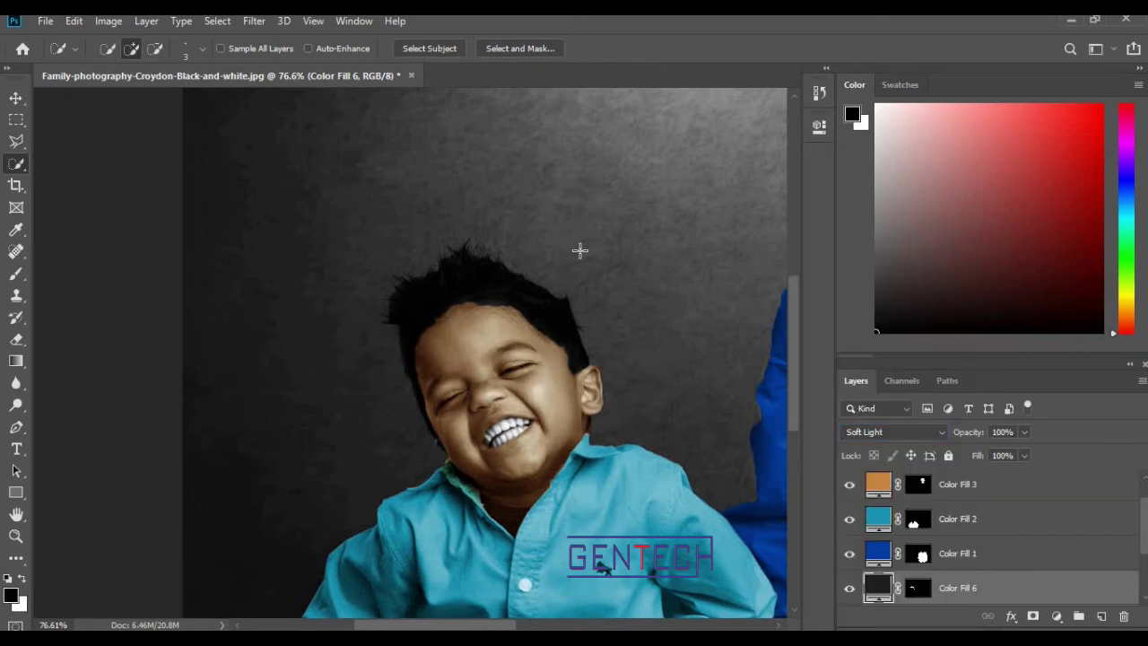
- Zoom into the older boy's eye and outline the eye white beside the iris with the Polygonal Lasso
{"action": "scroll", "coordinate": [579, 250], "scroll_direction": "down", "scroll_amount": 5}
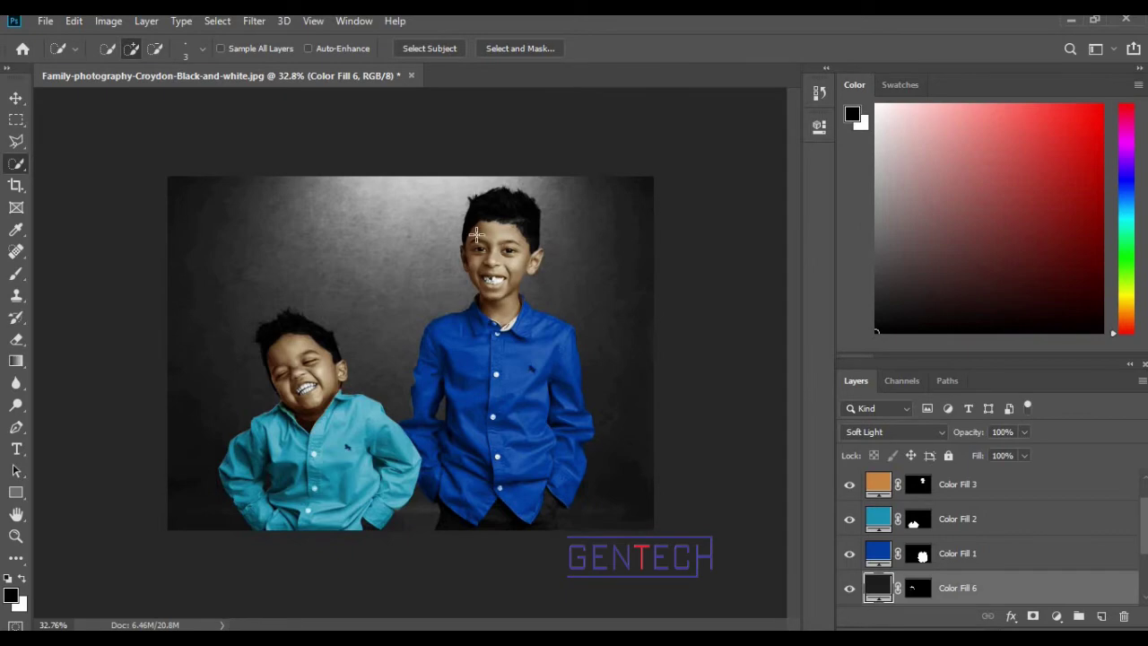
{"action": "scroll", "coordinate": [491, 287], "scroll_direction": "up", "scroll_amount": 1}
{"action": "scroll", "coordinate": [498, 269], "scroll_direction": "up", "scroll_amount": 1}
{"action": "scroll", "coordinate": [506, 242], "scroll_direction": "up", "scroll_amount": 3}
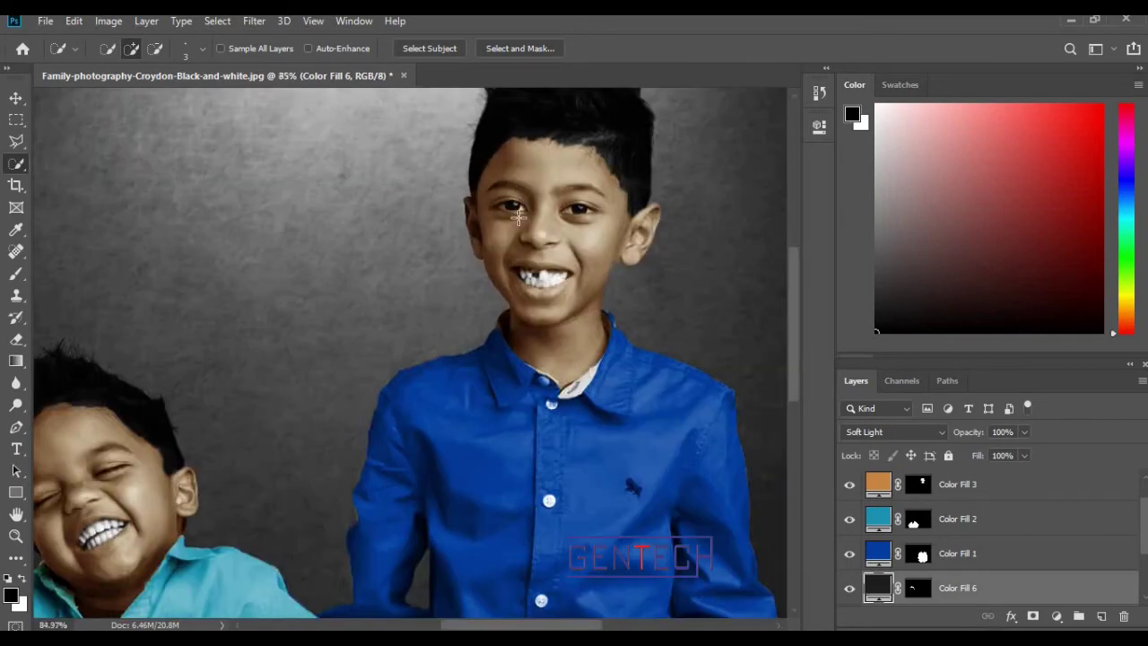
{"action": "scroll", "coordinate": [518, 220], "scroll_direction": "up", "scroll_amount": 3}
{"action": "scroll", "coordinate": [518, 220], "scroll_direction": "up", "scroll_amount": 2}
{"action": "scroll", "coordinate": [525, 215], "scroll_direction": "up", "scroll_amount": 2}
{"action": "scroll", "coordinate": [533, 208], "scroll_direction": "up", "scroll_amount": 1}
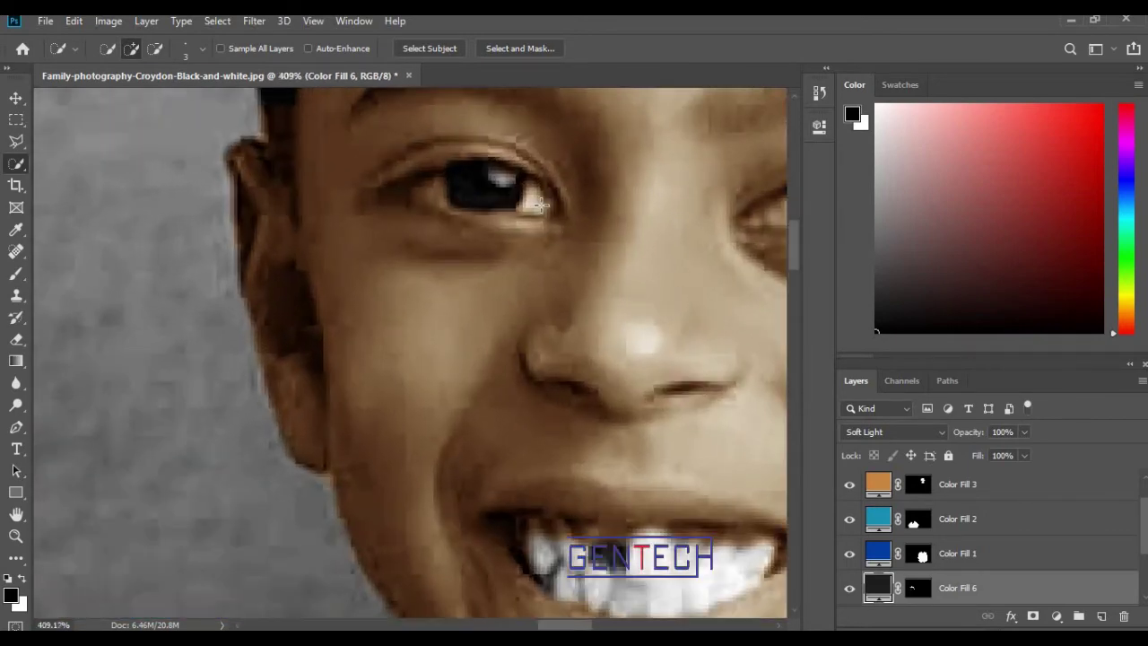
{"action": "scroll", "coordinate": [540, 205], "scroll_direction": "up", "scroll_amount": 2}
{"action": "scroll", "coordinate": [541, 204], "scroll_direction": "up", "scroll_amount": 1}
{"action": "scroll", "coordinate": [540, 205], "scroll_direction": "up", "scroll_amount": 2}
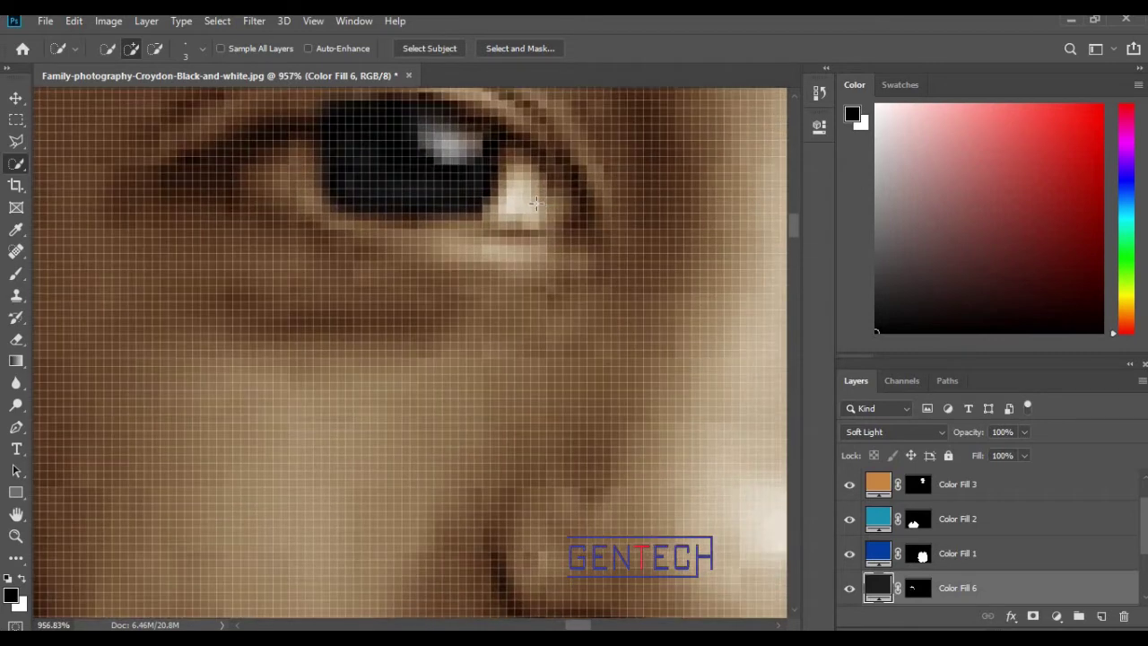
{"action": "left_click", "coordinate": [15, 142]}
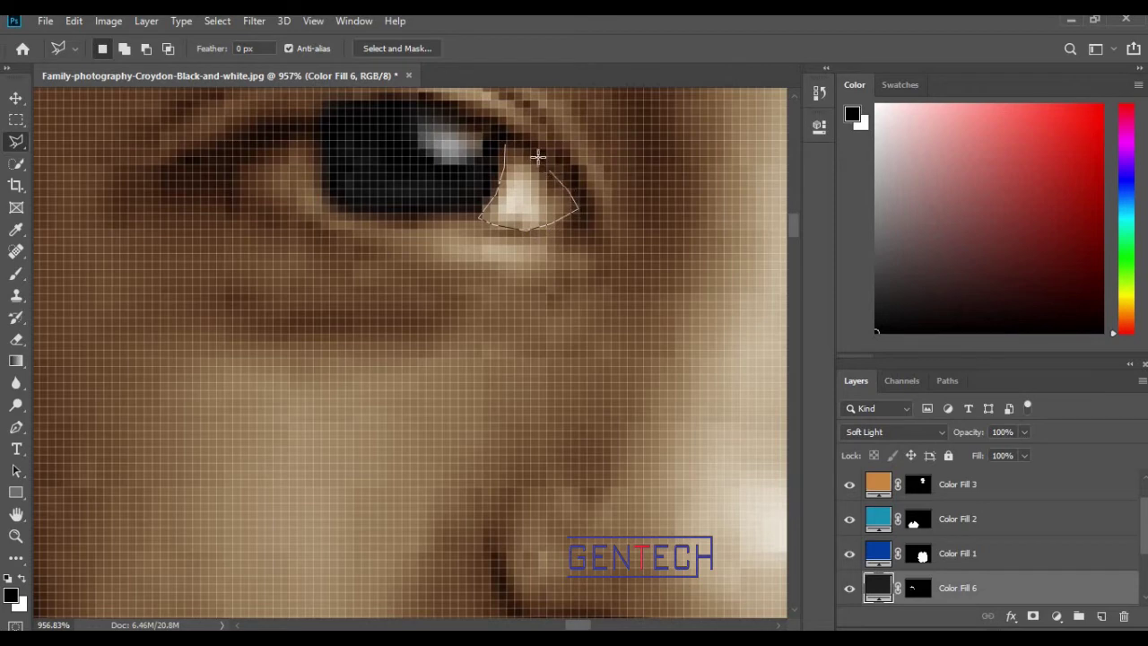
{"action": "left_click", "coordinate": [516, 146]}
{"action": "left_click", "coordinate": [506, 143]}
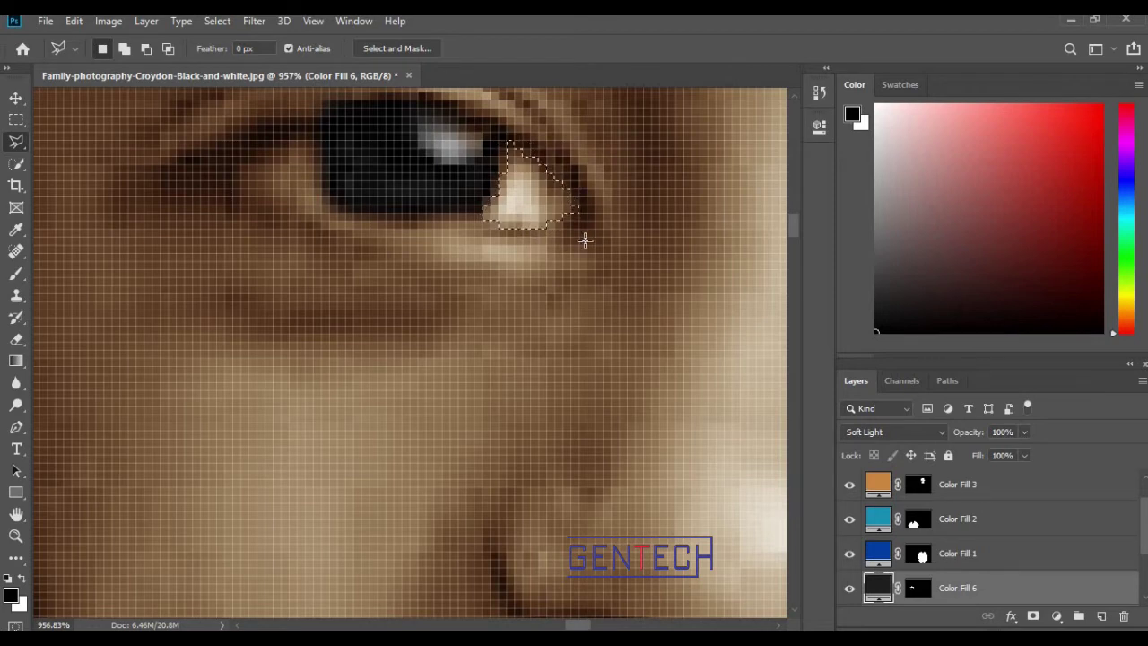
- Add a Solid Color fill layer for the eye white and pick white #ffffff
{"action": "left_click", "coordinate": [1056, 617]}
{"action": "left_click", "coordinate": [1044, 320]}
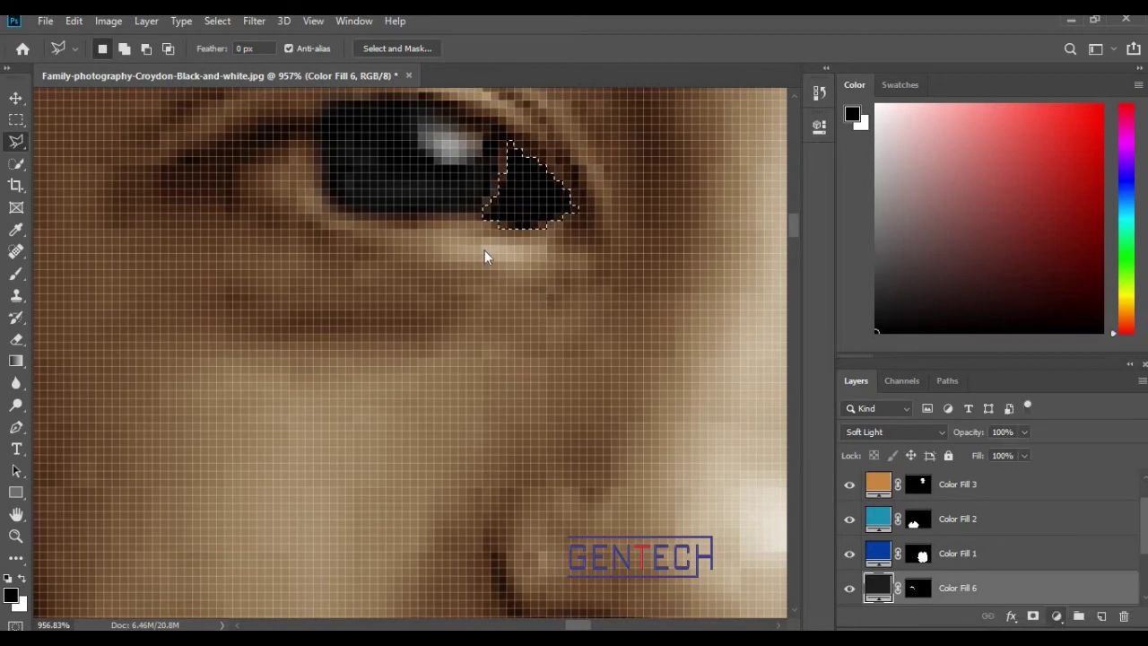
{"action": "left_click_drag", "start_coordinate": [583, 203], "coordinate": [570, 182]}
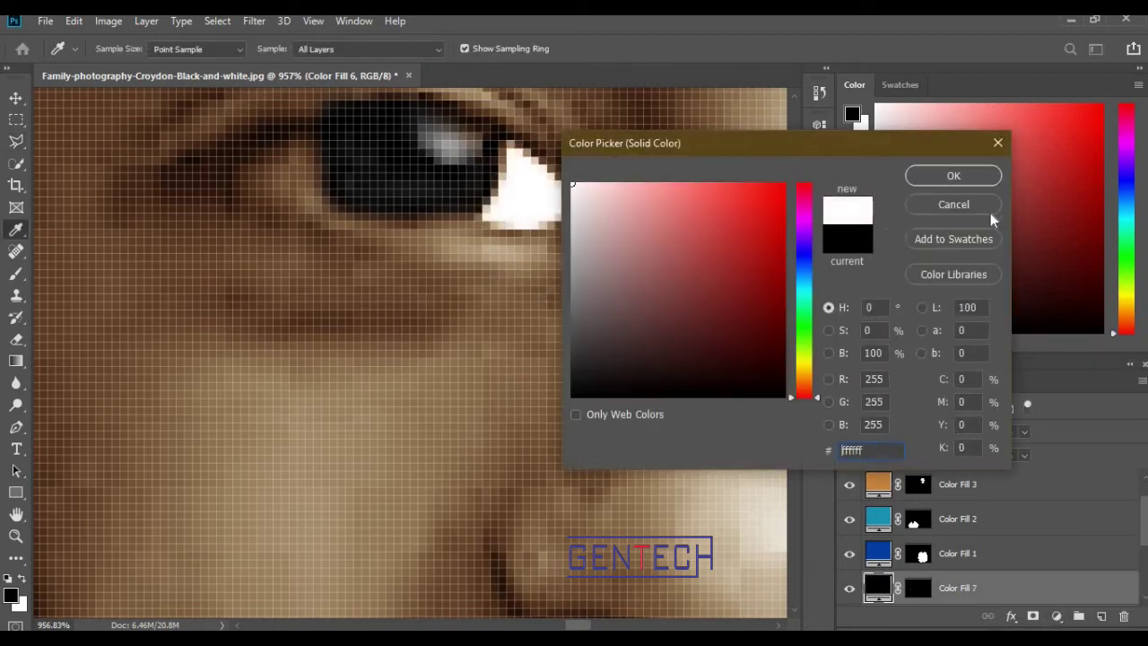
- Confirm the white fill and blend it in Soft Light
{"action": "left_click", "coordinate": [965, 176]}
{"action": "left_click", "coordinate": [926, 429]}
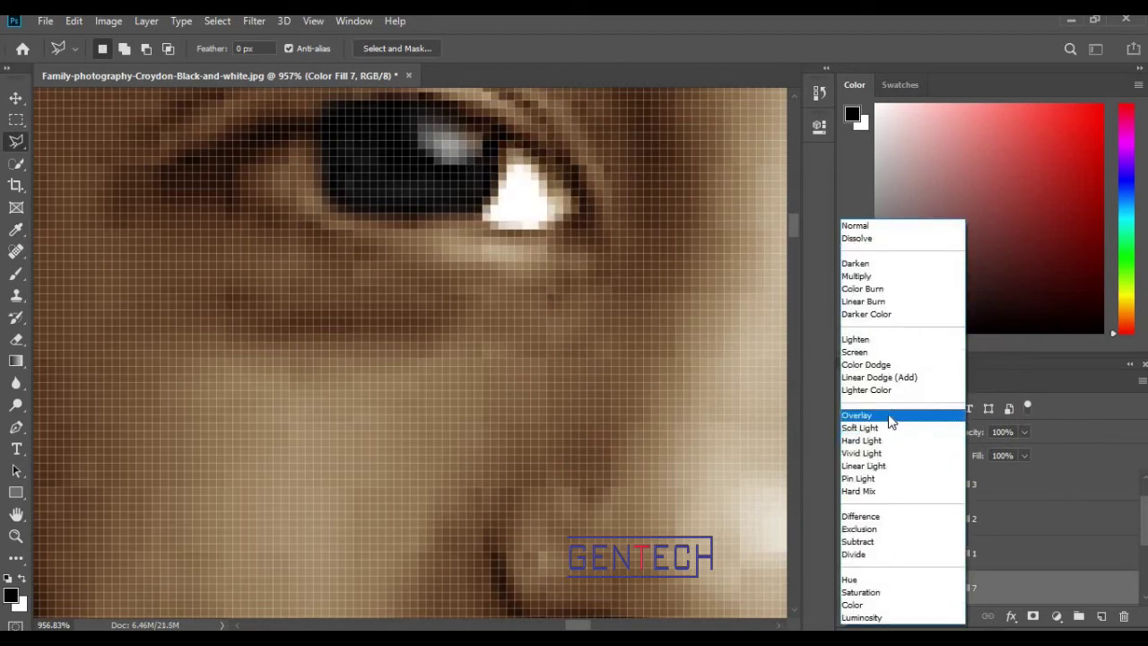
{"action": "left_click", "coordinate": [789, 400]}
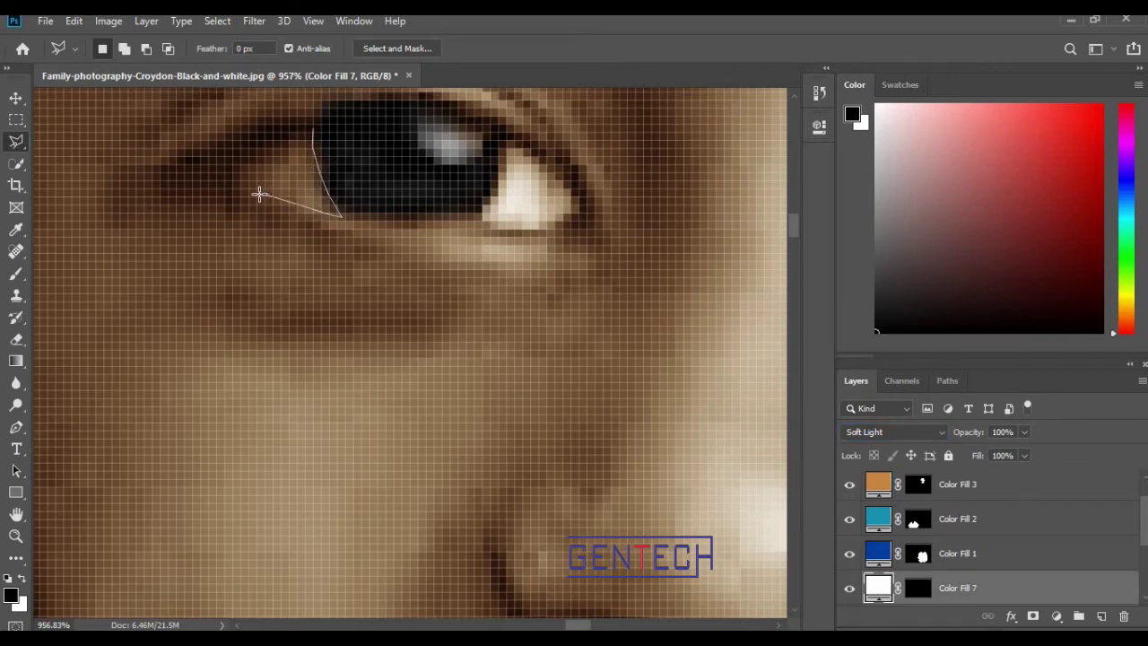
- Select the other eye white and give it a white Solid Color fill in Soft Light
{"action": "left_click", "coordinate": [315, 131]}
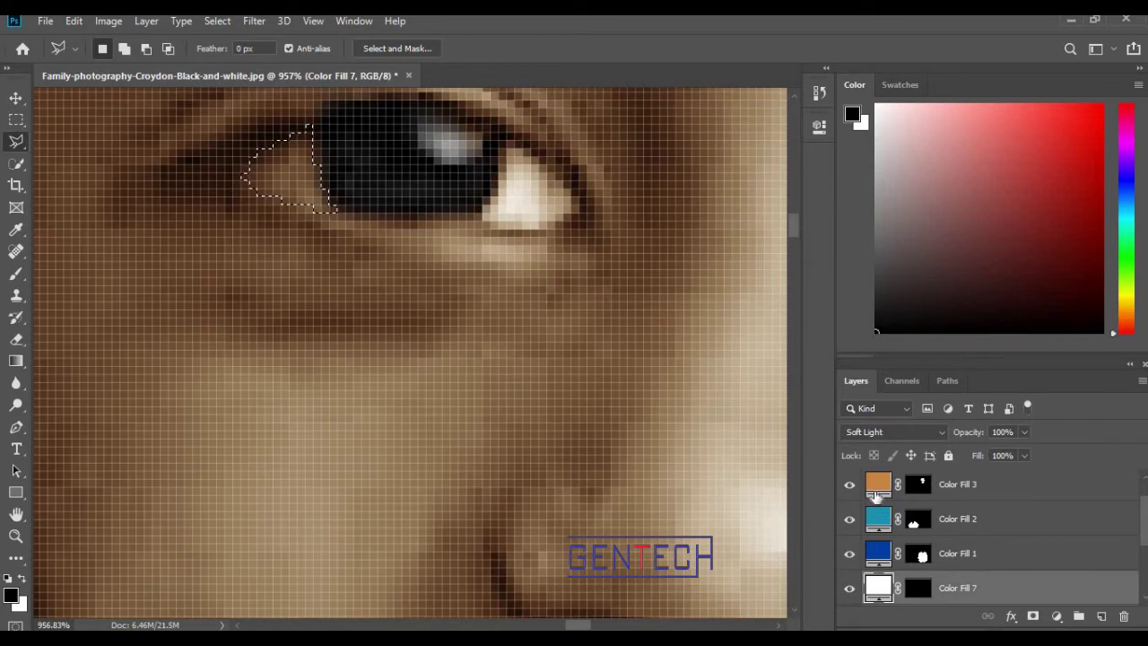
{"action": "left_click", "coordinate": [1057, 616]}
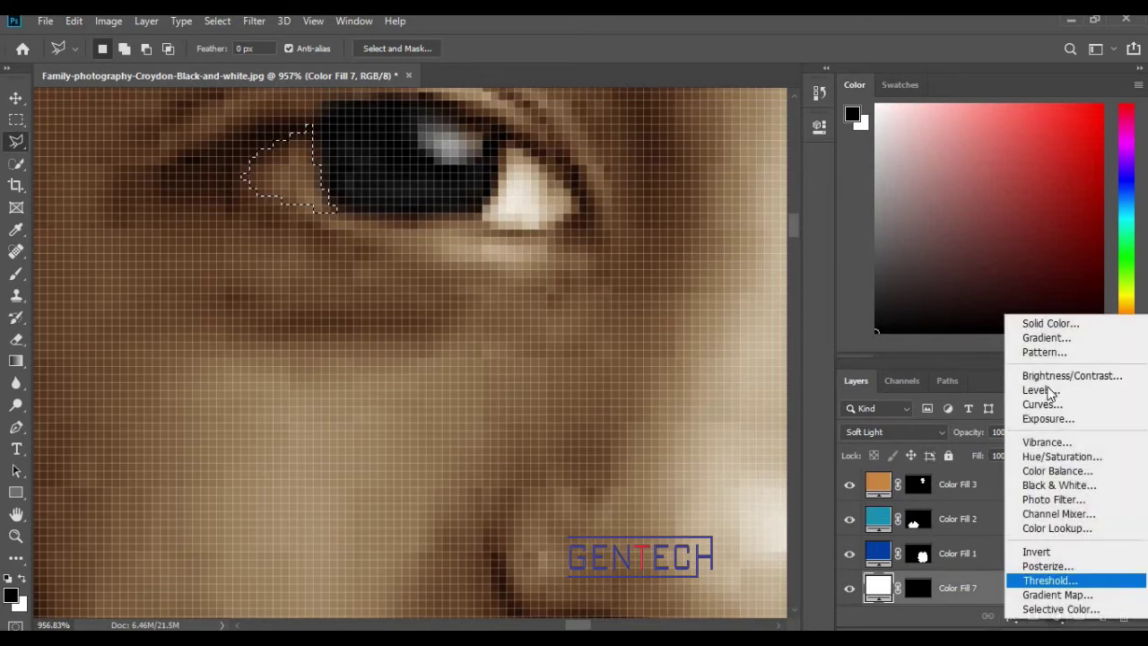
{"action": "left_click", "coordinate": [1049, 325]}
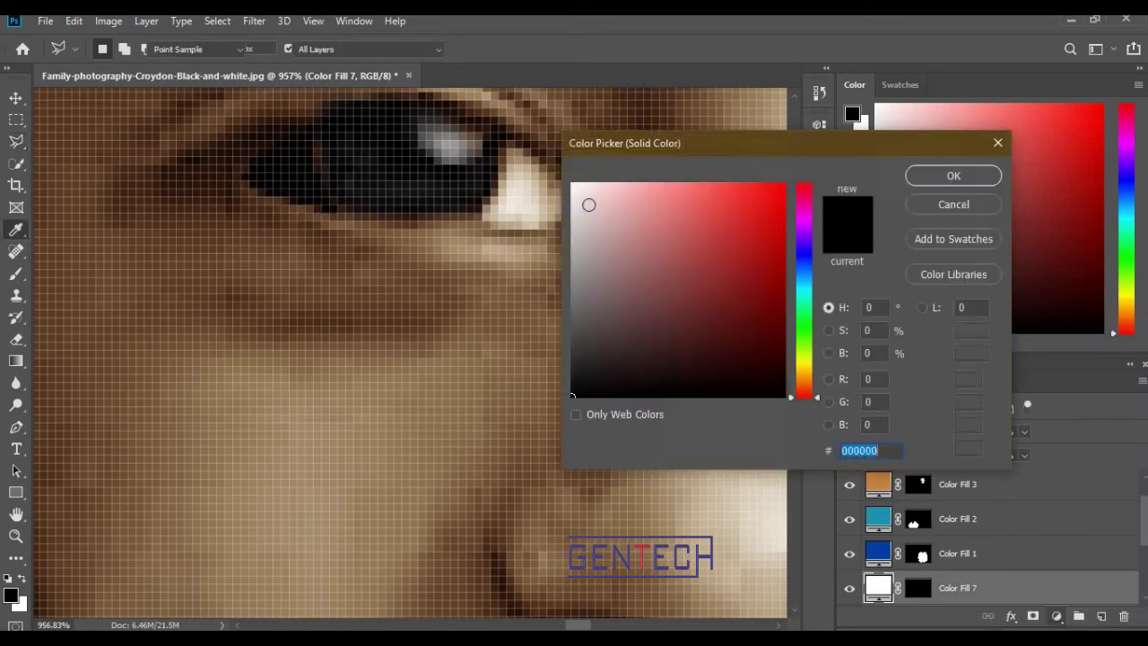
{"action": "left_click", "coordinate": [570, 174]}
{"action": "left_click", "coordinate": [942, 176]}
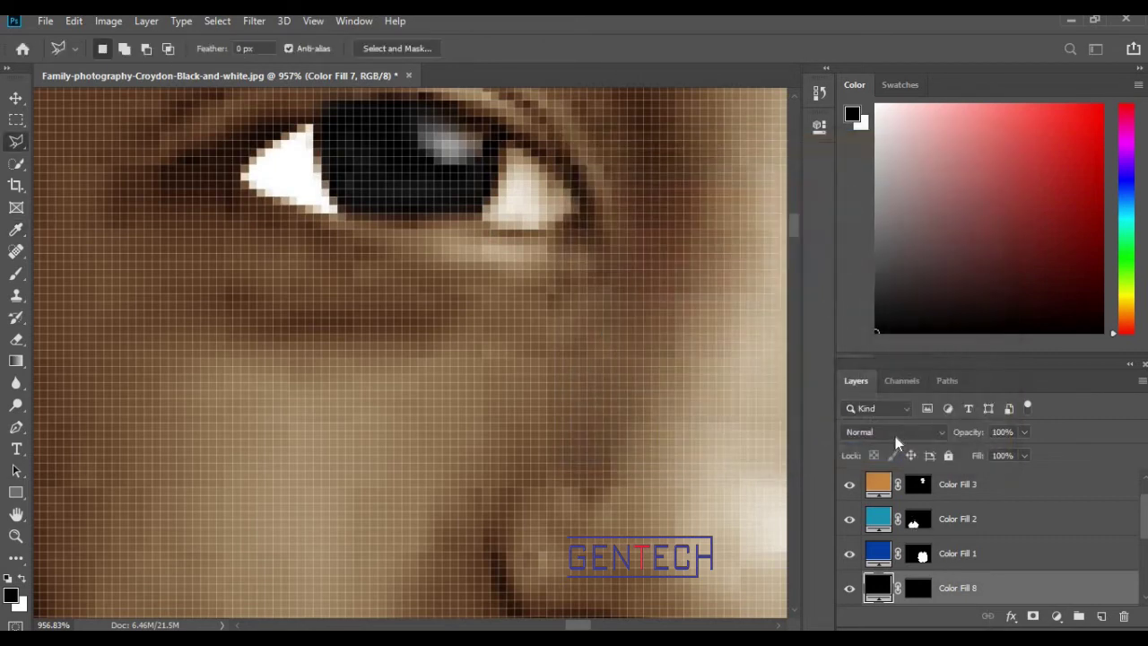
{"action": "left_click", "coordinate": [903, 432]}
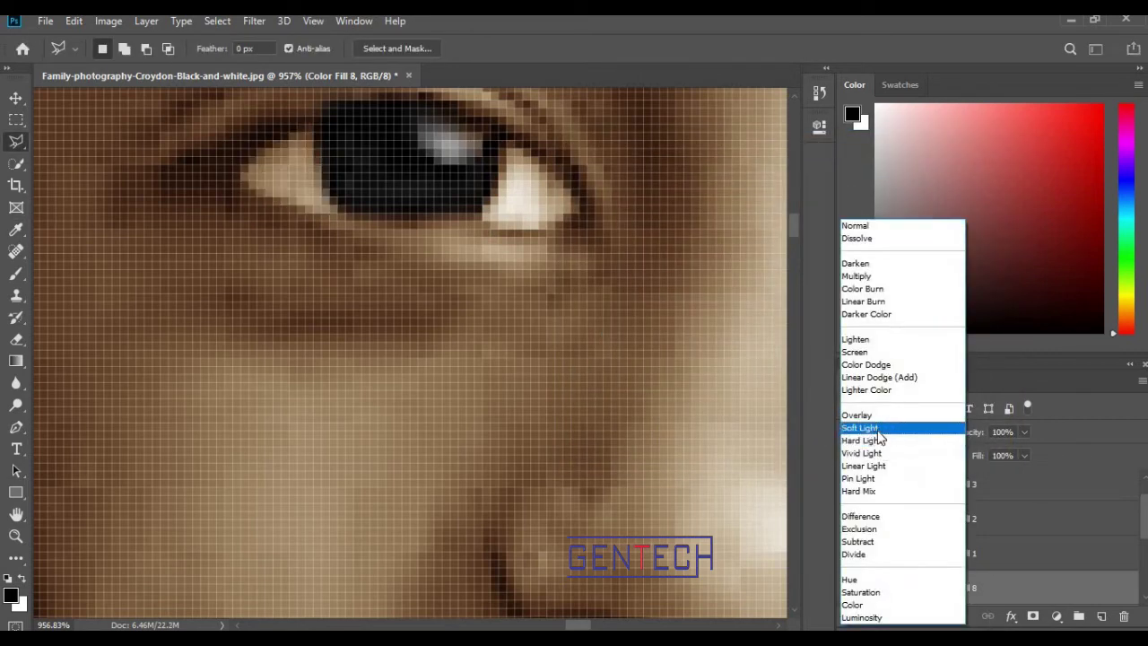
{"action": "left_click", "coordinate": [881, 428]}
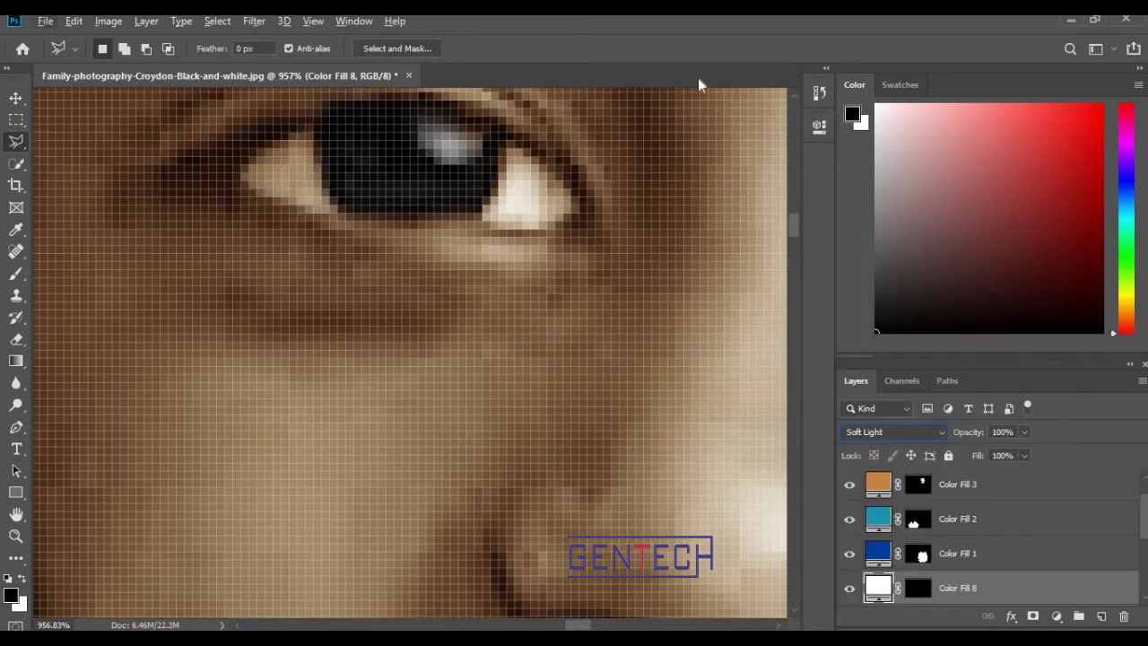
- Outline the eye white at the iris's left corner with the Polygonal Lasso
{"action": "scroll", "coordinate": [563, 358], "scroll_direction": "down", "scroll_amount": 3}
{"action": "scroll", "coordinate": [592, 367], "scroll_direction": "down", "scroll_amount": 2}
{"action": "scroll", "coordinate": [699, 386], "scroll_direction": "down", "scroll_amount": 2}
{"action": "scroll", "coordinate": [721, 381], "scroll_direction": "down", "scroll_amount": 1}
{"action": "scroll", "coordinate": [754, 367], "scroll_direction": "up", "scroll_amount": 2}
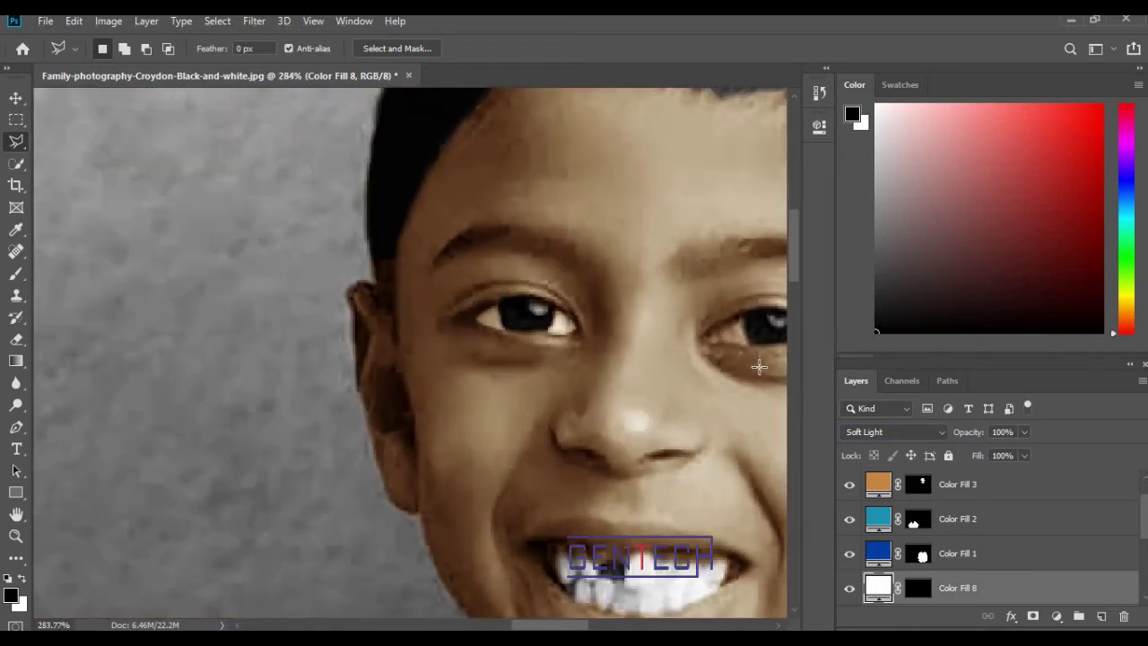
{"action": "scroll", "coordinate": [753, 367], "scroll_direction": "up", "scroll_amount": 2}
{"action": "scroll", "coordinate": [590, 417], "scroll_direction": "up", "scroll_amount": 1}
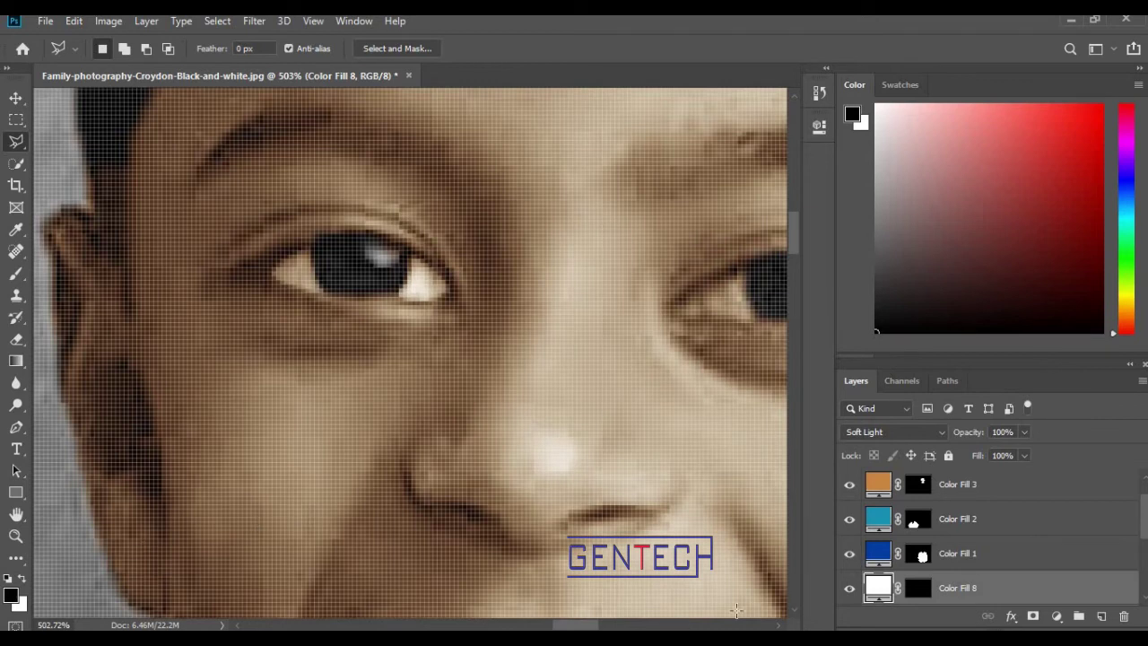
{"action": "left_click", "coordinate": [776, 626]}
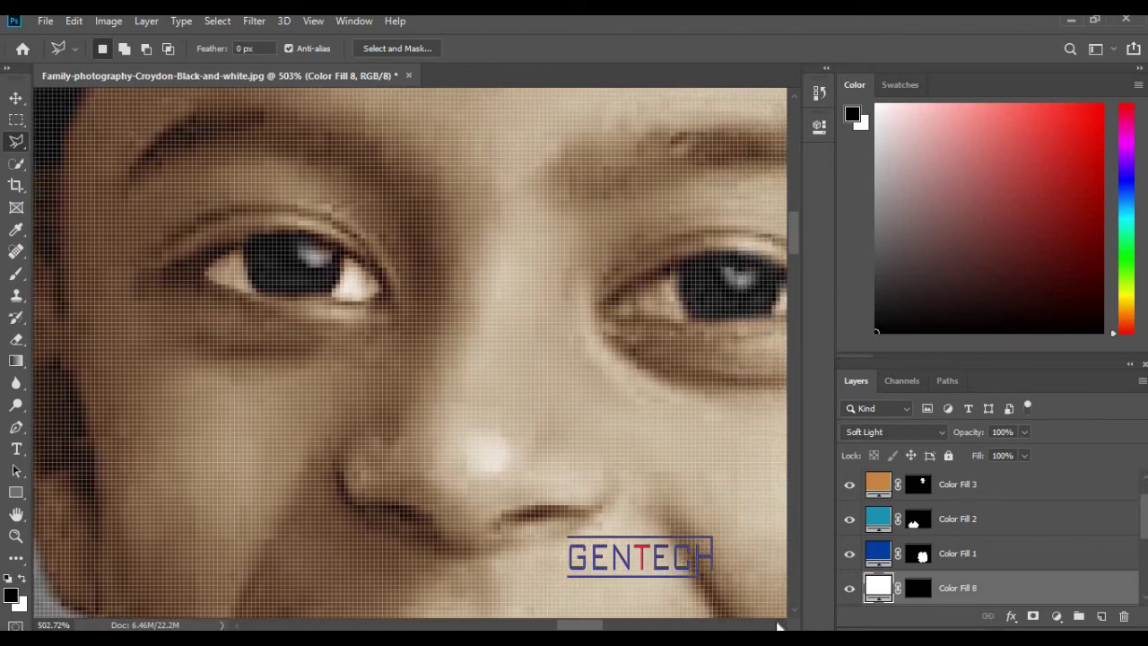
{"action": "left_click", "coordinate": [777, 626]}
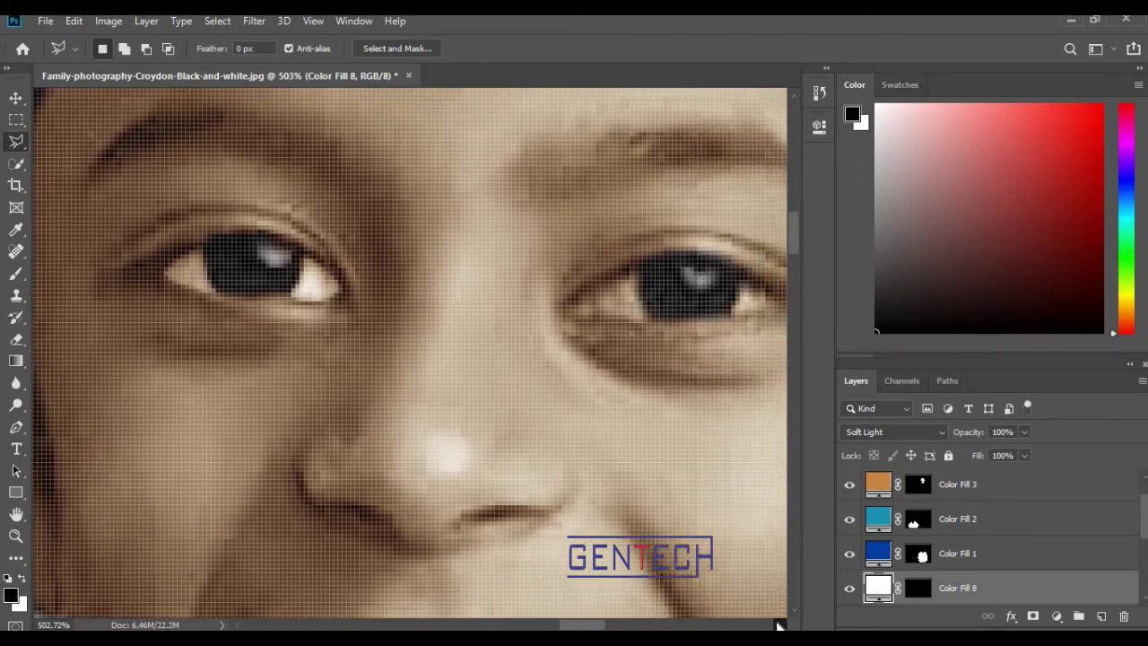
{"action": "scroll", "coordinate": [556, 267], "scroll_direction": "up", "scroll_amount": 3}
{"action": "scroll", "coordinate": [556, 267], "scroll_direction": "up", "scroll_amount": 2}
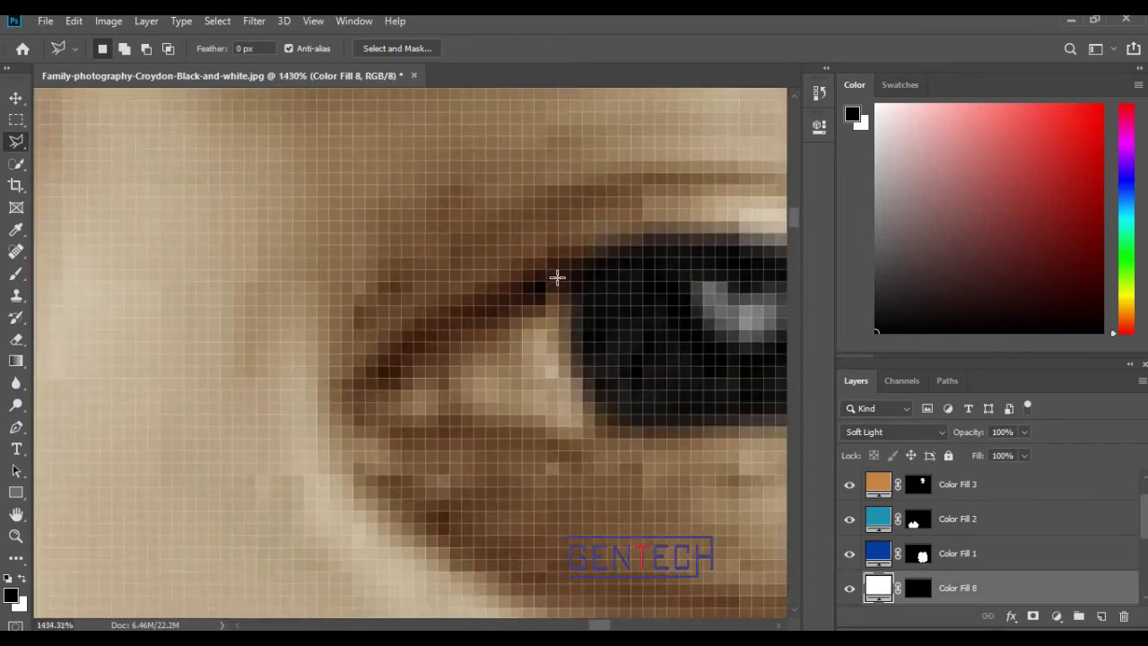
{"action": "scroll", "coordinate": [558, 273], "scroll_direction": "up", "scroll_amount": 1}
{"action": "left_click", "coordinate": [373, 405]}
{"action": "left_click", "coordinate": [518, 312]}
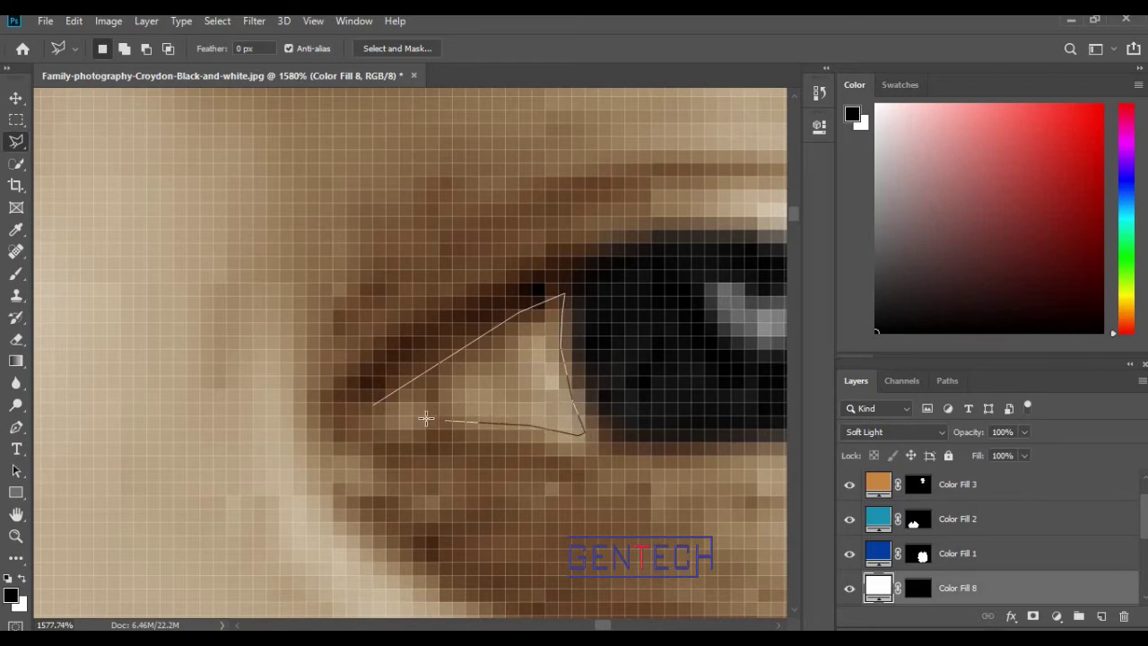
{"action": "left_click", "coordinate": [372, 406]}
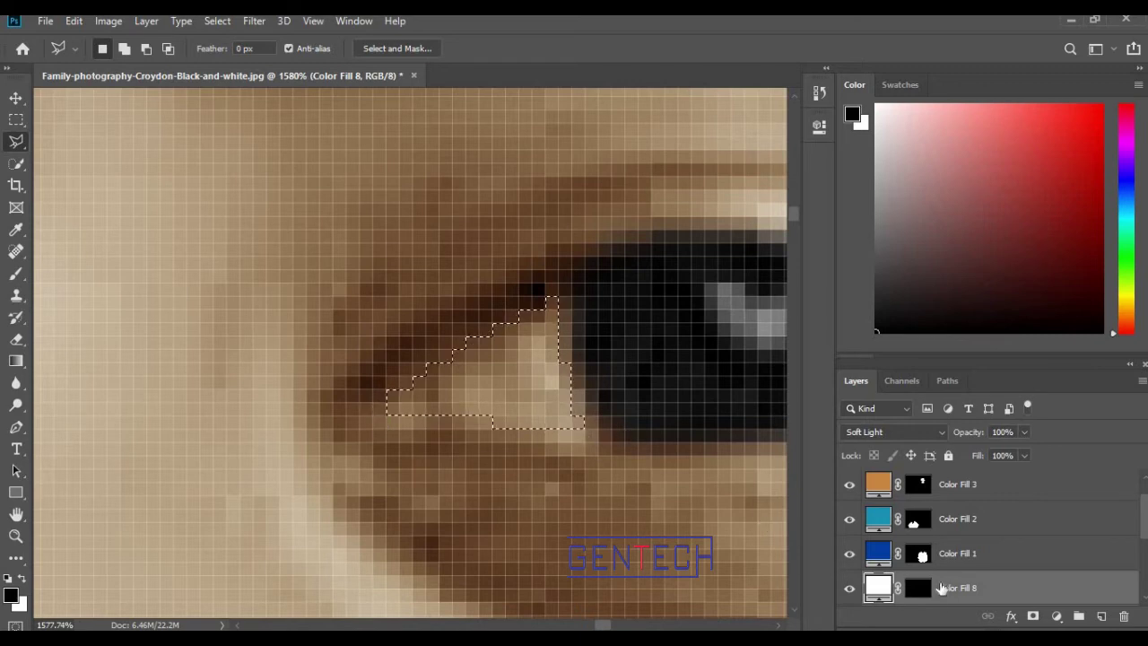
{"action": "left_click", "coordinate": [1056, 616]}
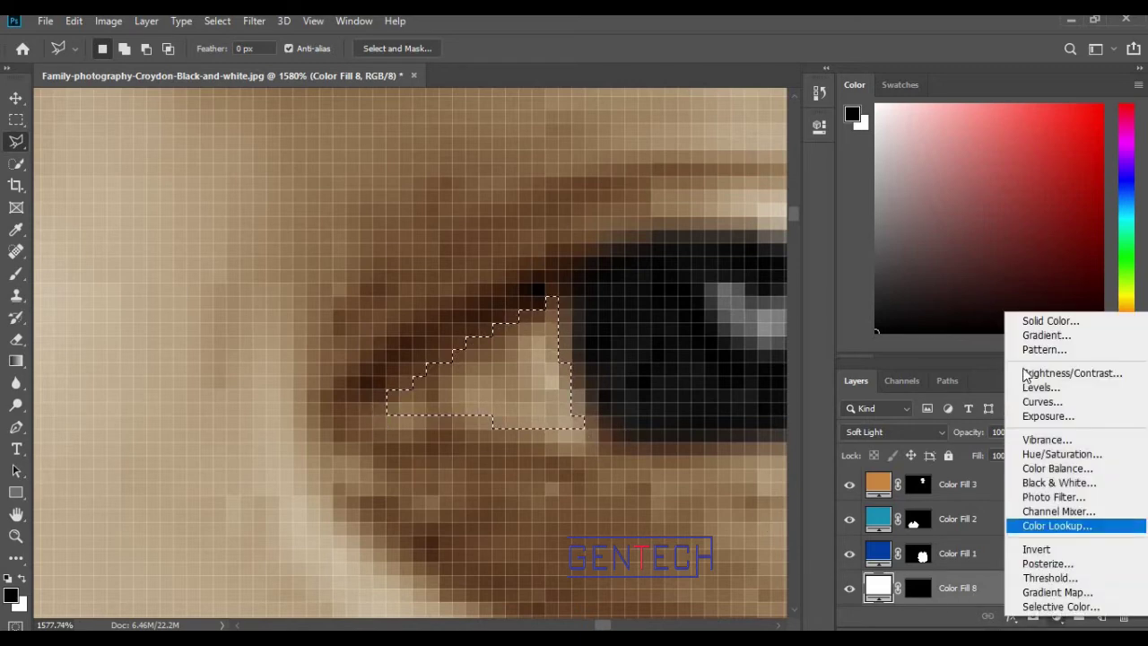
- Fill the left-corner eye-white selection with white, blended in Soft Light
{"action": "left_click", "coordinate": [1047, 320]}
{"action": "left_click_drag", "start_coordinate": [620, 193], "coordinate": [550, 180]}
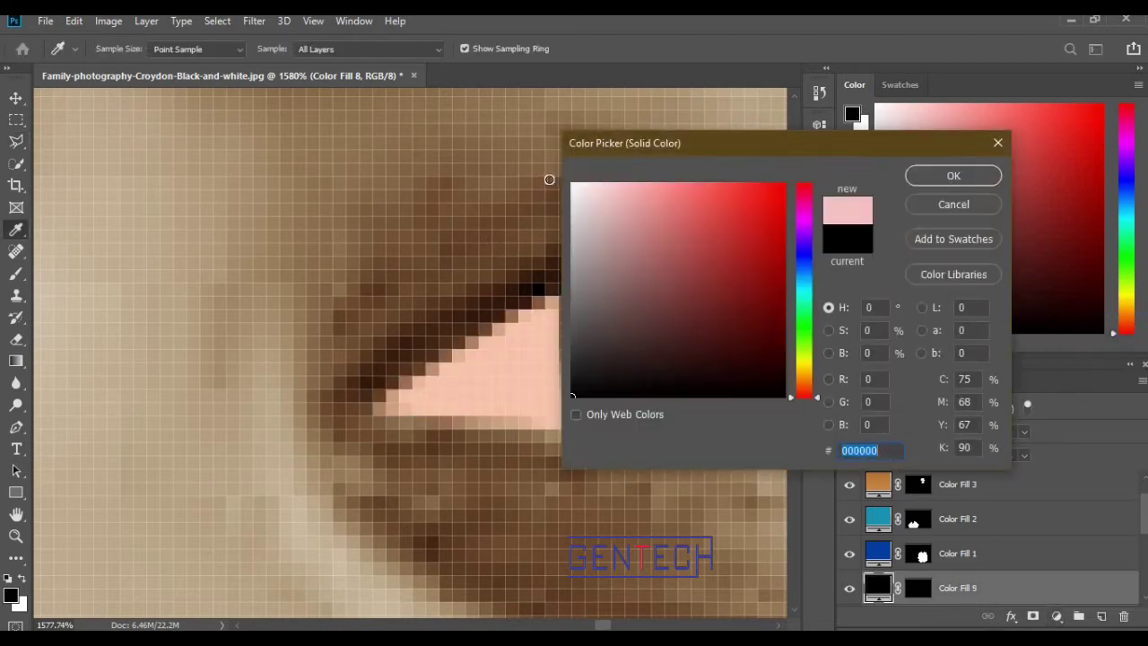
{"action": "key", "text": "Return"}
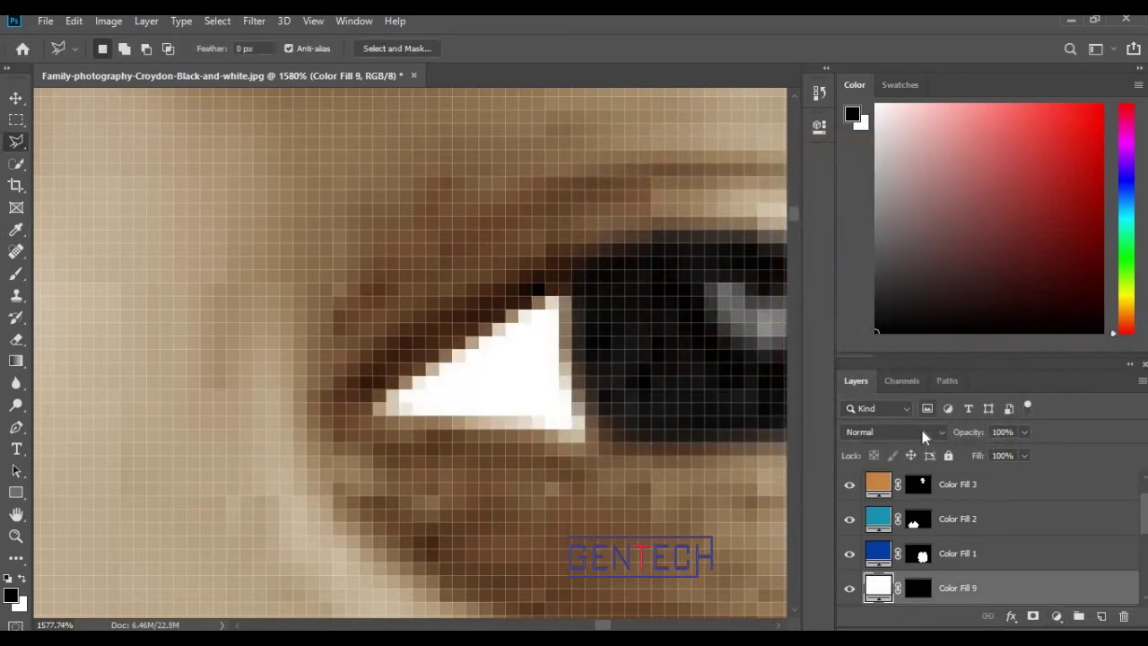
{"action": "left_click", "coordinate": [921, 430]}
{"action": "left_click", "coordinate": [870, 428]}
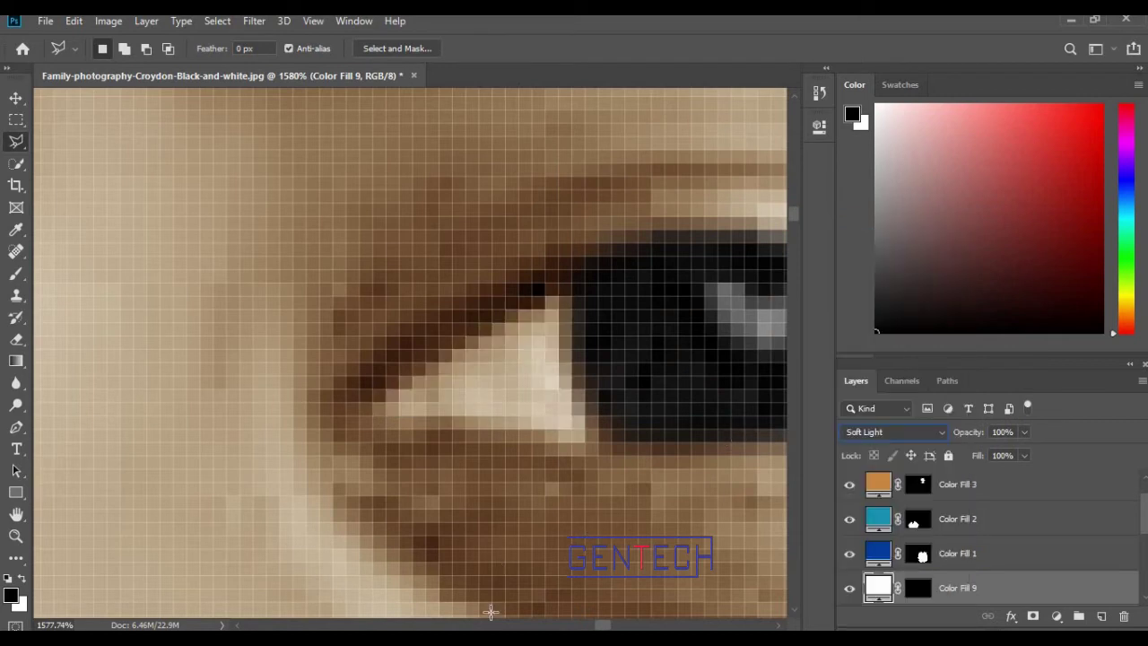
- Outline the eye white's right corner with the Polygonal Lasso
{"action": "scroll", "coordinate": [778, 625], "scroll_direction": "right", "scroll_amount": 2}
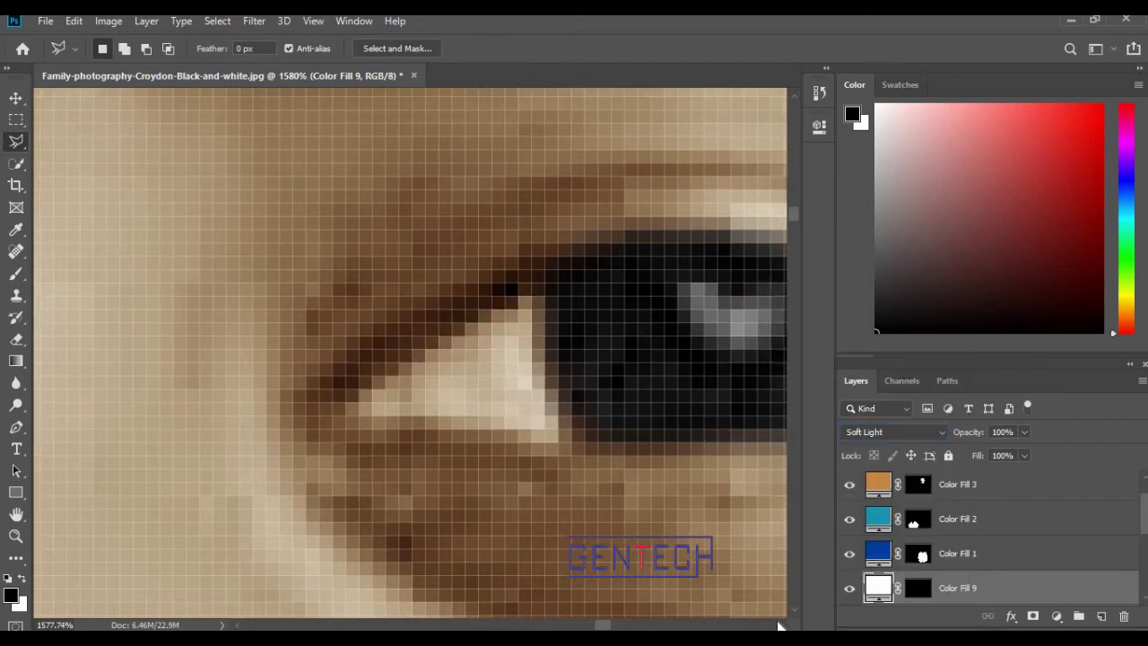
{"action": "scroll", "coordinate": [778, 624], "scroll_direction": "right", "scroll_amount": 1}
{"action": "scroll", "coordinate": [778, 625], "scroll_direction": "right", "scroll_amount": 2}
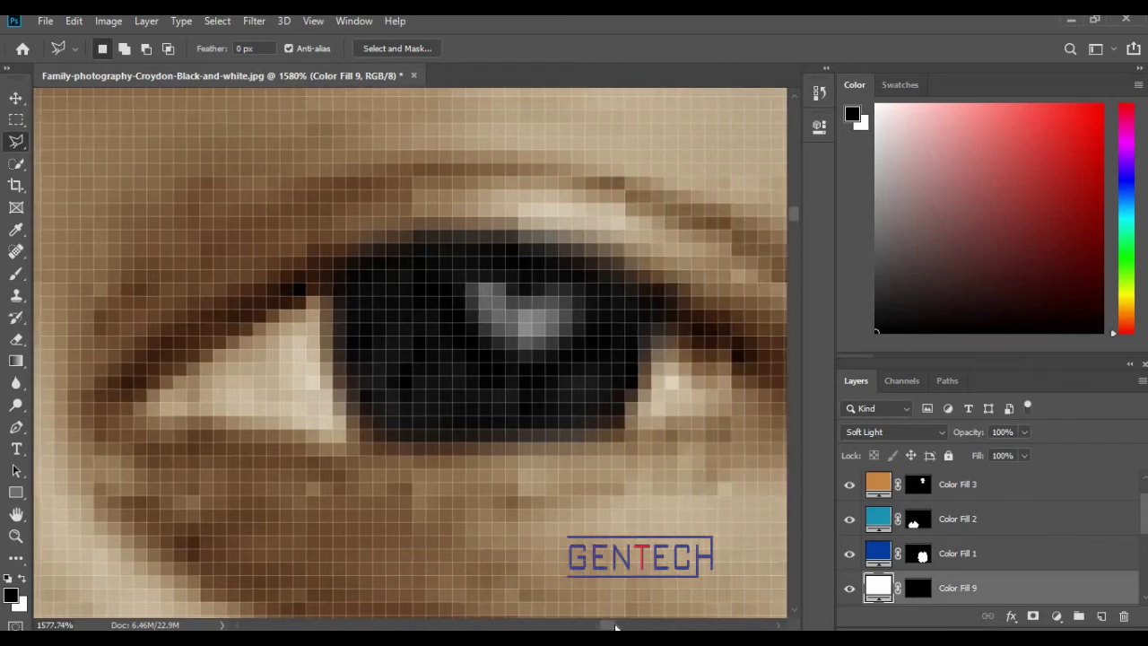
{"action": "left_click_drag", "start_coordinate": [611, 626], "coordinate": [617, 626]}
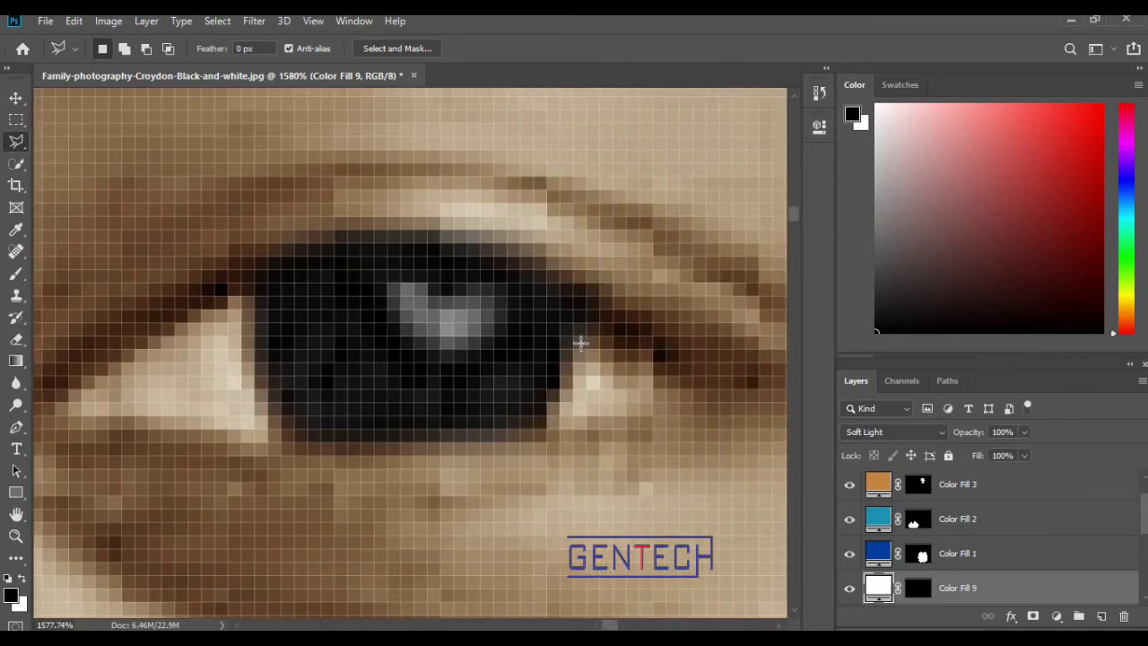
{"action": "left_click", "coordinate": [553, 422]}
{"action": "left_click", "coordinate": [619, 411]}
{"action": "left_click", "coordinate": [643, 355]}
{"action": "double_click", "coordinate": [583, 338]}
- Fill the right-corner selection with near-white #e5e1e1, blended in Soft Light
{"action": "left_click", "coordinate": [1056, 616]}
{"action": "left_click", "coordinate": [1049, 319]}
{"action": "left_click", "coordinate": [573, 185]}
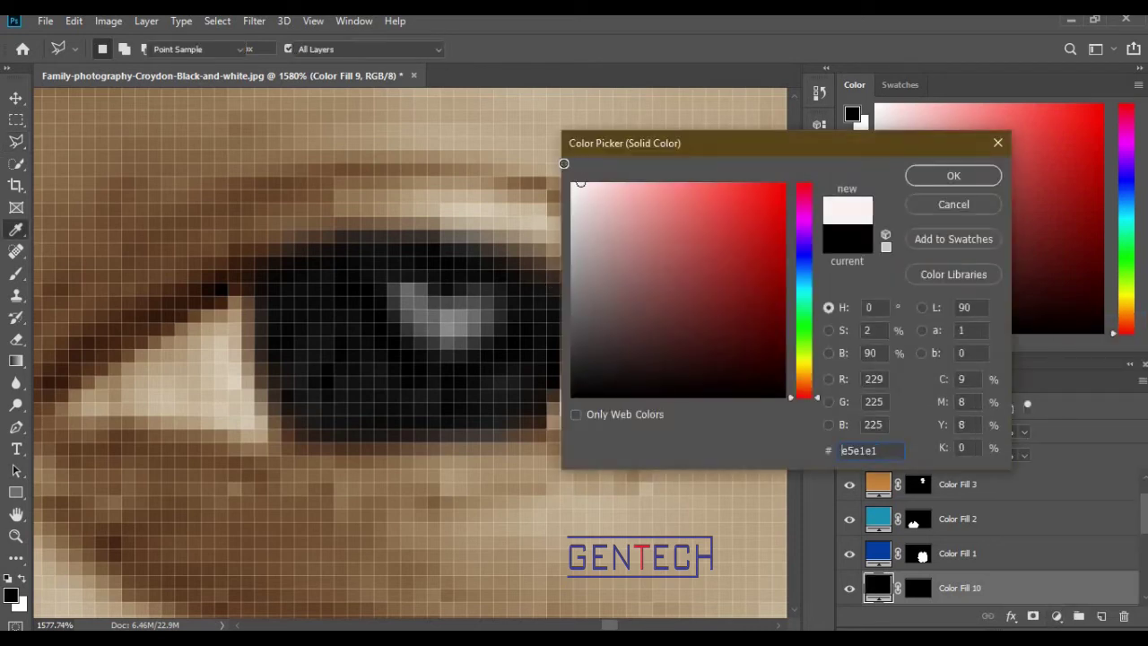
{"action": "left_click", "coordinate": [965, 174]}
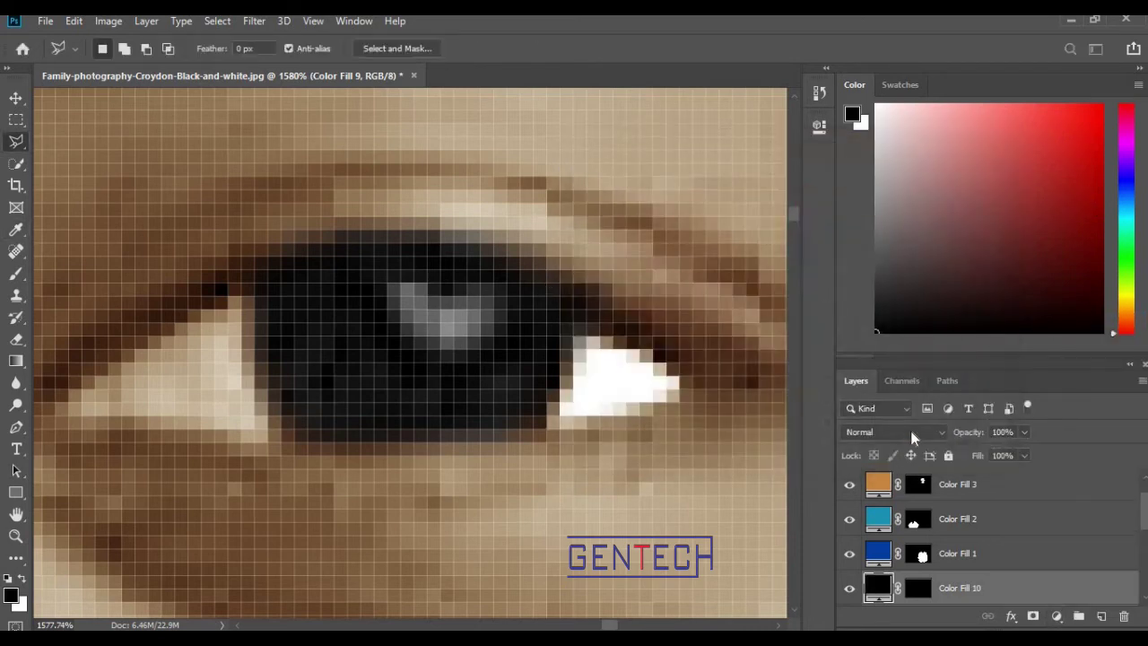
{"action": "left_click", "coordinate": [892, 431]}
{"action": "left_click", "coordinate": [867, 427]}
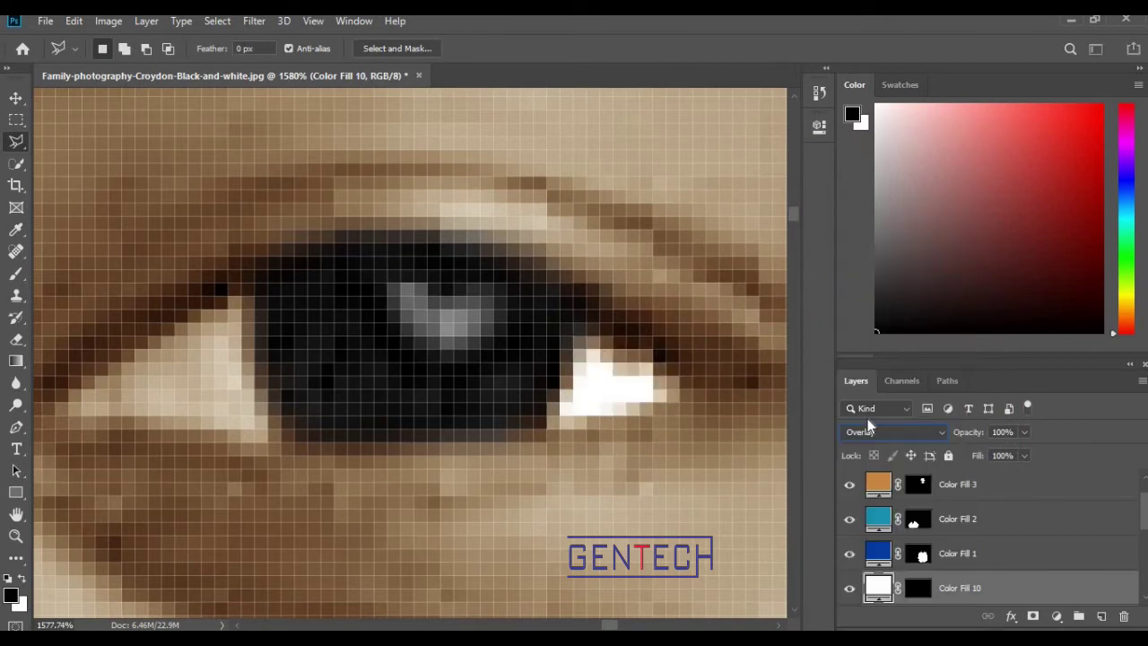
{"action": "left_click", "coordinate": [882, 432]}
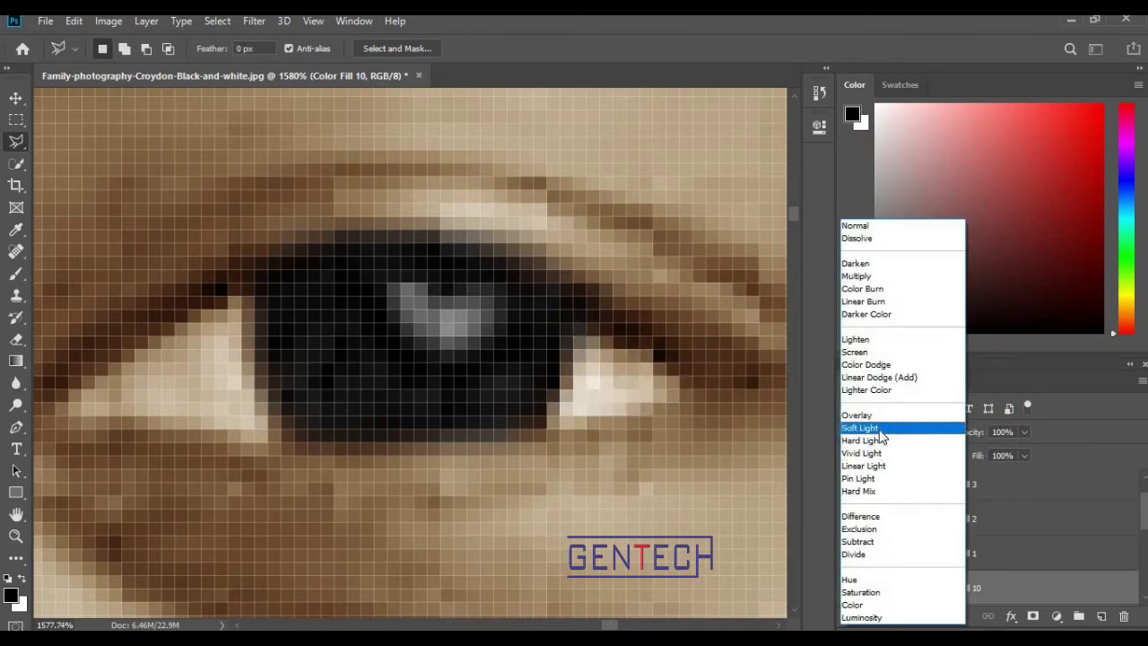
{"action": "left_click", "coordinate": [879, 428]}
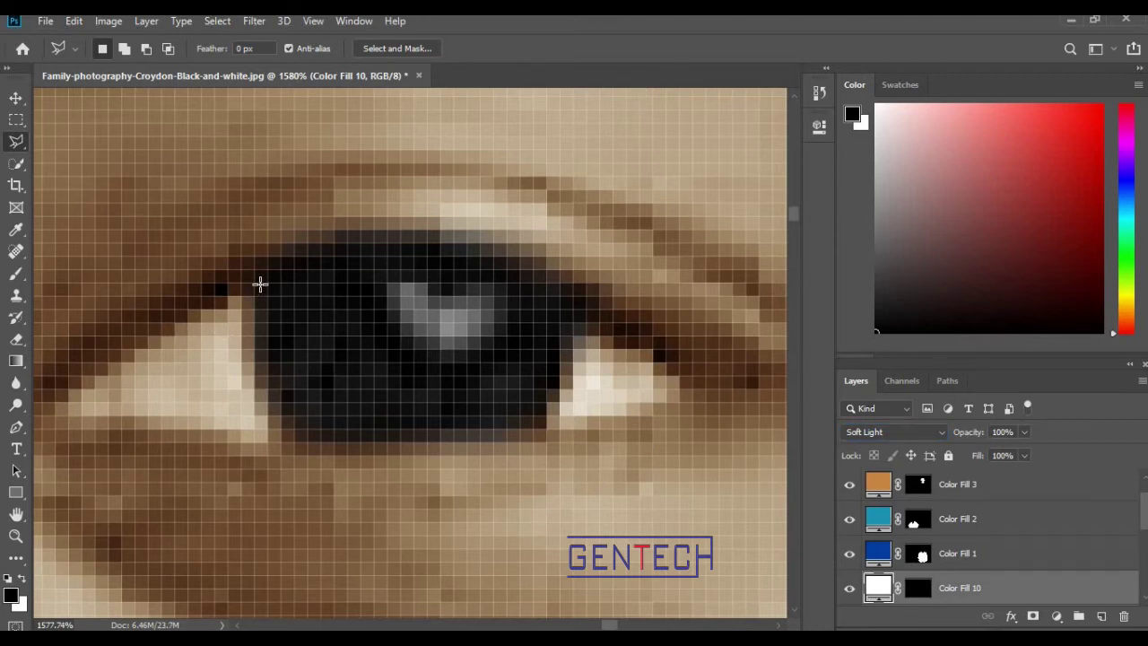
{"action": "left_click", "coordinate": [254, 376]}
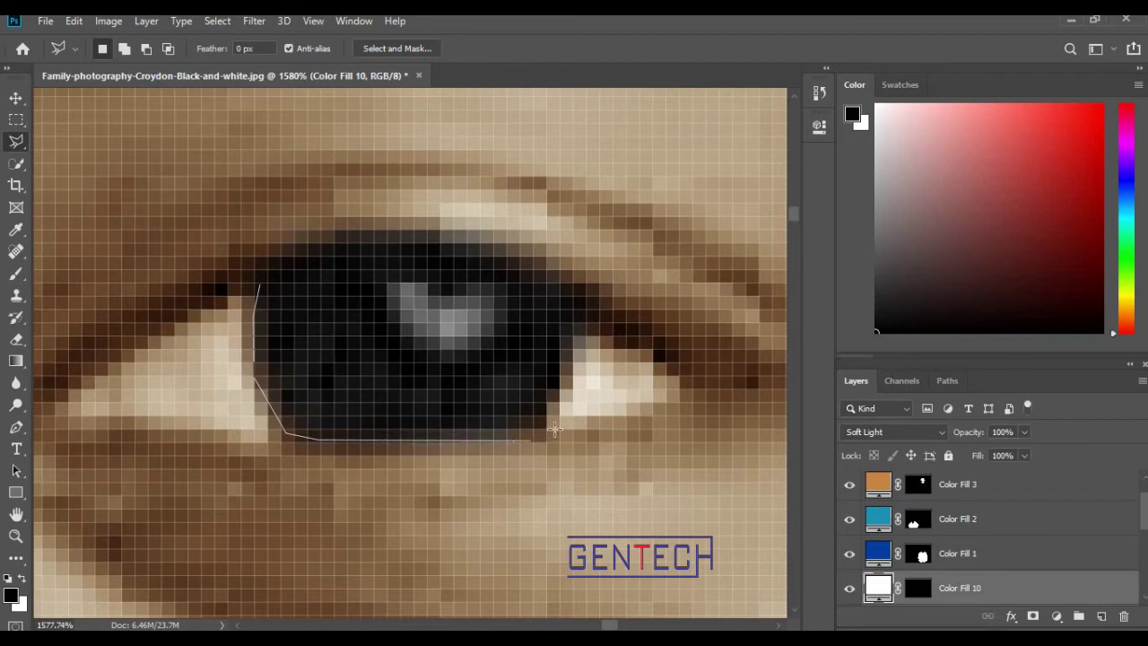
- Outline the older boy's iris with the Polygonal Lasso
{"action": "left_click", "coordinate": [488, 253]}
{"action": "left_click", "coordinate": [417, 242]}
{"action": "left_click", "coordinate": [340, 248]}
{"action": "left_click", "coordinate": [258, 266]}
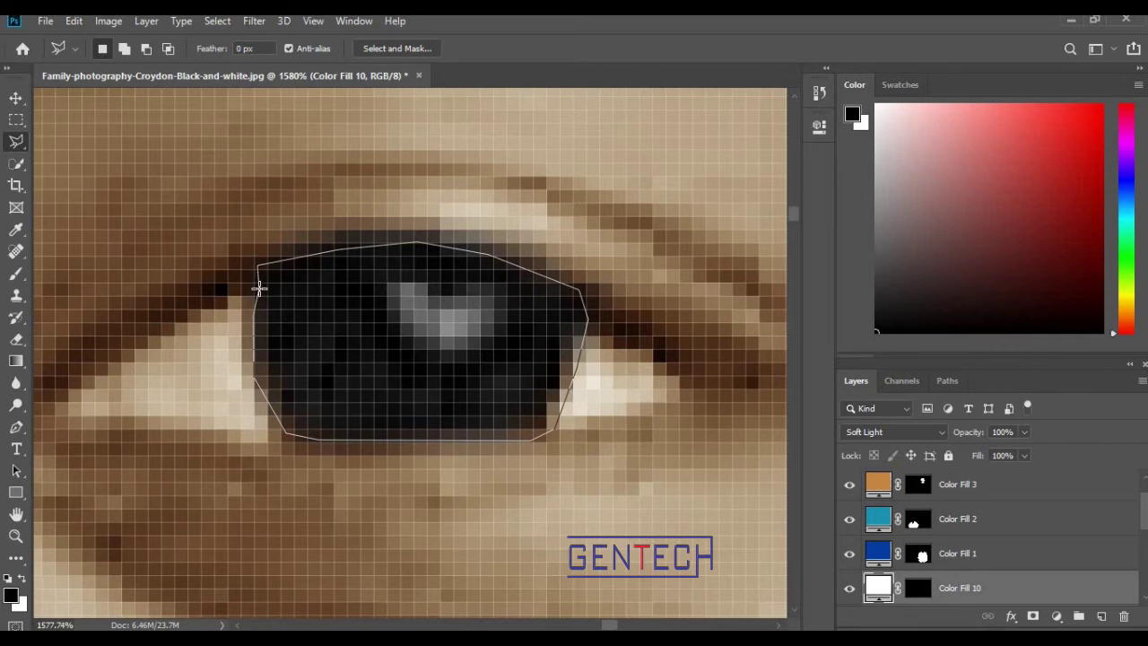
{"action": "double_click", "coordinate": [260, 289]}
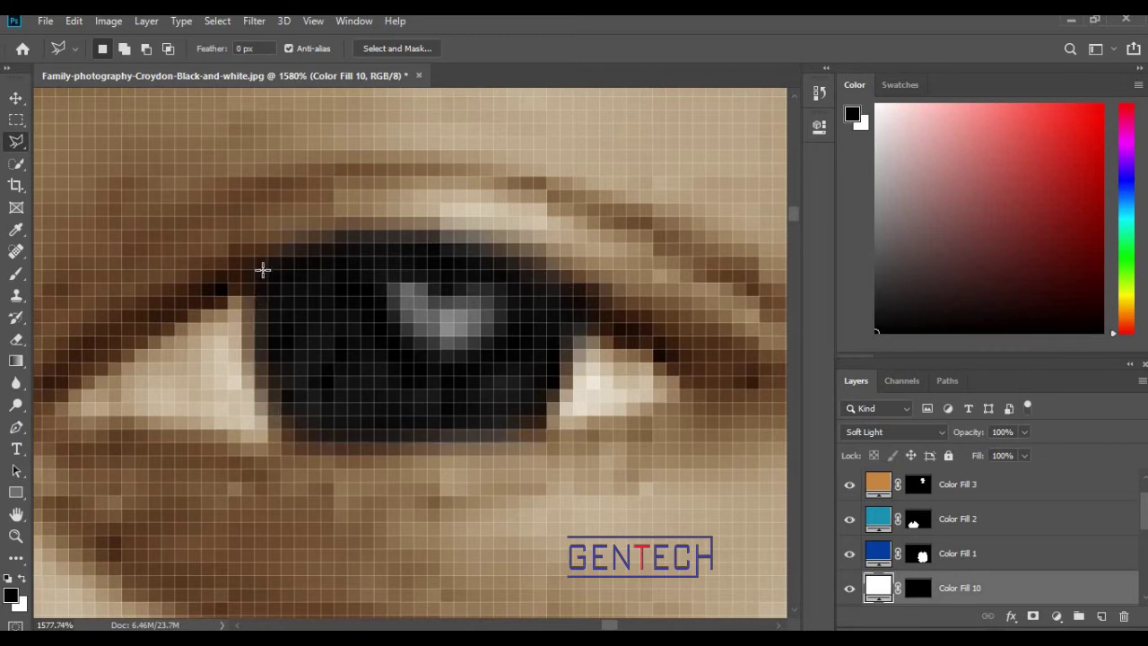
{"action": "mouse_move", "coordinate": [258, 275]}
{"action": "left_mouse_down"}
{"action": "mouse_move", "coordinate": [339, 442]}
{"action": "mouse_move", "coordinate": [540, 437]}
{"action": "mouse_move", "coordinate": [588, 326]}
{"action": "mouse_move", "coordinate": [573, 289]}
{"action": "mouse_move", "coordinate": [469, 249]}
{"action": "mouse_move", "coordinate": [387, 236]}
{"action": "mouse_move", "coordinate": [264, 263]}
{"action": "mouse_move", "coordinate": [268, 282]}
{"action": "mouse_move", "coordinate": [257, 275]}
{"action": "left_mouse_up"}
- Fill the iris with deep blue #07509b in Soft Light and zoom out to check
{"action": "left_click", "coordinate": [1056, 616]}
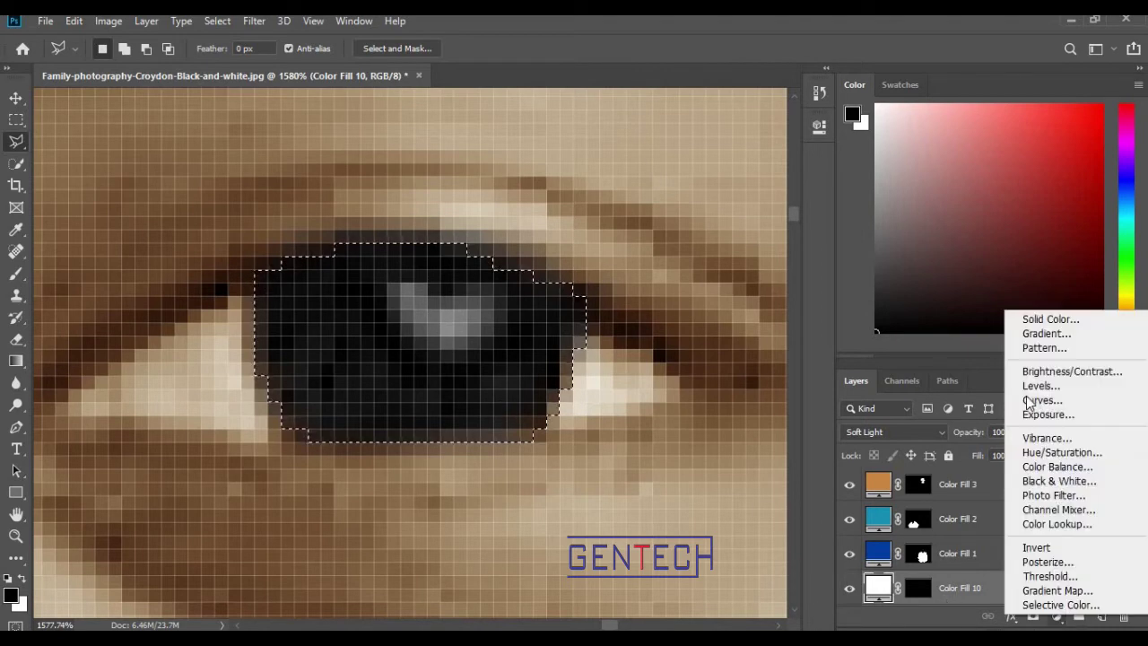
{"action": "left_click", "coordinate": [1036, 320]}
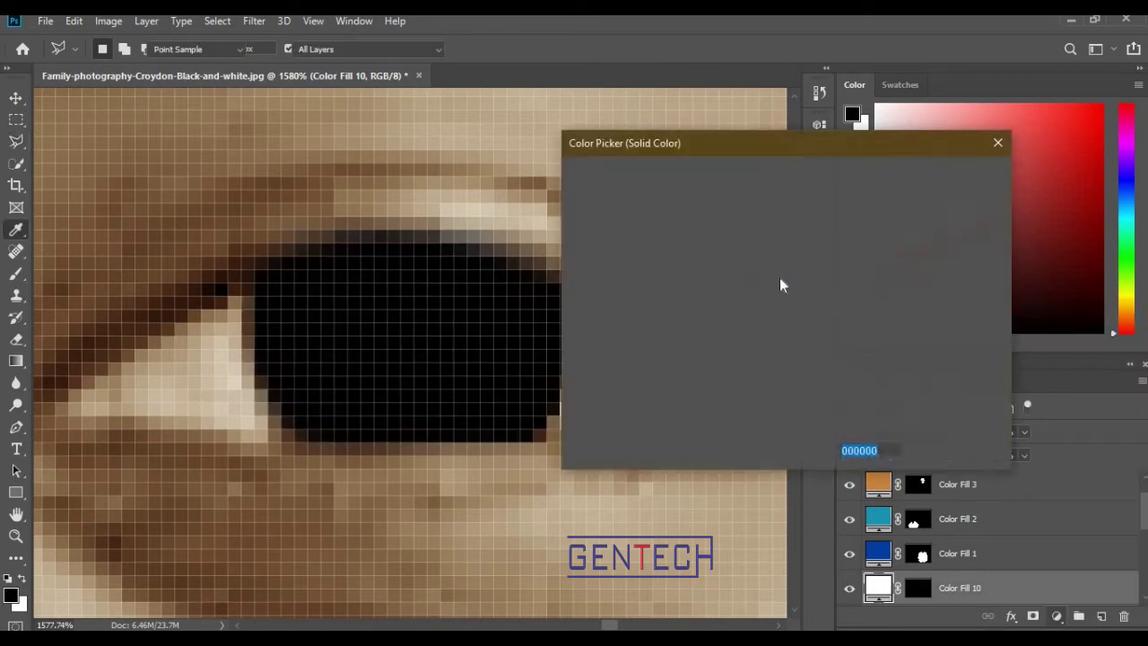
{"action": "left_click_drag", "start_coordinate": [816, 288], "coordinate": [816, 271]}
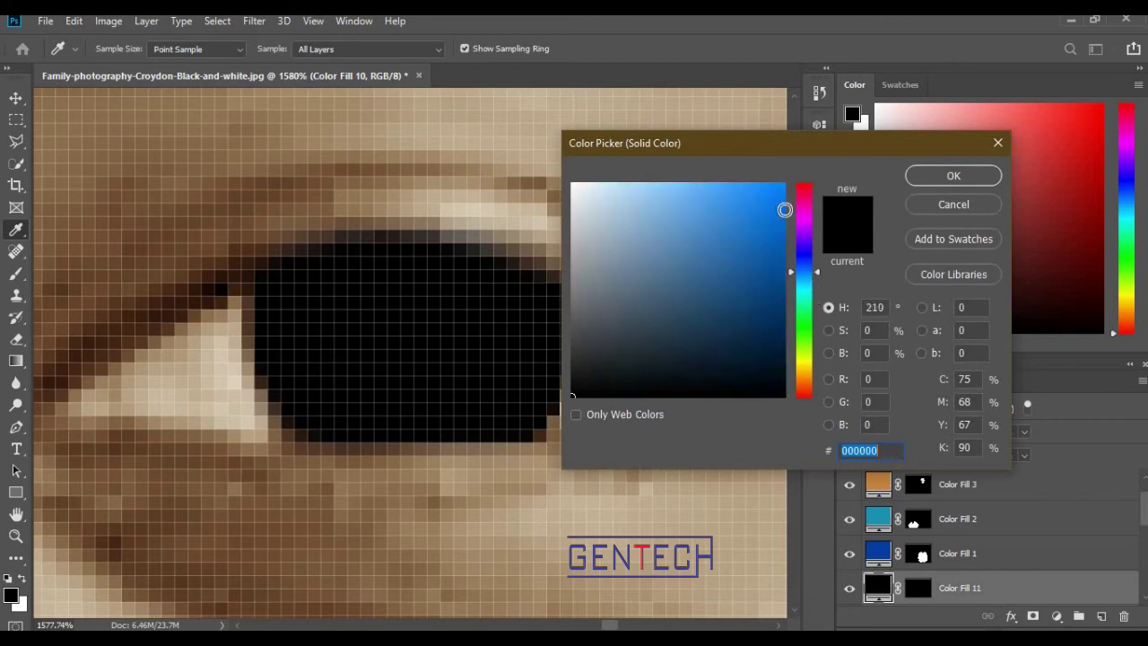
{"action": "left_click_drag", "start_coordinate": [786, 171], "coordinate": [786, 283]}
{"action": "left_click", "coordinate": [953, 176]}
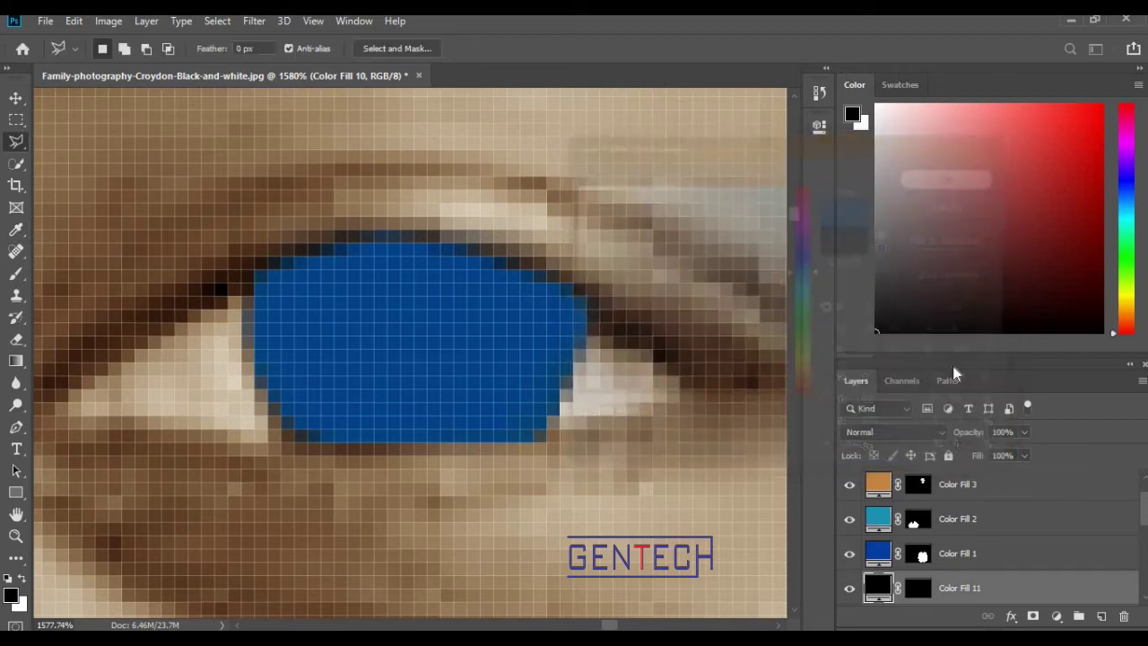
{"action": "left_click", "coordinate": [904, 436]}
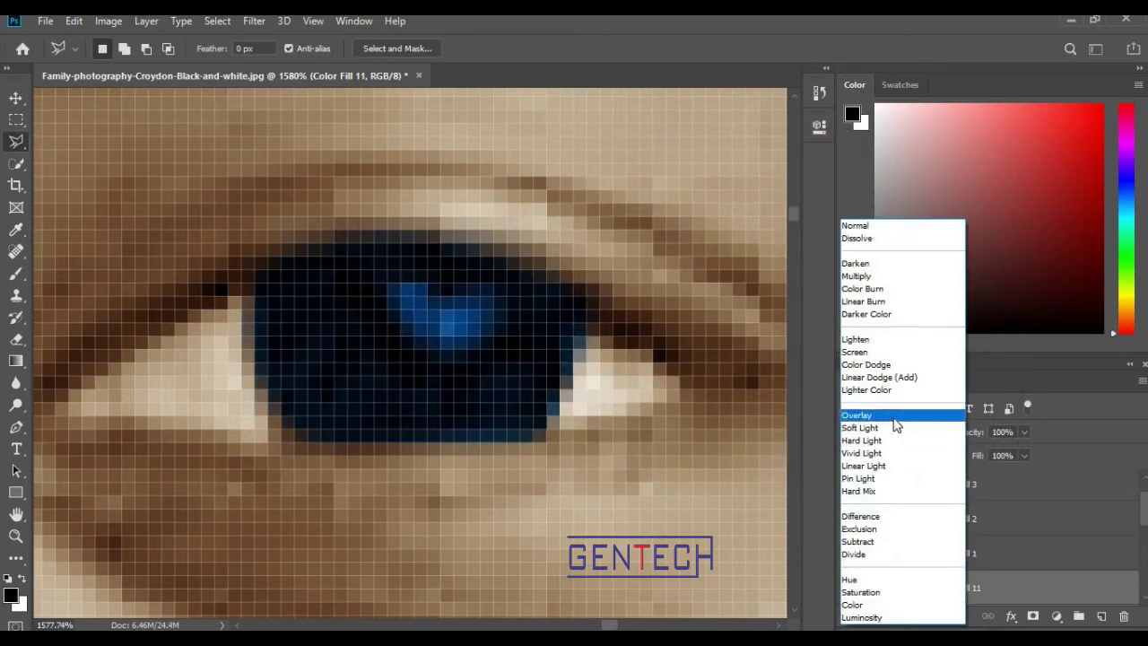
{"action": "left_click", "coordinate": [891, 430]}
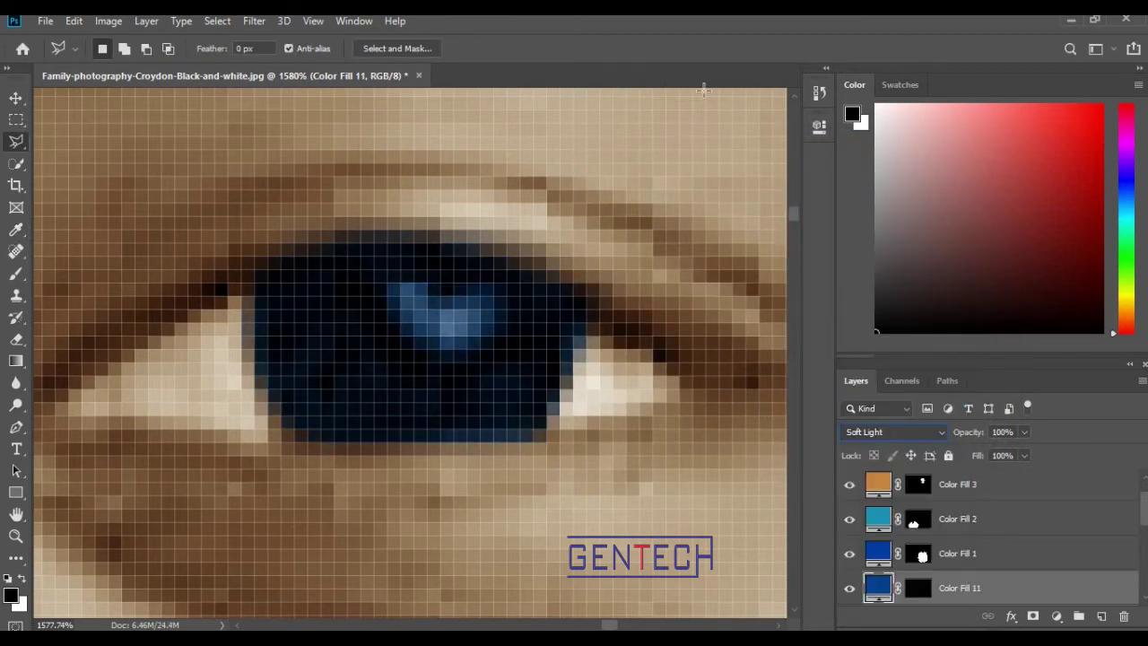
{"action": "scroll", "coordinate": [472, 518], "scroll_direction": "down", "scroll_amount": 3}
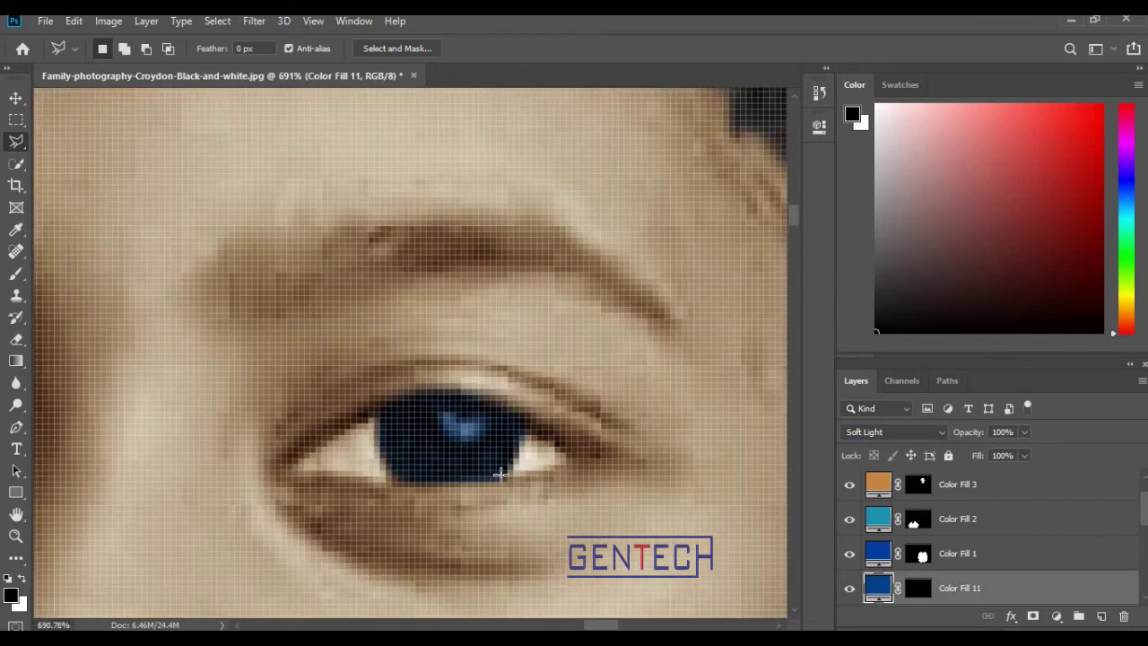
{"action": "scroll", "coordinate": [484, 502], "scroll_direction": "down", "scroll_amount": 2}
{"action": "scroll", "coordinate": [493, 475], "scroll_direction": "down", "scroll_amount": 3}
{"action": "scroll", "coordinate": [456, 522], "scroll_direction": "down", "scroll_amount": 3}
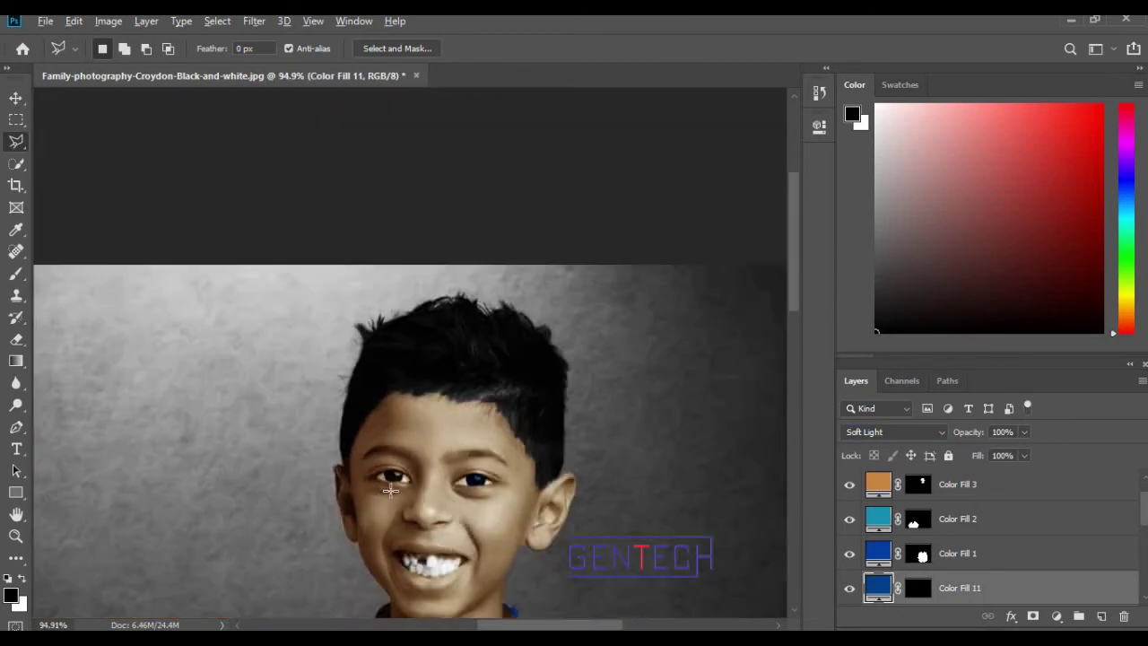
{"action": "scroll", "coordinate": [498, 493], "scroll_direction": "up", "scroll_amount": 2}
{"action": "scroll", "coordinate": [489, 484], "scroll_direction": "up", "scroll_amount": 2}
{"action": "scroll", "coordinate": [480, 477], "scroll_direction": "up", "scroll_amount": 1}
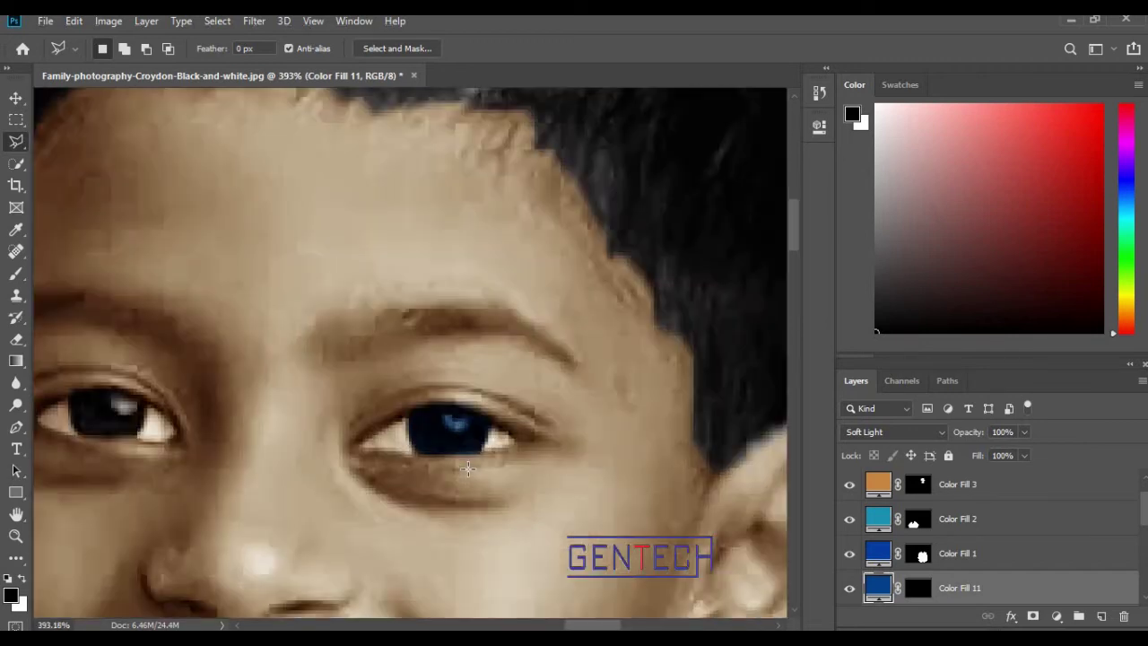
{"action": "scroll", "coordinate": [471, 471], "scroll_direction": "up", "scroll_amount": 2}
{"action": "key", "text": "shift+alt+n"}
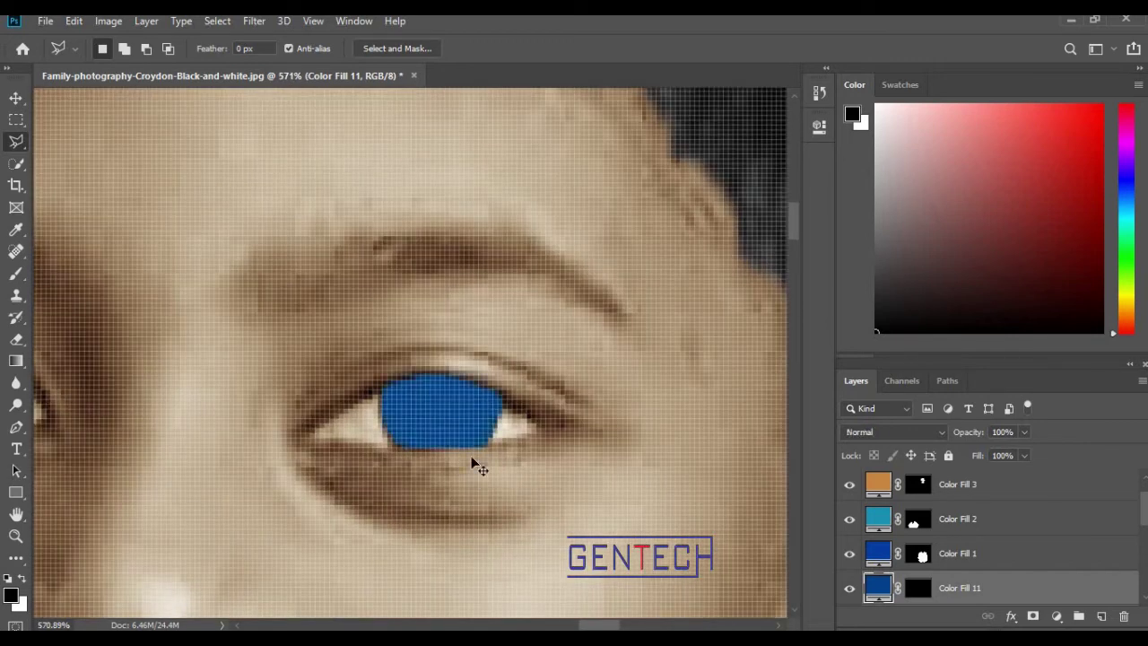
{"action": "key", "text": "ctrl+z"}
{"action": "key", "text": "ctrl+z"}
{"action": "key", "text": "ctrl+z"}
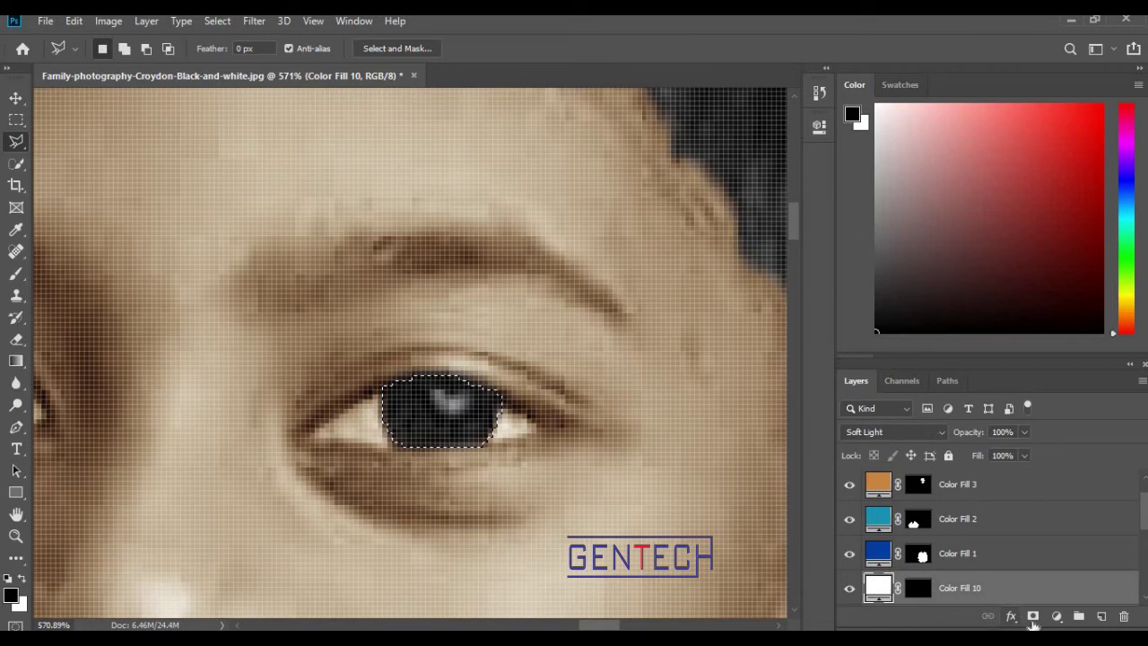
{"action": "left_click", "coordinate": [1056, 617]}
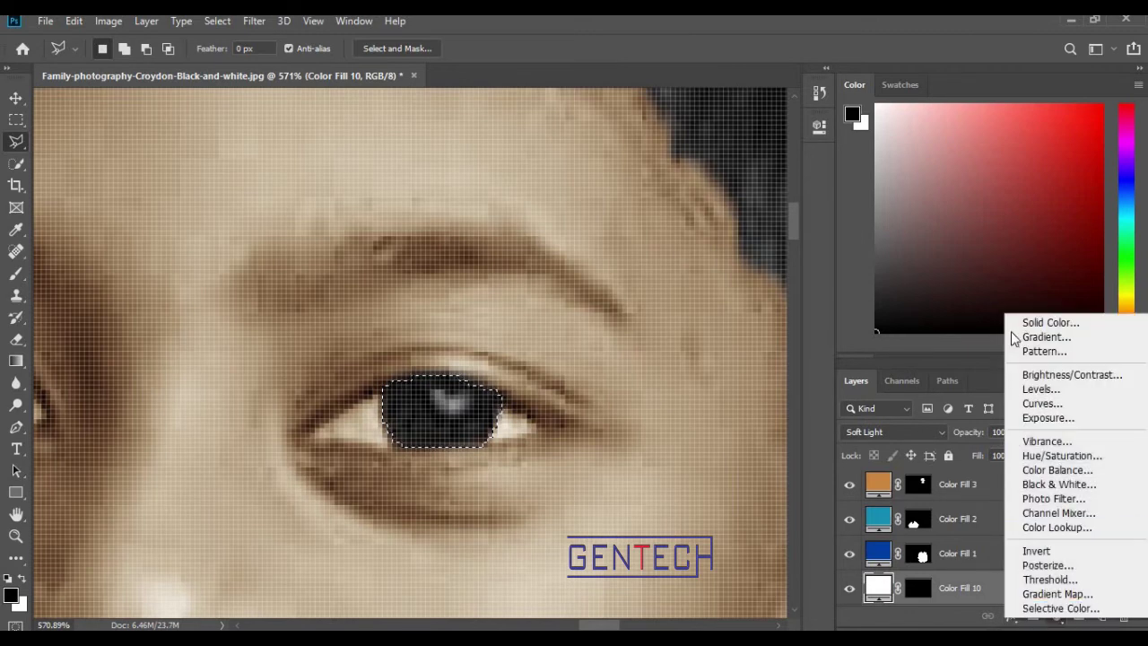
{"action": "left_click", "coordinate": [1040, 322]}
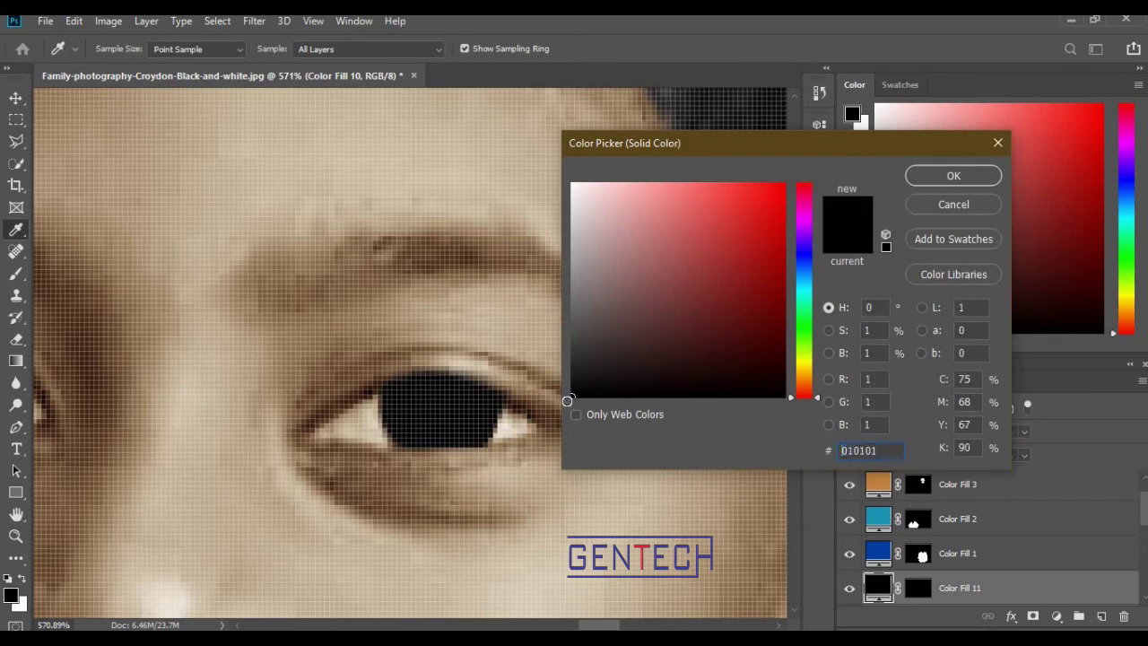
{"action": "left_click", "coordinate": [949, 176]}
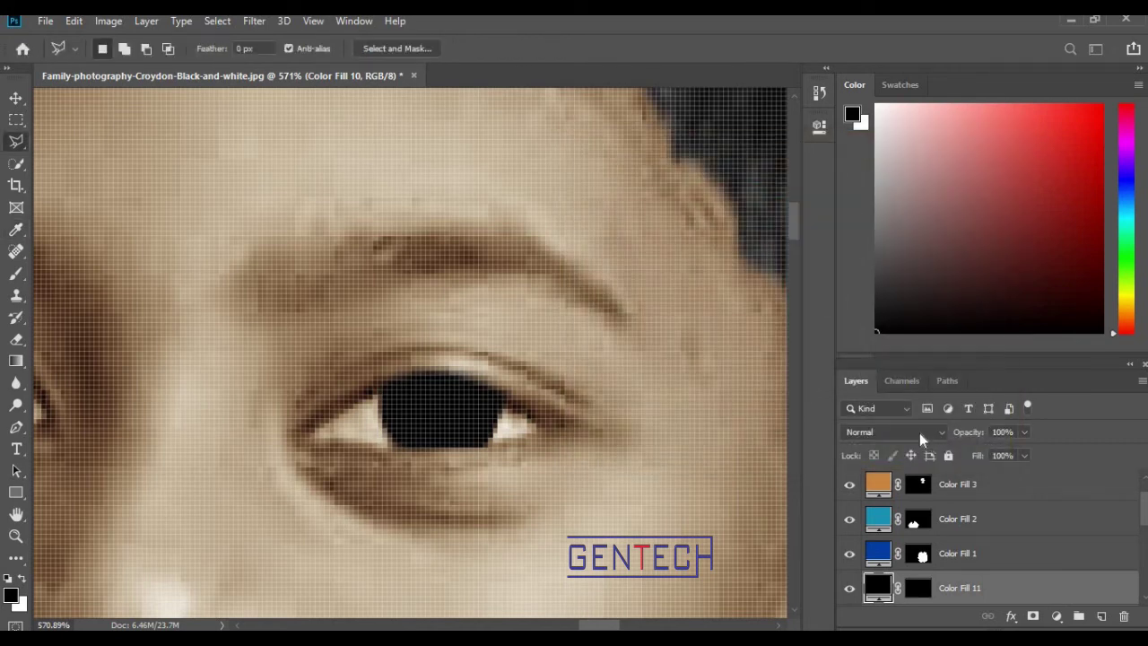
{"action": "left_click", "coordinate": [919, 432]}
{"action": "left_click", "coordinate": [846, 421]}
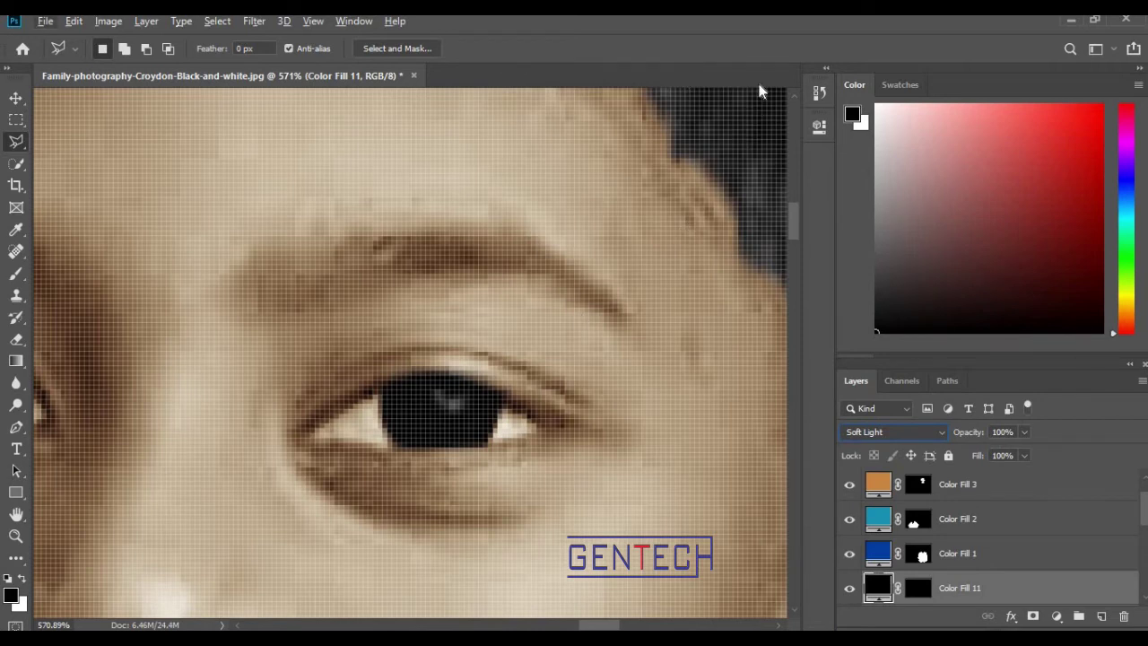
{"action": "scroll", "coordinate": [628, 305], "scroll_direction": "down", "scroll_amount": 2}
{"action": "scroll", "coordinate": [555, 377], "scroll_direction": "down", "scroll_amount": 2}
{"action": "scroll", "coordinate": [502, 422], "scroll_direction": "down", "scroll_amount": 2}
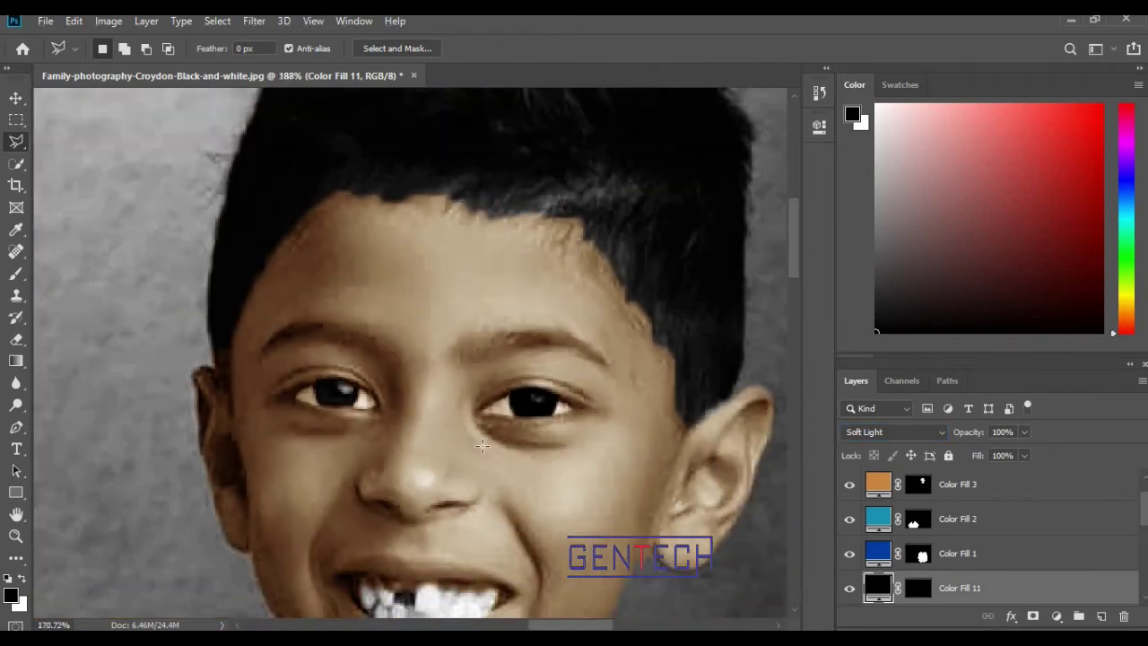
{"action": "scroll", "coordinate": [482, 445], "scroll_direction": "down", "scroll_amount": 3}
{"action": "scroll", "coordinate": [481, 445], "scroll_direction": "down", "scroll_amount": 1}
{"action": "scroll", "coordinate": [511, 428], "scroll_direction": "up", "scroll_amount": 3}
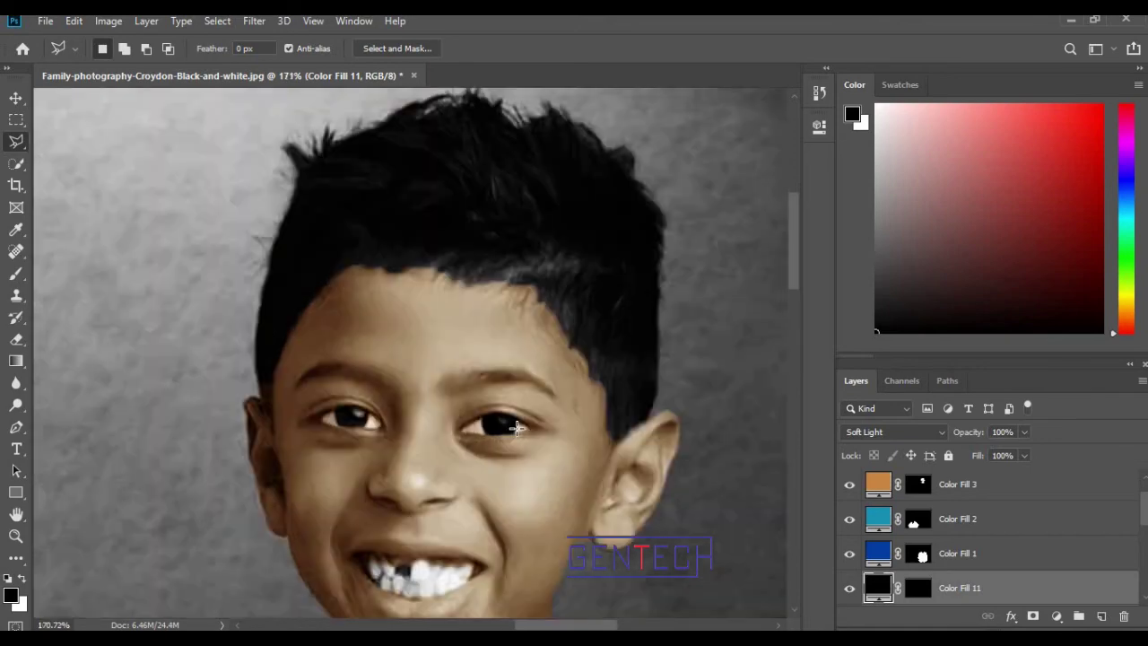
{"action": "scroll", "coordinate": [513, 428], "scroll_direction": "up", "scroll_amount": 3}
{"action": "scroll", "coordinate": [515, 428], "scroll_direction": "up", "scroll_amount": 3}
{"action": "scroll", "coordinate": [516, 428], "scroll_direction": "up", "scroll_amount": 3}
{"action": "scroll", "coordinate": [516, 428], "scroll_direction": "down", "scroll_amount": 1}
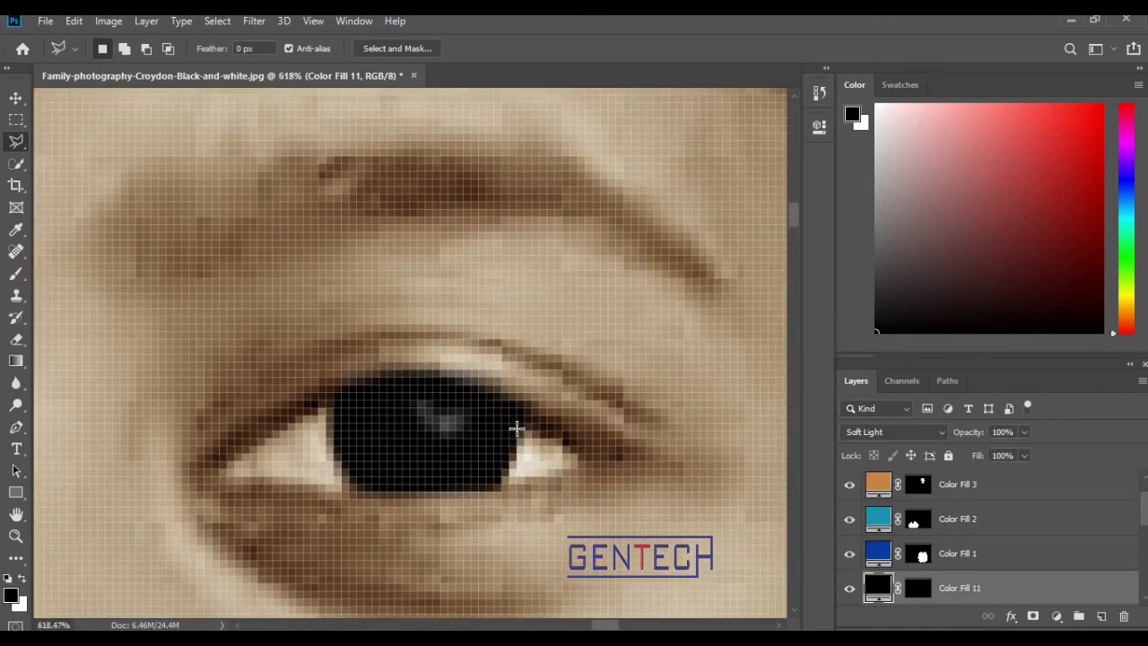
{"action": "scroll", "coordinate": [515, 429], "scroll_direction": "down", "scroll_amount": 3}
{"action": "scroll", "coordinate": [513, 429], "scroll_direction": "down", "scroll_amount": 3}
{"action": "scroll", "coordinate": [511, 431], "scroll_direction": "down", "scroll_amount": 2}
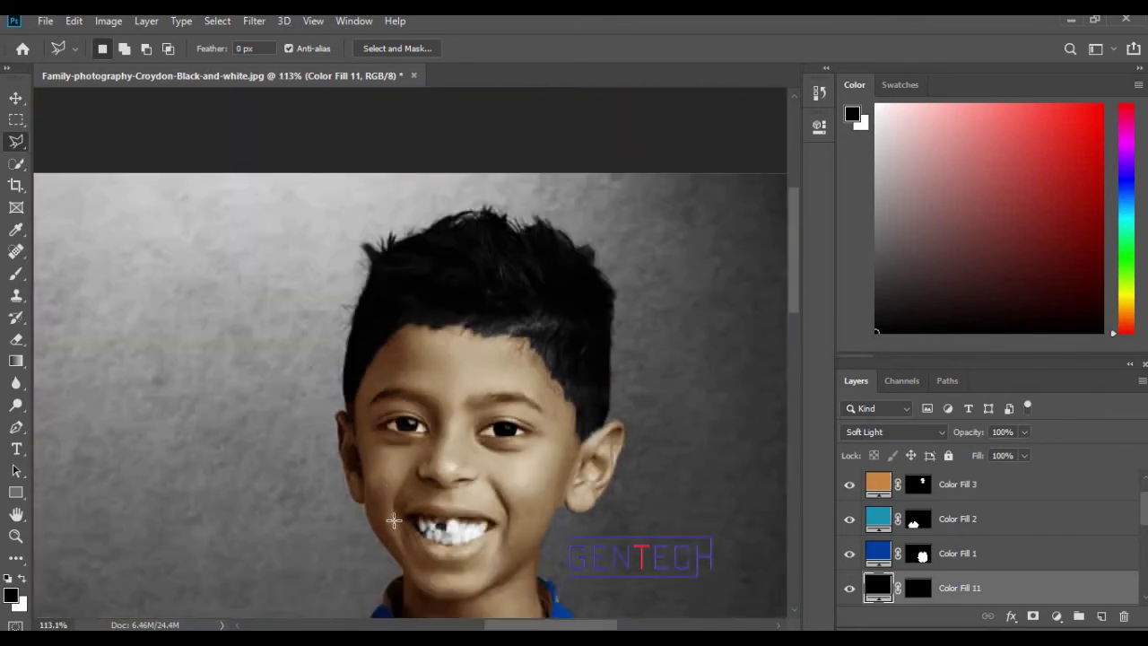
{"action": "scroll", "coordinate": [410, 423], "scroll_direction": "up", "scroll_amount": 2}
{"action": "scroll", "coordinate": [403, 419], "scroll_direction": "up", "scroll_amount": 2}
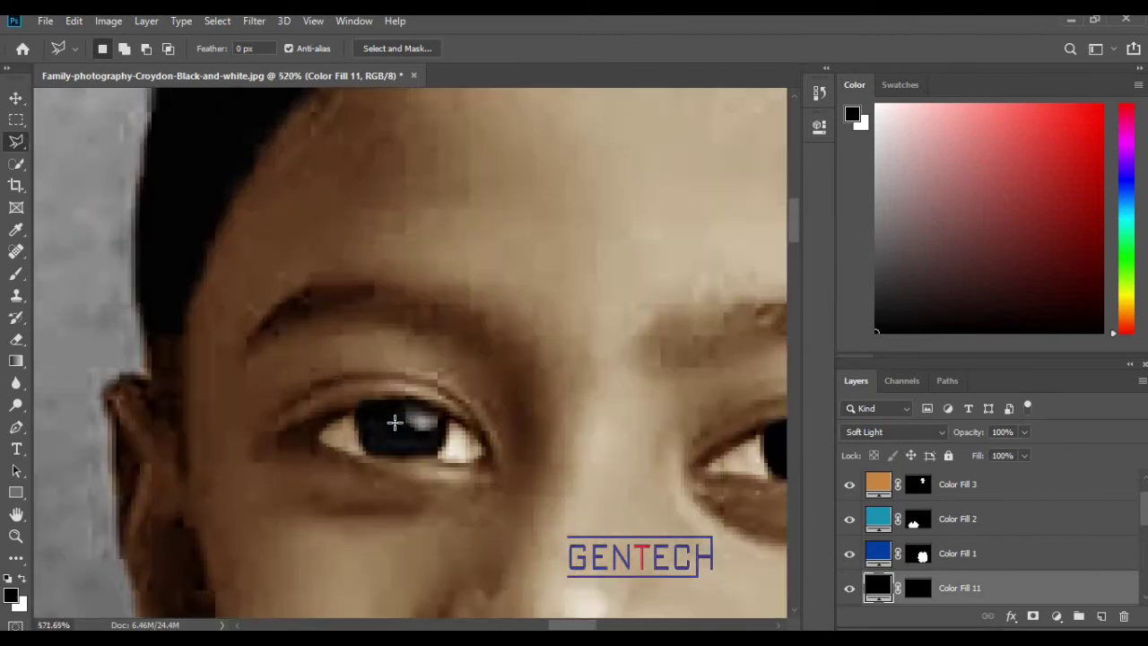
{"action": "scroll", "coordinate": [397, 417], "scroll_direction": "up", "scroll_amount": 2}
{"action": "scroll", "coordinate": [392, 418], "scroll_direction": "up", "scroll_amount": 2}
- Trace a Polygonal Lasso selection around the taller boy's iris along both eyelids
{"action": "left_click", "coordinate": [242, 412]}
{"action": "left_click", "coordinate": [285, 536]}
{"action": "left_click", "coordinate": [346, 551]}
{"action": "left_click", "coordinate": [532, 555]}
{"action": "left_click", "coordinate": [588, 527]}
{"action": "left_click", "coordinate": [599, 428]}
{"action": "left_click", "coordinate": [588, 376]}
{"action": "left_click", "coordinate": [511, 339]}
{"action": "left_click", "coordinate": [451, 329]}
{"action": "left_click", "coordinate": [303, 342]}
{"action": "left_click", "coordinate": [251, 364]}
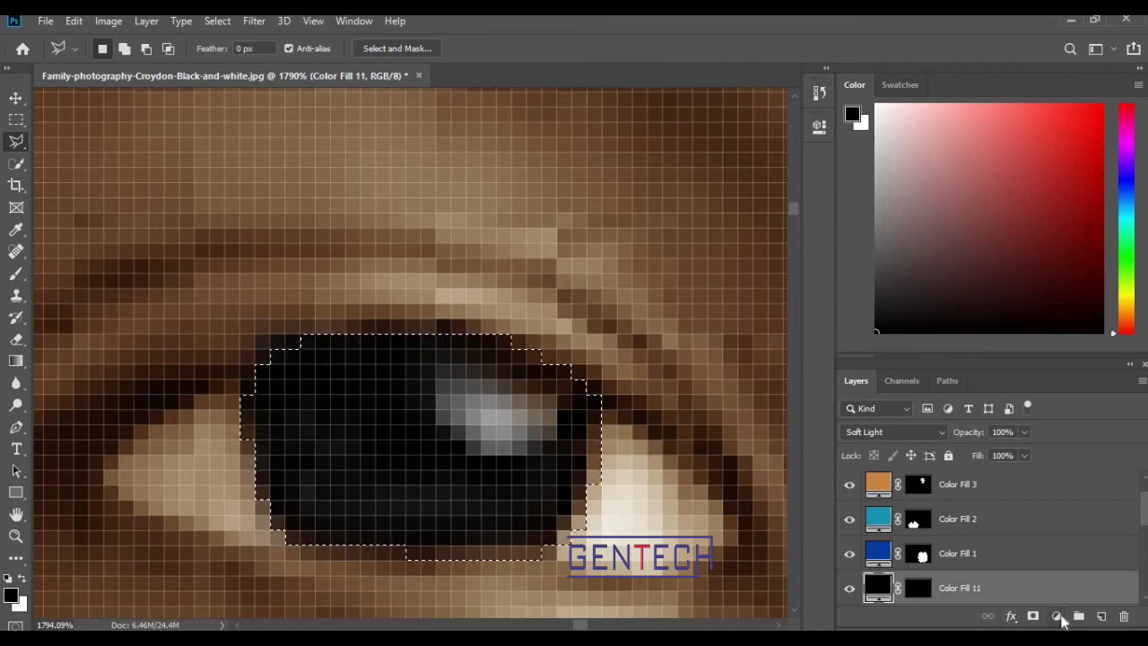
- Add a black Solid Color fill in Soft Light to the iris and zoom out
{"action": "left_click", "coordinate": [1056, 617]}
{"action": "left_click", "coordinate": [1040, 315]}
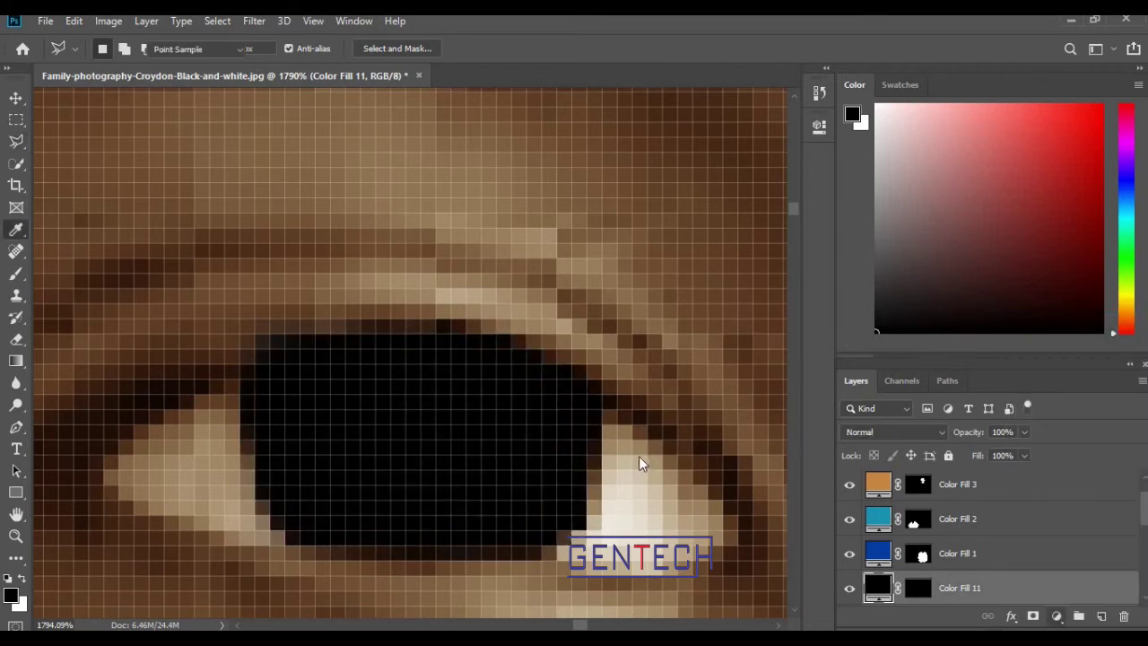
{"action": "key", "text": "Return"}
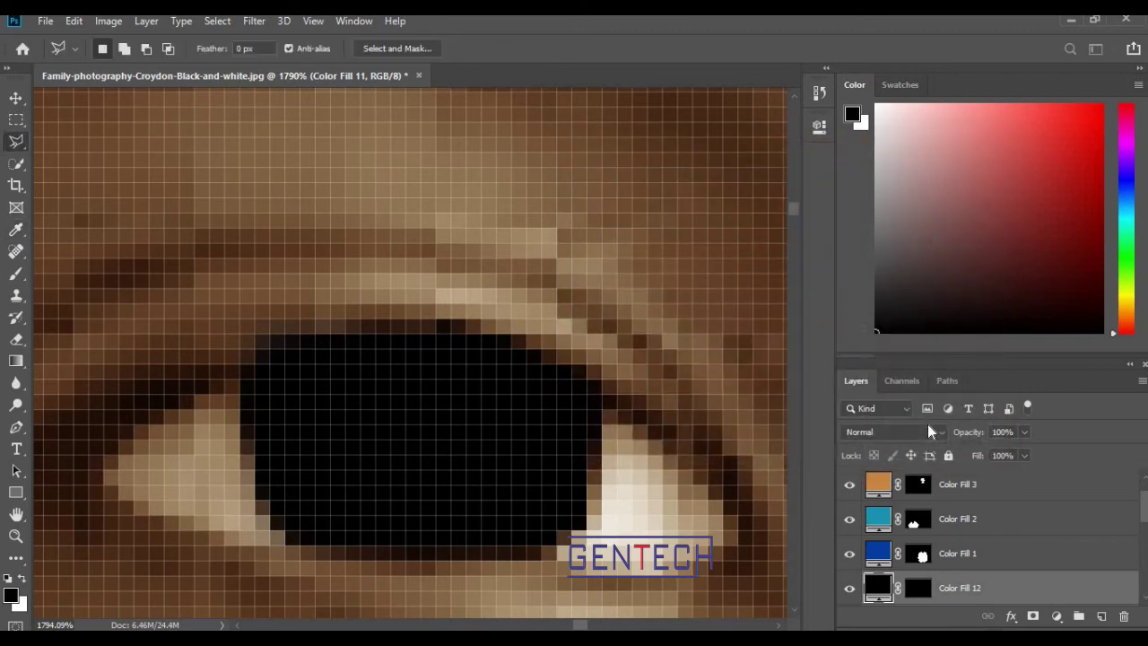
{"action": "left_click", "coordinate": [923, 424]}
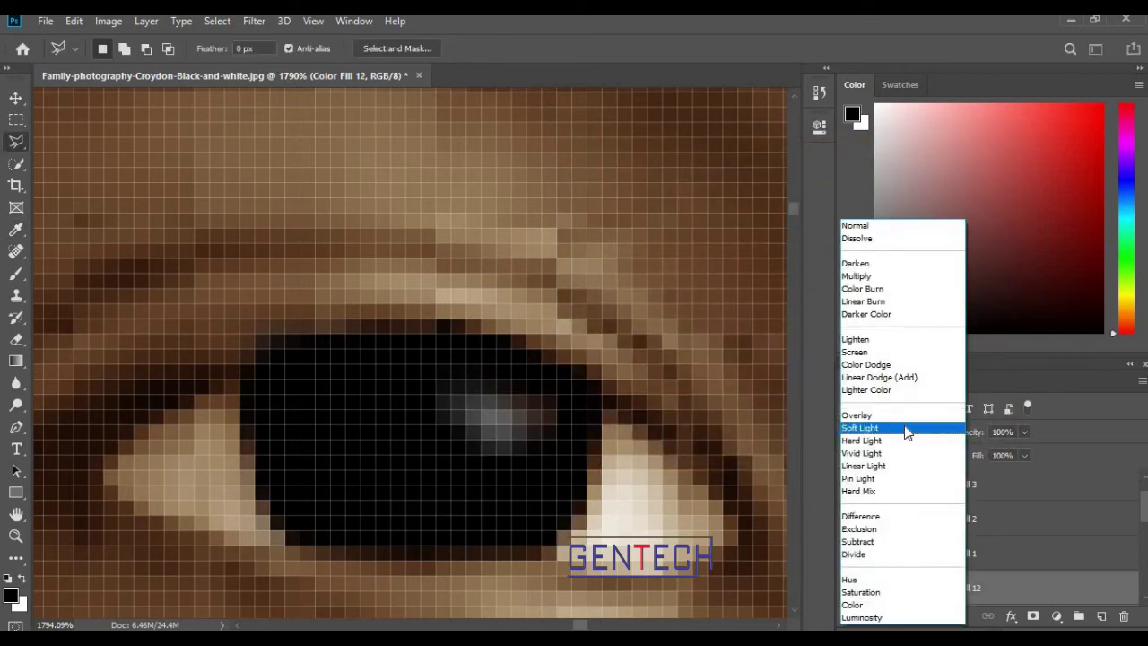
{"action": "left_click", "coordinate": [905, 429]}
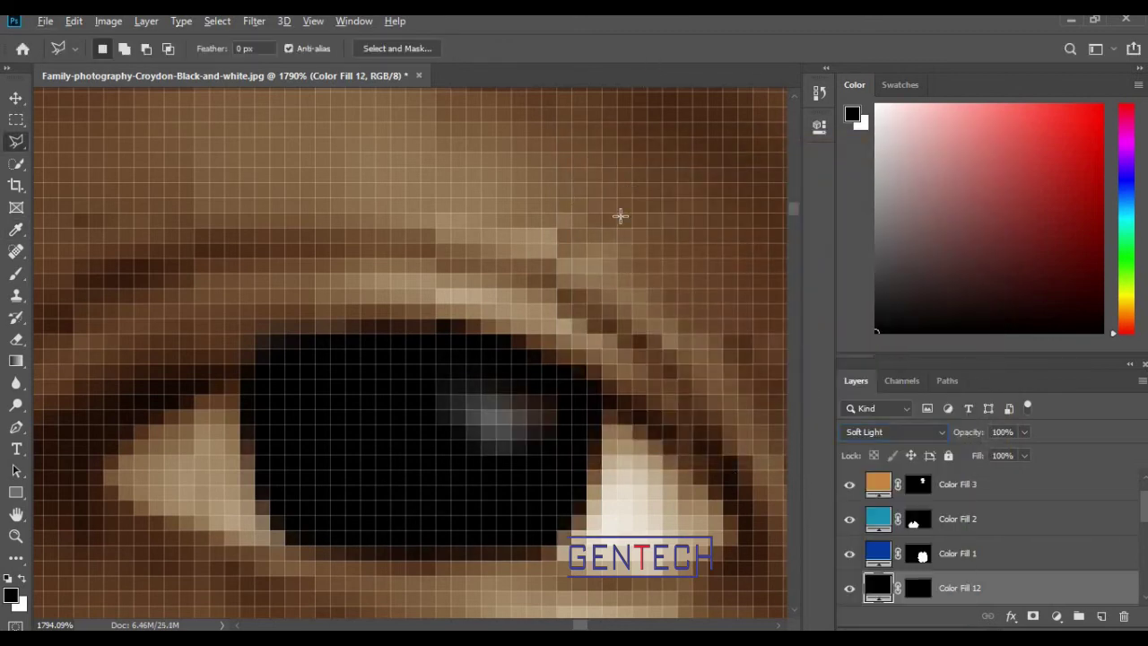
{"action": "scroll", "coordinate": [627, 186], "scroll_direction": "down", "scroll_amount": 3}
{"action": "scroll", "coordinate": [619, 211], "scroll_direction": "down", "scroll_amount": 3}
{"action": "scroll", "coordinate": [610, 238], "scroll_direction": "down", "scroll_amount": 3}
{"action": "scroll", "coordinate": [594, 284], "scroll_direction": "down", "scroll_amount": 2}
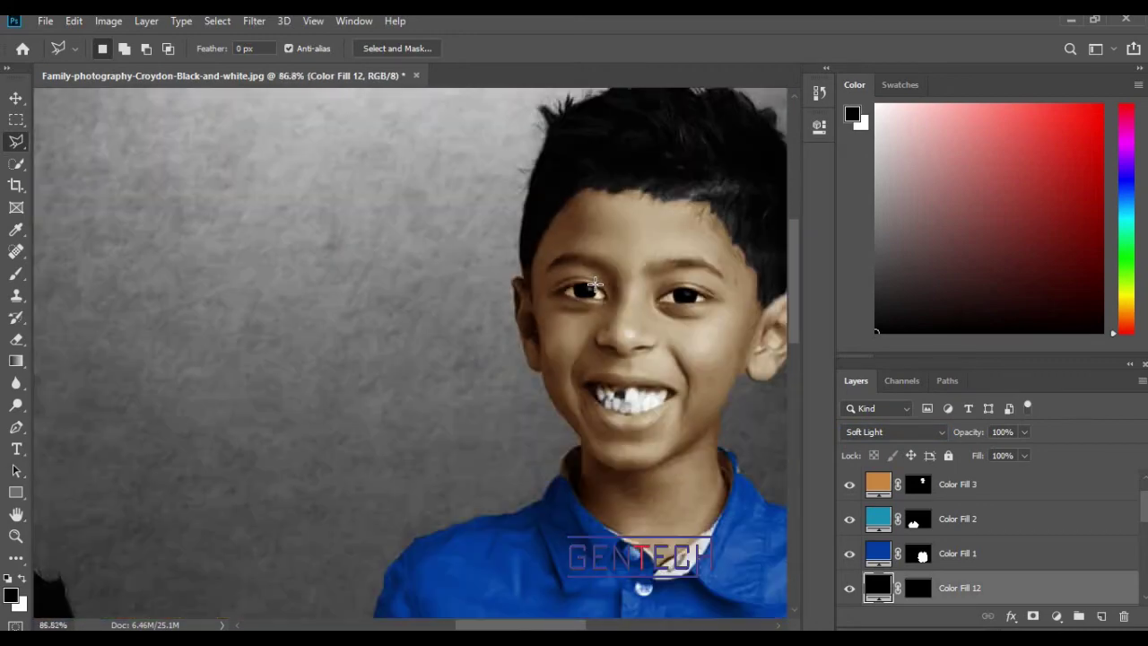
{"action": "scroll", "coordinate": [594, 284], "scroll_direction": "down", "scroll_amount": 2}
{"action": "scroll", "coordinate": [583, 377], "scroll_direction": "down", "scroll_amount": 1}
{"action": "scroll", "coordinate": [578, 409], "scroll_direction": "down", "scroll_amount": 1}
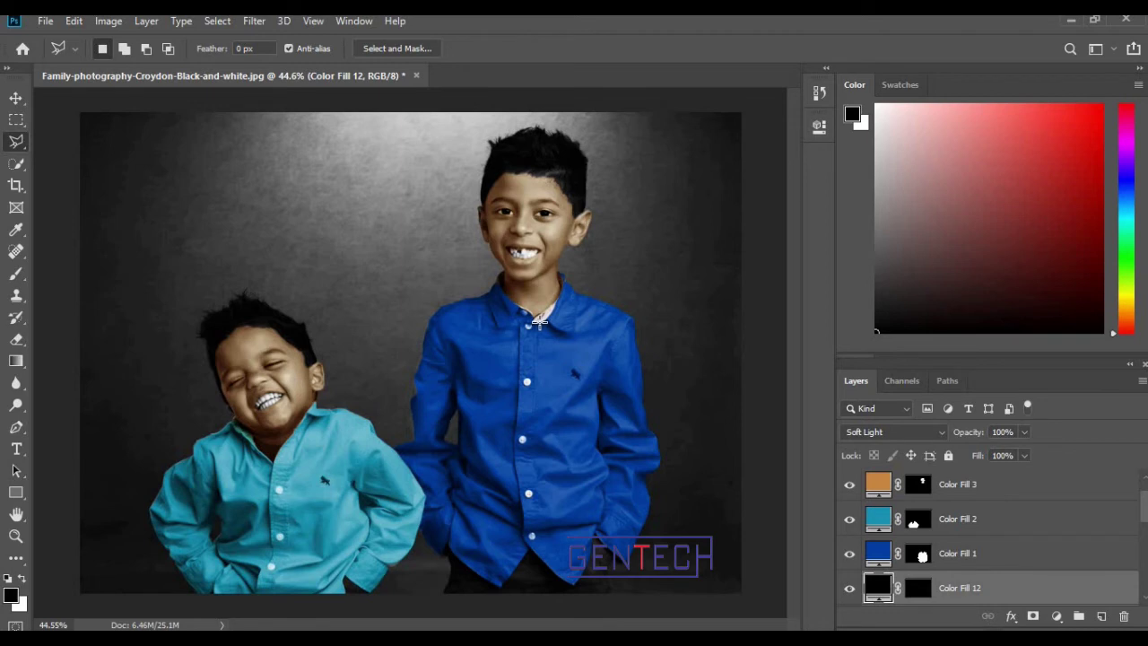
{"action": "scroll", "coordinate": [986, 569], "scroll_direction": "down", "scroll_amount": 2}
- Select Layer 1 and duplicate it with Ctrl+J into Layer 1 copy
{"action": "scroll", "coordinate": [982, 565], "scroll_direction": "down", "scroll_amount": 3}
{"action": "scroll", "coordinate": [981, 564], "scroll_direction": "down", "scroll_amount": 2}
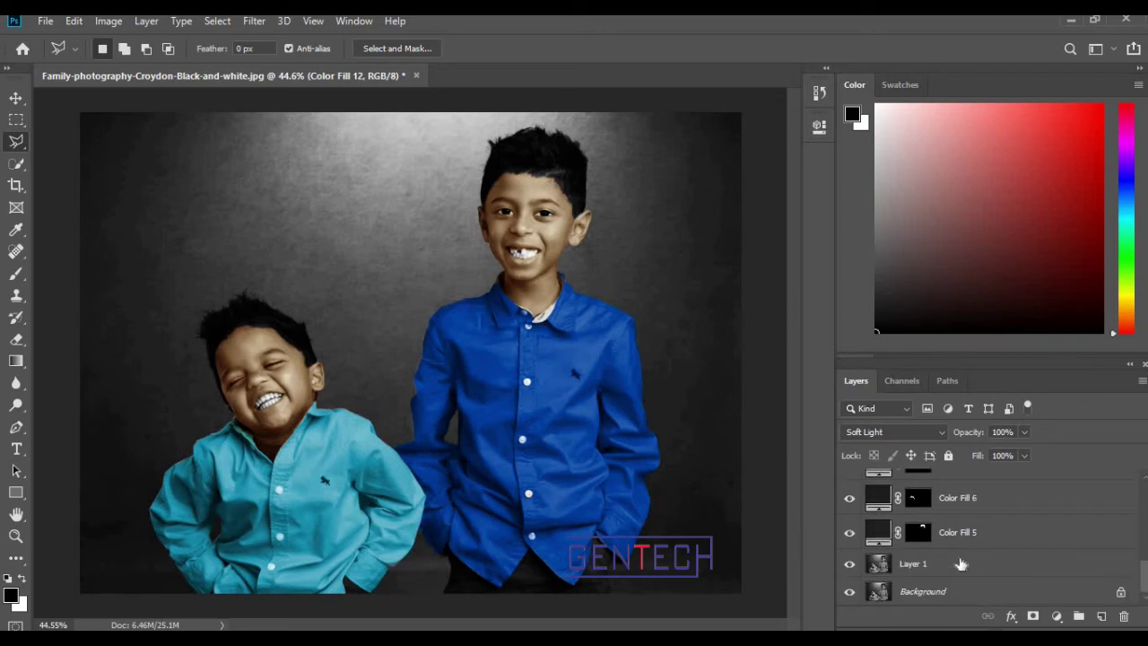
{"action": "left_click", "coordinate": [958, 563]}
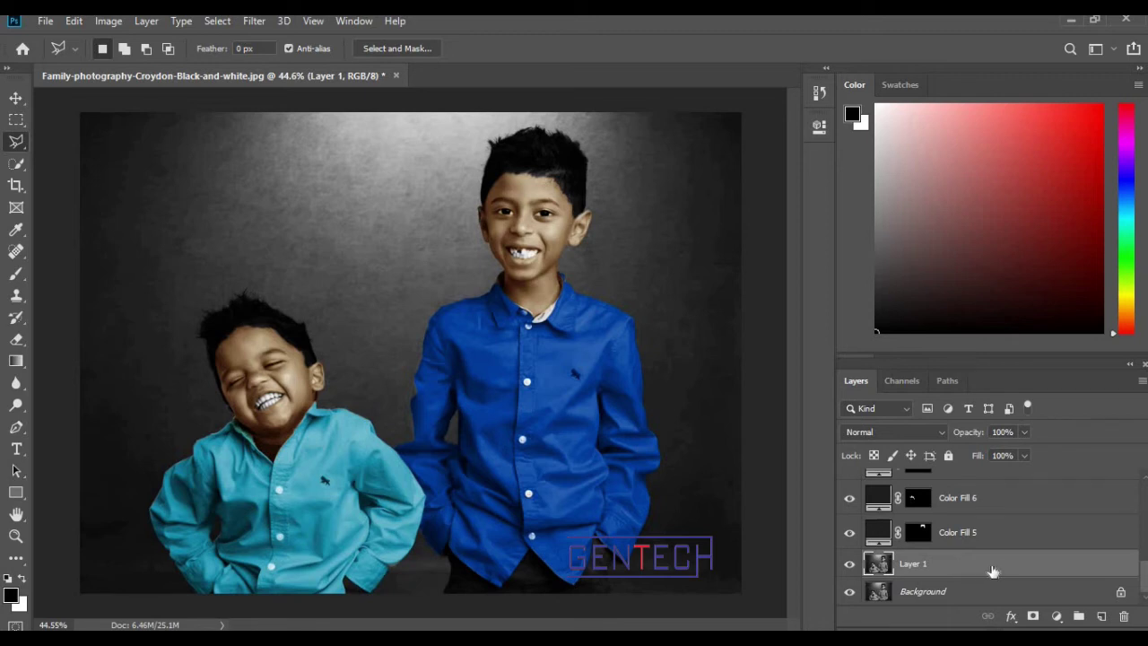
{"action": "key", "text": "alt+bracketleft"}
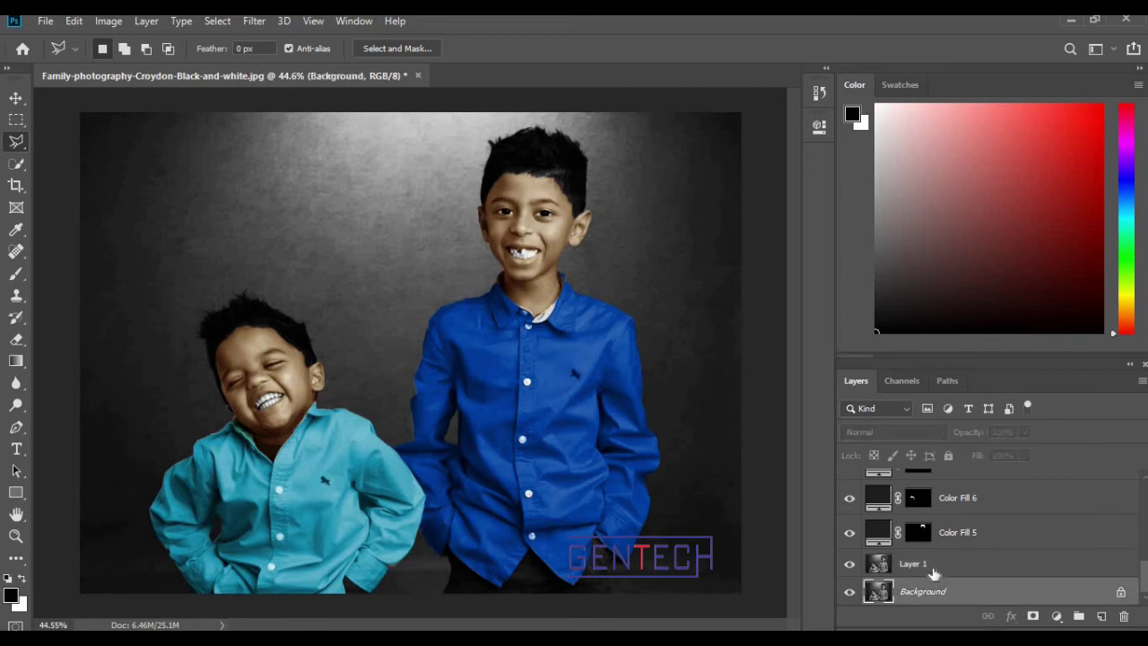
{"action": "left_click", "coordinate": [933, 567]}
{"action": "key", "text": "ctrl+j"}
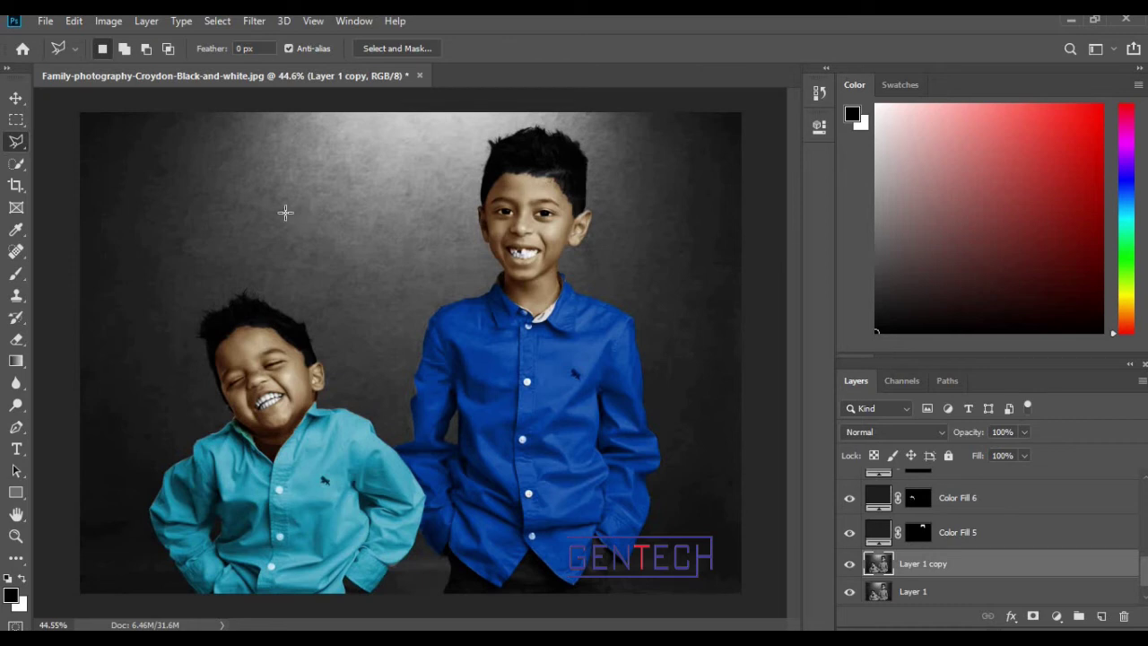
{"action": "left_click", "coordinate": [16, 164]}
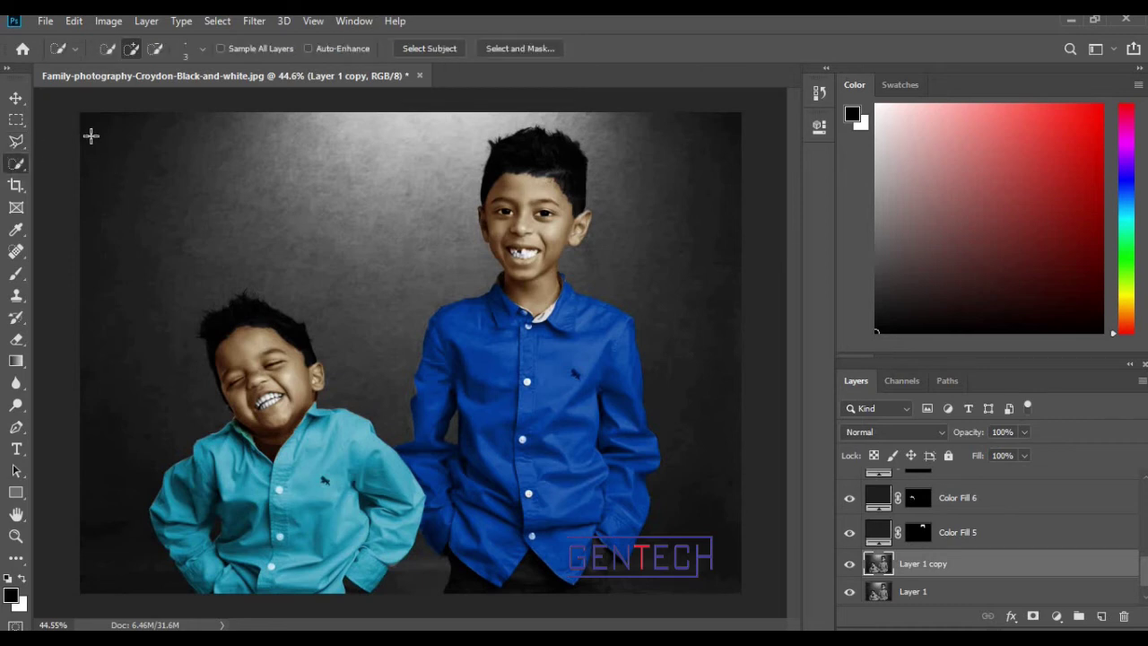
- Quick-select both boys, then refine the edge around the smaller boy's face and hair
{"action": "left_click_drag", "start_coordinate": [107, 266], "coordinate": [103, 541]}
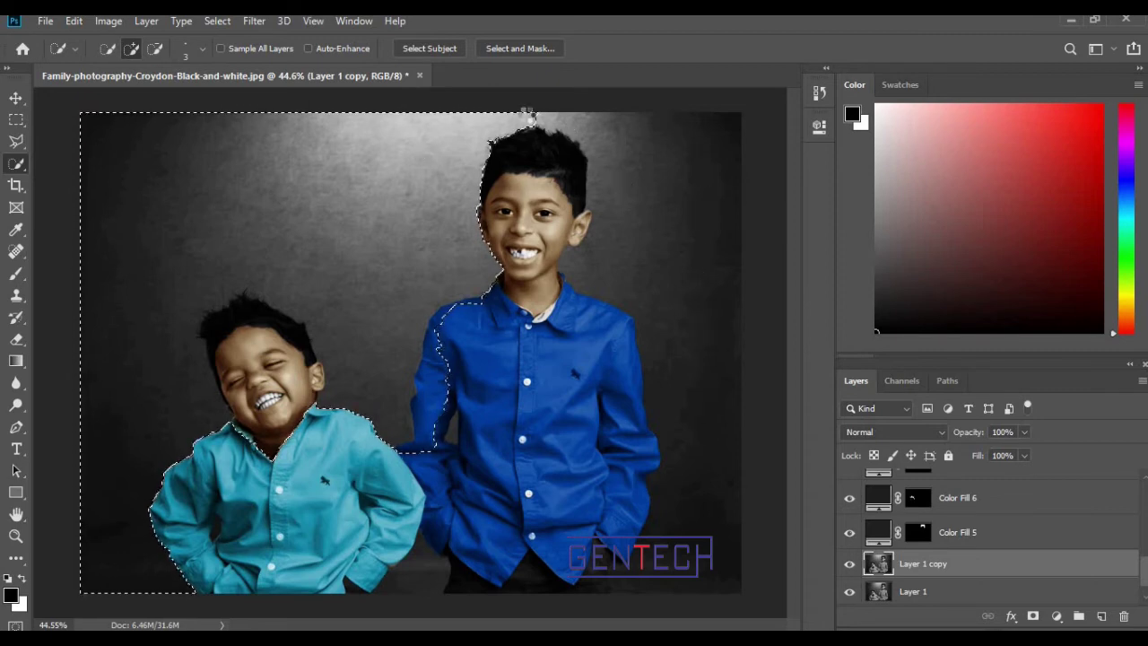
{"action": "mouse_move", "coordinate": [536, 118]}
{"action": "left_mouse_down"}
{"action": "mouse_move", "coordinate": [577, 123]}
{"action": "mouse_move", "coordinate": [655, 209]}
{"action": "mouse_move", "coordinate": [432, 436]}
{"action": "left_mouse_up"}
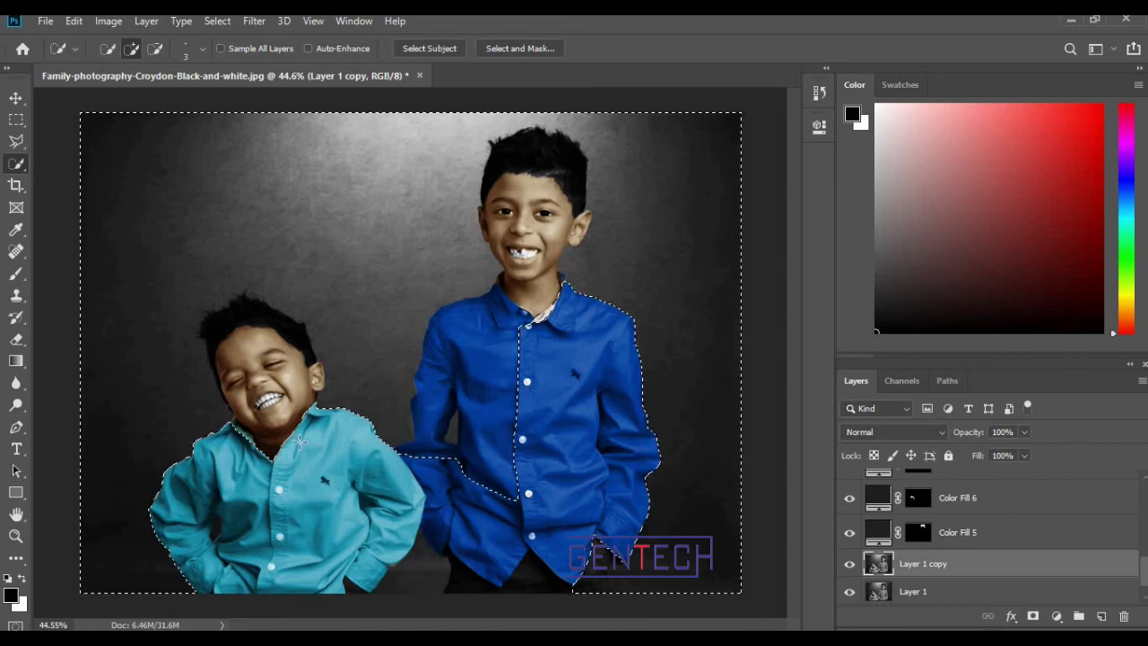
{"action": "left_click", "coordinate": [154, 49]}
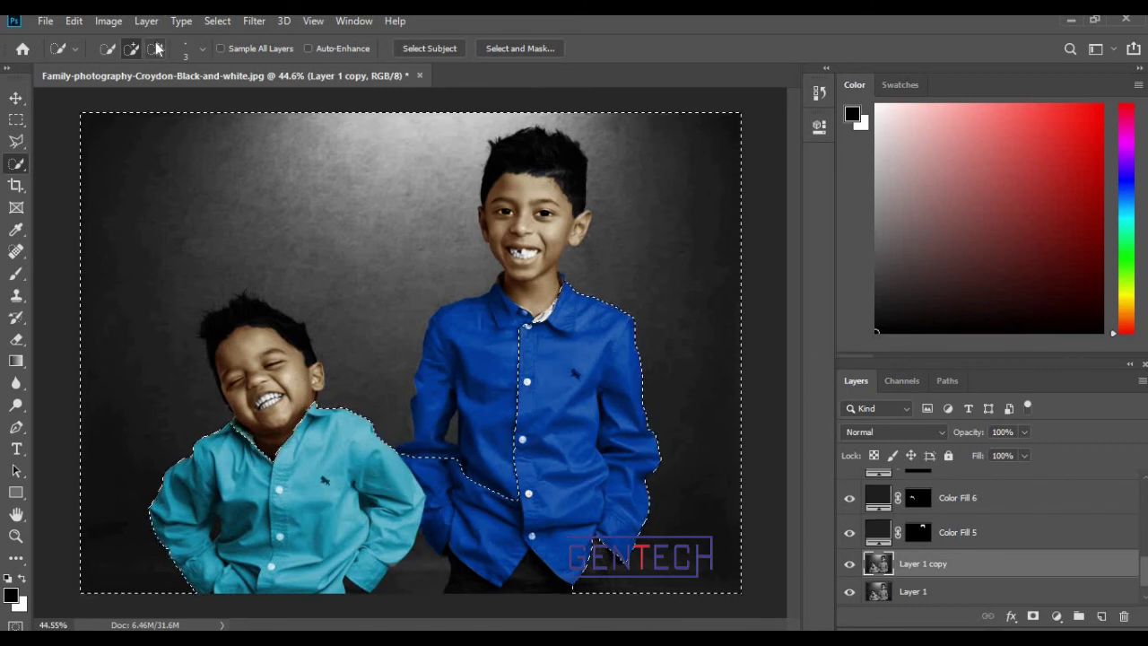
{"action": "left_click_drag", "start_coordinate": [283, 452], "coordinate": [216, 319]}
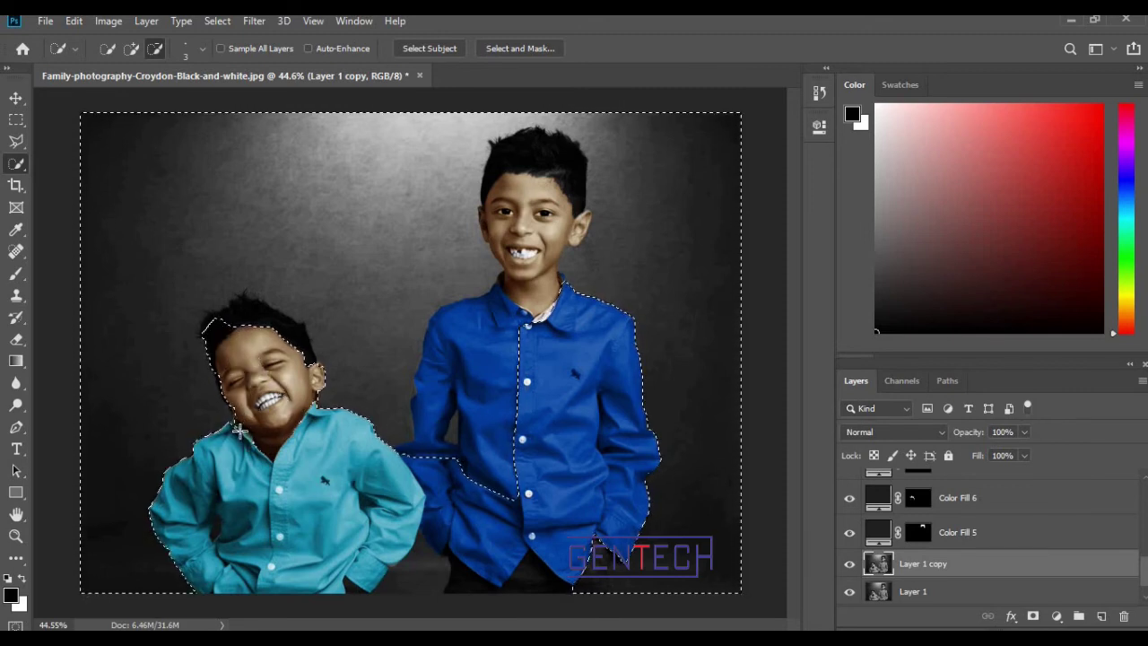
{"action": "left_click_drag", "start_coordinate": [257, 310], "coordinate": [282, 335]}
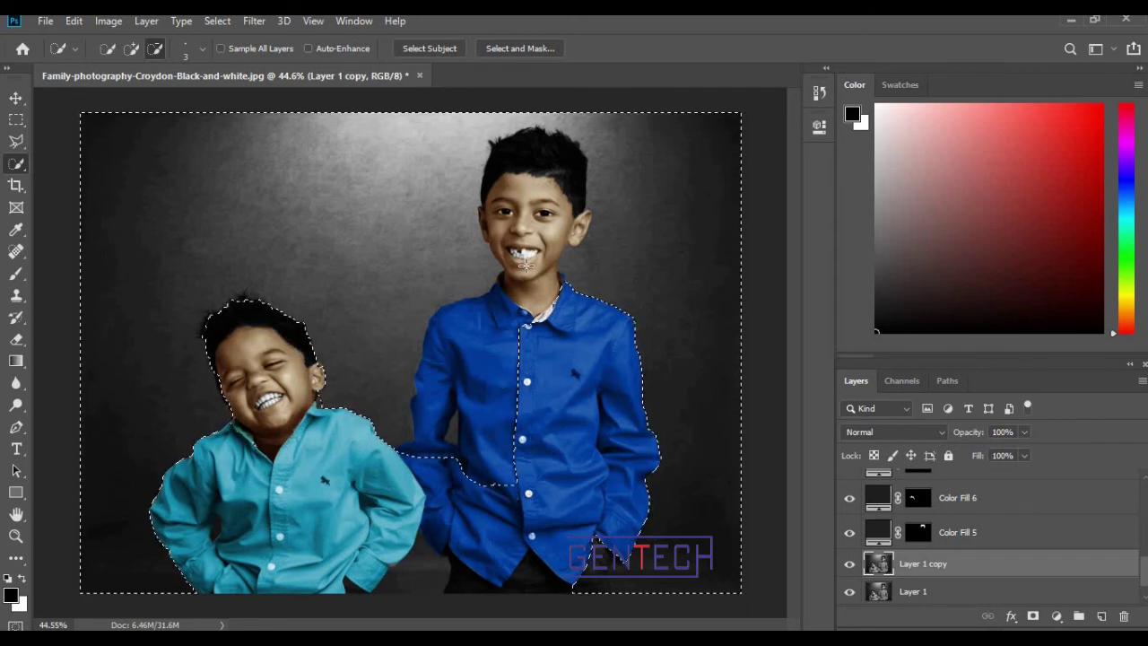
- Refine the selection along the taller boy's shoulder, chin, arm, face and hair
{"action": "left_click_drag", "start_coordinate": [497, 392], "coordinate": [507, 262]}
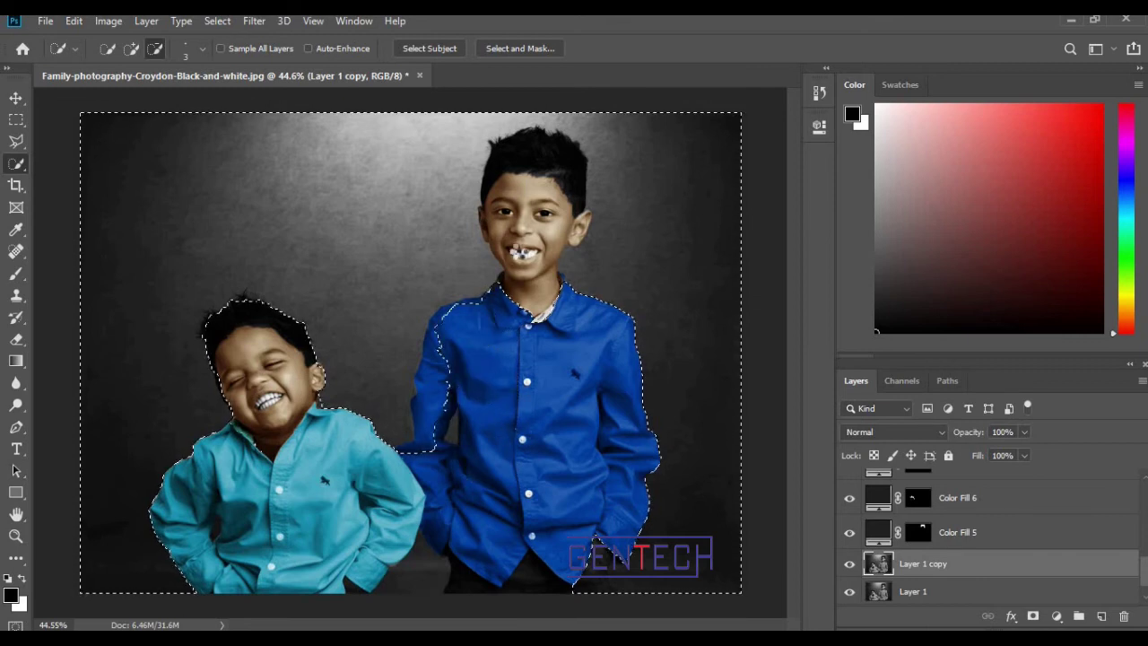
{"action": "left_click_drag", "start_coordinate": [535, 210], "coordinate": [536, 208]}
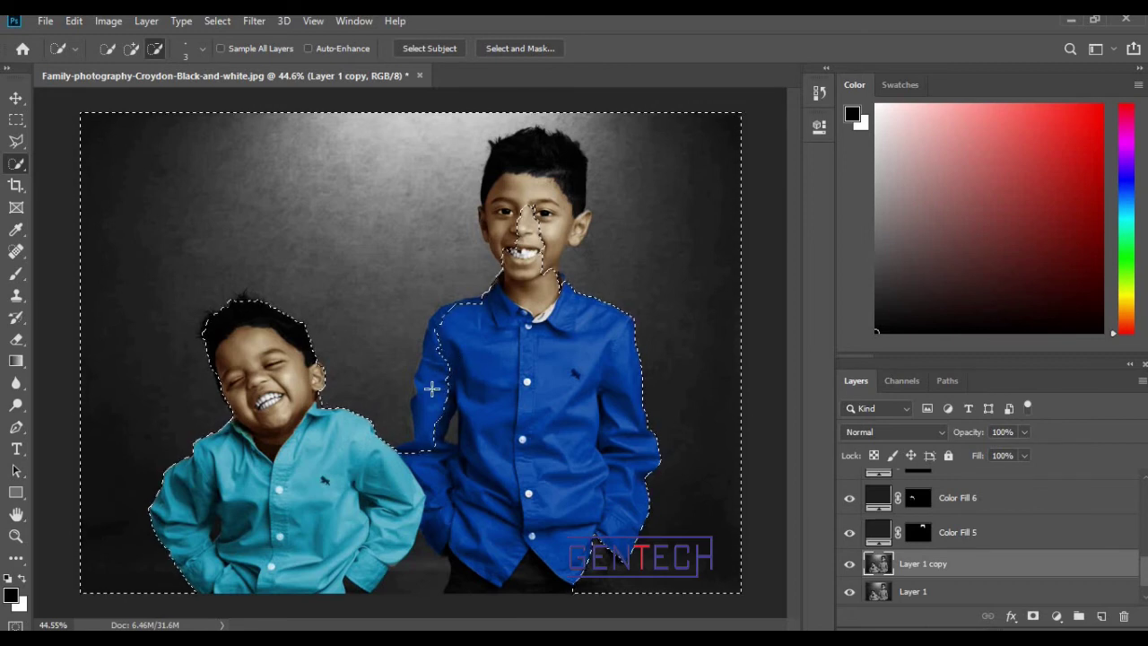
{"action": "left_click_drag", "start_coordinate": [431, 413], "coordinate": [431, 416]}
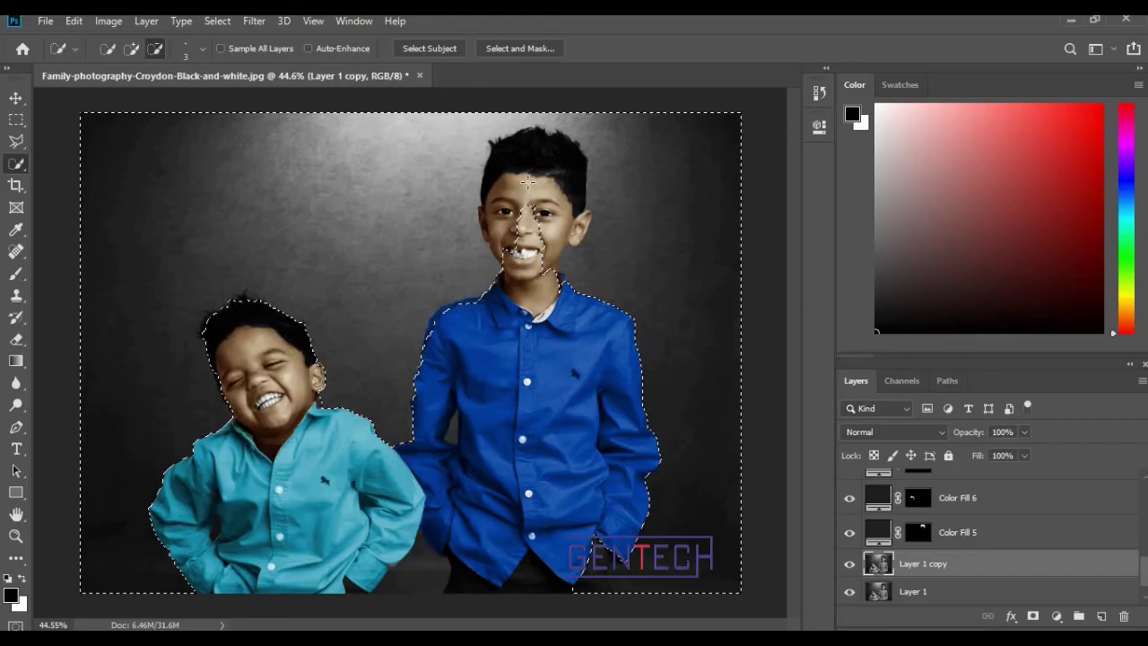
{"action": "left_click", "coordinate": [531, 169]}
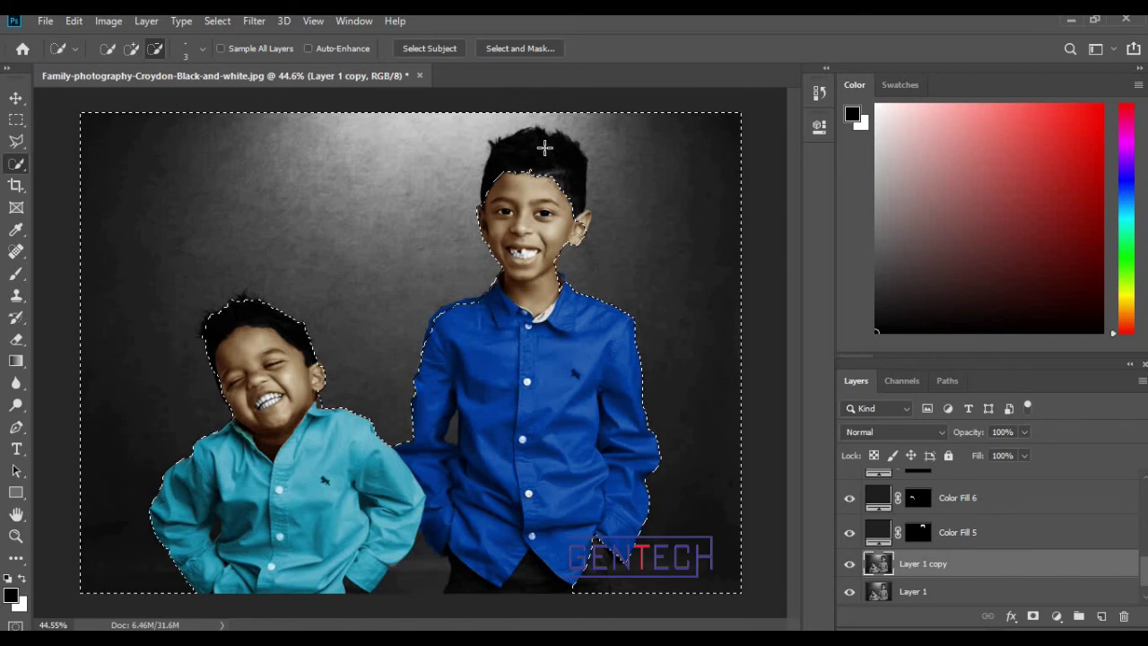
{"action": "left_click_drag", "start_coordinate": [517, 152], "coordinate": [521, 135]}
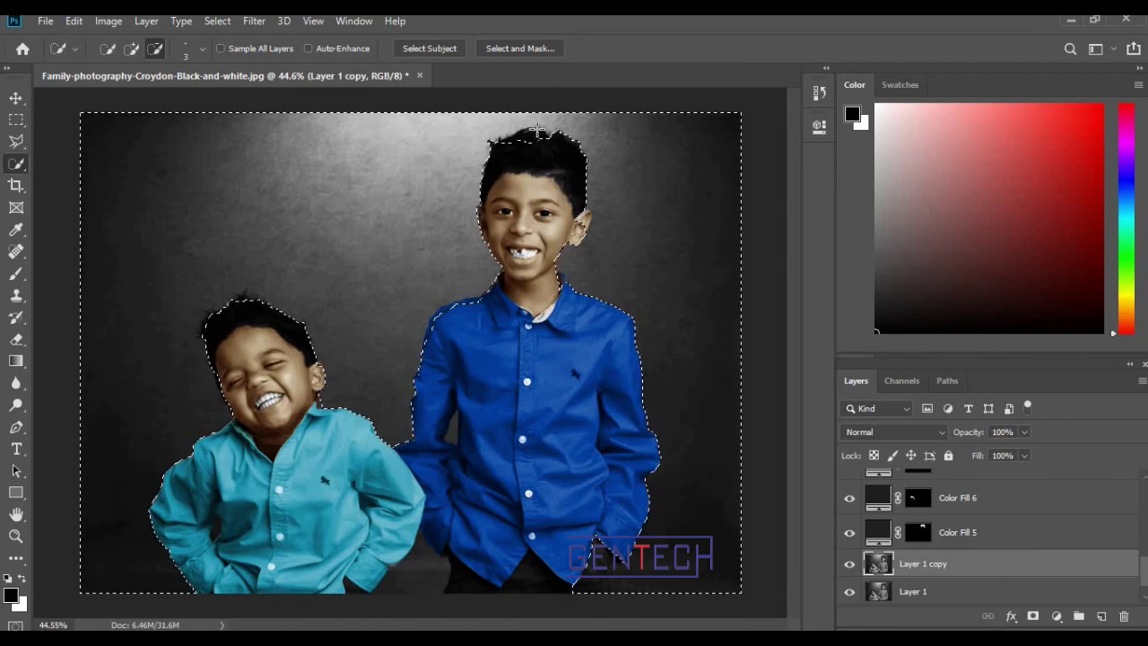
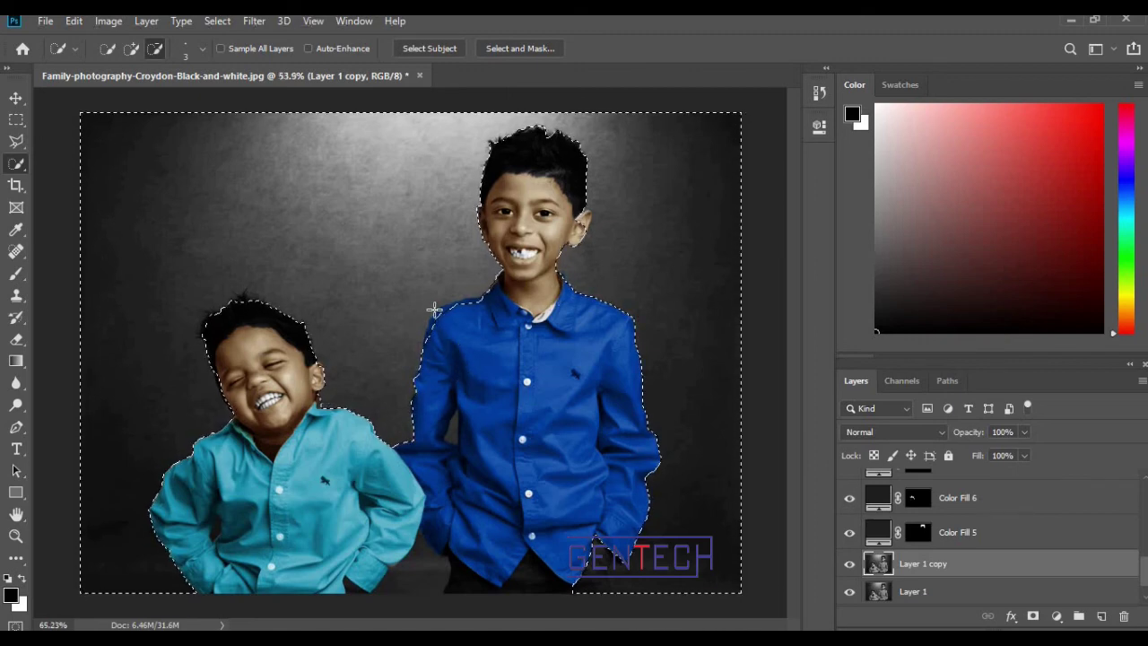
- Add the blue shirt's shoulder and the dark area between the shirts to the selection
{"action": "scroll", "coordinate": [456, 347], "scroll_direction": "up", "scroll_amount": 2}
{"action": "scroll", "coordinate": [456, 326], "scroll_direction": "up", "scroll_amount": 2}
{"action": "scroll", "coordinate": [457, 315], "scroll_direction": "up", "scroll_amount": 1}
{"action": "scroll", "coordinate": [456, 305], "scroll_direction": "up", "scroll_amount": 1}
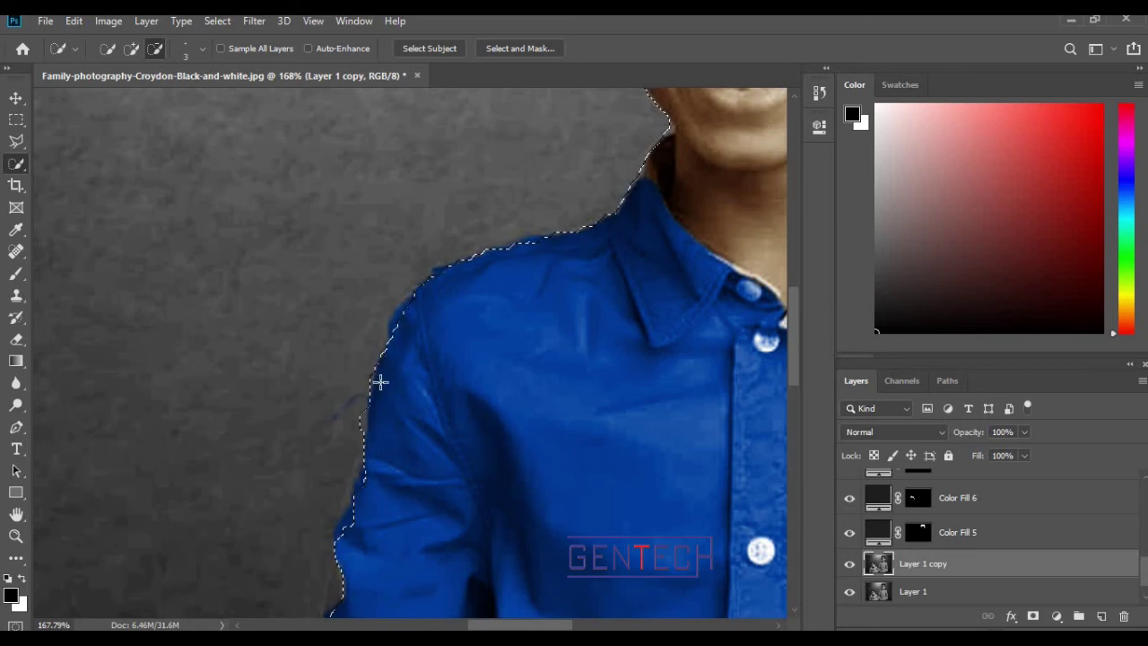
{"action": "left_click_drag", "start_coordinate": [389, 361], "coordinate": [415, 302]}
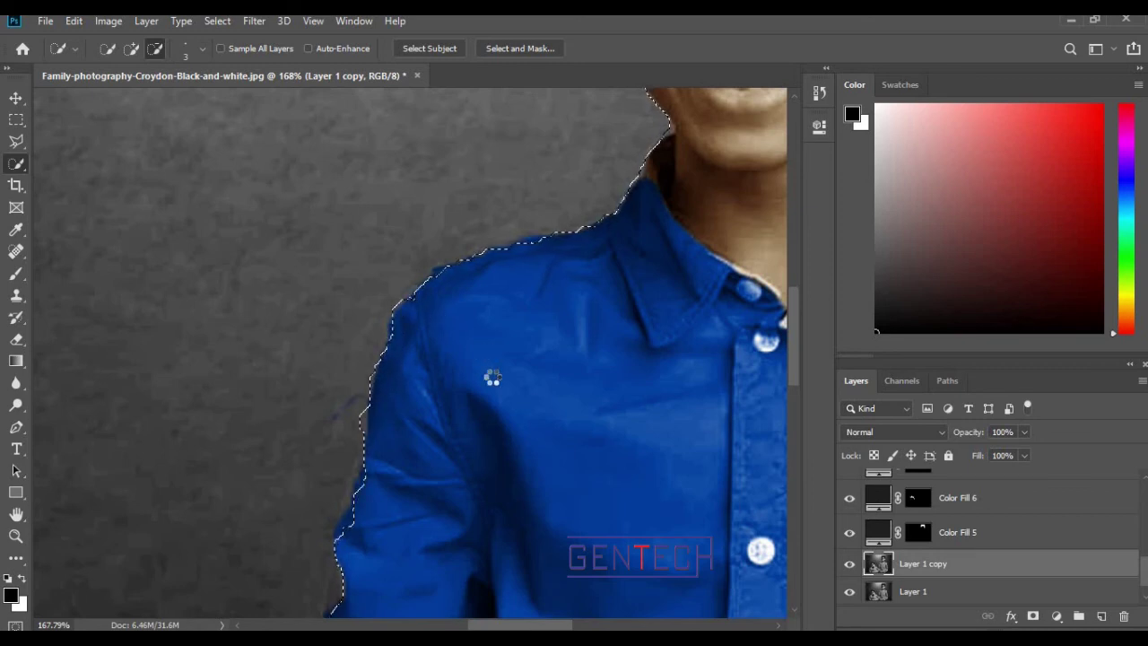
{"action": "scroll", "coordinate": [493, 378], "scroll_direction": "down", "scroll_amount": 4}
{"action": "scroll", "coordinate": [493, 378], "scroll_direction": "down", "scroll_amount": 2}
{"action": "scroll", "coordinate": [493, 377], "scroll_direction": "down", "scroll_amount": 2}
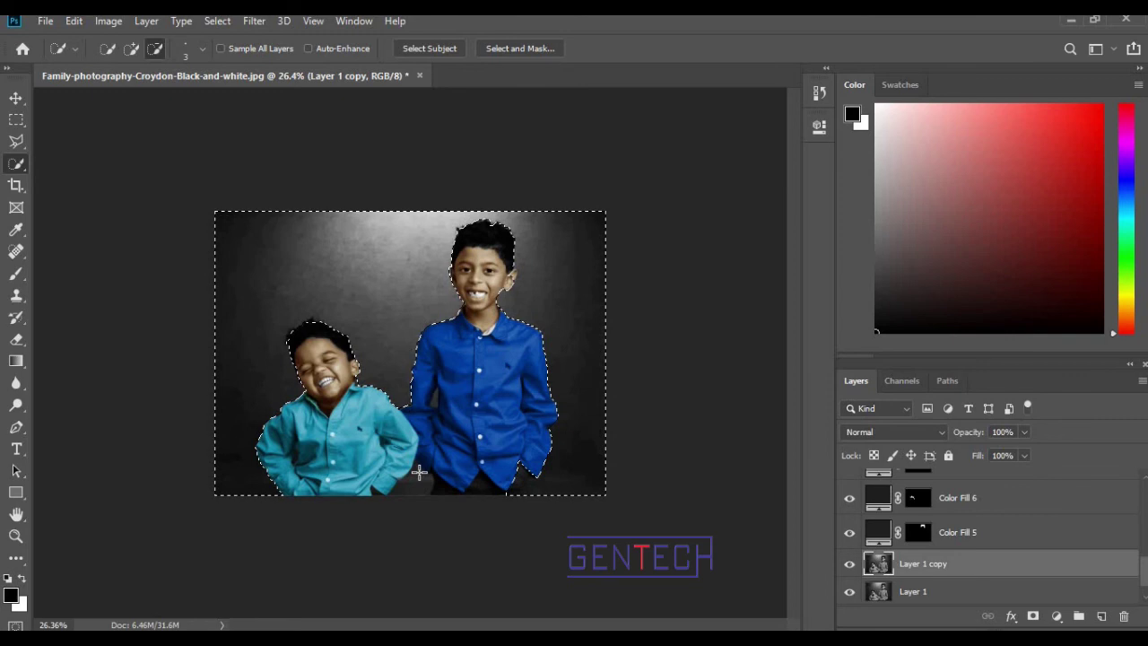
{"action": "left_click", "coordinate": [131, 49]}
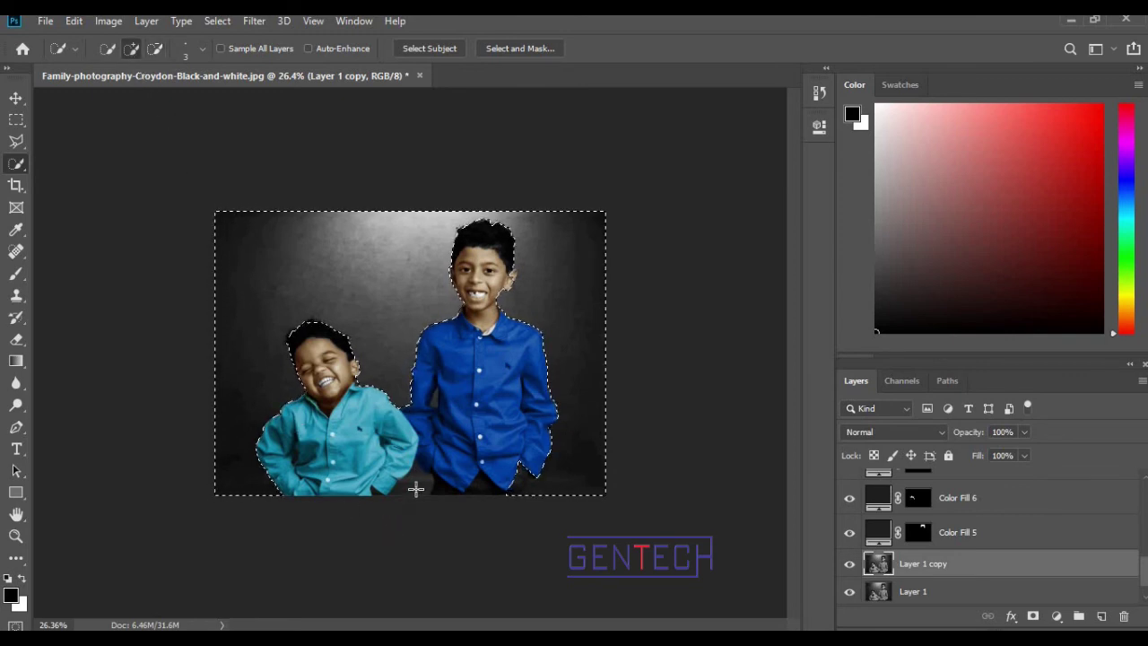
{"action": "left_click_drag", "start_coordinate": [410, 486], "coordinate": [433, 450]}
- Subtract the grey triangular gap beside the blue sleeve from the selection
{"action": "scroll", "coordinate": [440, 412], "scroll_direction": "up", "scroll_amount": 2, "text": "alt"}
{"action": "scroll", "coordinate": [441, 413], "scroll_direction": "up", "scroll_amount": 4, "text": "alt"}
{"action": "scroll", "coordinate": [448, 411], "scroll_direction": "up", "scroll_amount": 2, "text": "alt"}
{"action": "scroll", "coordinate": [489, 376], "scroll_direction": "up", "scroll_amount": 2, "text": "alt"}
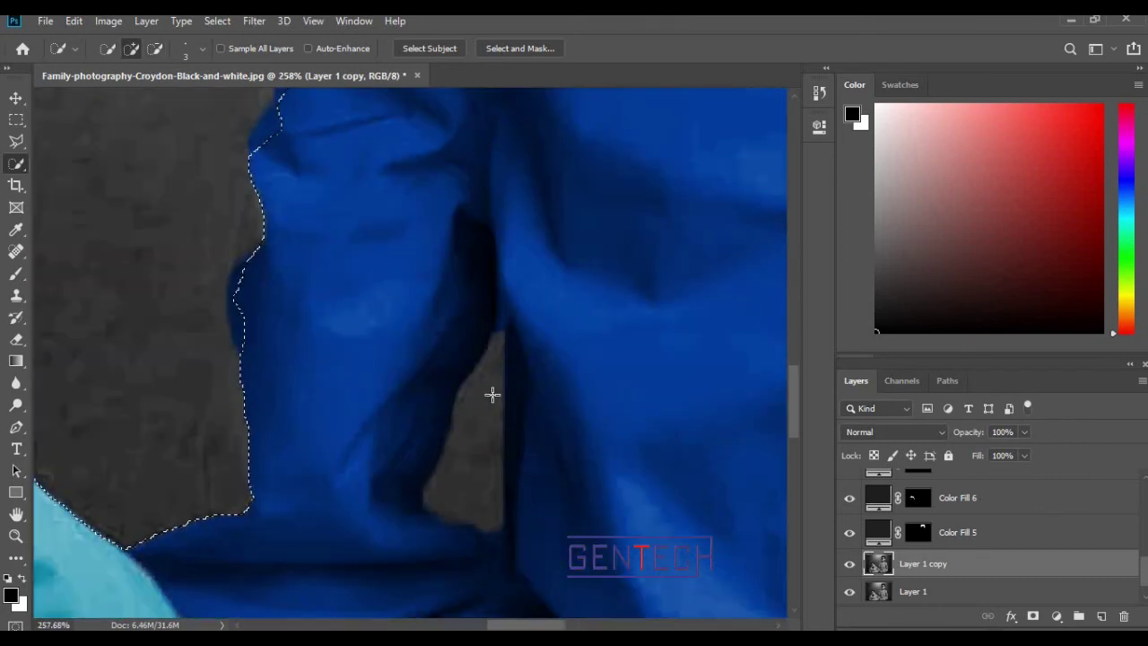
{"action": "left_click_drag", "start_coordinate": [481, 440], "coordinate": [444, 496]}
{"action": "left_click_drag", "start_coordinate": [444, 496], "coordinate": [482, 485]}
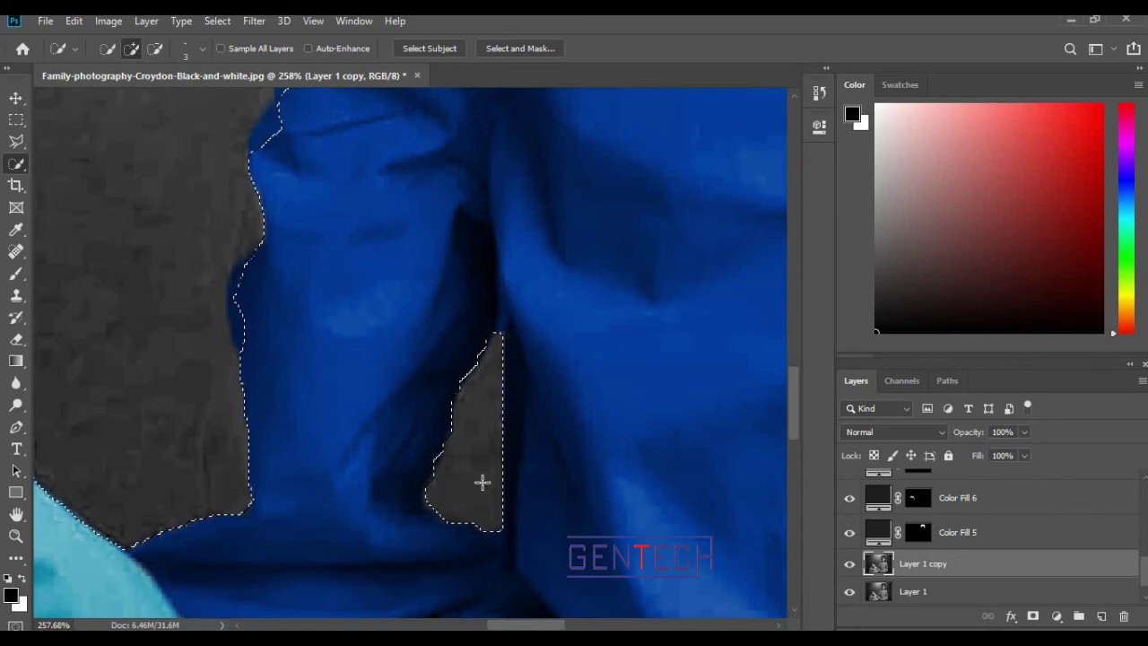
{"action": "scroll", "coordinate": [480, 482], "scroll_direction": "down", "scroll_amount": 2, "text": "alt"}
{"action": "scroll", "coordinate": [478, 482], "scroll_direction": "down", "scroll_amount": 2, "text": "alt"}
{"action": "scroll", "coordinate": [475, 485], "scroll_direction": "down", "scroll_amount": 2, "text": "alt"}
{"action": "scroll", "coordinate": [431, 502], "scroll_direction": "down", "scroll_amount": 1, "text": "alt"}
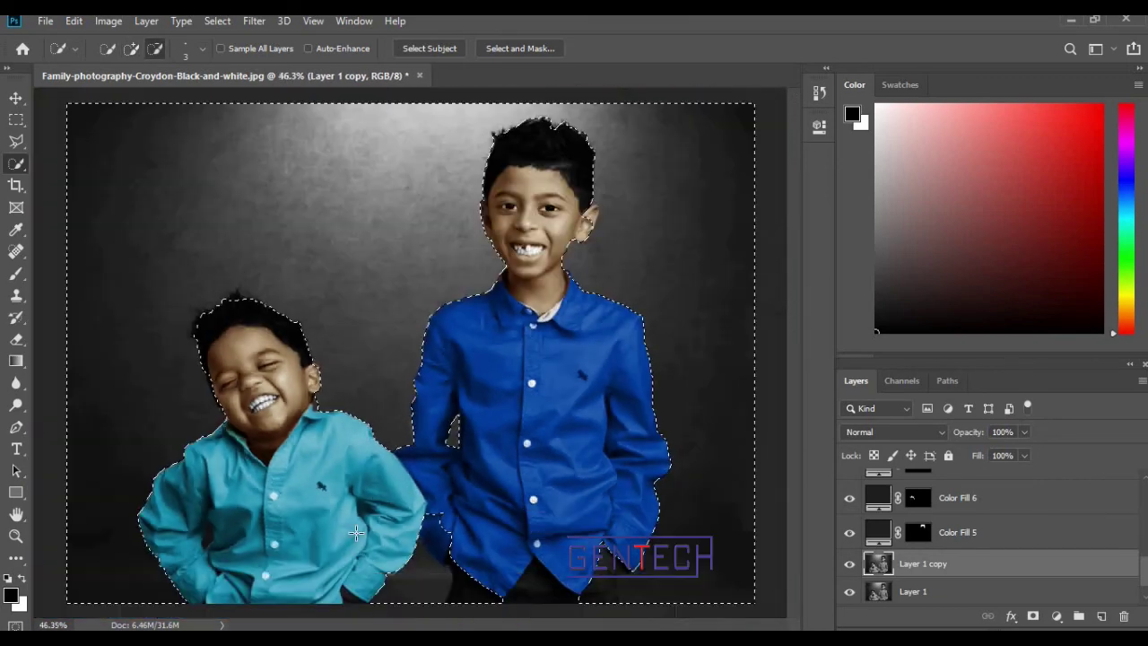
{"action": "scroll", "coordinate": [356, 532], "scroll_direction": "up", "scroll_amount": 1, "text": "alt"}
{"action": "scroll", "coordinate": [359, 529], "scroll_direction": "up", "scroll_amount": 1, "text": "alt"}
{"action": "scroll", "coordinate": [362, 522], "scroll_direction": "up", "scroll_amount": 1, "text": "alt"}
{"action": "scroll", "coordinate": [379, 482], "scroll_direction": "up", "scroll_amount": 1, "text": "alt"}
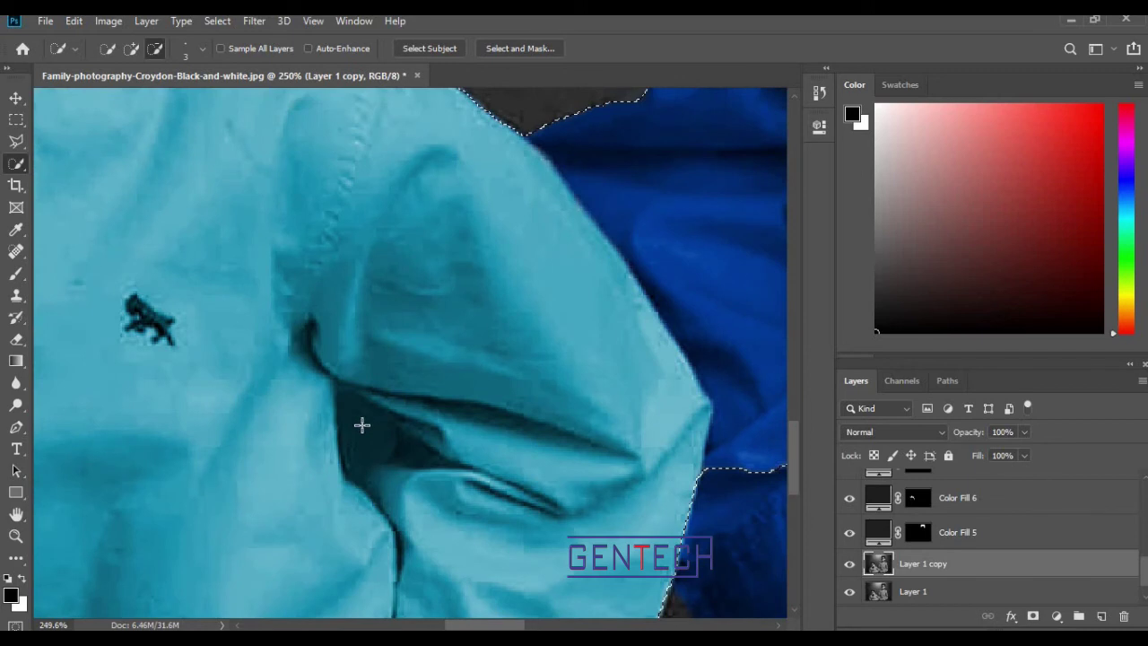
- Subtract the dark gap under the teal sleeve and trim the fold cut-out's edge
{"action": "left_click", "coordinate": [366, 448]}
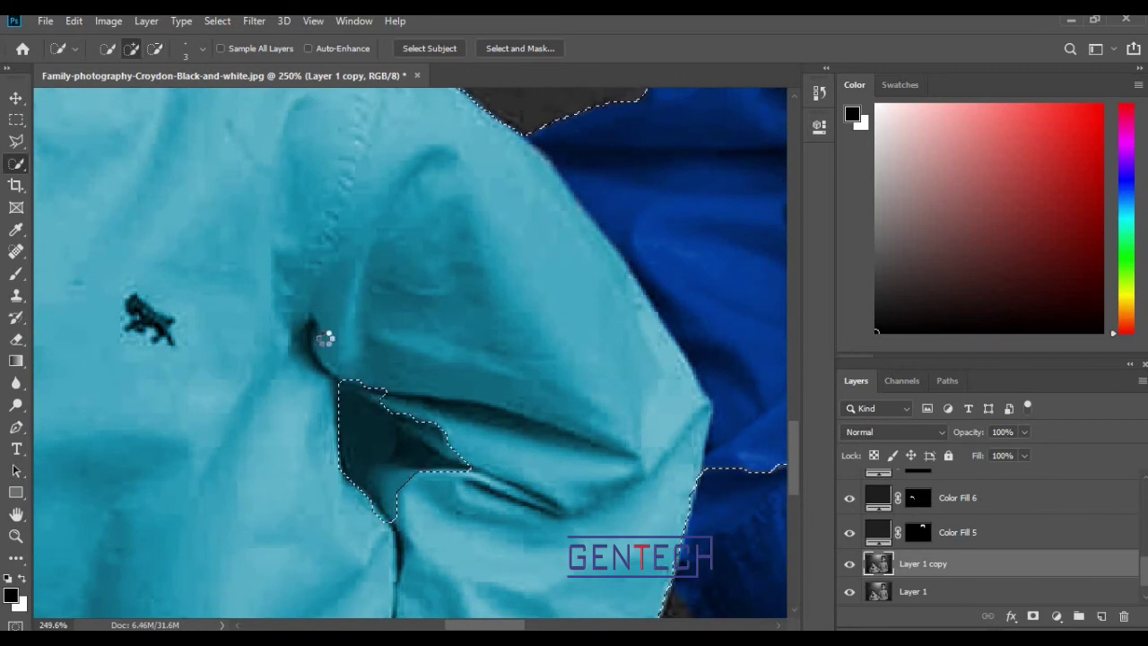
{"action": "left_click", "coordinate": [448, 443], "text": "alt"}
{"action": "left_click_drag", "start_coordinate": [425, 441], "coordinate": [385, 492]}
{"action": "left_click_drag", "start_coordinate": [426, 455], "coordinate": [393, 485]}
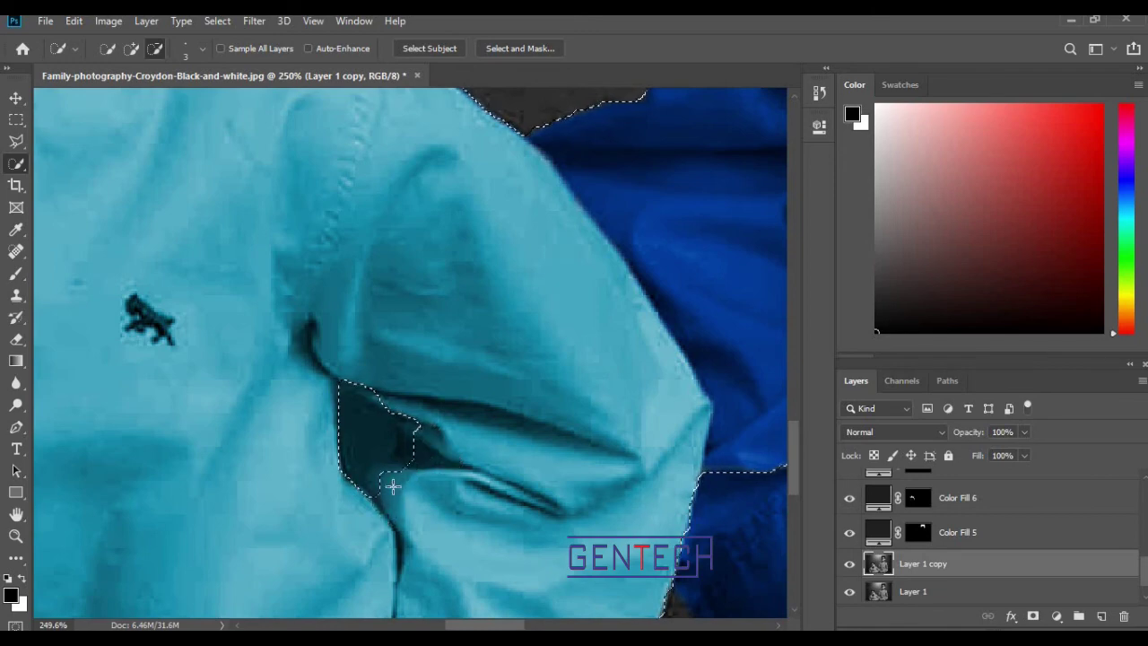
{"action": "scroll", "coordinate": [612, 465], "scroll_direction": "down", "scroll_amount": 6}
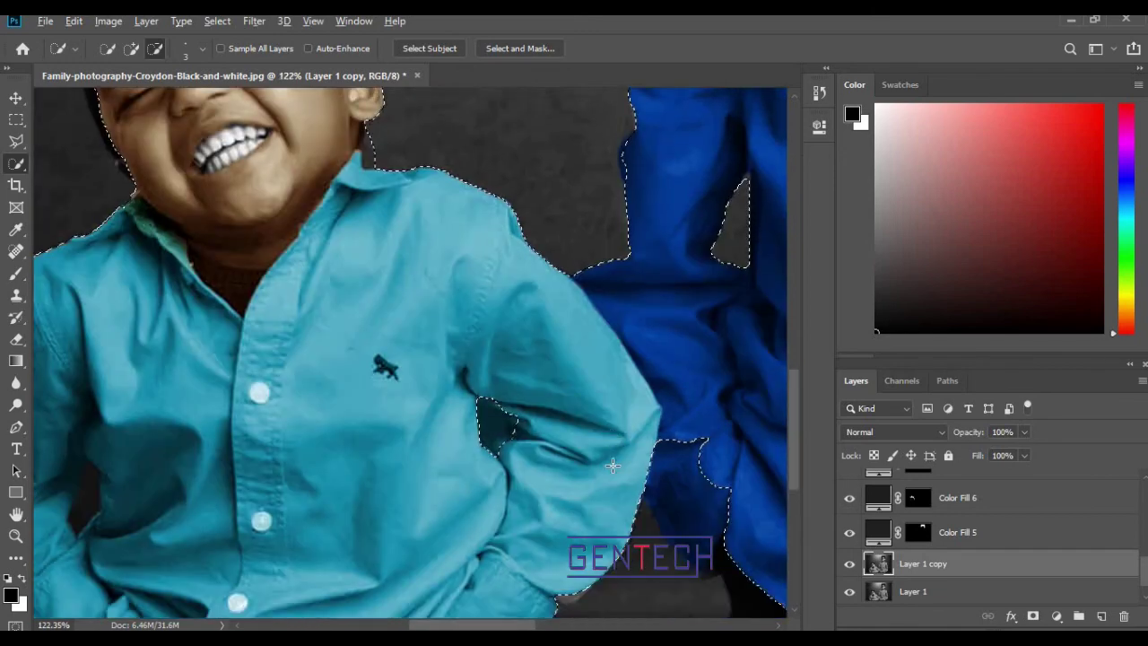
{"action": "scroll", "coordinate": [368, 466], "scroll_direction": "up", "scroll_amount": 2}
{"action": "scroll", "coordinate": [368, 470], "scroll_direction": "up", "scroll_amount": 2}
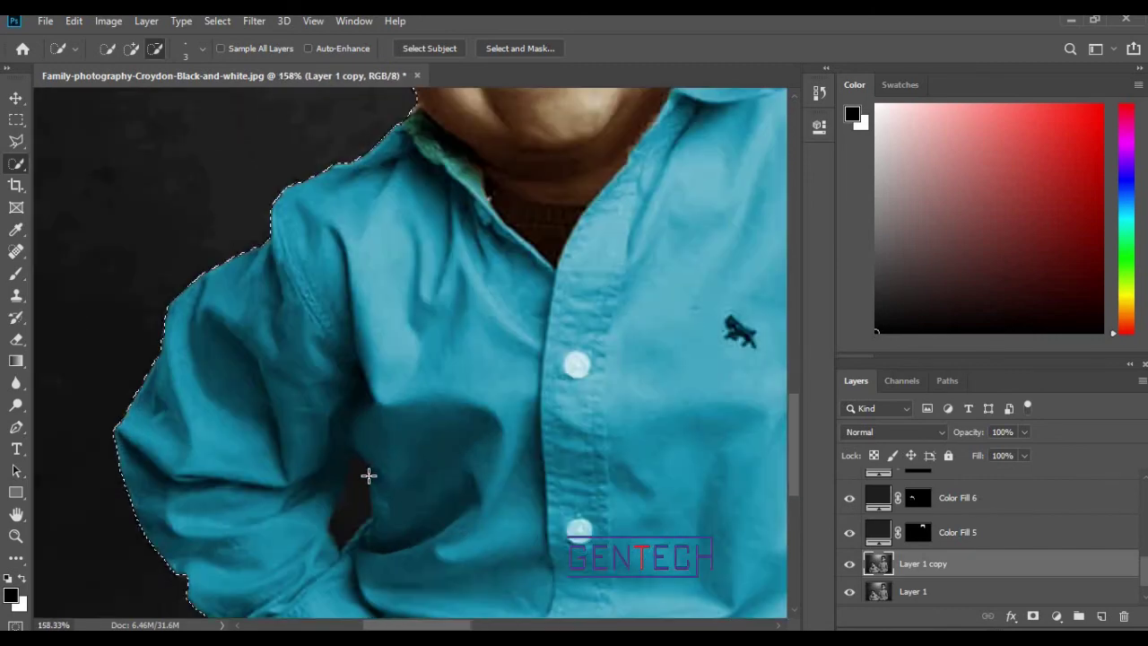
{"action": "scroll", "coordinate": [367, 471], "scroll_direction": "up", "scroll_amount": 2}
{"action": "scroll", "coordinate": [341, 448], "scroll_direction": "up", "scroll_amount": 2}
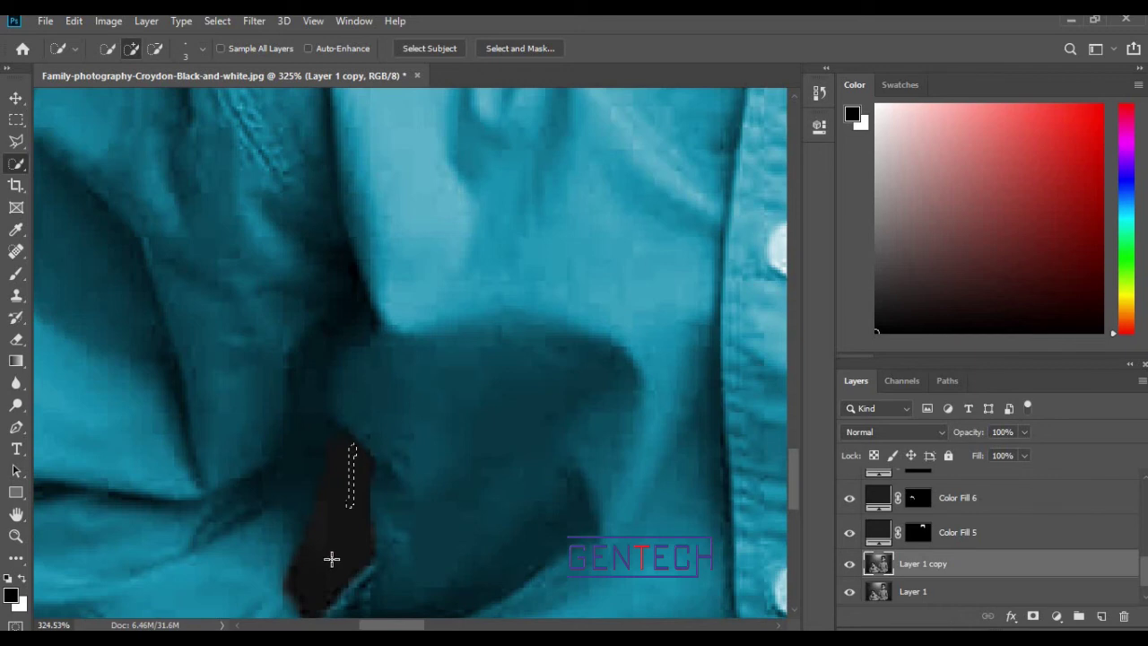
- Remove the teal shirt's waist gap and the dark background between the boys, then fit the photo in the window
{"action": "left_click_drag", "start_coordinate": [318, 579], "coordinate": [315, 584]}
{"action": "scroll", "coordinate": [597, 427], "scroll_direction": "down", "scroll_amount": 3}
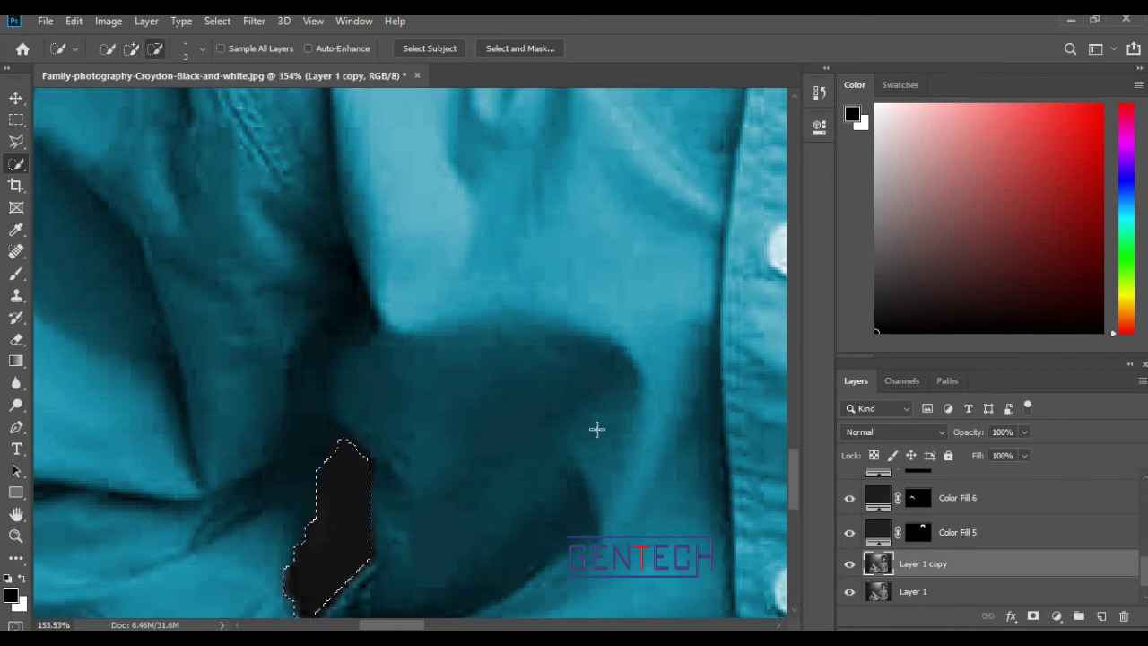
{"action": "scroll", "coordinate": [596, 428], "scroll_direction": "down", "scroll_amount": 2}
{"action": "scroll", "coordinate": [596, 428], "scroll_direction": "down", "scroll_amount": 1}
{"action": "scroll", "coordinate": [597, 427], "scroll_direction": "down", "scroll_amount": 2}
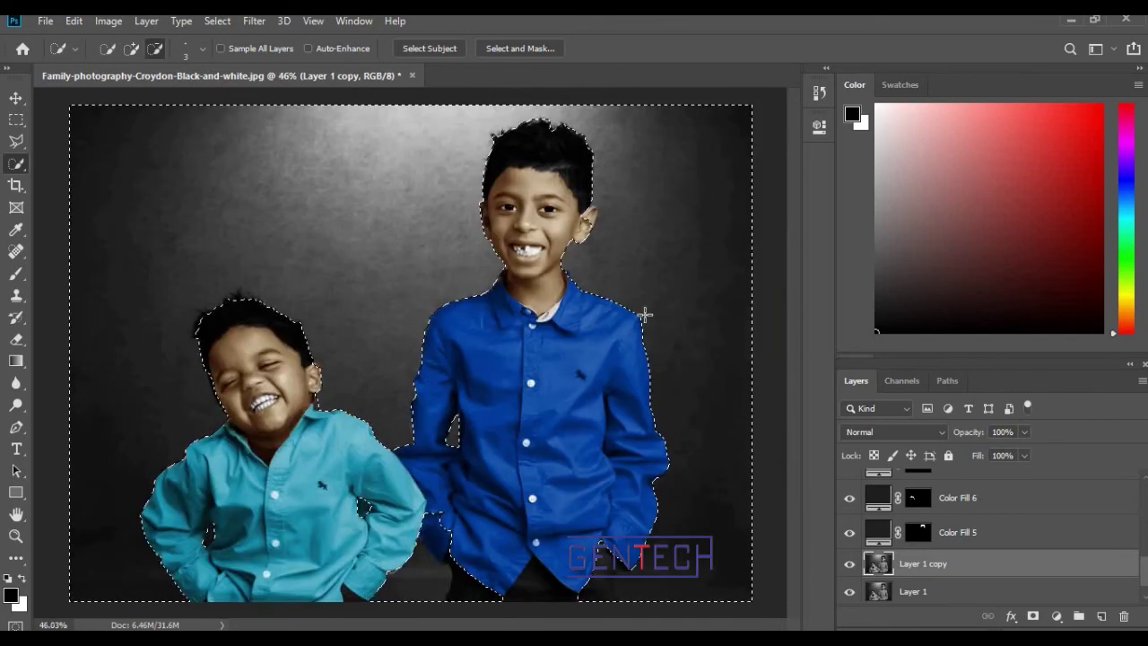
{"action": "scroll", "coordinate": [438, 583], "scroll_direction": "up", "scroll_amount": 2}
{"action": "scroll", "coordinate": [452, 507], "scroll_direction": "up", "scroll_amount": 2}
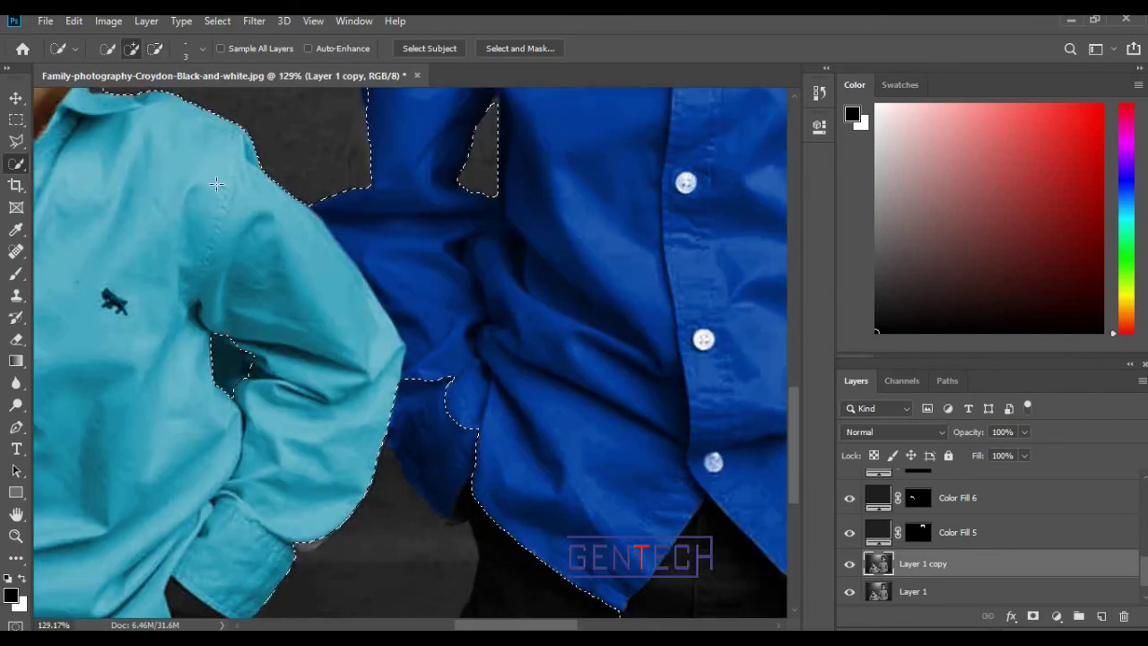
{"action": "left_click", "coordinate": [156, 51]}
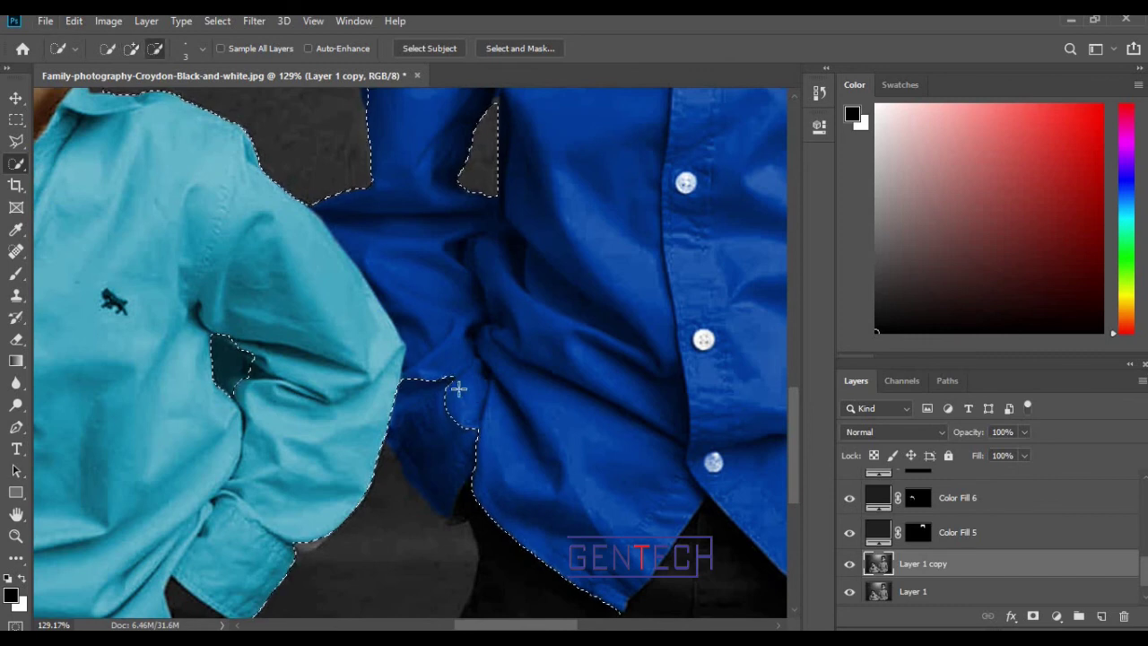
{"action": "mouse_move", "coordinate": [438, 450]}
{"action": "left_mouse_down"}
{"action": "mouse_move", "coordinate": [455, 507]}
{"action": "mouse_move", "coordinate": [447, 498]}
{"action": "mouse_move", "coordinate": [497, 583]}
{"action": "left_mouse_up"}
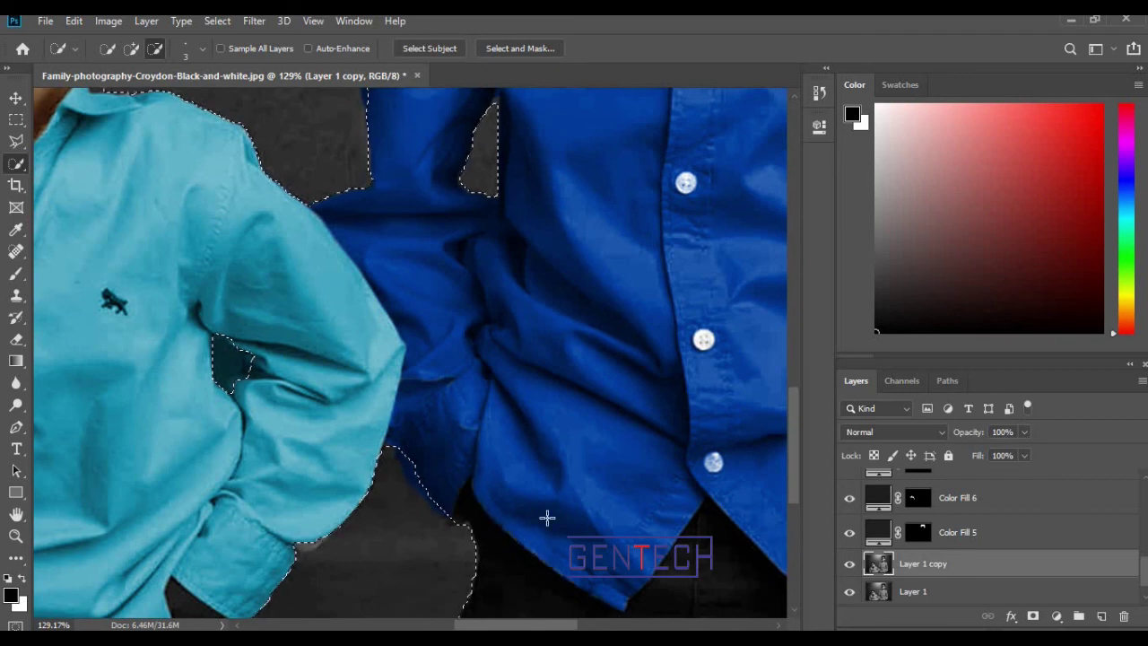
{"action": "key", "text": "ctrl+0"}
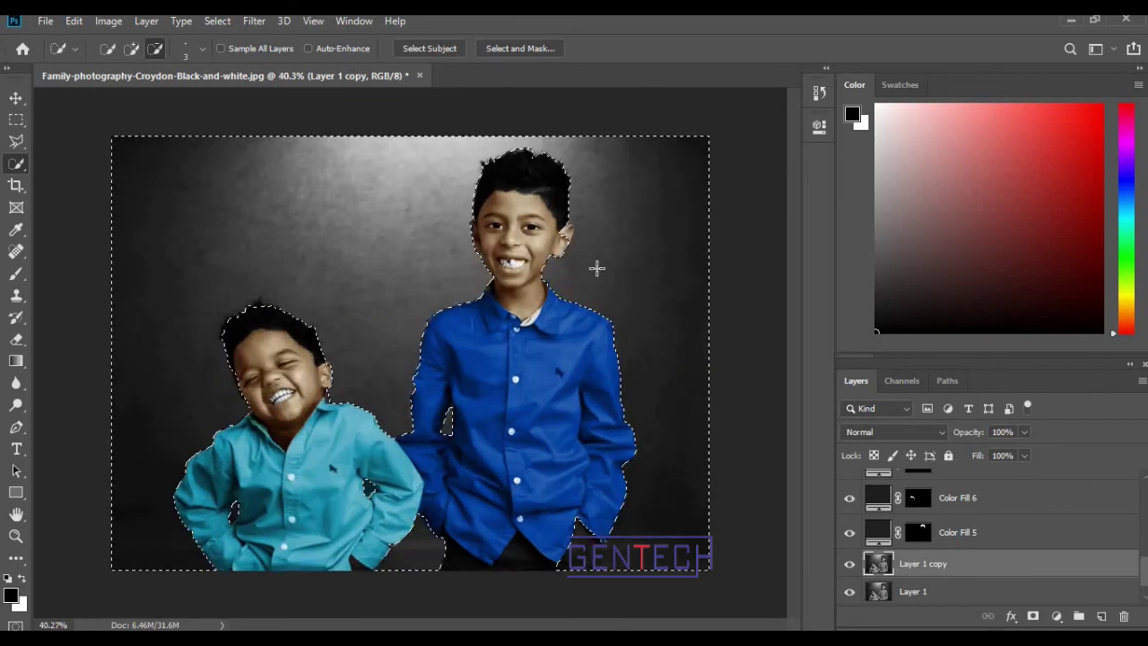
- Add the boy's upper ear and missing neck edge to the selection
{"action": "scroll", "coordinate": [597, 266], "scroll_direction": "up", "scroll_amount": 2}
{"action": "scroll", "coordinate": [606, 168], "scroll_direction": "up", "scroll_amount": 5}
{"action": "scroll", "coordinate": [606, 168], "scroll_direction": "up", "scroll_amount": 1}
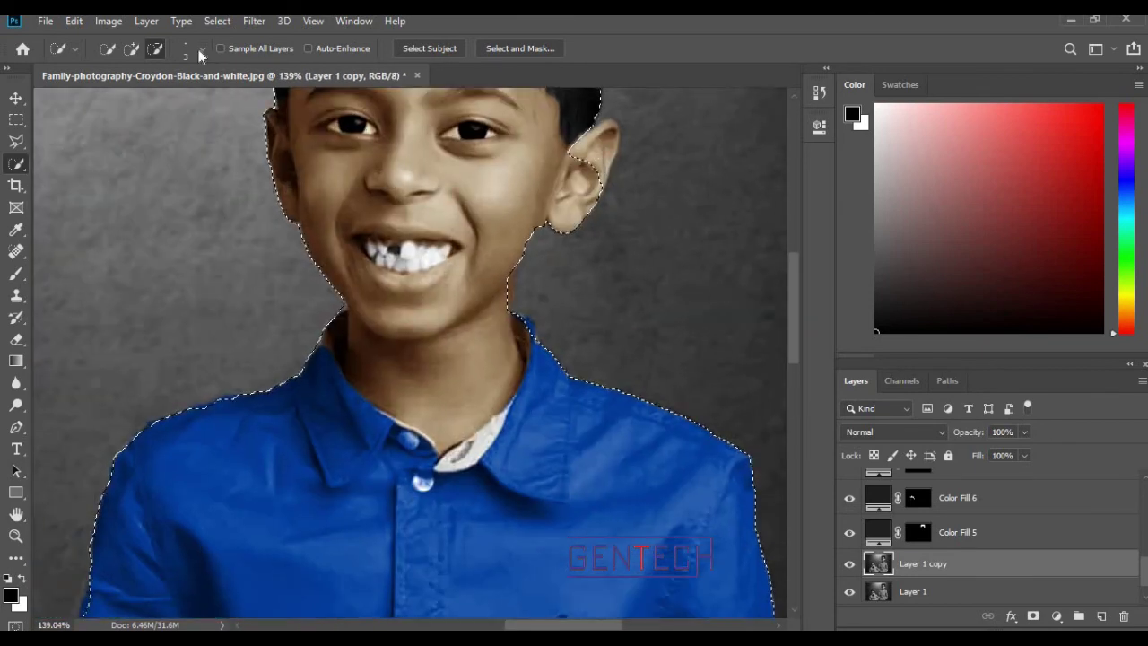
{"action": "left_click_drag", "start_coordinate": [569, 152], "coordinate": [606, 133]}
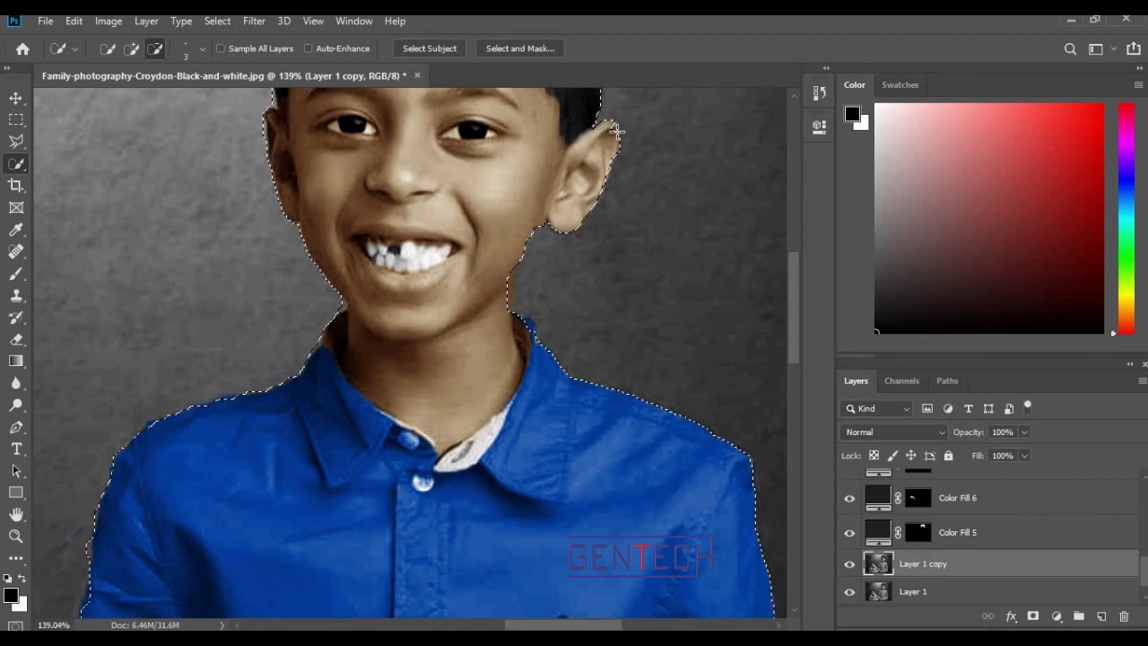
{"action": "left_click_drag", "start_coordinate": [610, 122], "coordinate": [594, 159]}
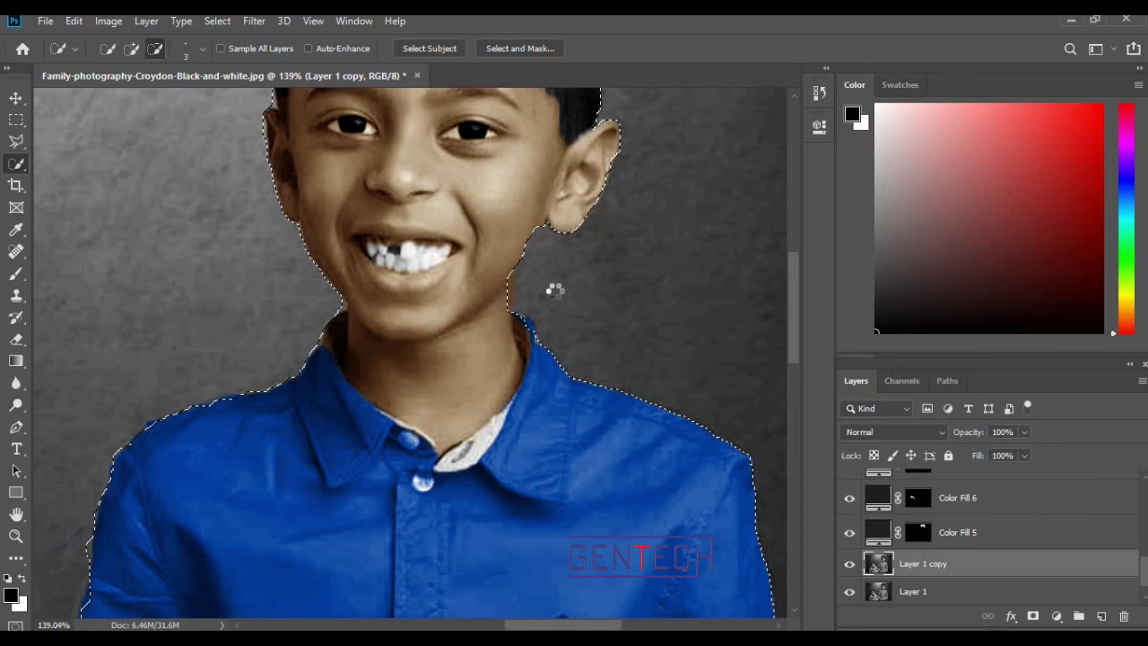
{"action": "scroll", "coordinate": [520, 300], "scroll_direction": "up", "scroll_amount": 5}
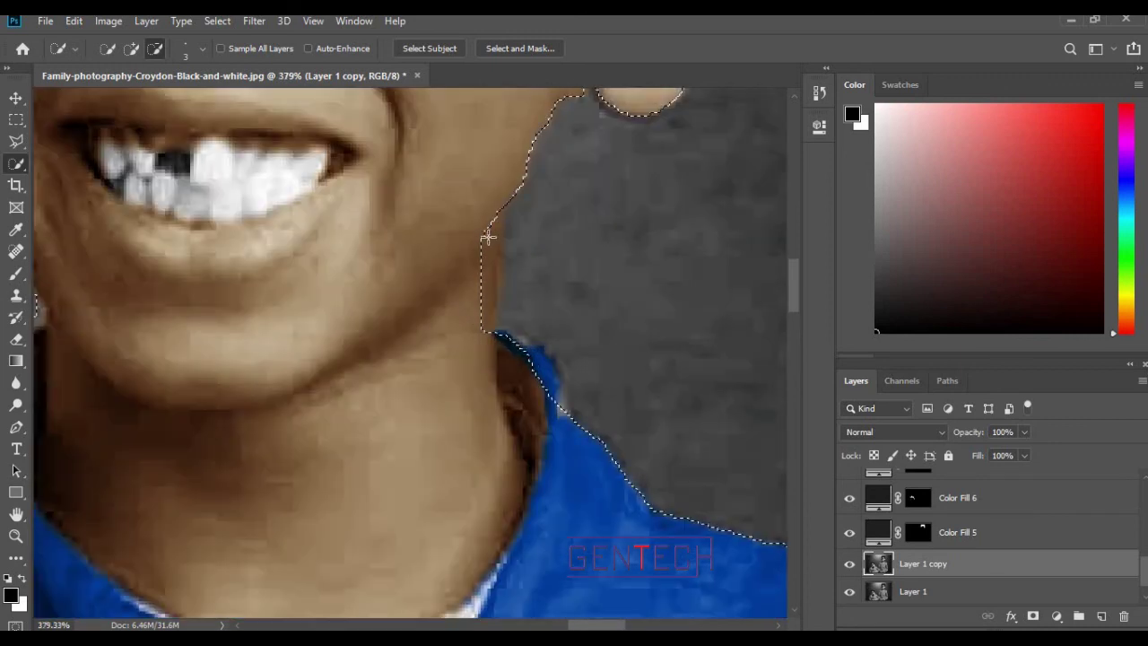
{"action": "left_click_drag", "start_coordinate": [483, 273], "coordinate": [481, 296]}
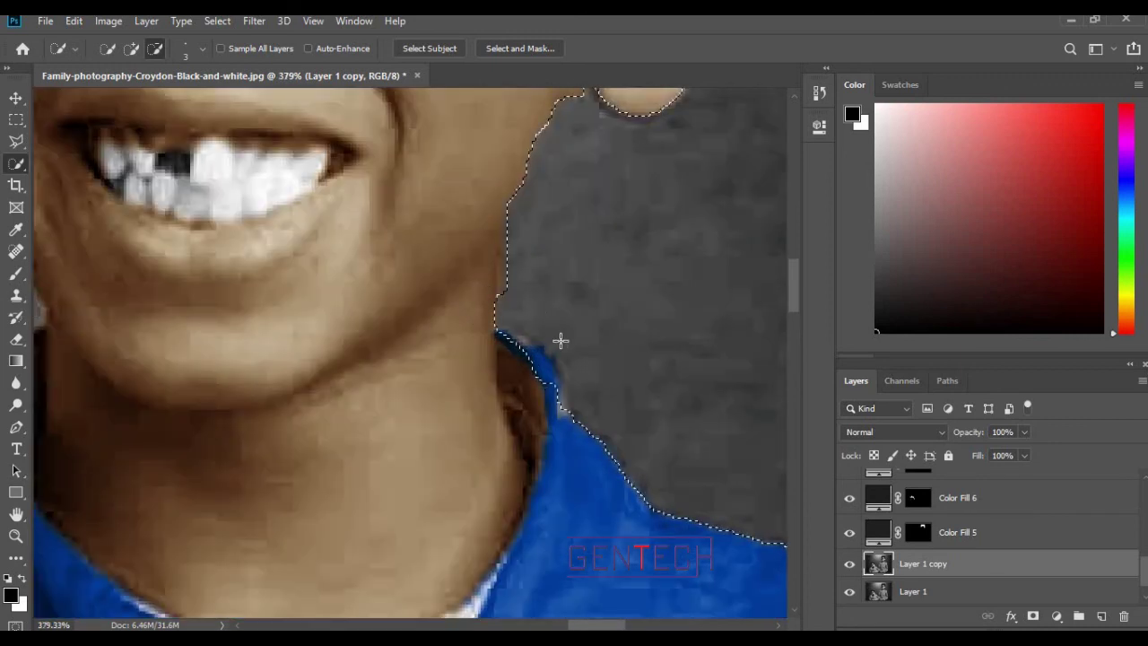
{"action": "scroll", "coordinate": [560, 340], "scroll_direction": "down", "scroll_amount": 4}
{"action": "scroll", "coordinate": [560, 340], "scroll_direction": "down", "scroll_amount": 3}
{"action": "scroll", "coordinate": [559, 340], "scroll_direction": "down", "scroll_amount": 3}
{"action": "scroll", "coordinate": [559, 340], "scroll_direction": "down", "scroll_amount": 2}
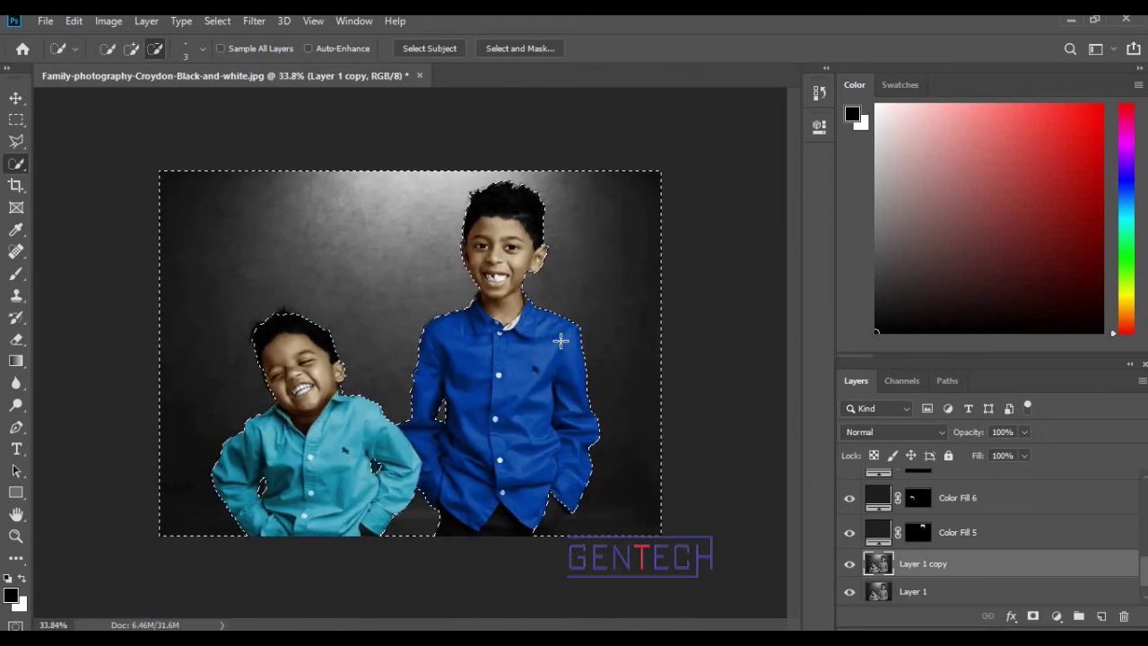
- Extend the smaller boy's selection over his hair strand and hair edge
{"action": "scroll", "coordinate": [289, 289], "scroll_direction": "up", "scroll_amount": 5}
{"action": "scroll", "coordinate": [166, 300], "scroll_direction": "up", "scroll_amount": 3}
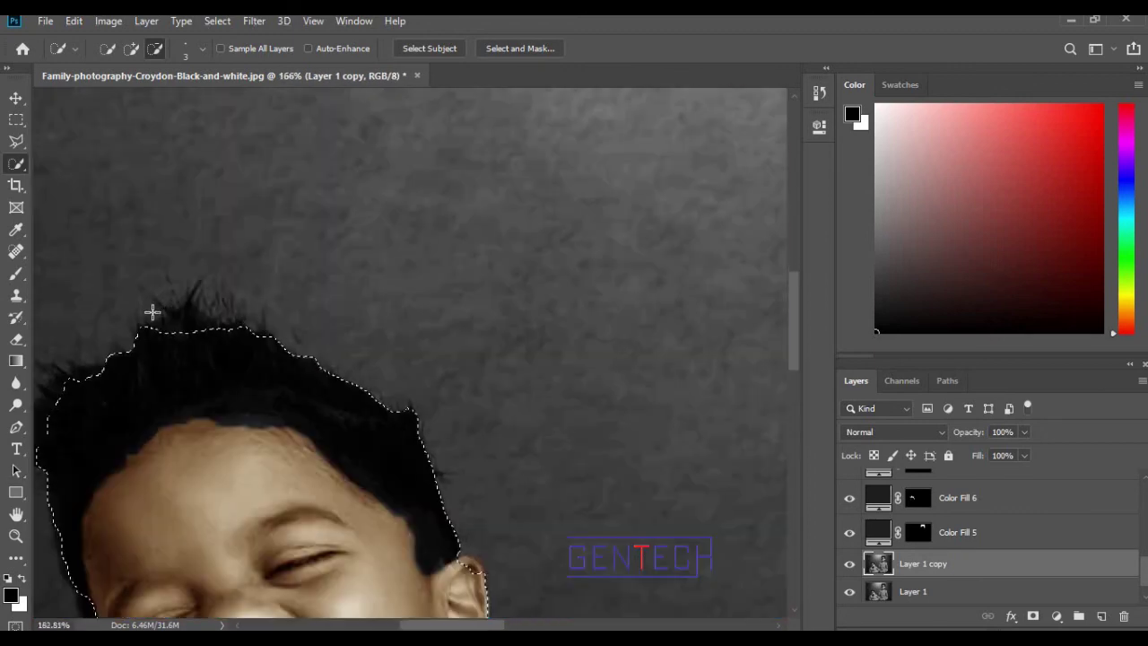
{"action": "scroll", "coordinate": [153, 311], "scroll_direction": "up", "scroll_amount": 3}
{"action": "scroll", "coordinate": [158, 317], "scroll_direction": "up", "scroll_amount": 1}
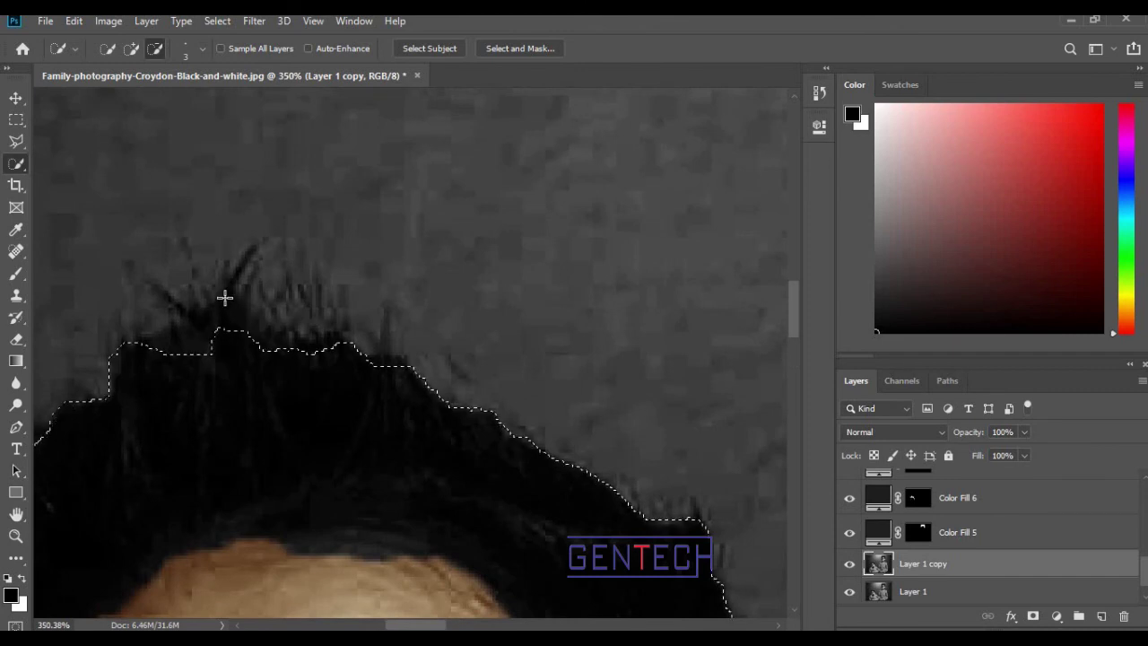
{"action": "mouse_move", "coordinate": [236, 289]}
{"action": "left_mouse_down"}
{"action": "mouse_move", "coordinate": [251, 254]}
{"action": "mouse_move", "coordinate": [245, 296]}
{"action": "mouse_move", "coordinate": [192, 328]}
{"action": "mouse_move", "coordinate": [197, 346]}
{"action": "mouse_move", "coordinate": [291, 402]}
{"action": "left_mouse_up"}
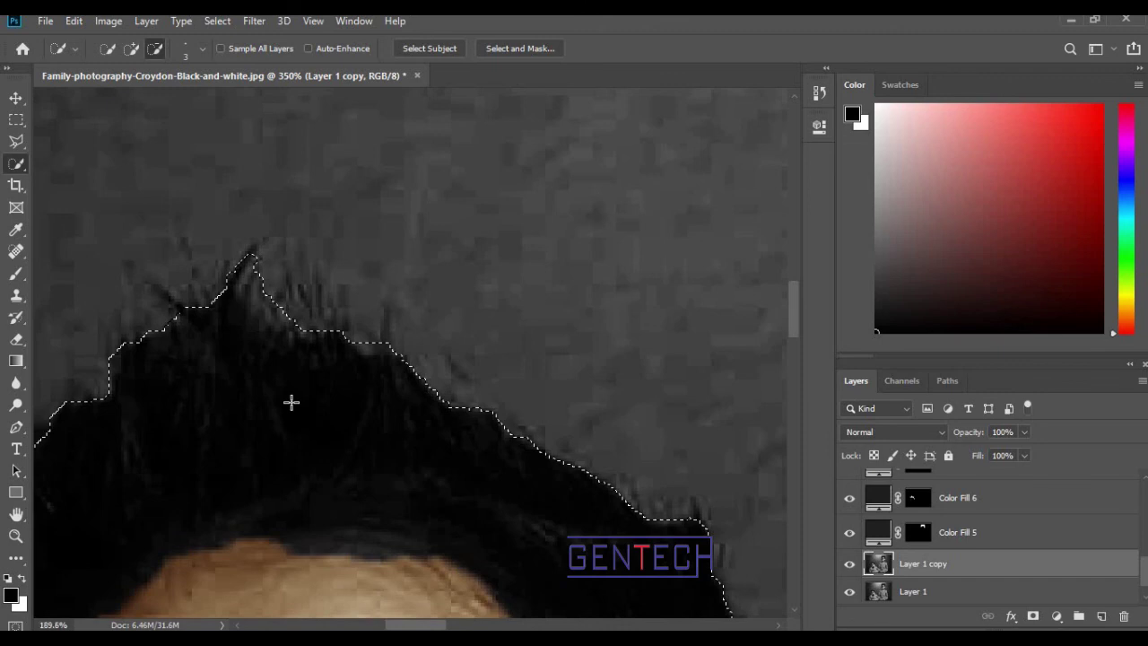
{"action": "scroll", "coordinate": [291, 402], "scroll_direction": "down", "scroll_amount": 3}
{"action": "scroll", "coordinate": [203, 430], "scroll_direction": "down", "scroll_amount": 2}
{"action": "scroll", "coordinate": [249, 413], "scroll_direction": "up", "scroll_amount": 3}
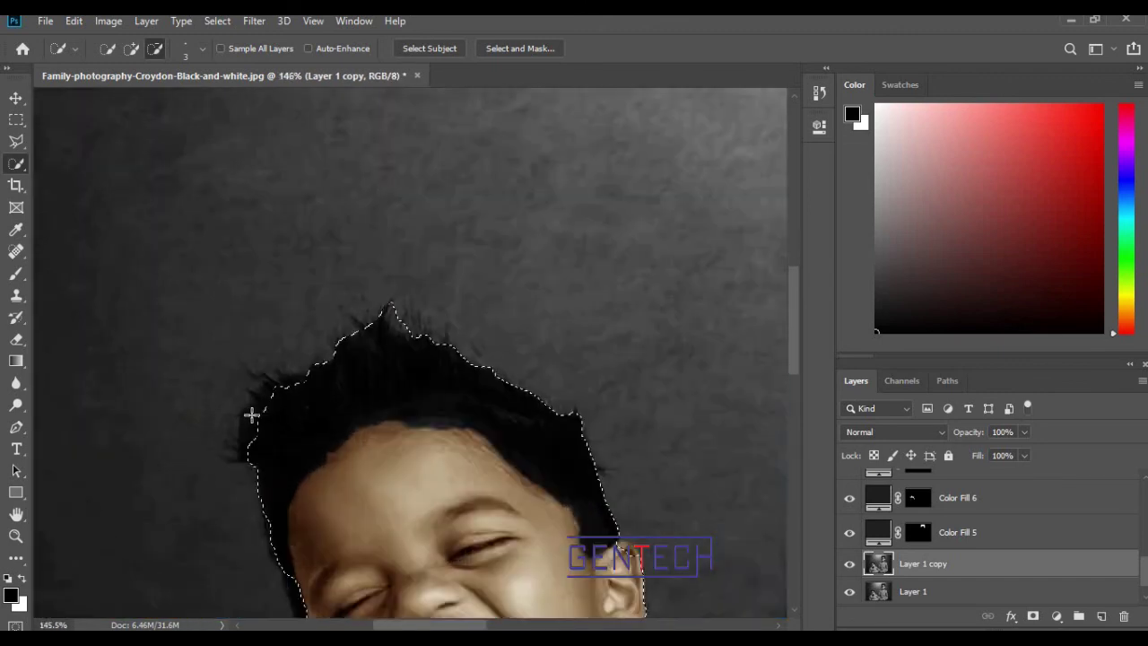
{"action": "scroll", "coordinate": [248, 413], "scroll_direction": "up", "scroll_amount": 2}
{"action": "scroll", "coordinate": [269, 409], "scroll_direction": "up", "scroll_amount": 2}
{"action": "left_click_drag", "start_coordinate": [307, 340], "coordinate": [327, 332]}
{"action": "left_click_drag", "start_coordinate": [288, 385], "coordinate": [287, 393]}
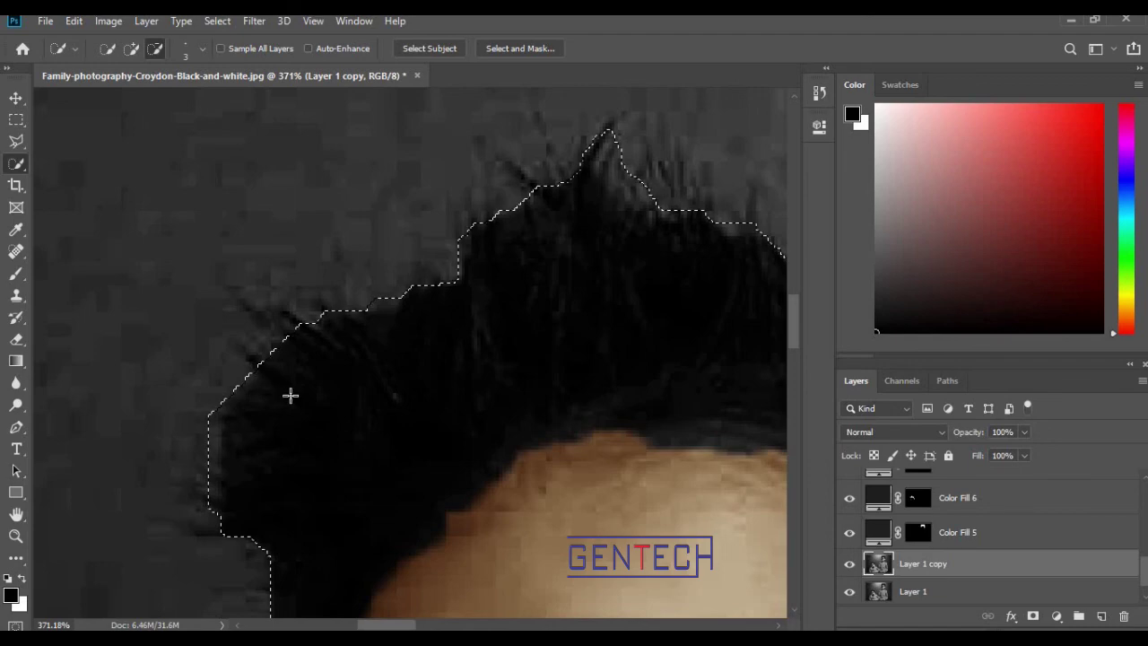
{"action": "scroll", "coordinate": [290, 395], "scroll_direction": "down", "scroll_amount": 5}
{"action": "scroll", "coordinate": [290, 395], "scroll_direction": "down", "scroll_amount": 2}
{"action": "scroll", "coordinate": [290, 399], "scroll_direction": "down", "scroll_amount": 2}
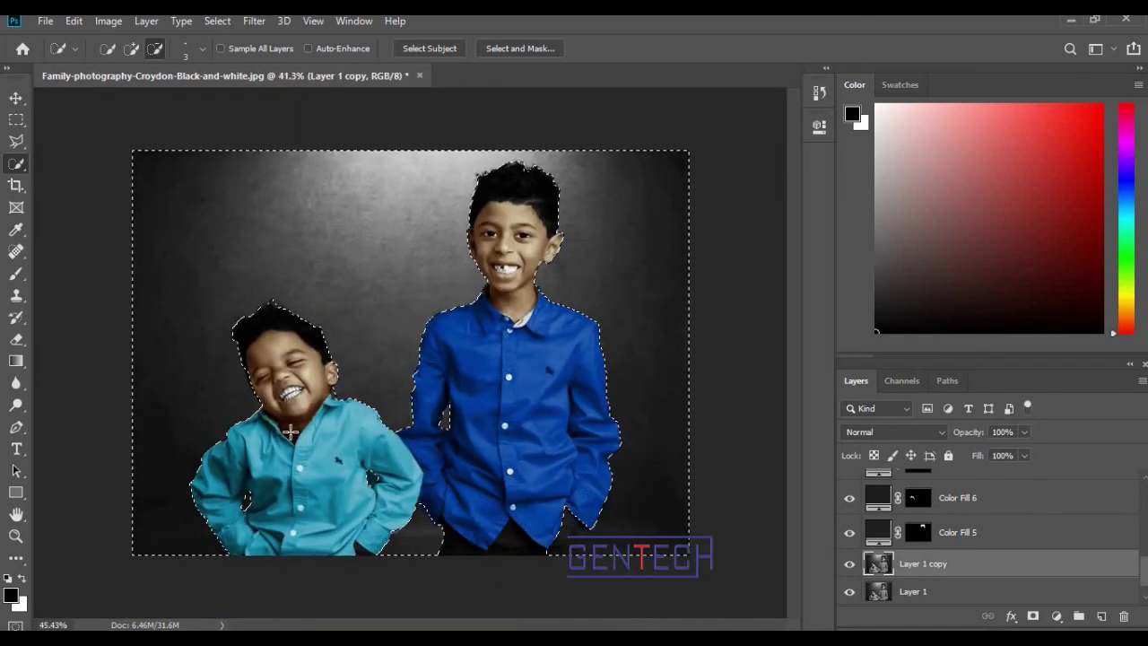
- Trim the selection bulge along the smaller boy's cheek and jaw
{"action": "scroll", "coordinate": [185, 380], "scroll_direction": "up", "scroll_amount": 1}
{"action": "scroll", "coordinate": [185, 380], "scroll_direction": "up", "scroll_amount": 3}
{"action": "scroll", "coordinate": [185, 380], "scroll_direction": "up", "scroll_amount": 3}
{"action": "scroll", "coordinate": [184, 379], "scroll_direction": "up", "scroll_amount": 2}
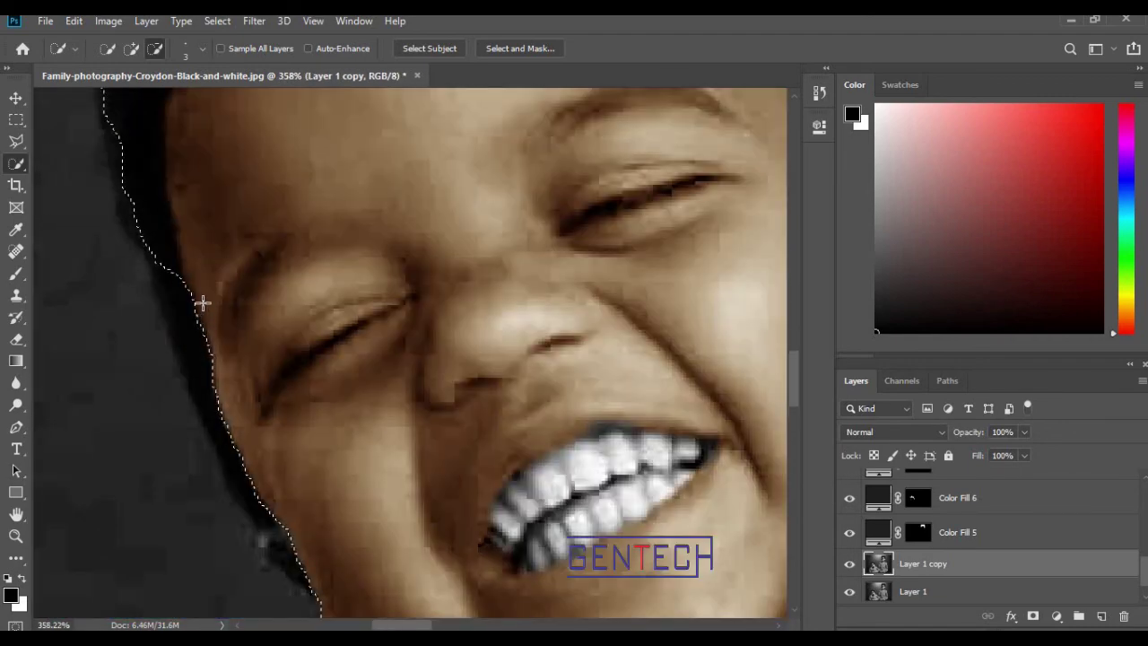
{"action": "left_click_drag", "start_coordinate": [193, 349], "coordinate": [216, 415]}
{"action": "left_click_drag", "start_coordinate": [239, 466], "coordinate": [296, 581]}
{"action": "scroll", "coordinate": [450, 477], "scroll_direction": "down", "scroll_amount": 5}
{"action": "scroll", "coordinate": [450, 477], "scroll_direction": "down", "scroll_amount": 3}
{"action": "scroll", "coordinate": [450, 477], "scroll_direction": "down", "scroll_amount": 3}
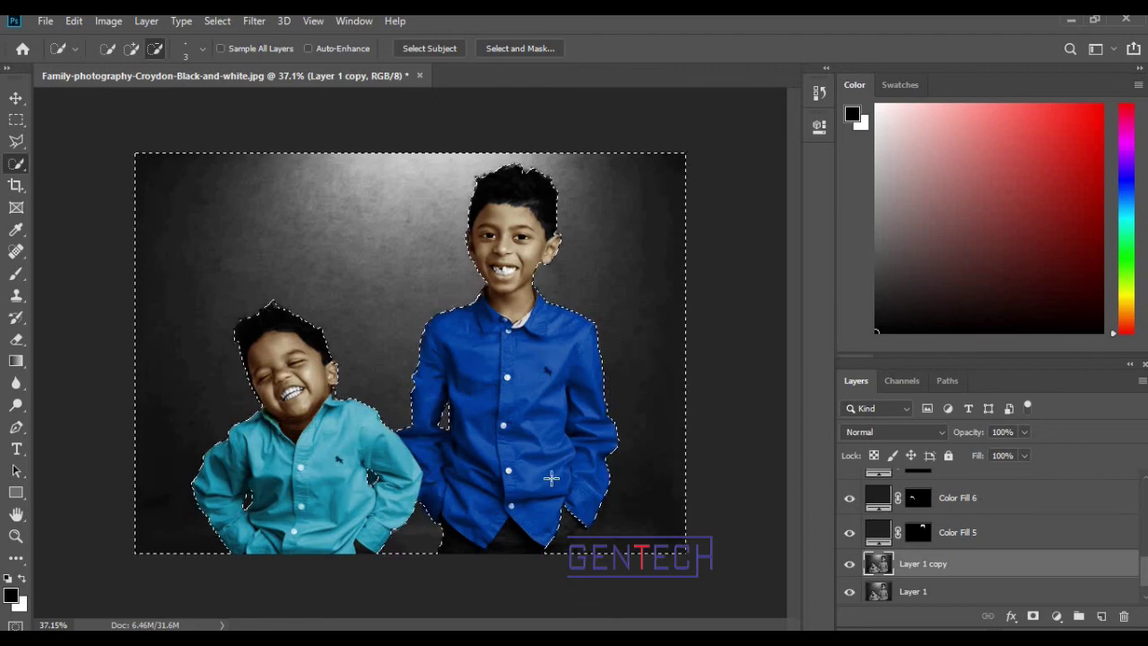
- Remove the dark trouser area beside the blue shirt's hem from the selection
{"action": "scroll", "coordinate": [602, 549], "scroll_direction": "up", "scroll_amount": 1}
{"action": "scroll", "coordinate": [596, 543], "scroll_direction": "up", "scroll_amount": 2}
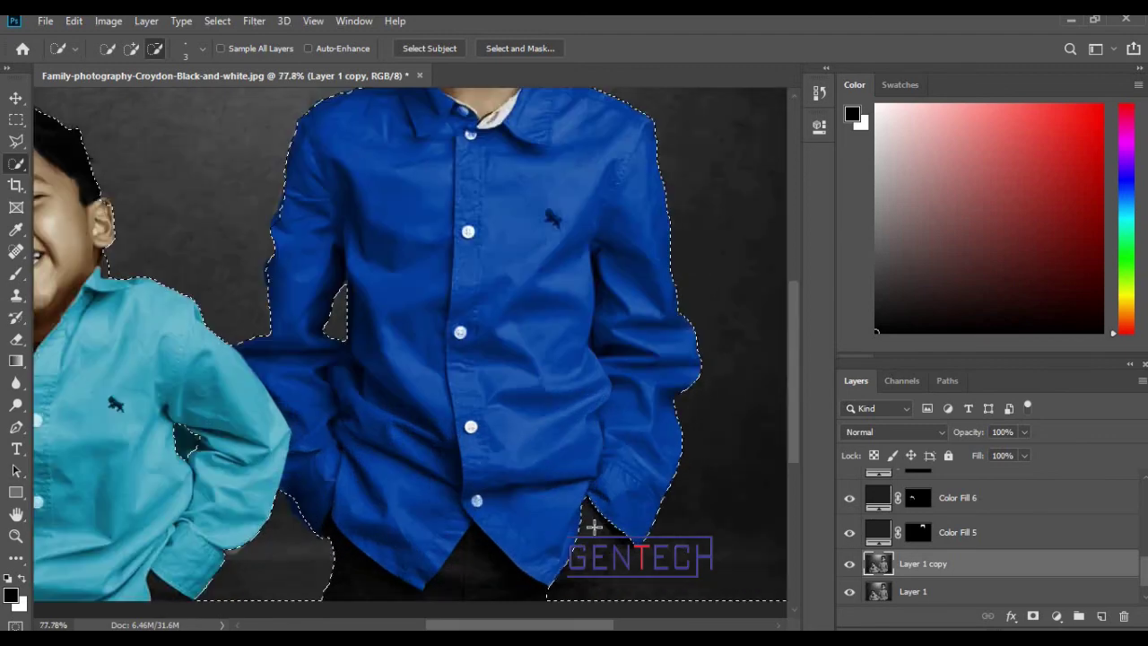
{"action": "left_click_drag", "start_coordinate": [577, 586], "coordinate": [584, 510]}
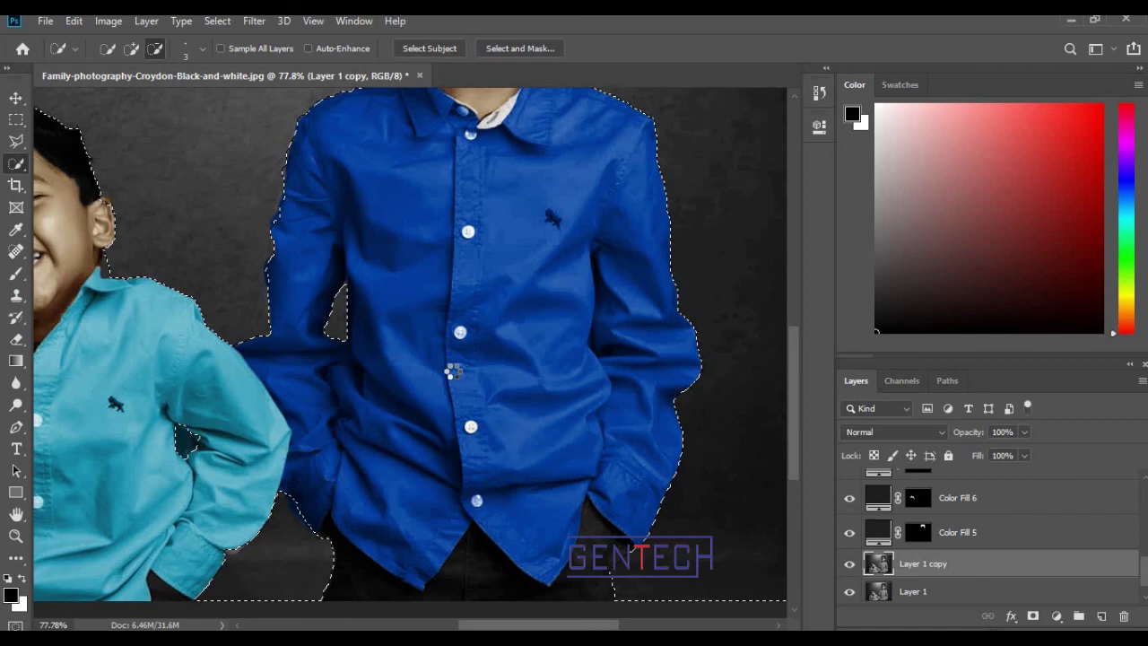
{"action": "scroll", "coordinate": [453, 371], "scroll_direction": "down", "scroll_amount": 2}
{"action": "scroll", "coordinate": [452, 371], "scroll_direction": "down", "scroll_amount": 1}
{"action": "scroll", "coordinate": [453, 370], "scroll_direction": "down", "scroll_amount": 2}
{"action": "scroll", "coordinate": [629, 455], "scroll_direction": "up", "scroll_amount": 1}
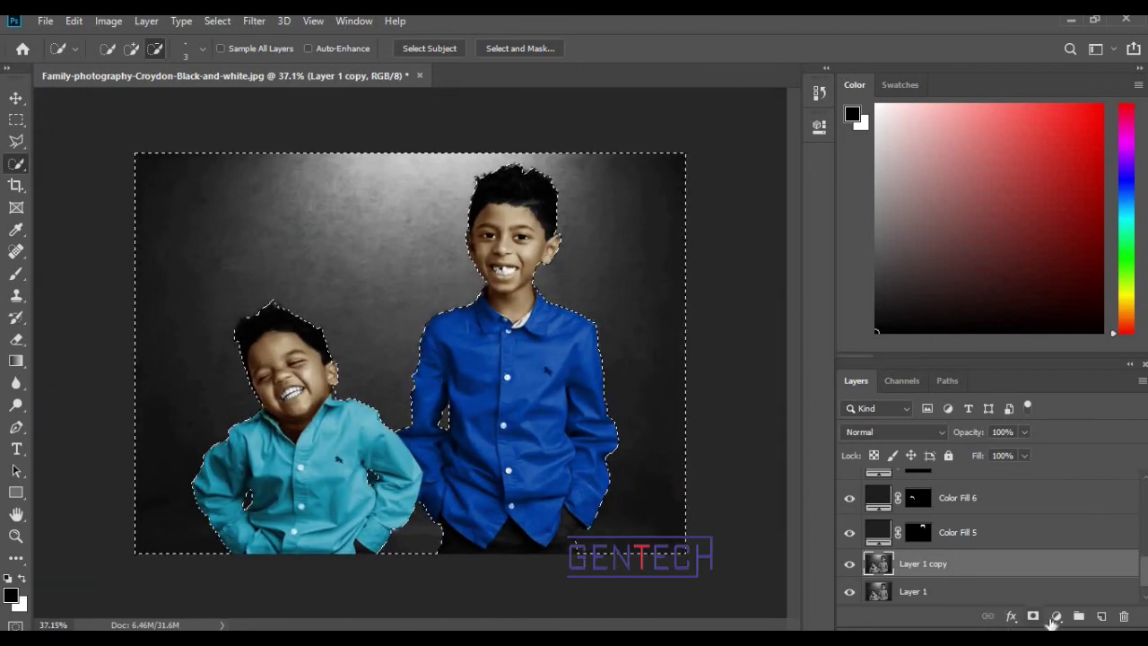
- Add a Solid Color fill layer from the selection in bright yellow fbe210
{"action": "left_click", "coordinate": [1056, 616]}
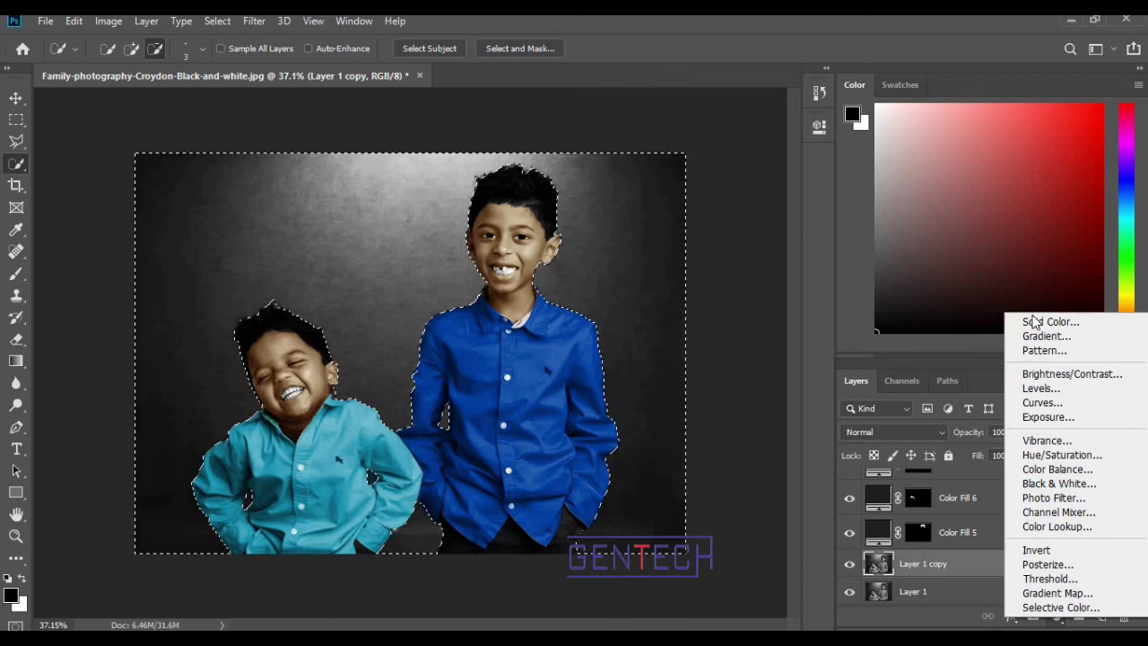
{"action": "left_click", "coordinate": [1035, 321]}
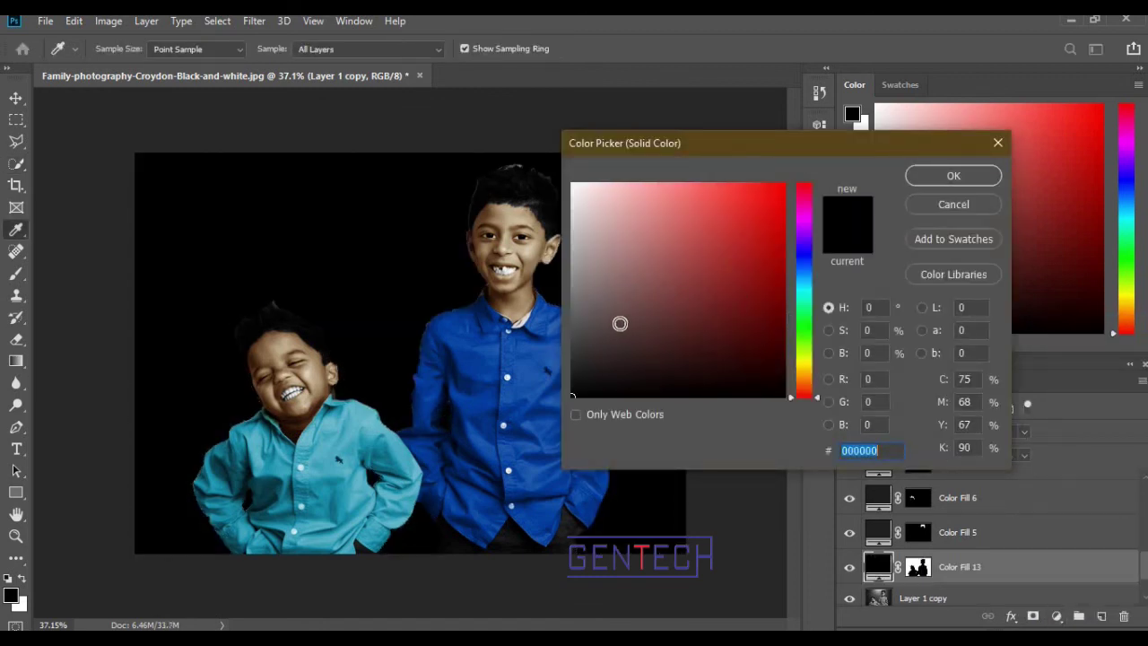
{"action": "left_click_drag", "start_coordinate": [807, 308], "coordinate": [815, 372]}
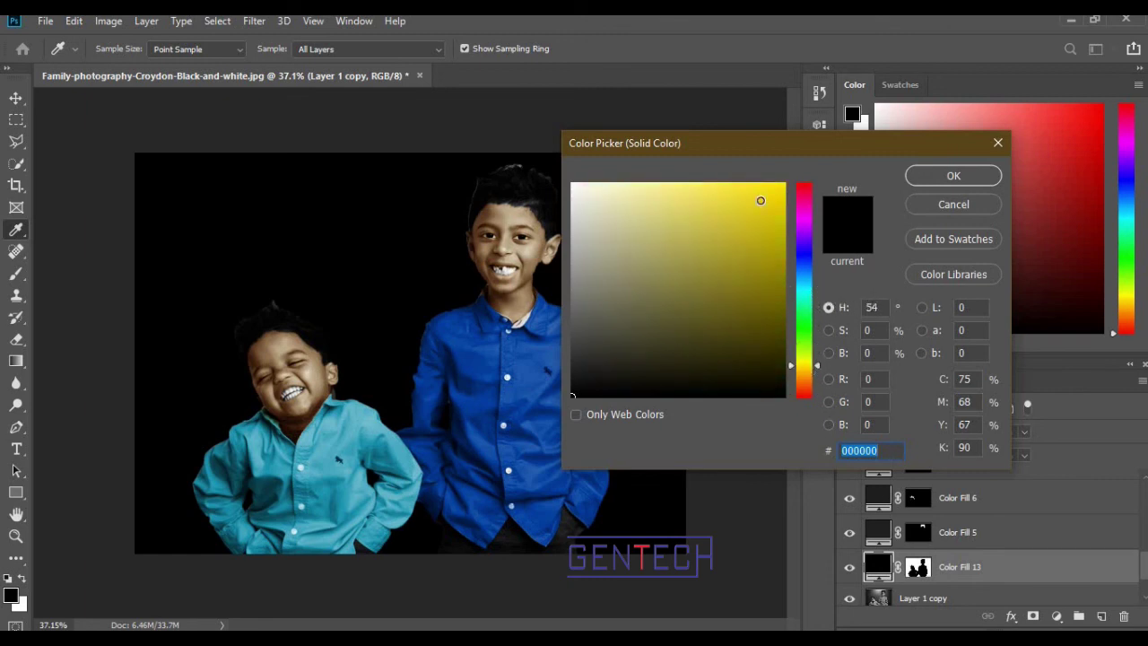
{"action": "left_click_drag", "start_coordinate": [760, 200], "coordinate": [773, 185]}
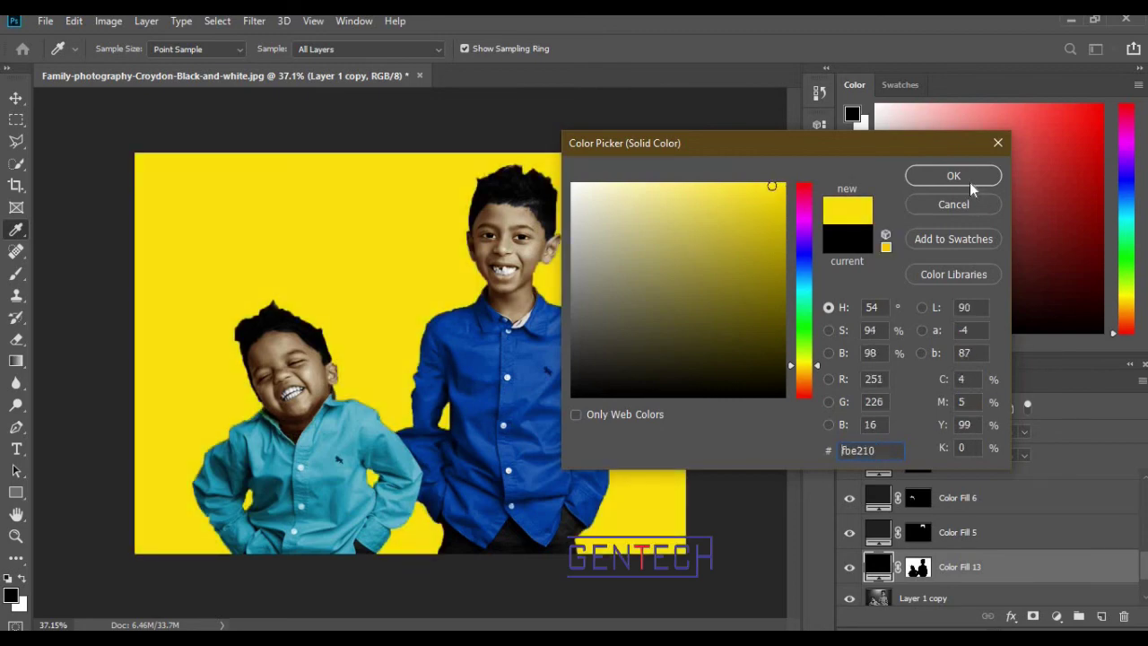
{"action": "left_click", "coordinate": [969, 182]}
- Set the yellow fill layer's blend mode to Overlay
{"action": "key", "text": "w"}
{"action": "left_click", "coordinate": [908, 431]}
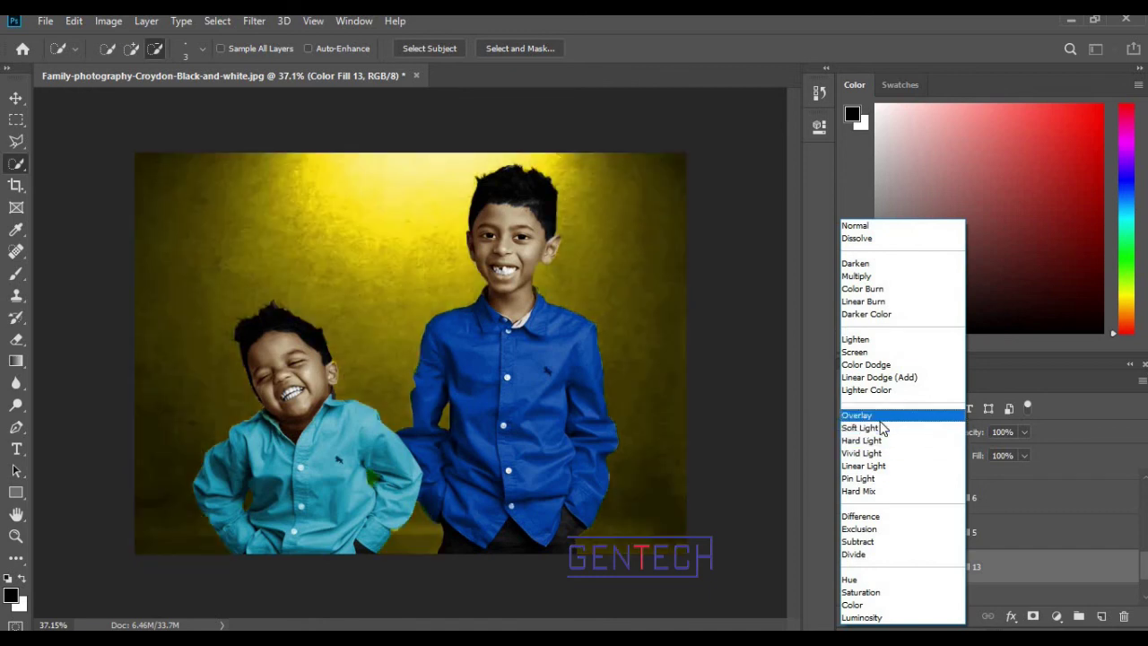
{"action": "left_click", "coordinate": [880, 421]}
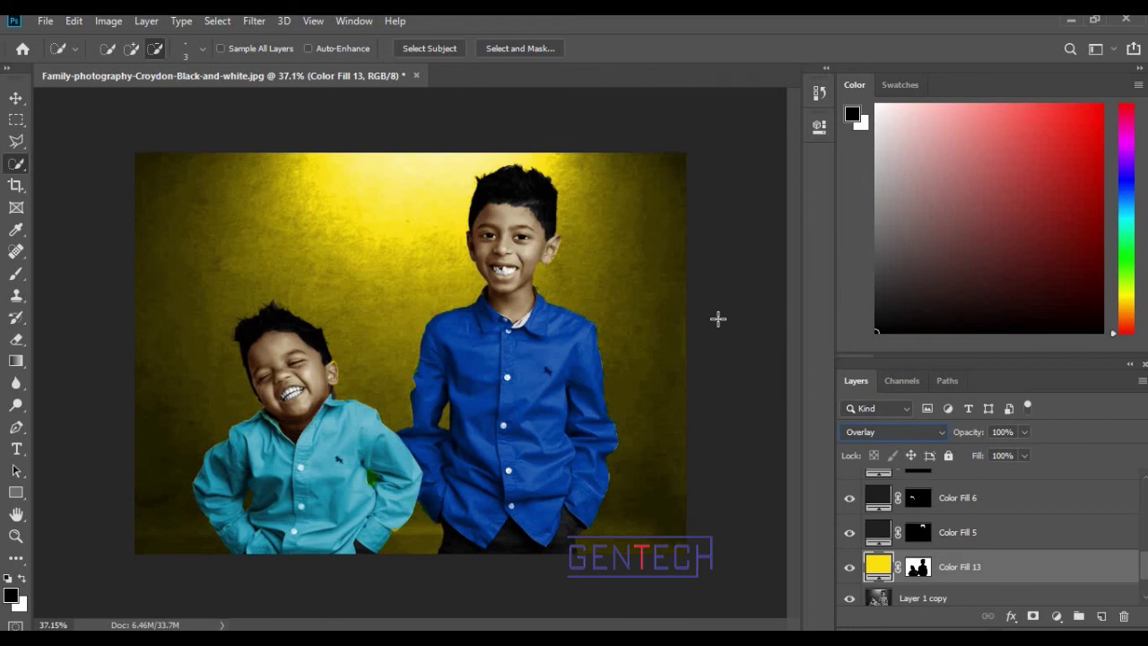